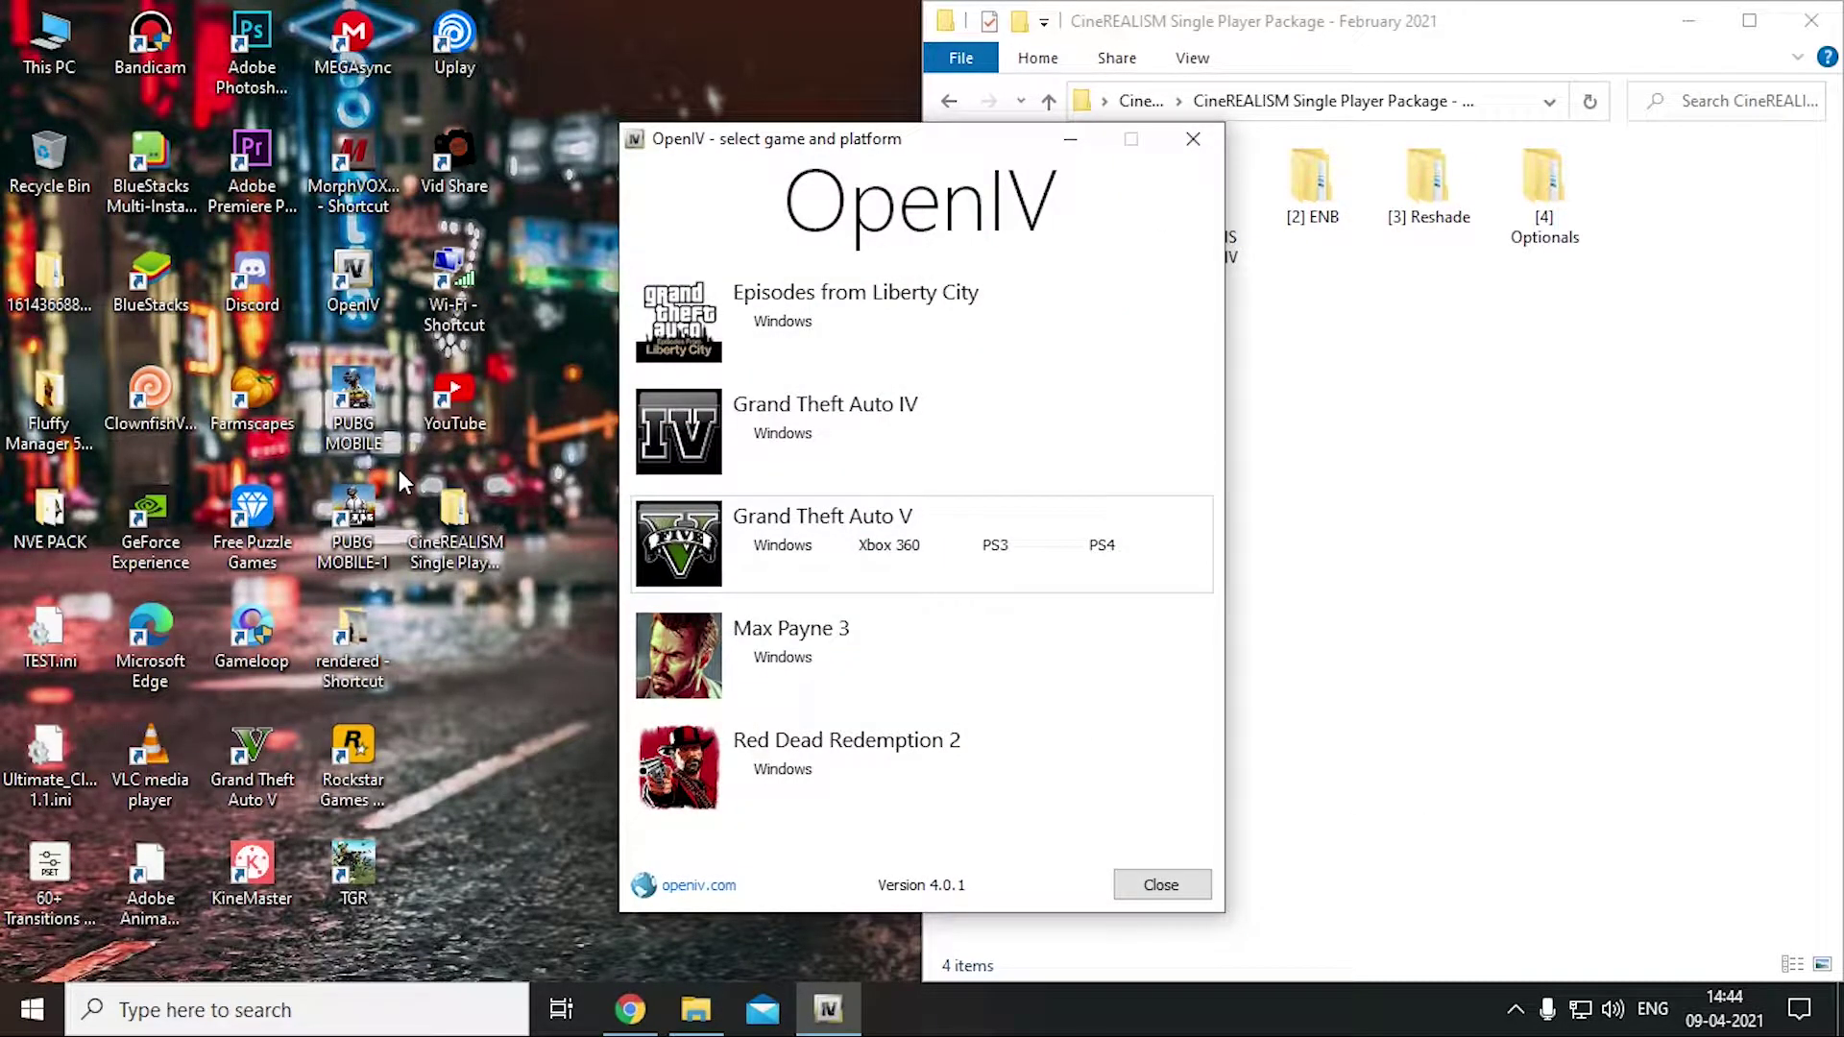
Load the Windows version of Grand Theft Auto V in OpenIV and turn on edit mode
left_click(783, 544)
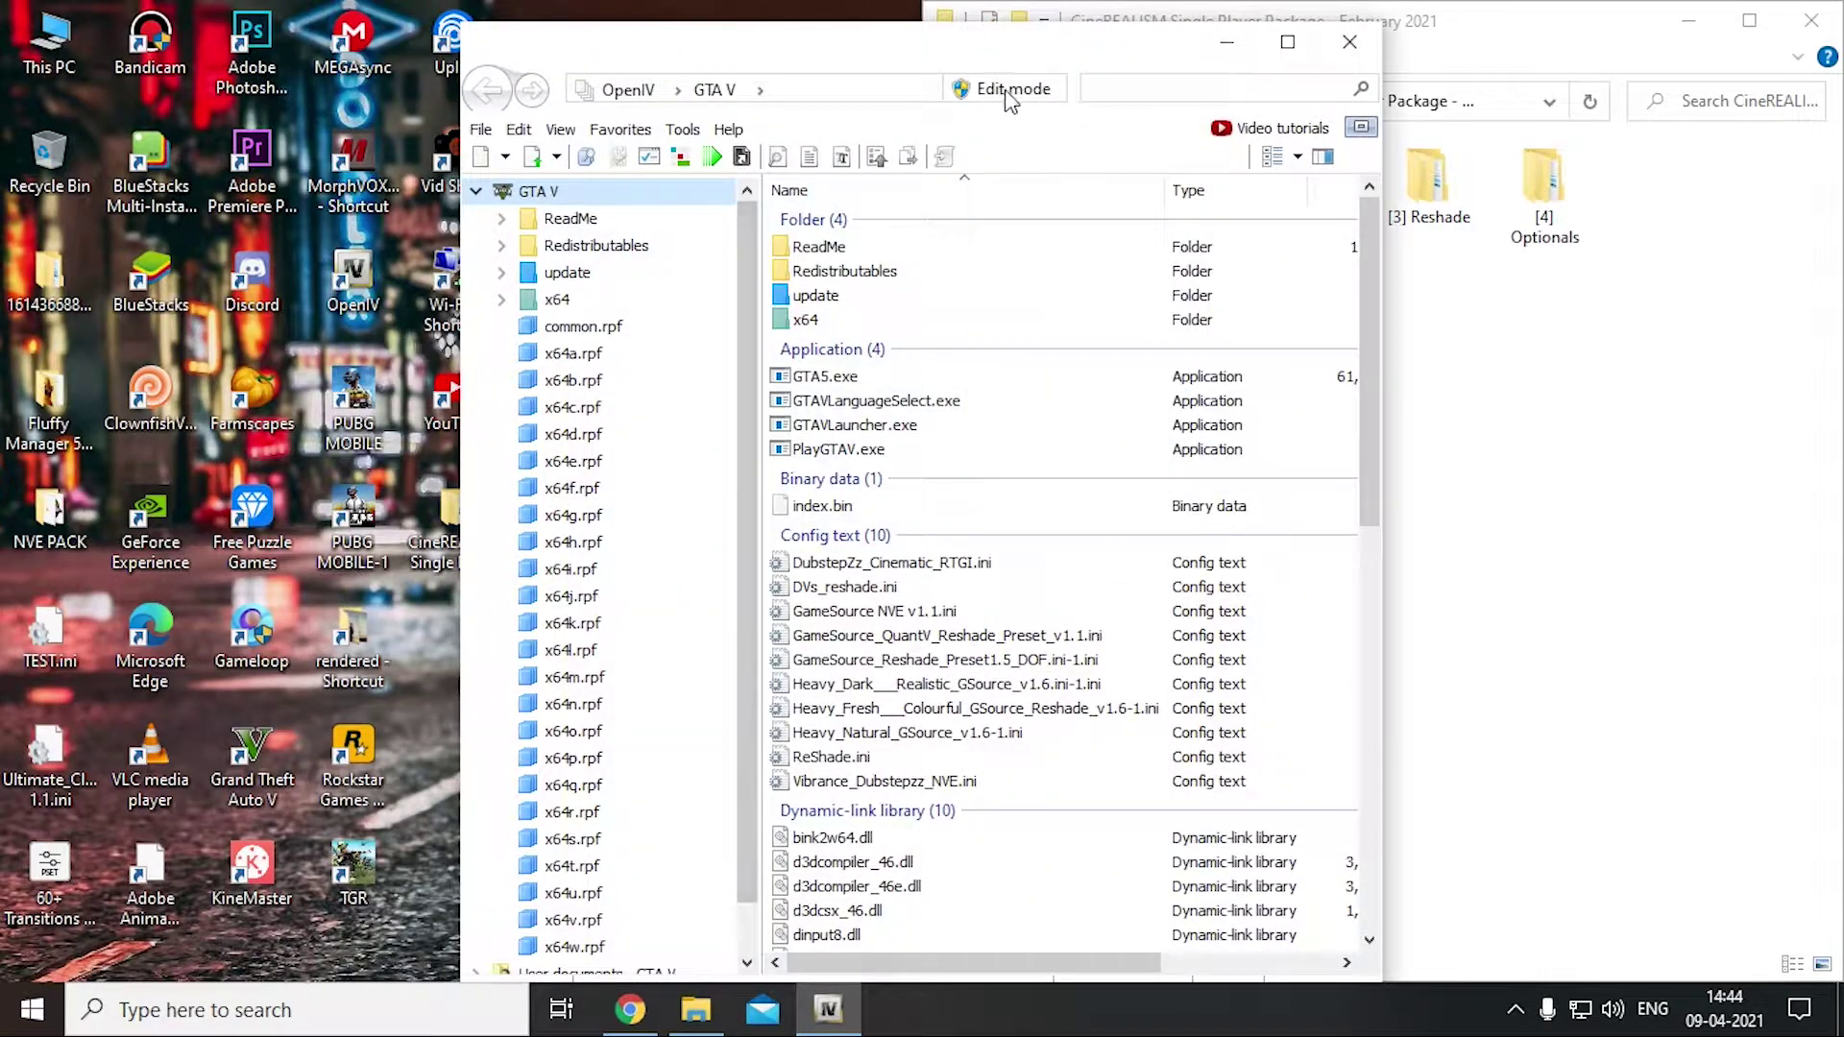
left_click(1008, 90)
left_click(1013, 595)
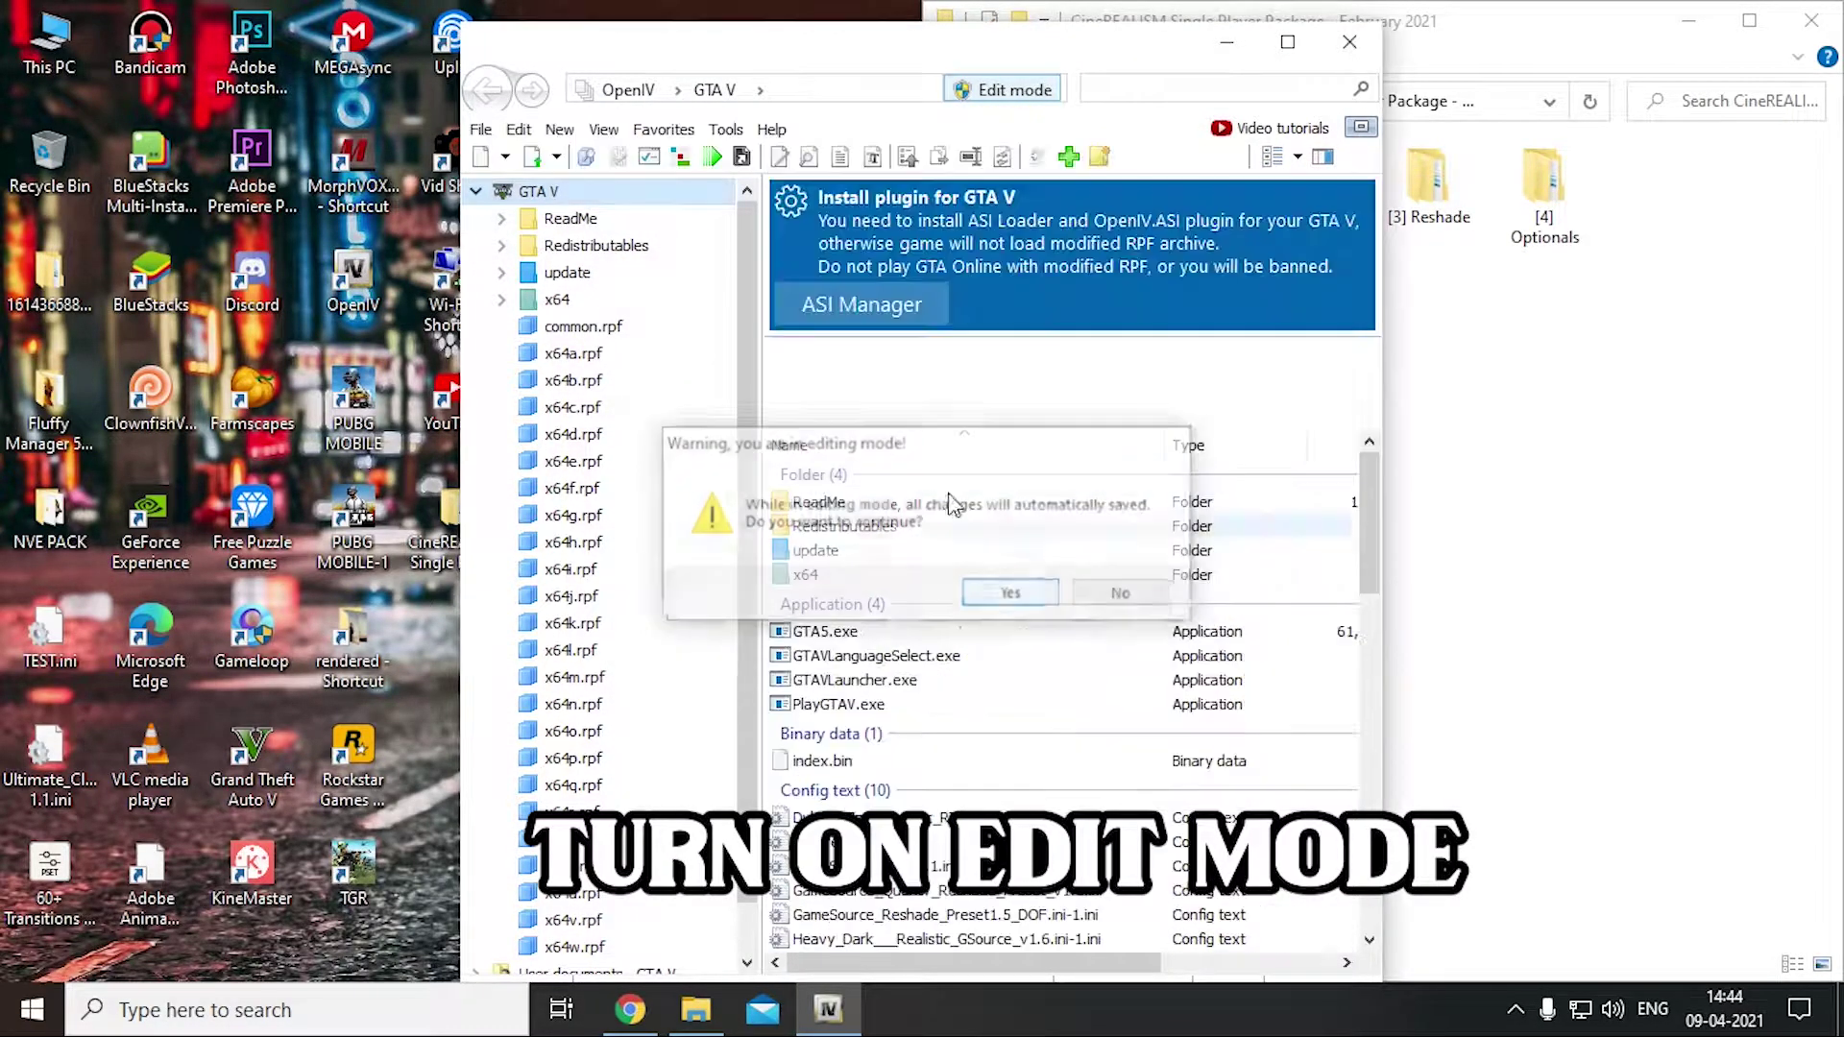
Install the OpenIV.ASI and openCamera plugins for GTA V through ASI Manager and close the manager
left_click(865, 303)
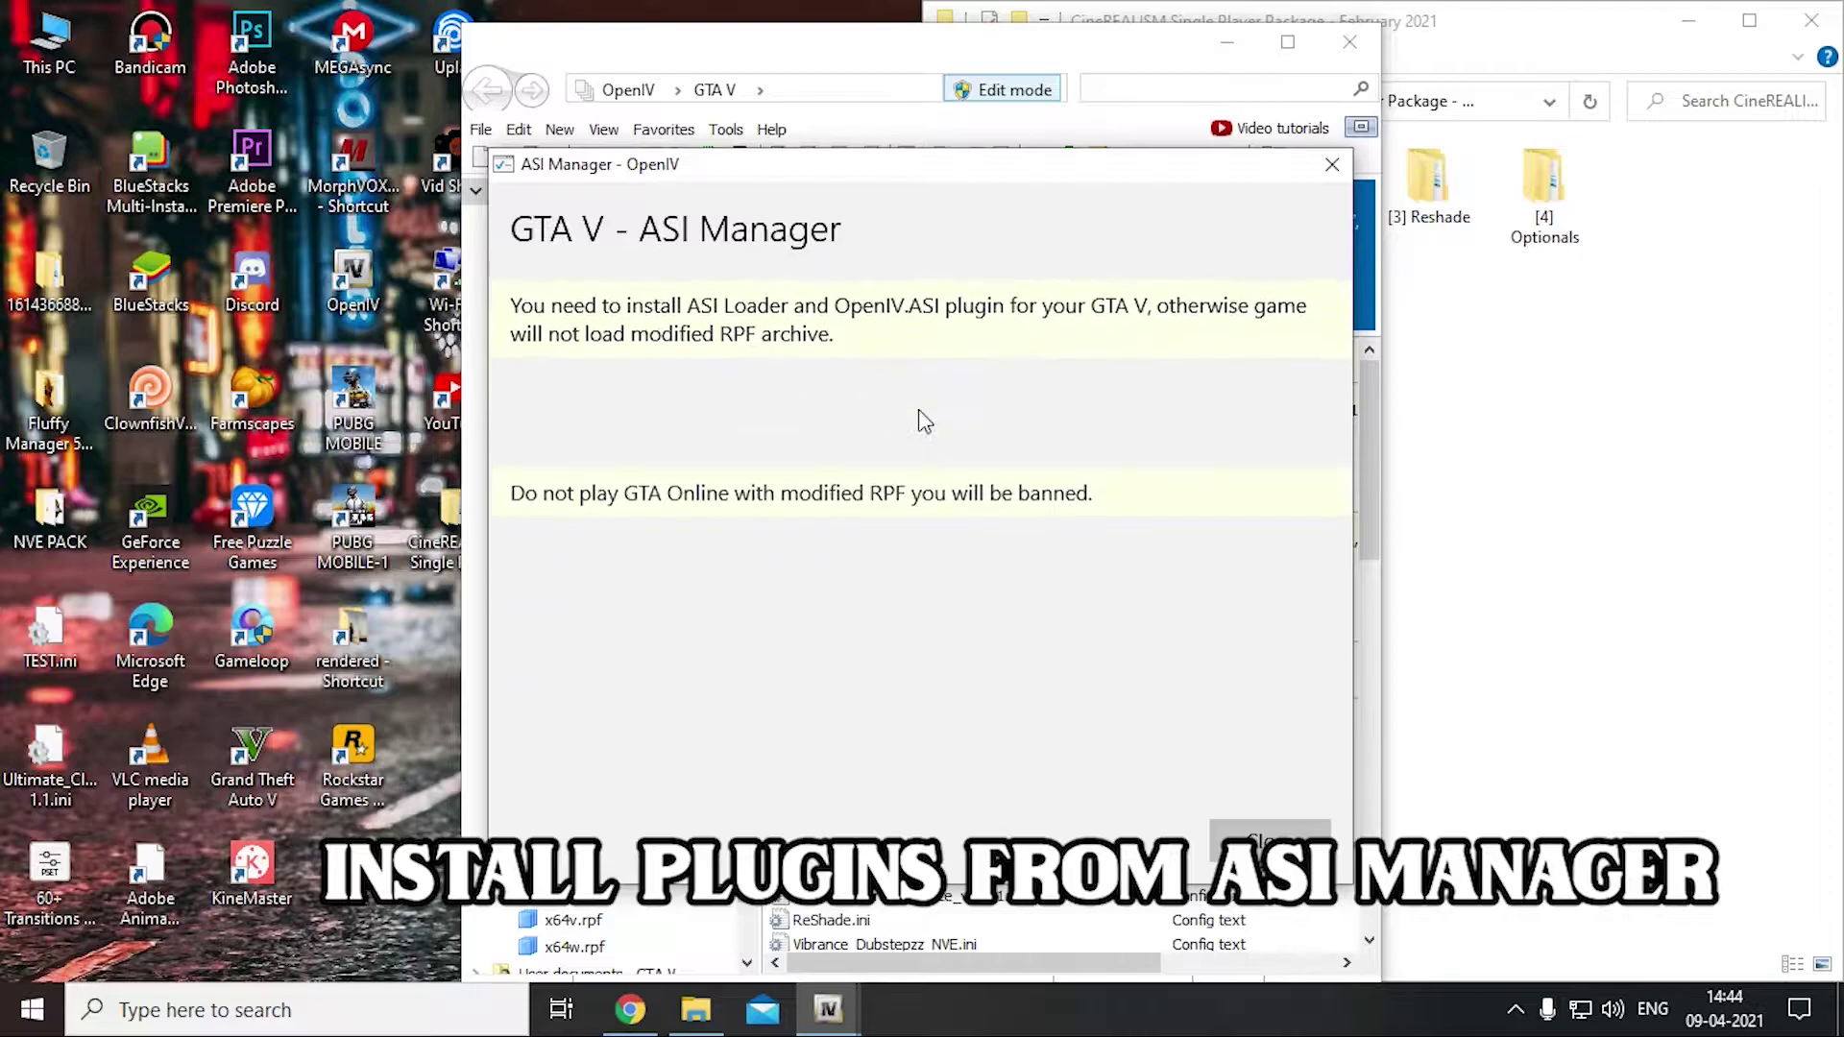
left_click(1234, 586)
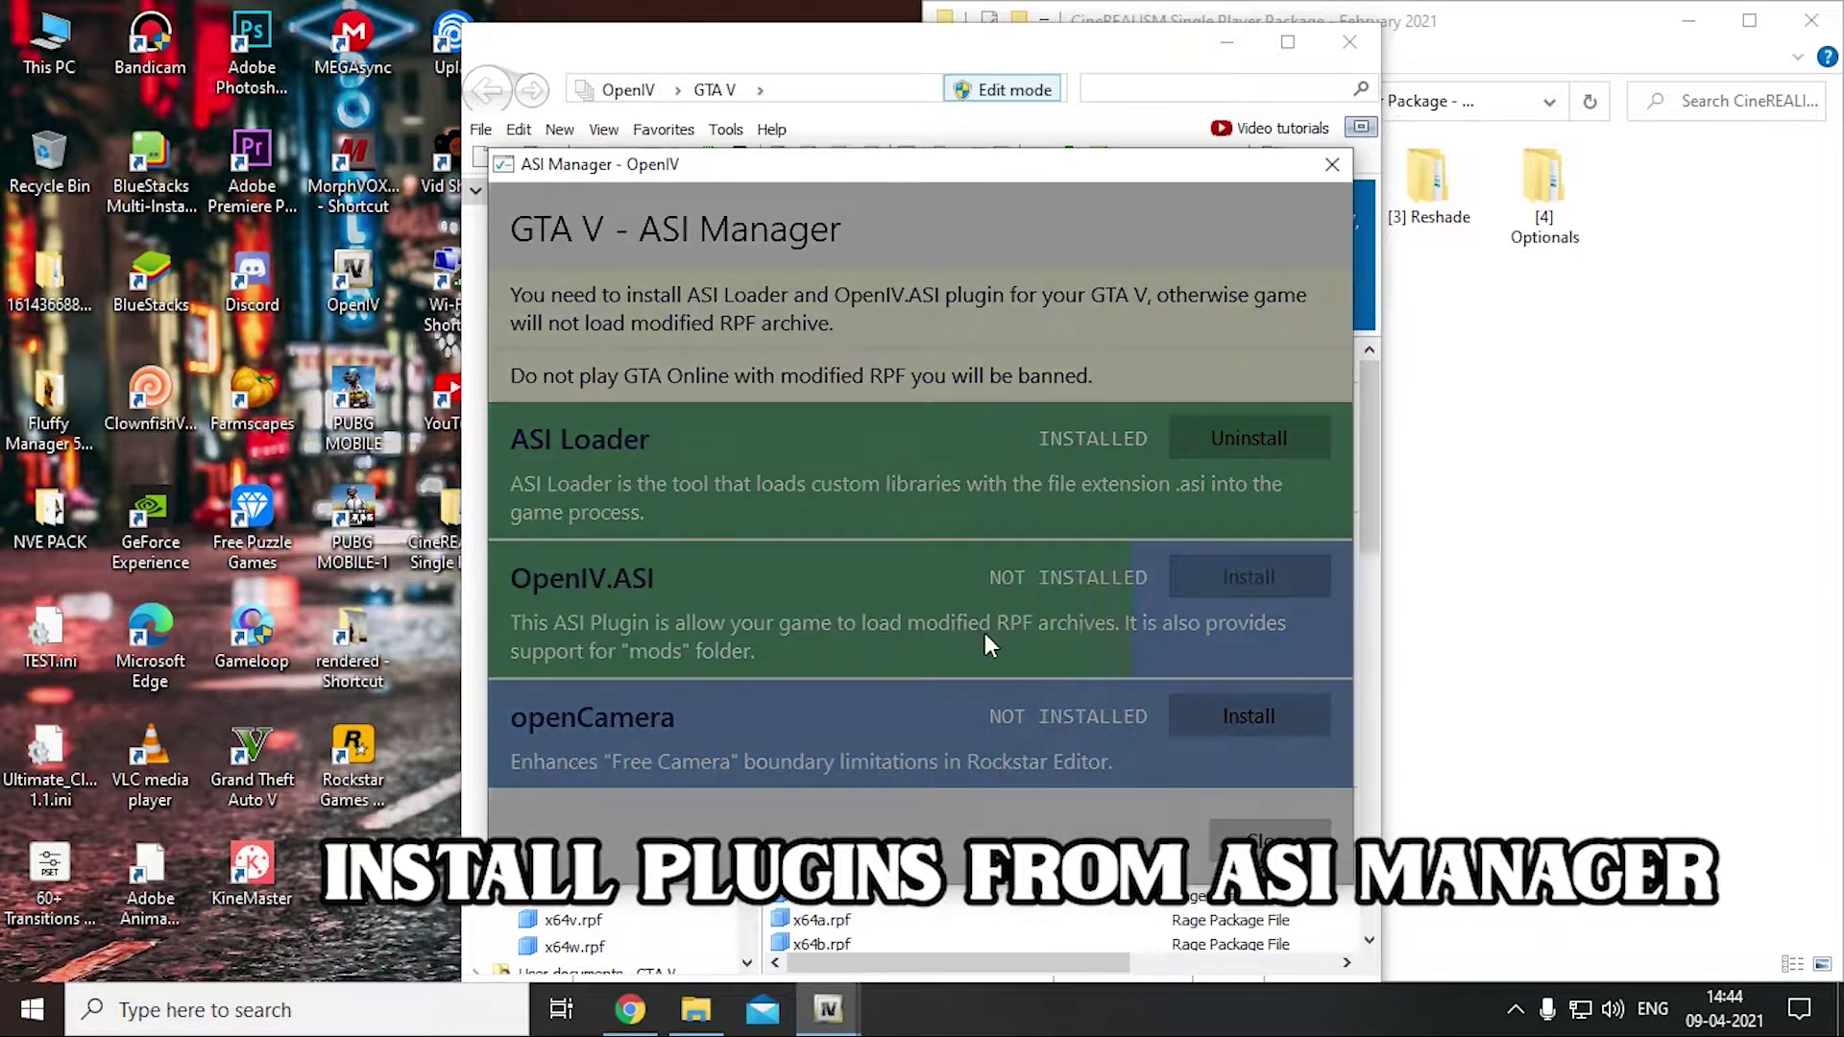
key("Return")
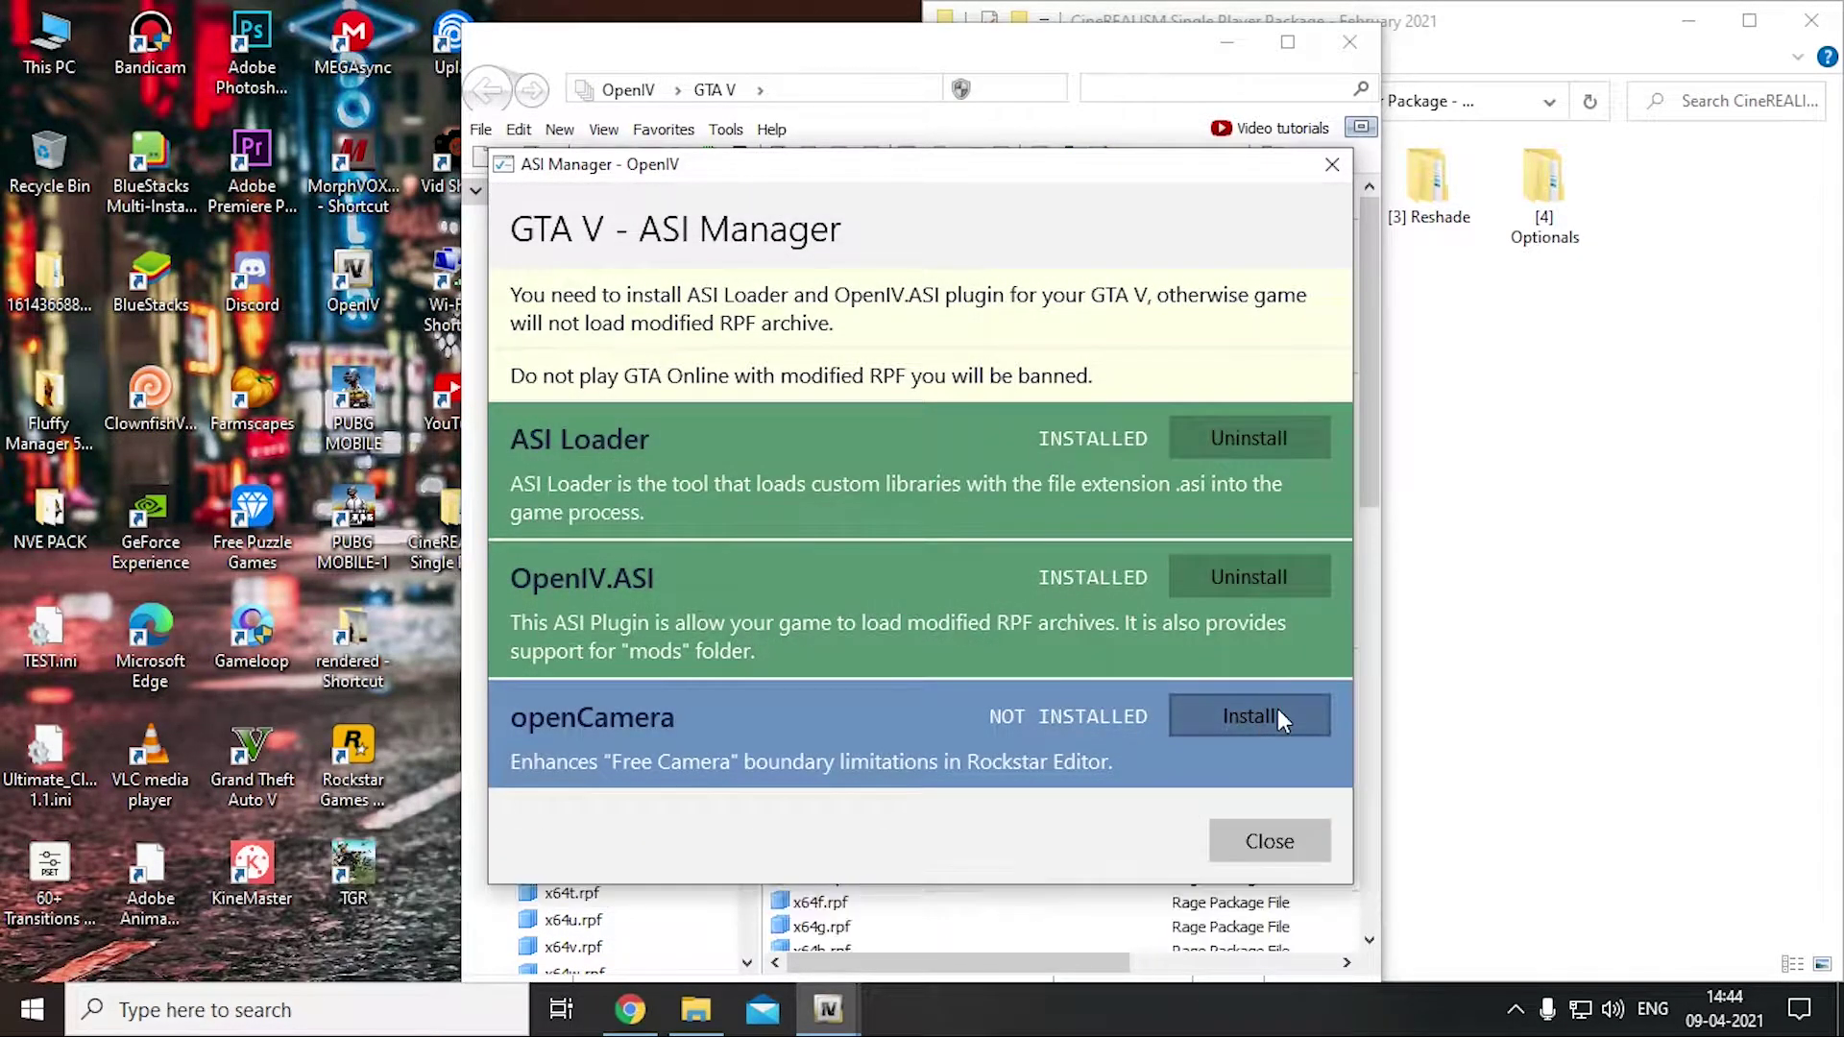
left_click(1268, 839)
Place OpenIV beside the package folder and load the CineREALISM Single Player OIV from [1] CineREALISM Mod OIV into its package installer
left_click_drag(1079, 60, 2, 178)
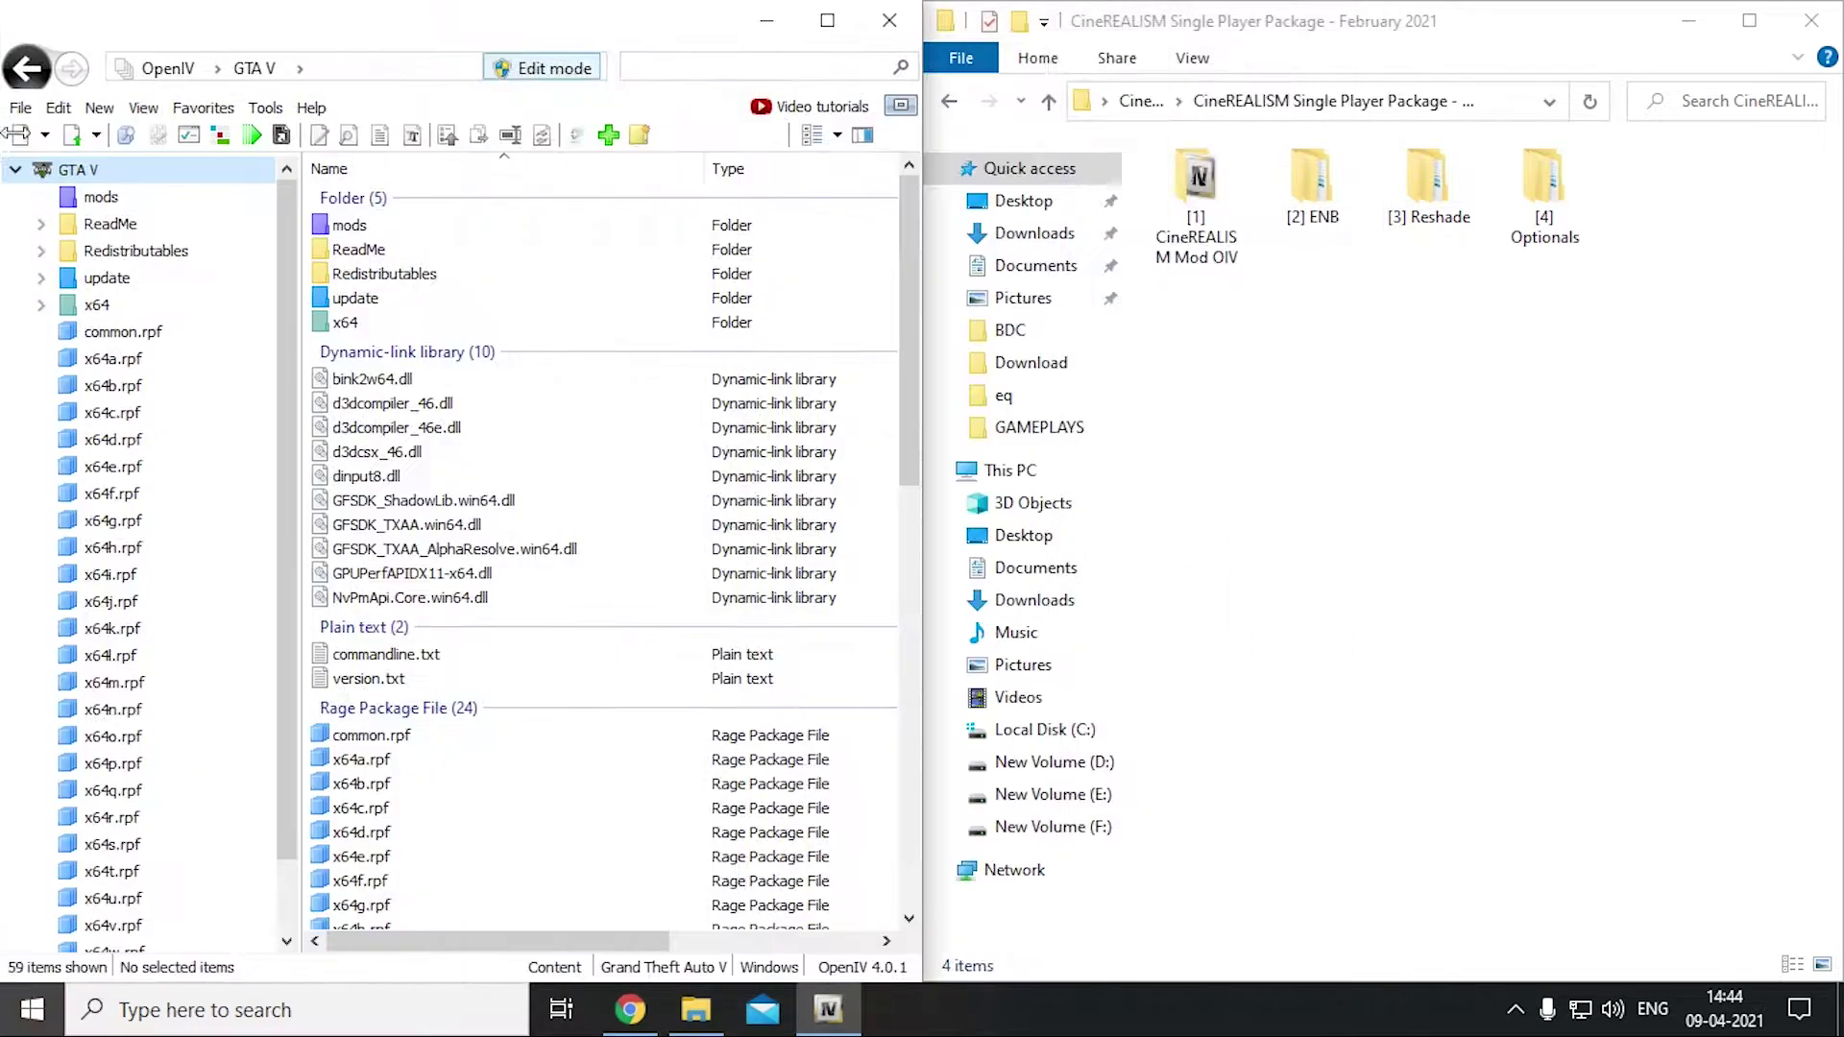
left_click(1215, 354)
double_click(1196, 183)
left_click_drag(1196, 192, 533, 365)
left_click_drag(723, 502, 722, 501)
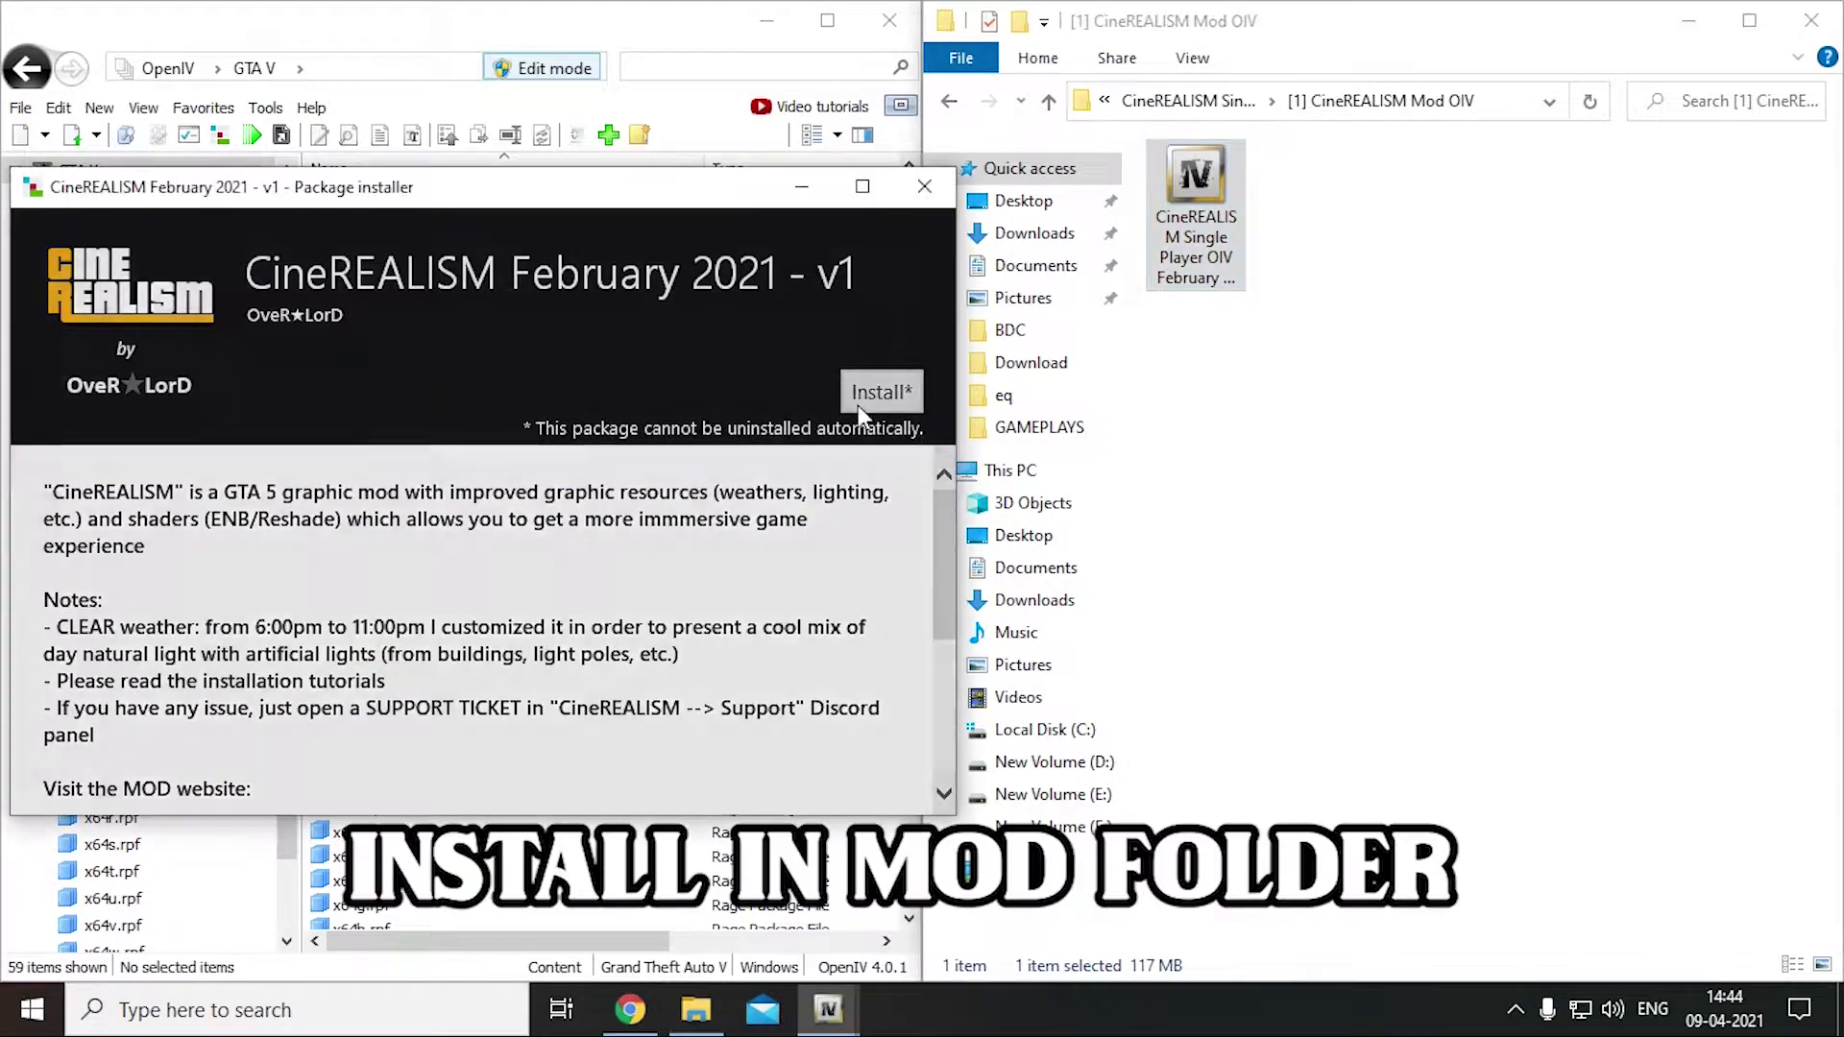
Install the CineREALISM February 2021 - v1 package into the mods folder and close the package installer
left_click(857, 401)
left_click(401, 477)
left_click(401, 622)
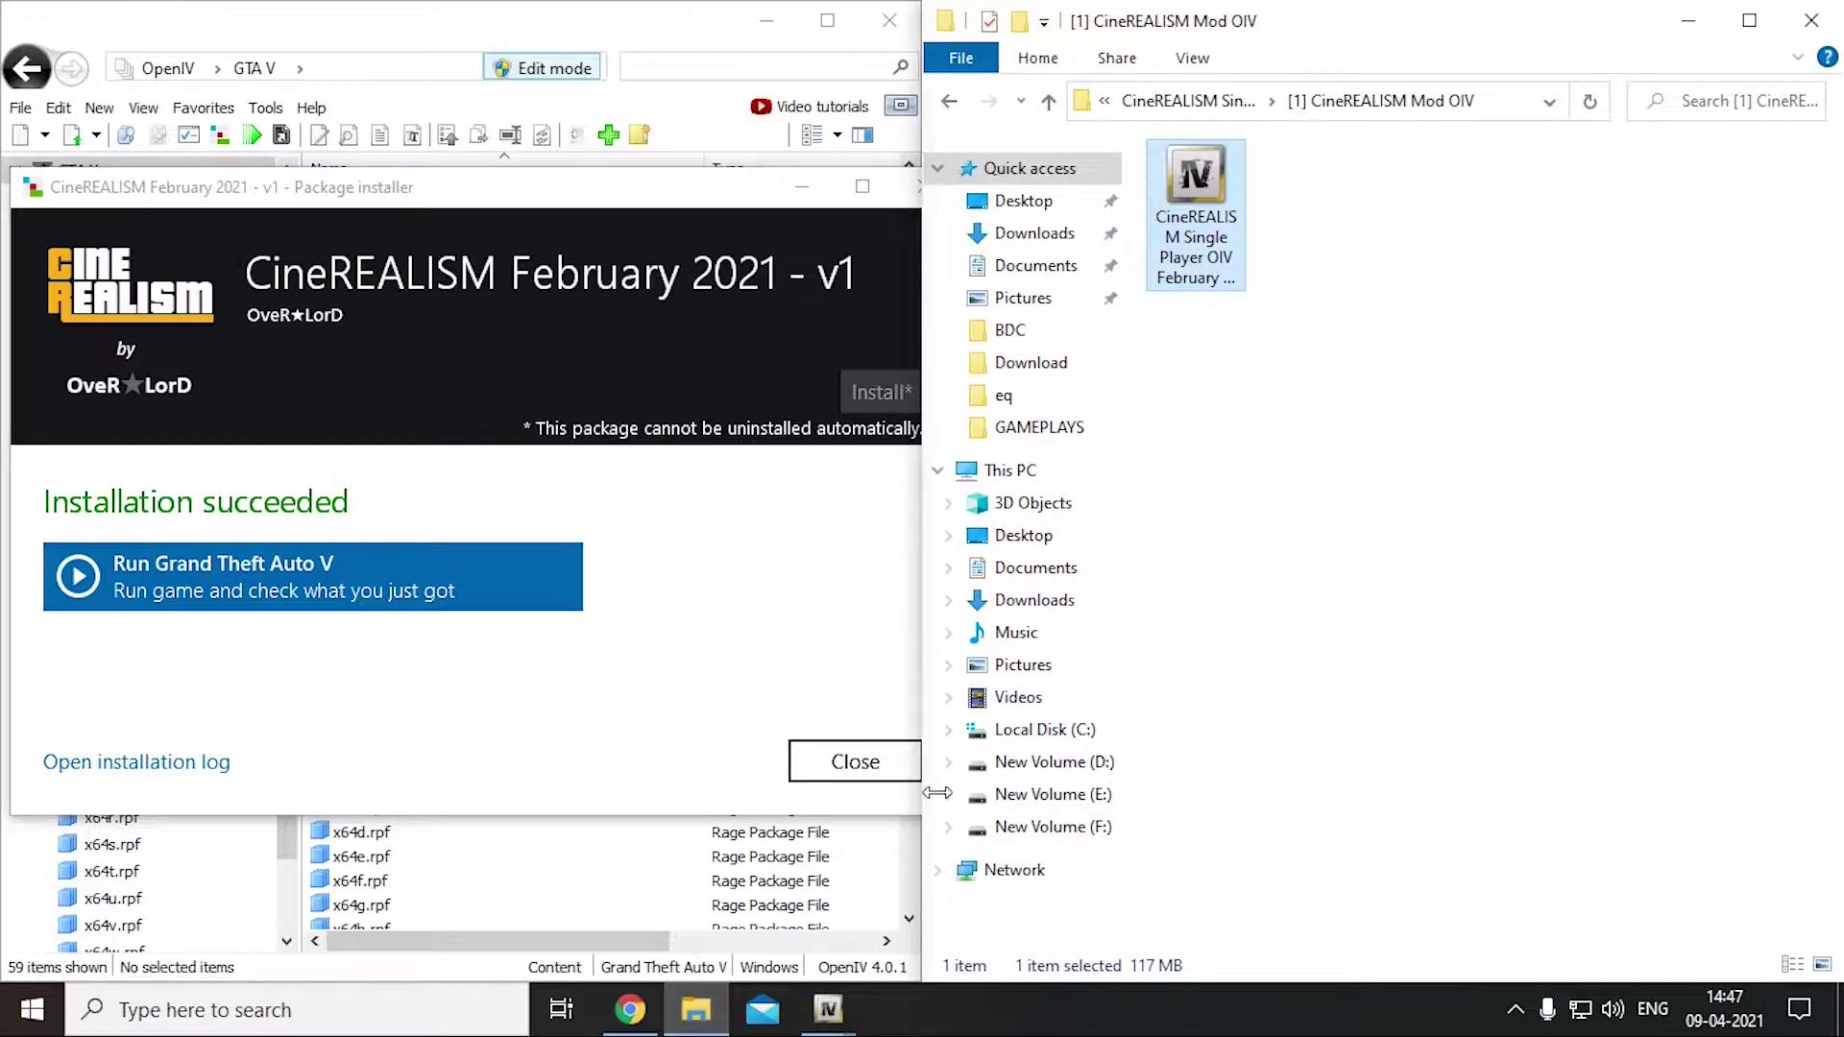
left_click(1527, 631)
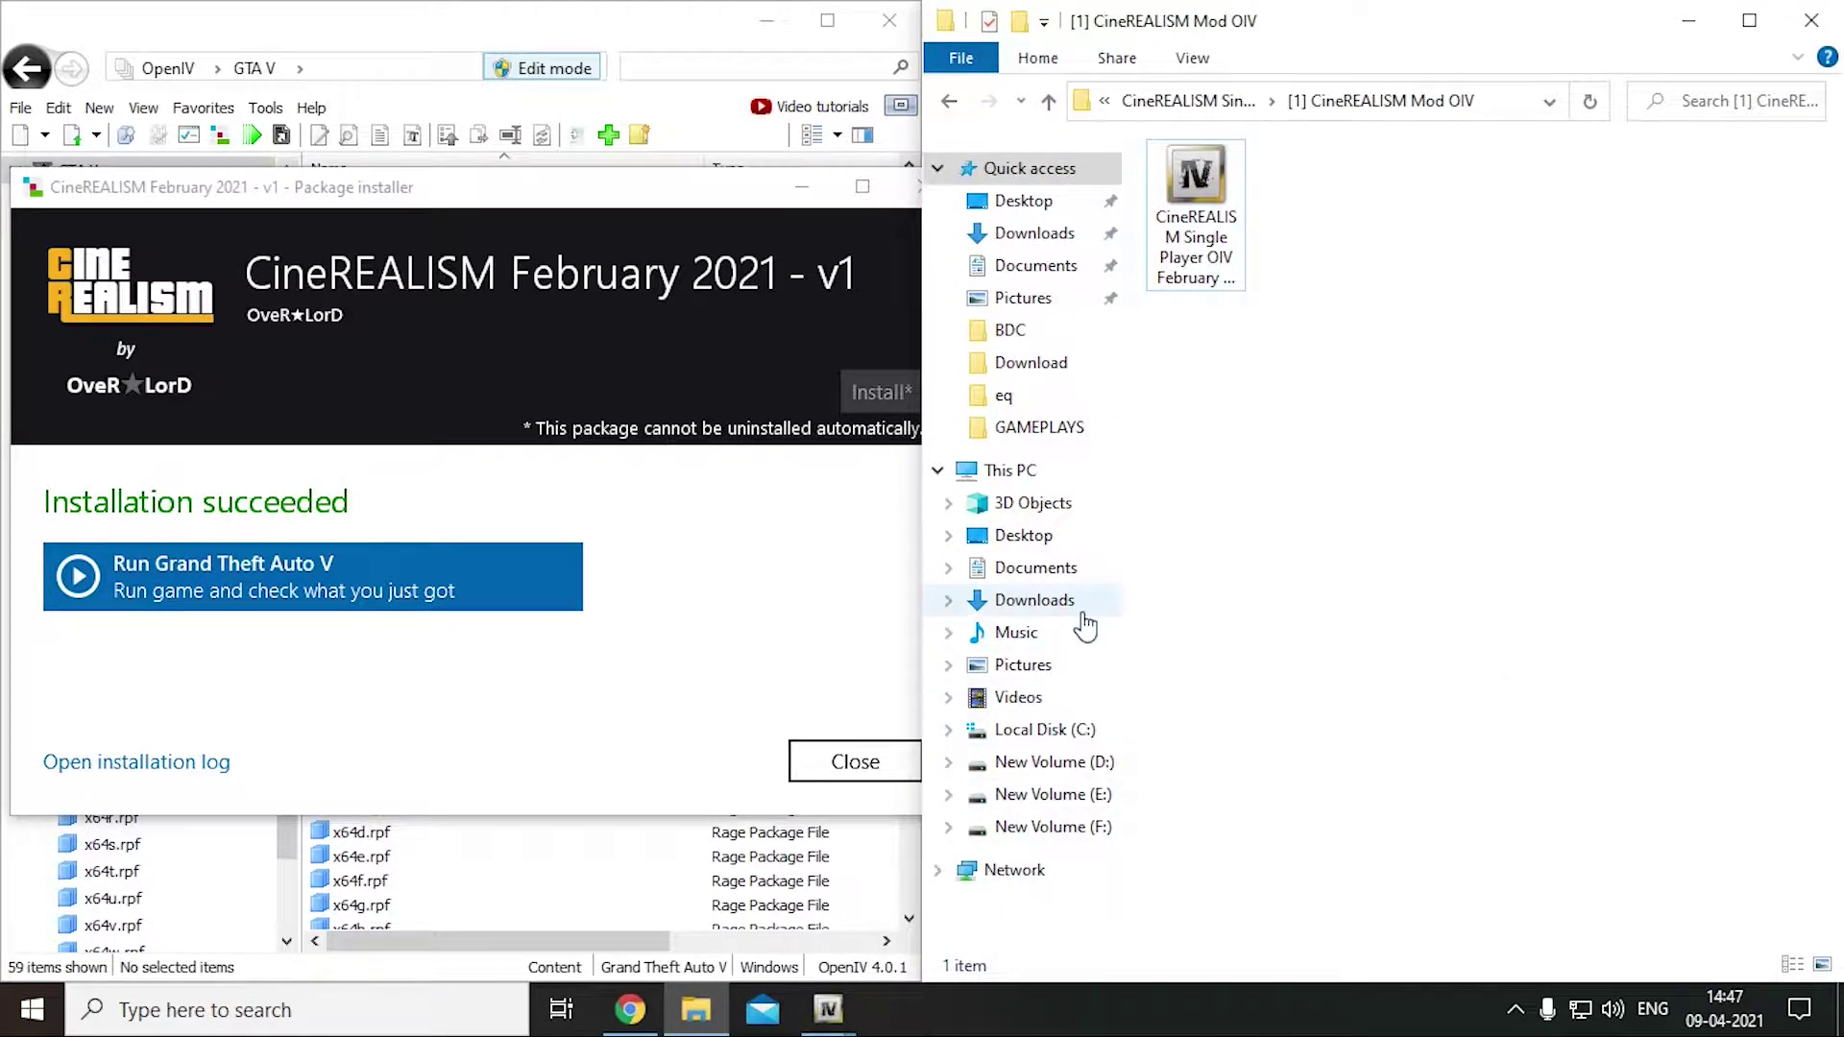
left_click(812, 597)
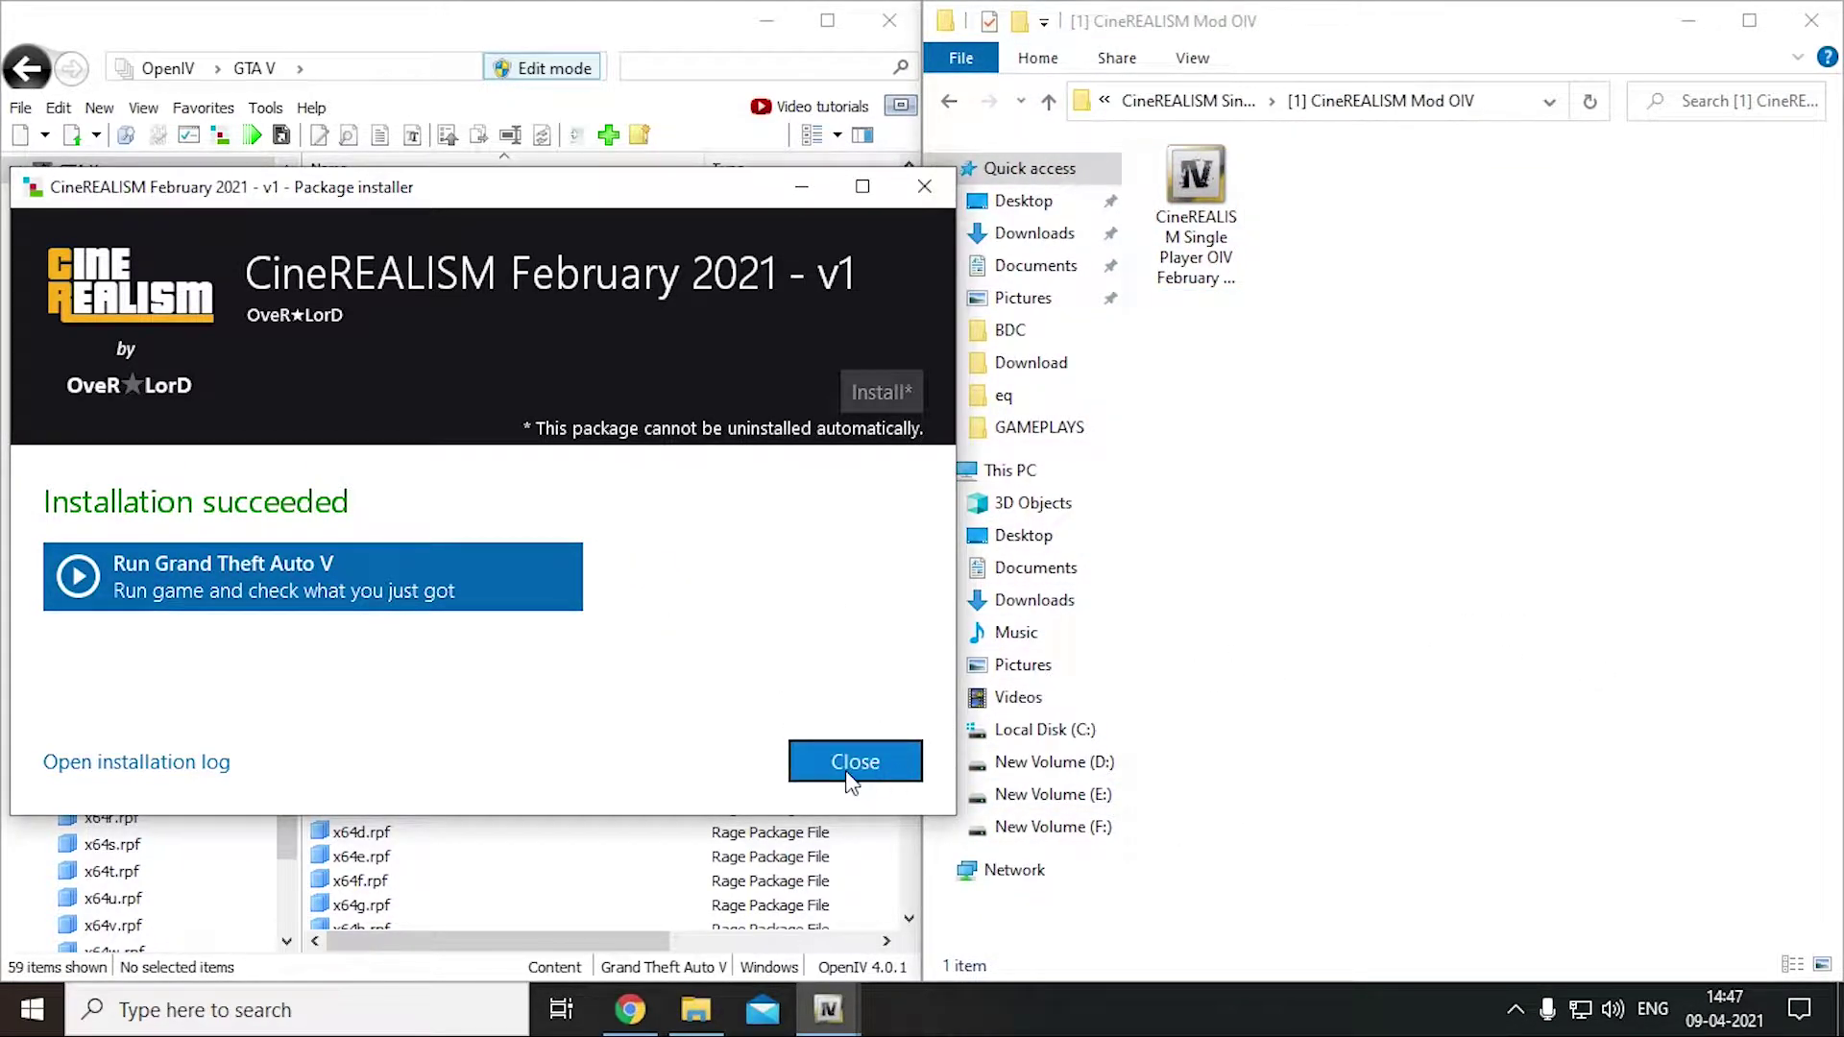
left_click(908, 761)
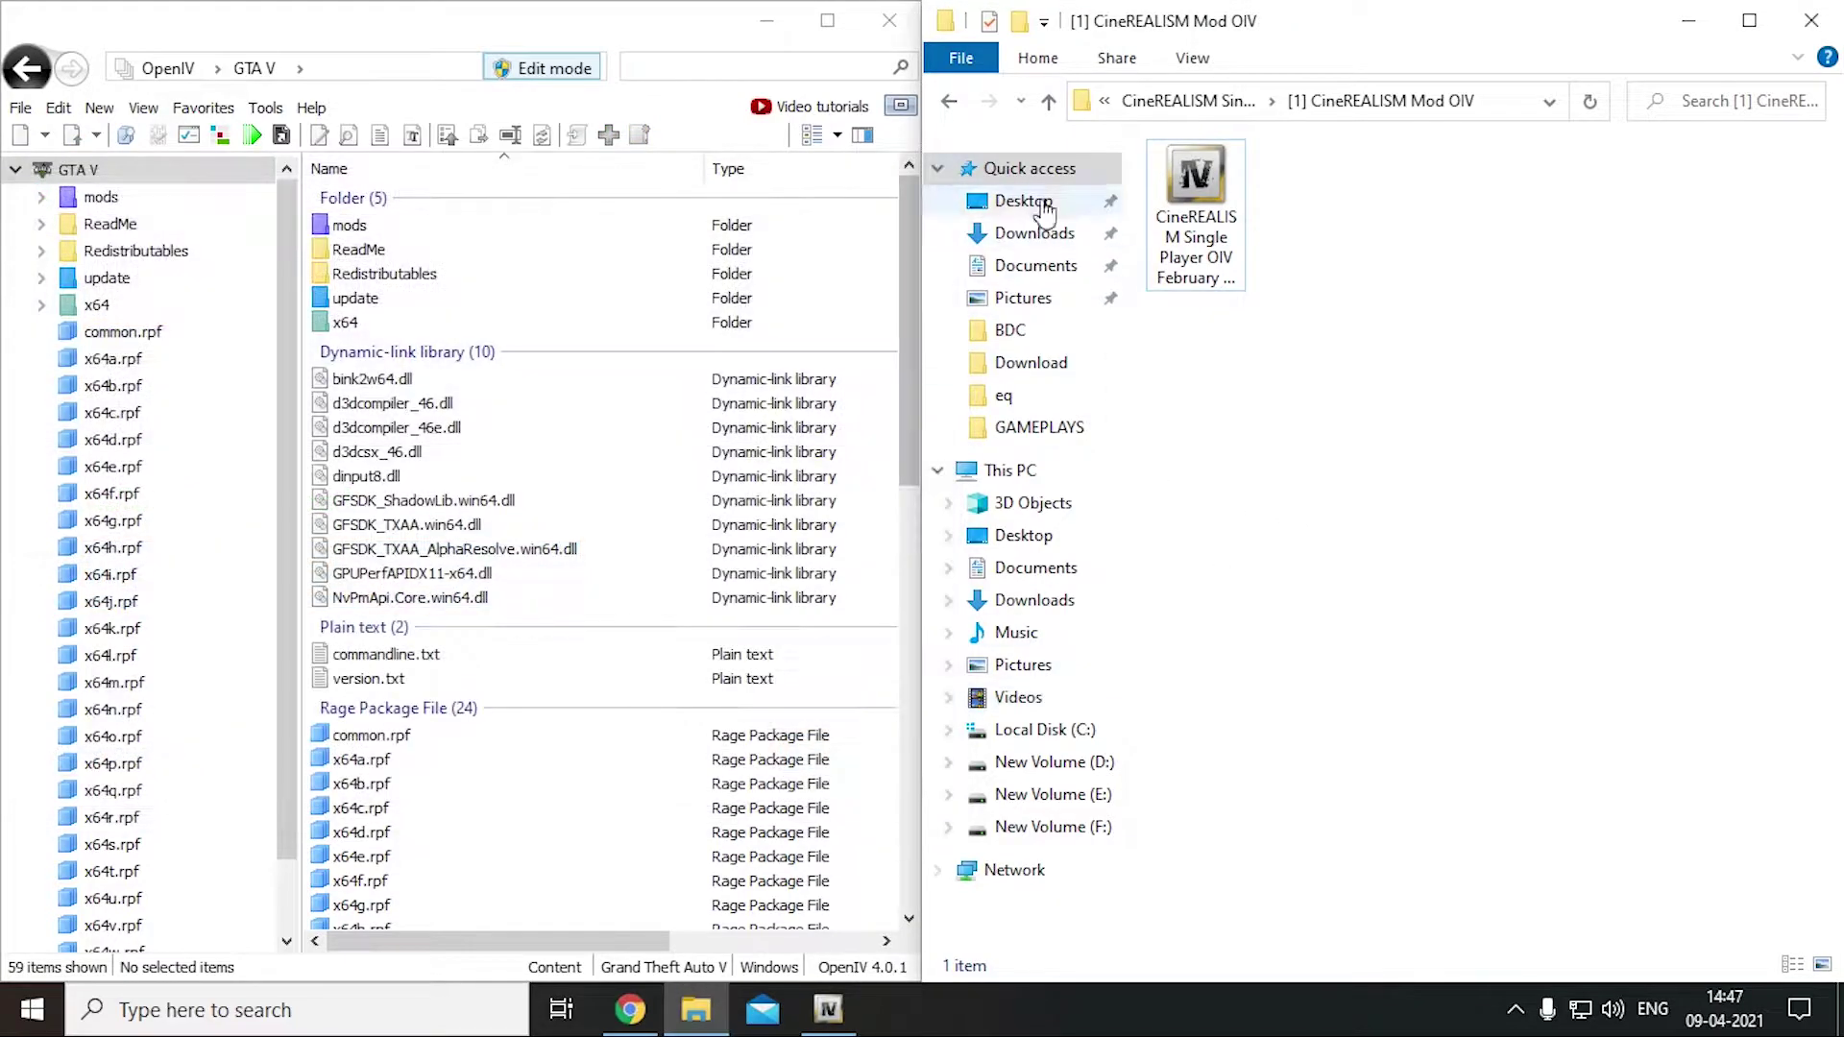
Go to [2] ENB > [2.1] Ultra ENB in the CineREALISM package and select all of its files
left_click(1061, 105)
double_click(1309, 230)
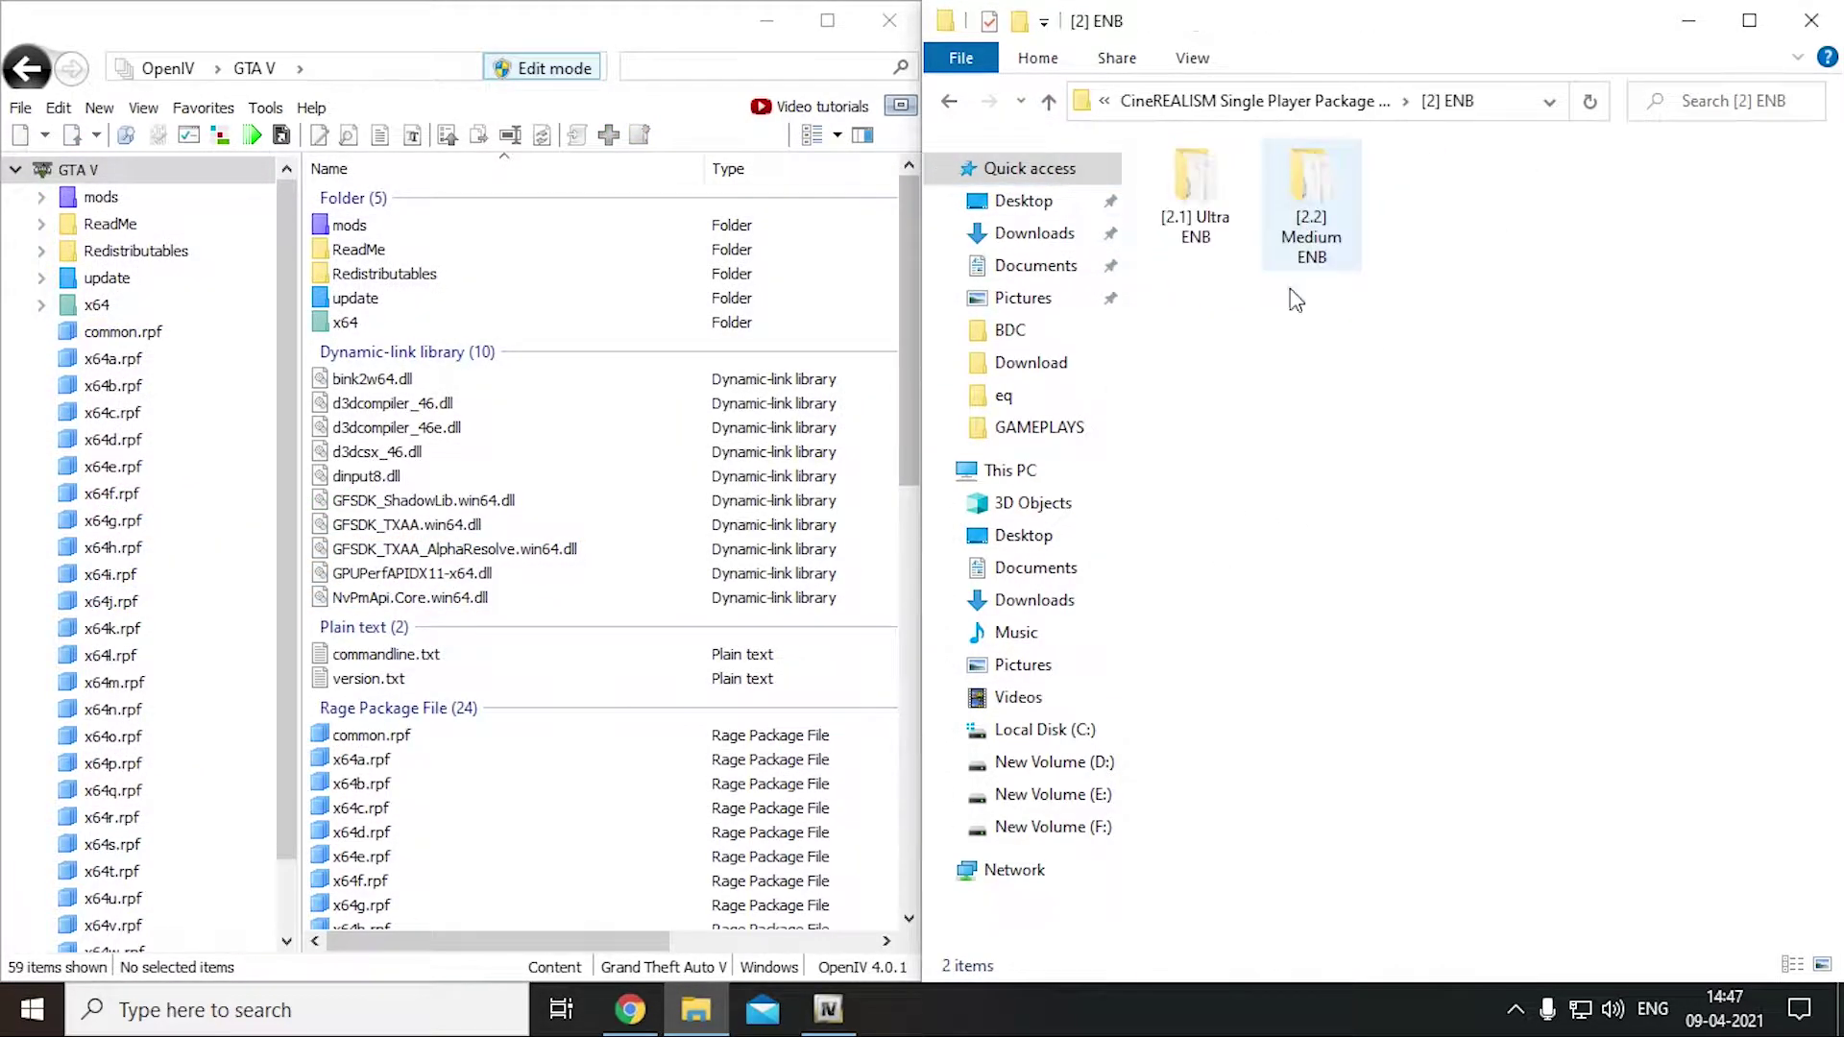
double_click(1208, 201)
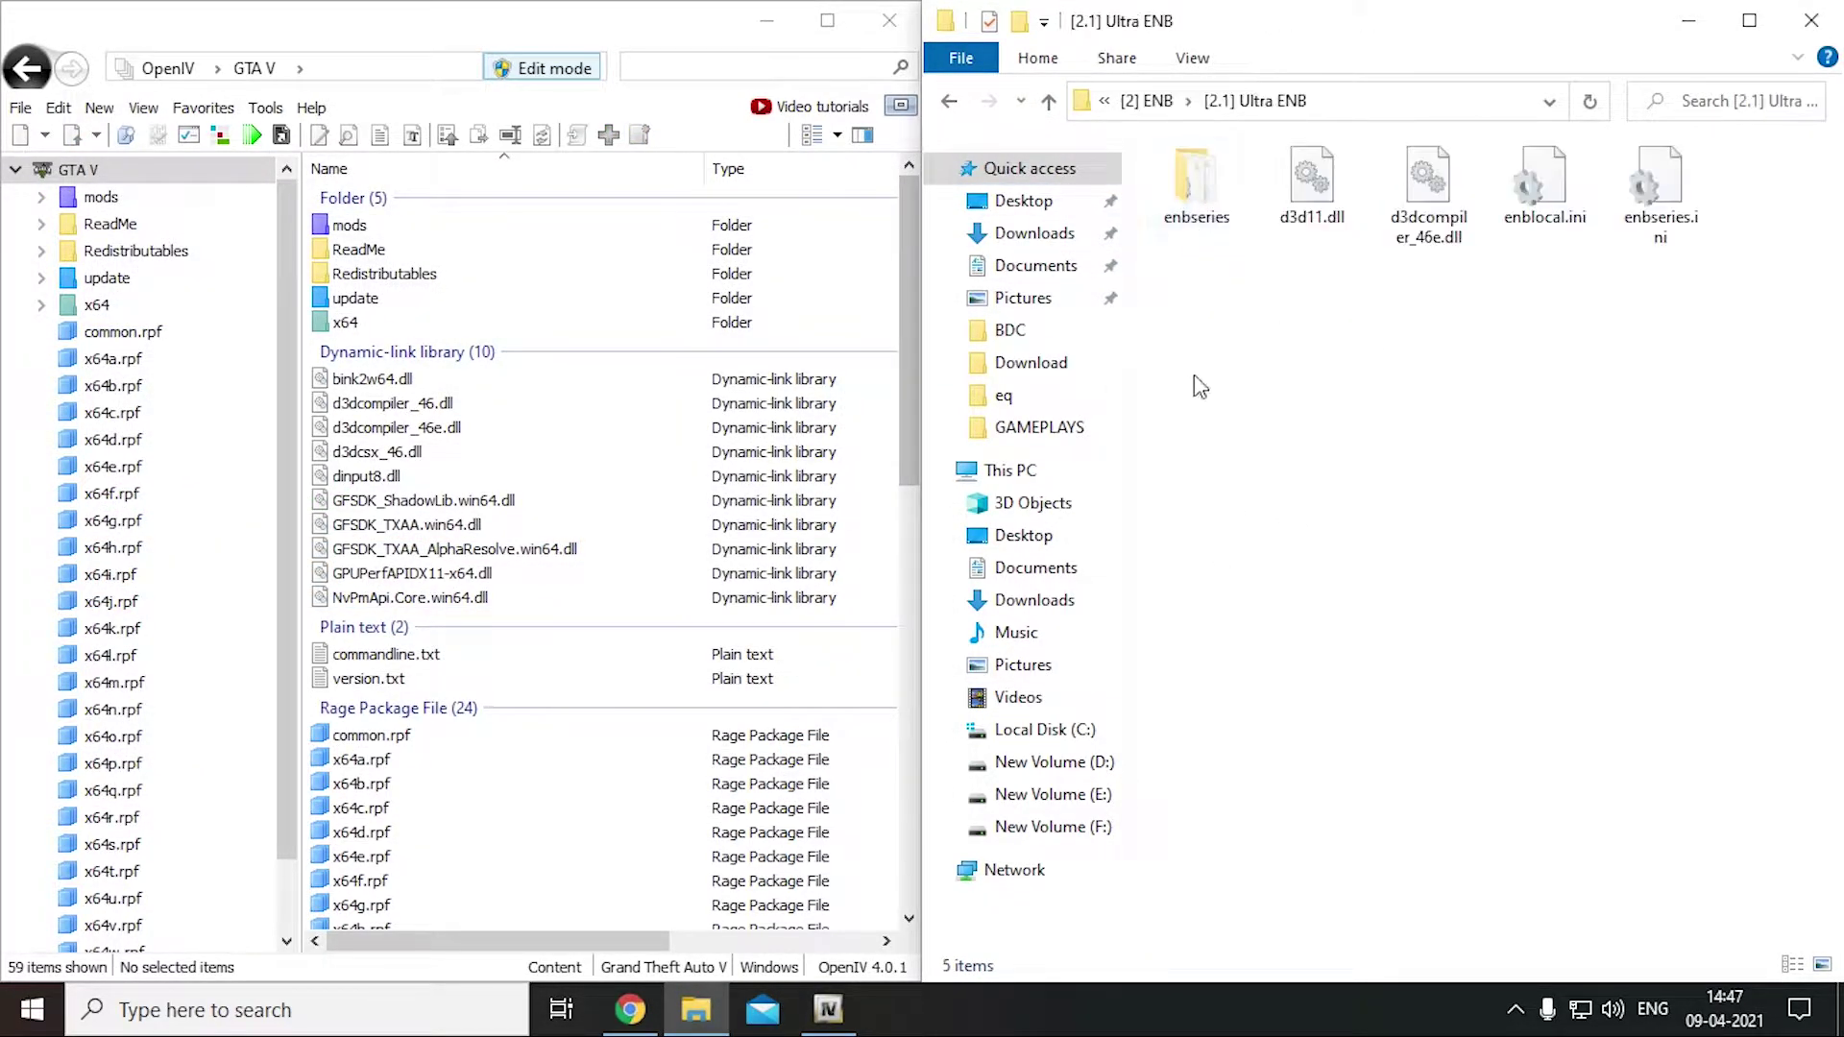
key("ctrl+a")
Try to copy the selected Ultra ENB files into the GTA V directory listing in OpenIV
left_click_drag(1312, 196, 709, 370)
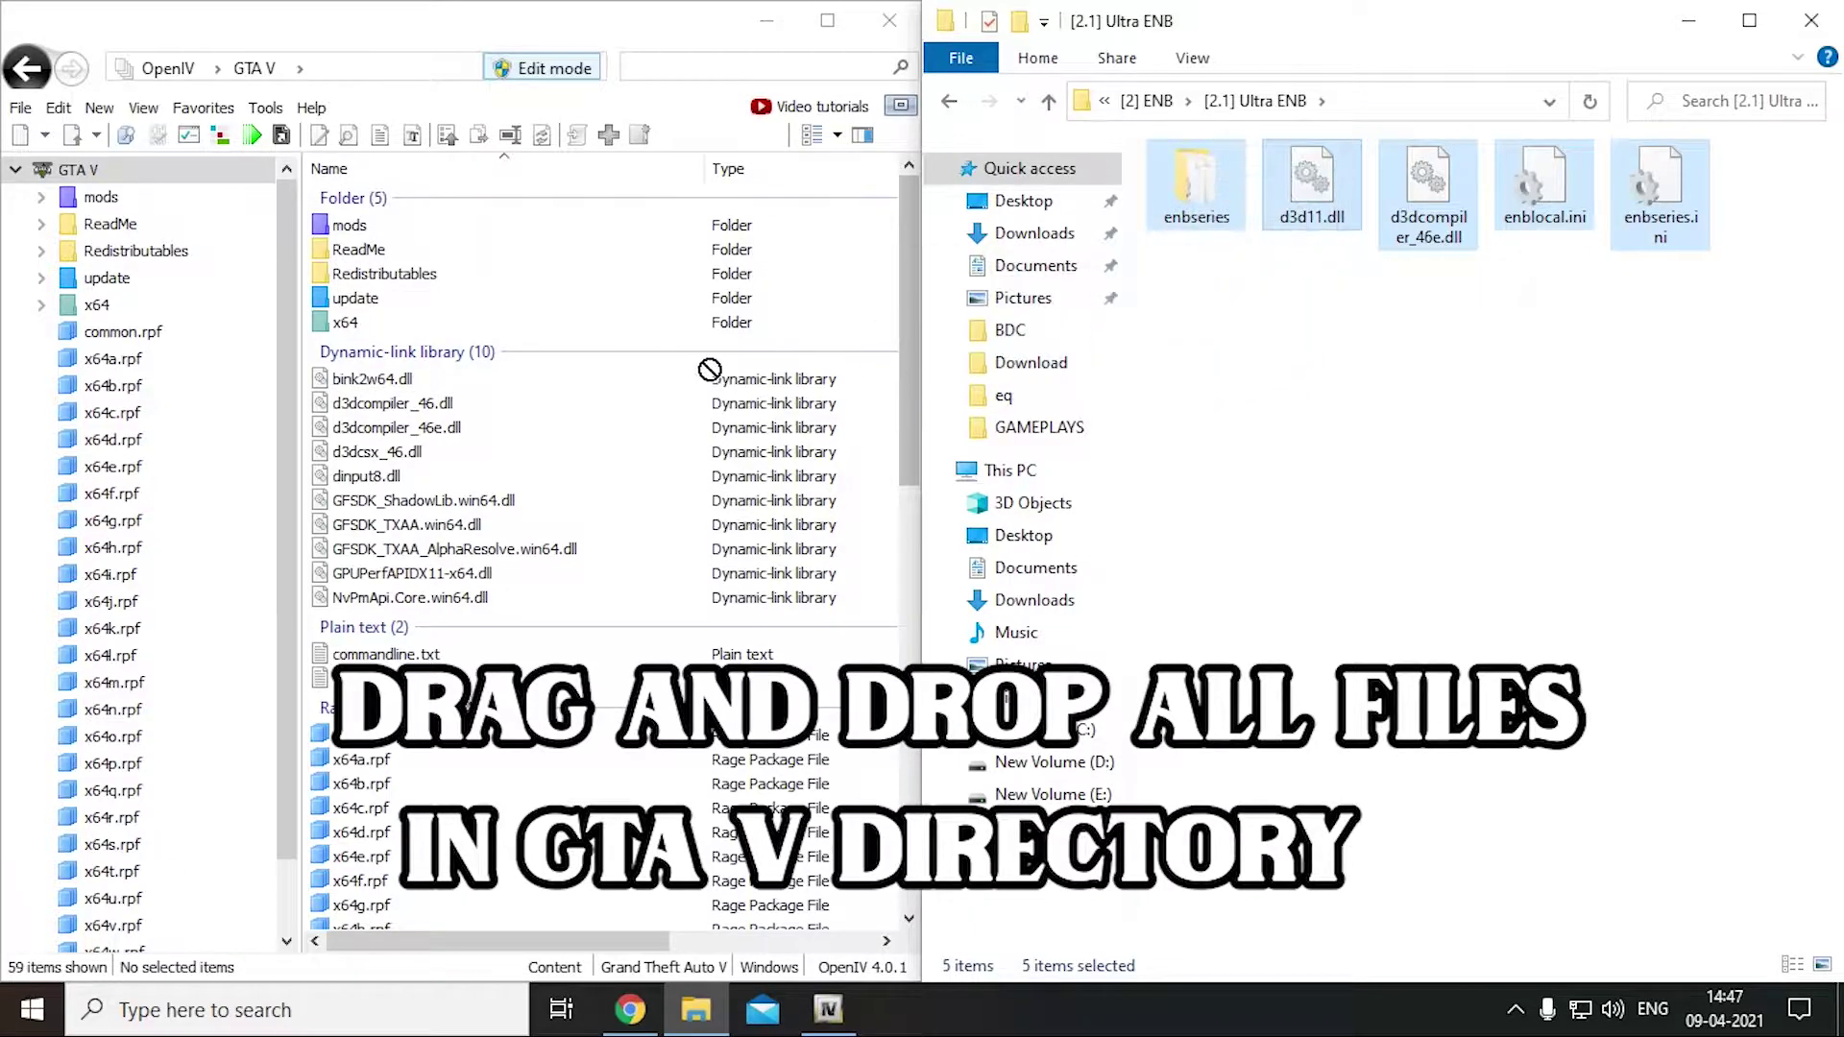
left_click_drag(914, 382, 1270, 226)
Open the Grand Theft Auto V game folder beside the package and copy all Ultra ENB files into it, replacing d3dcompiler_46e.dll
left_click(766, 20)
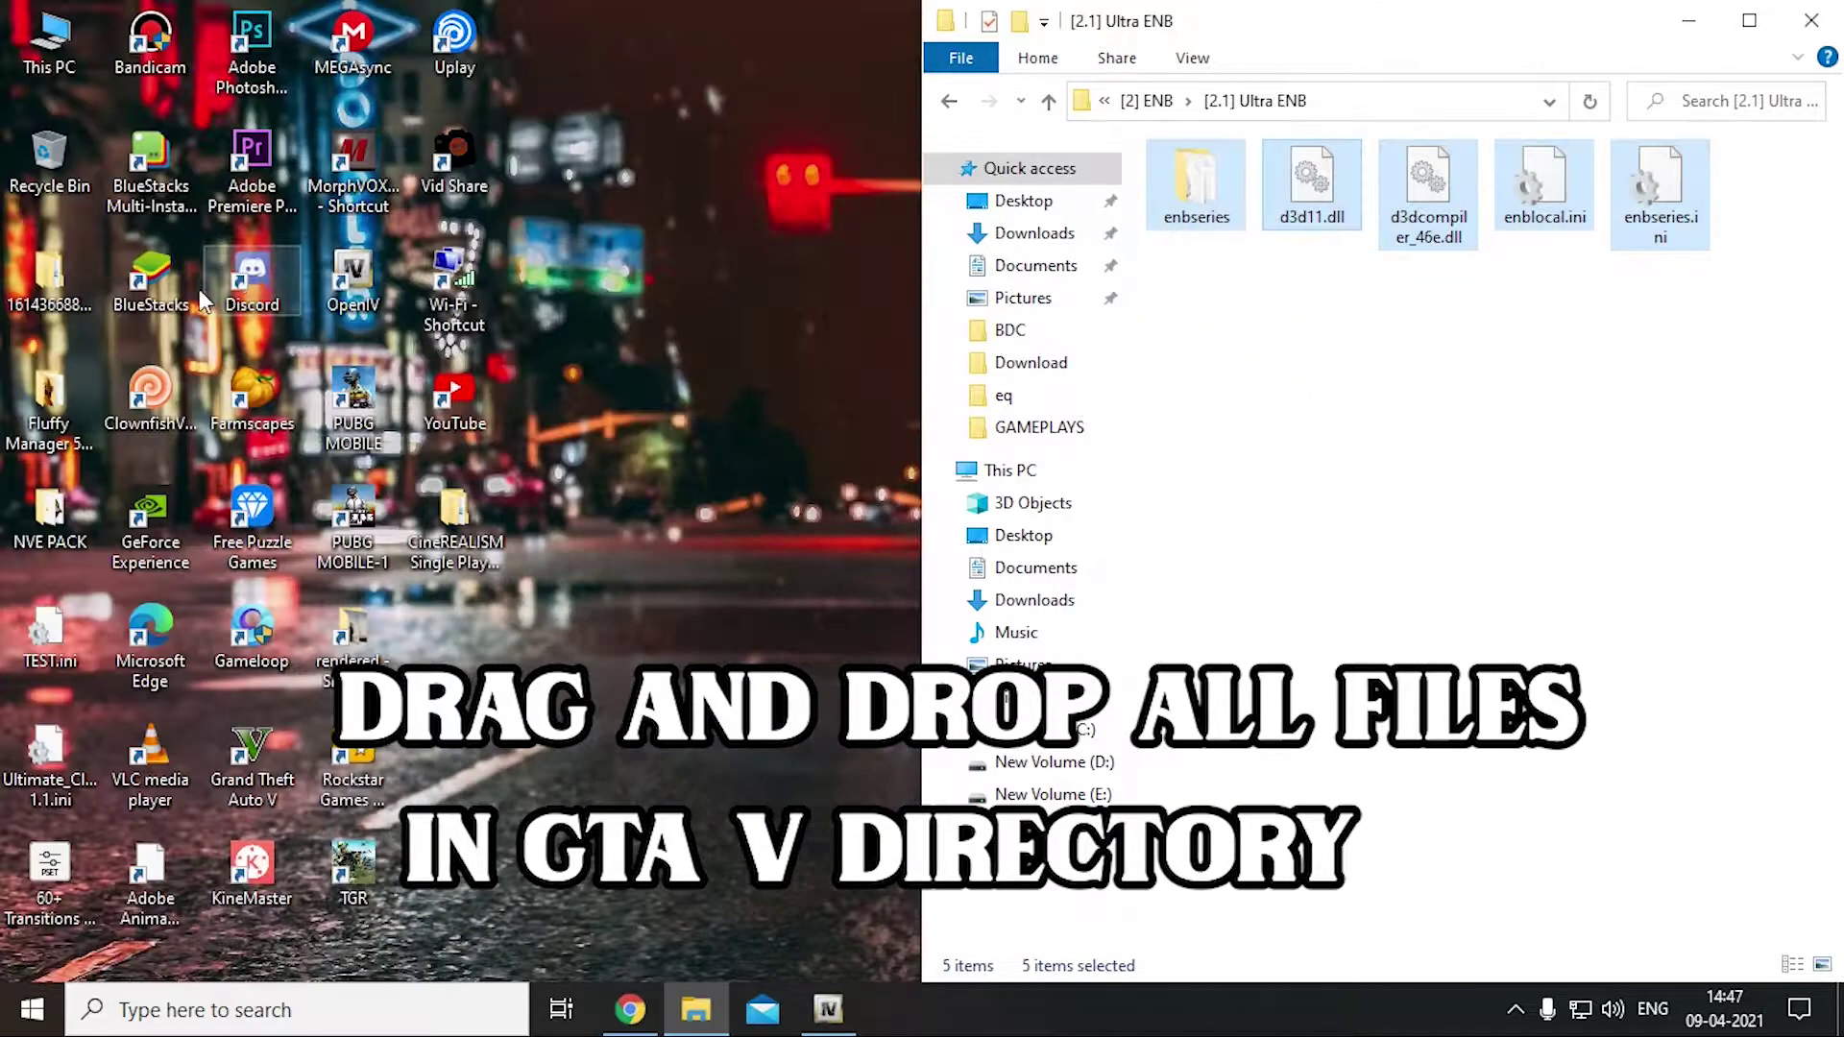
right_click(247, 763)
left_click(370, 164)
left_click_drag(687, 82, 2, 82)
left_click_drag(1205, 187, 527, 499)
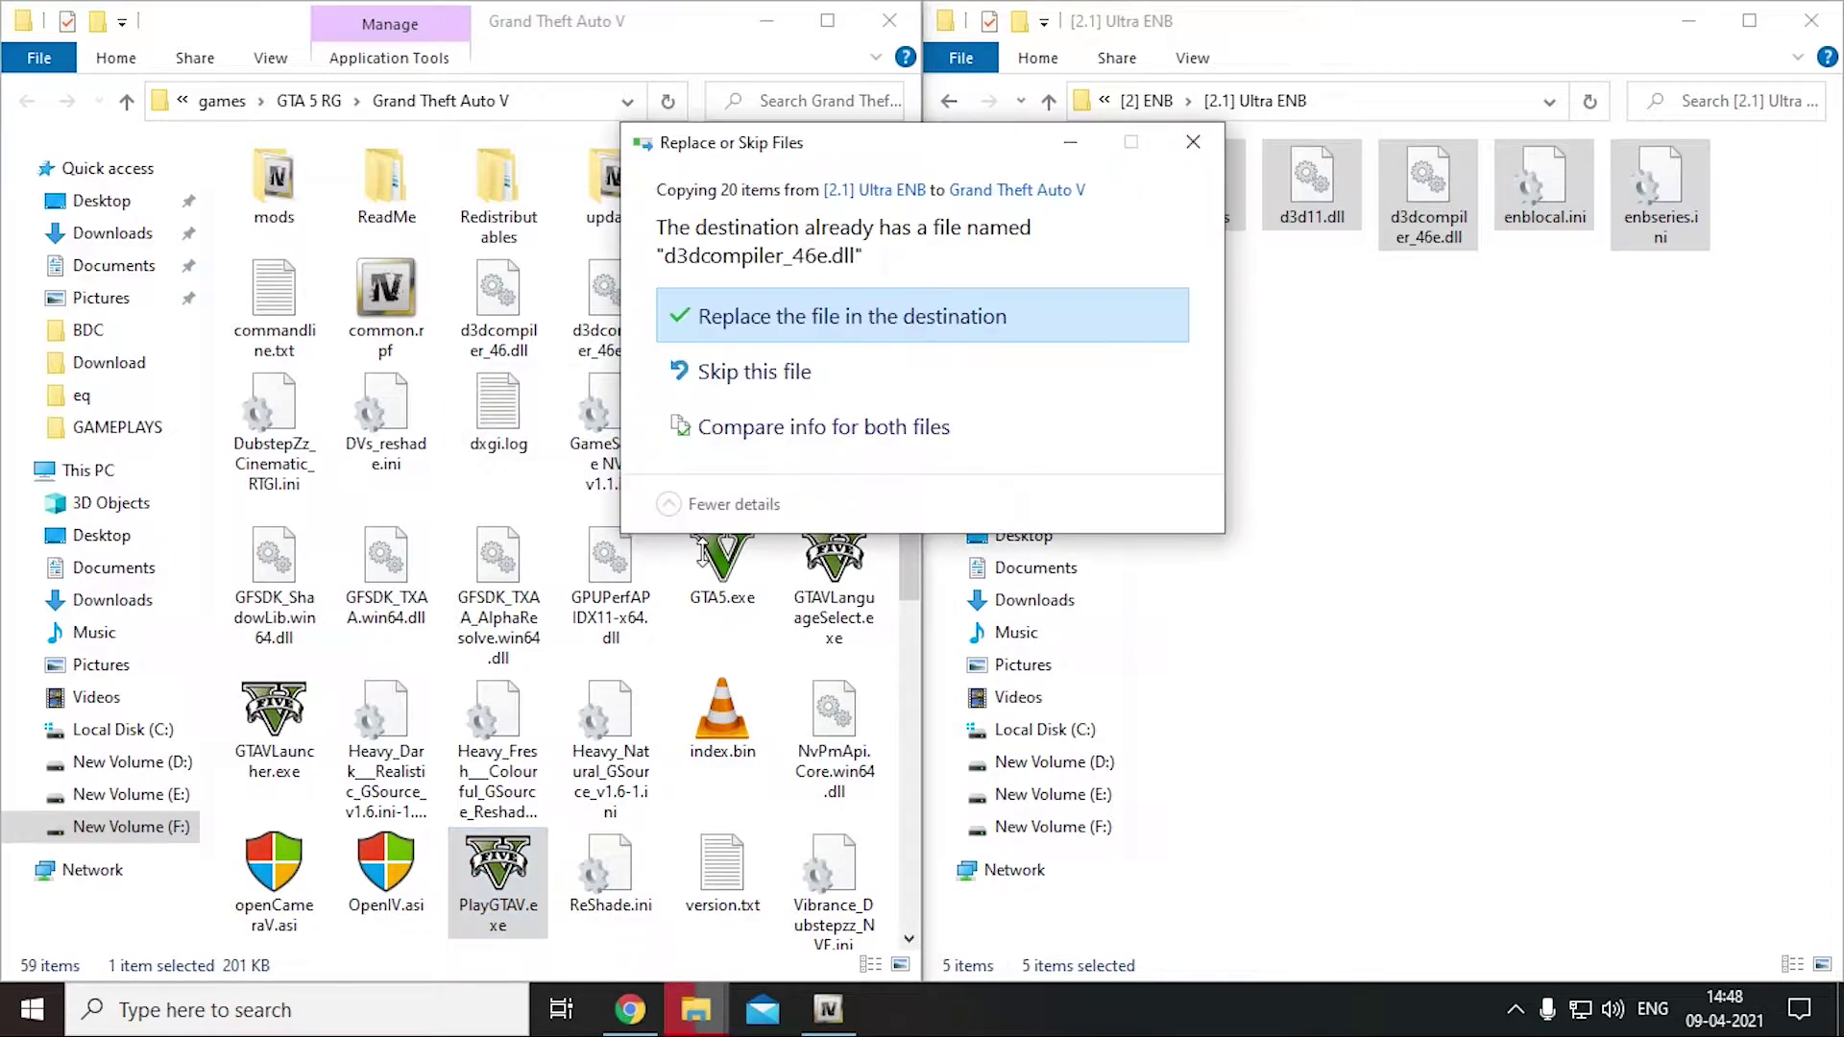
left_click(846, 308)
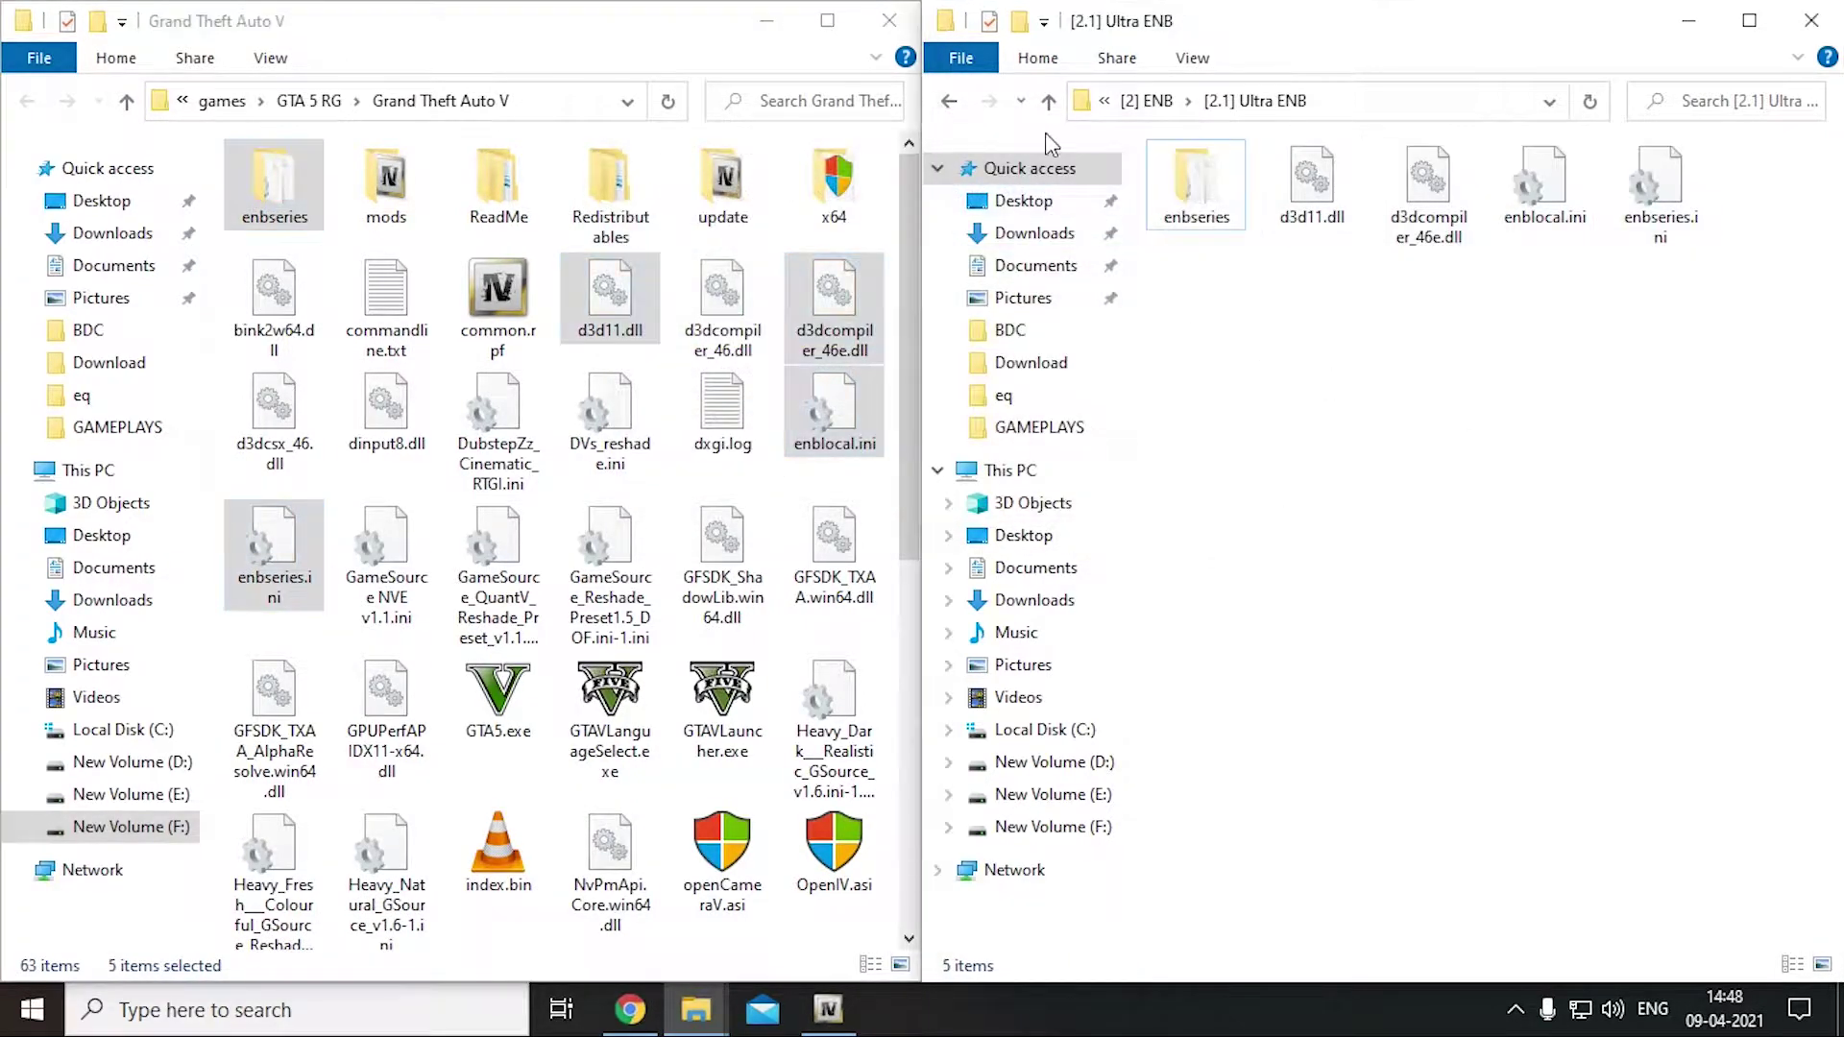
Go back to the CineREALISM package root and open [3] Reshade > [3.1] ULTRA Reshade
left_click(1049, 100)
left_click(1139, 376)
left_click(1047, 101)
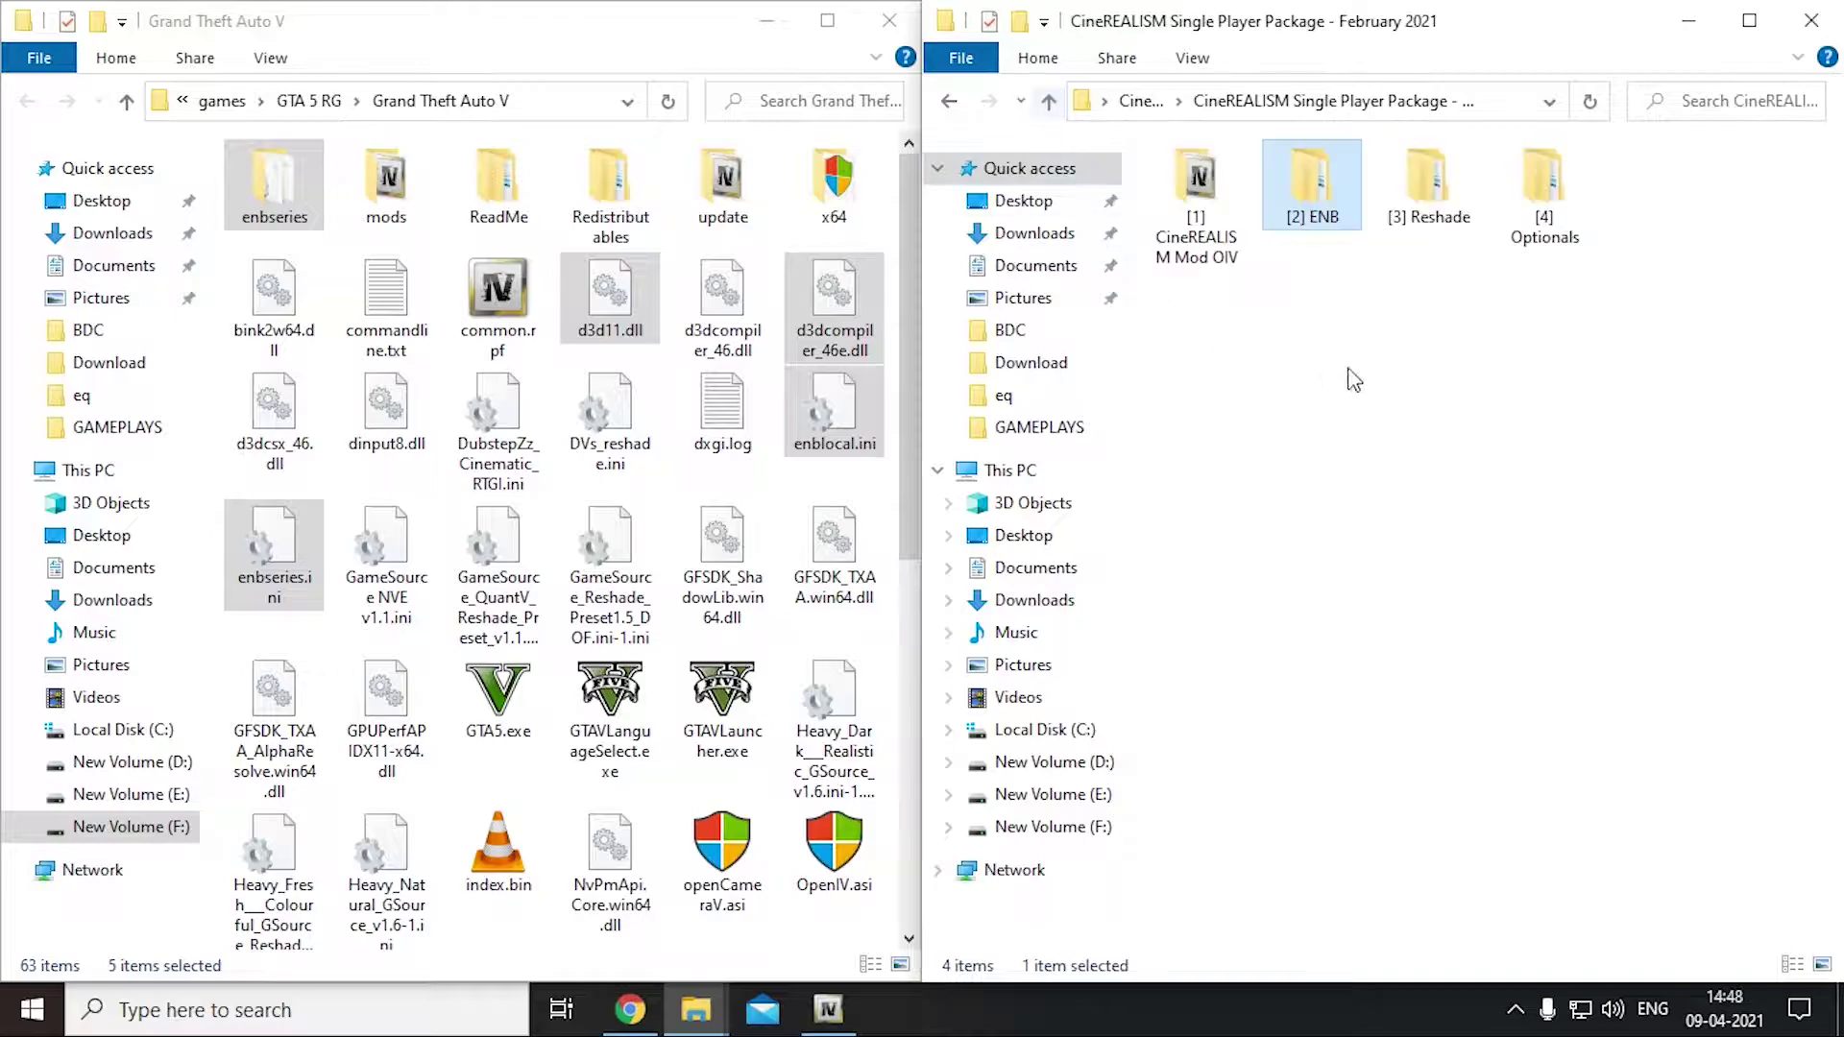
double_click(1427, 192)
double_click(1198, 227)
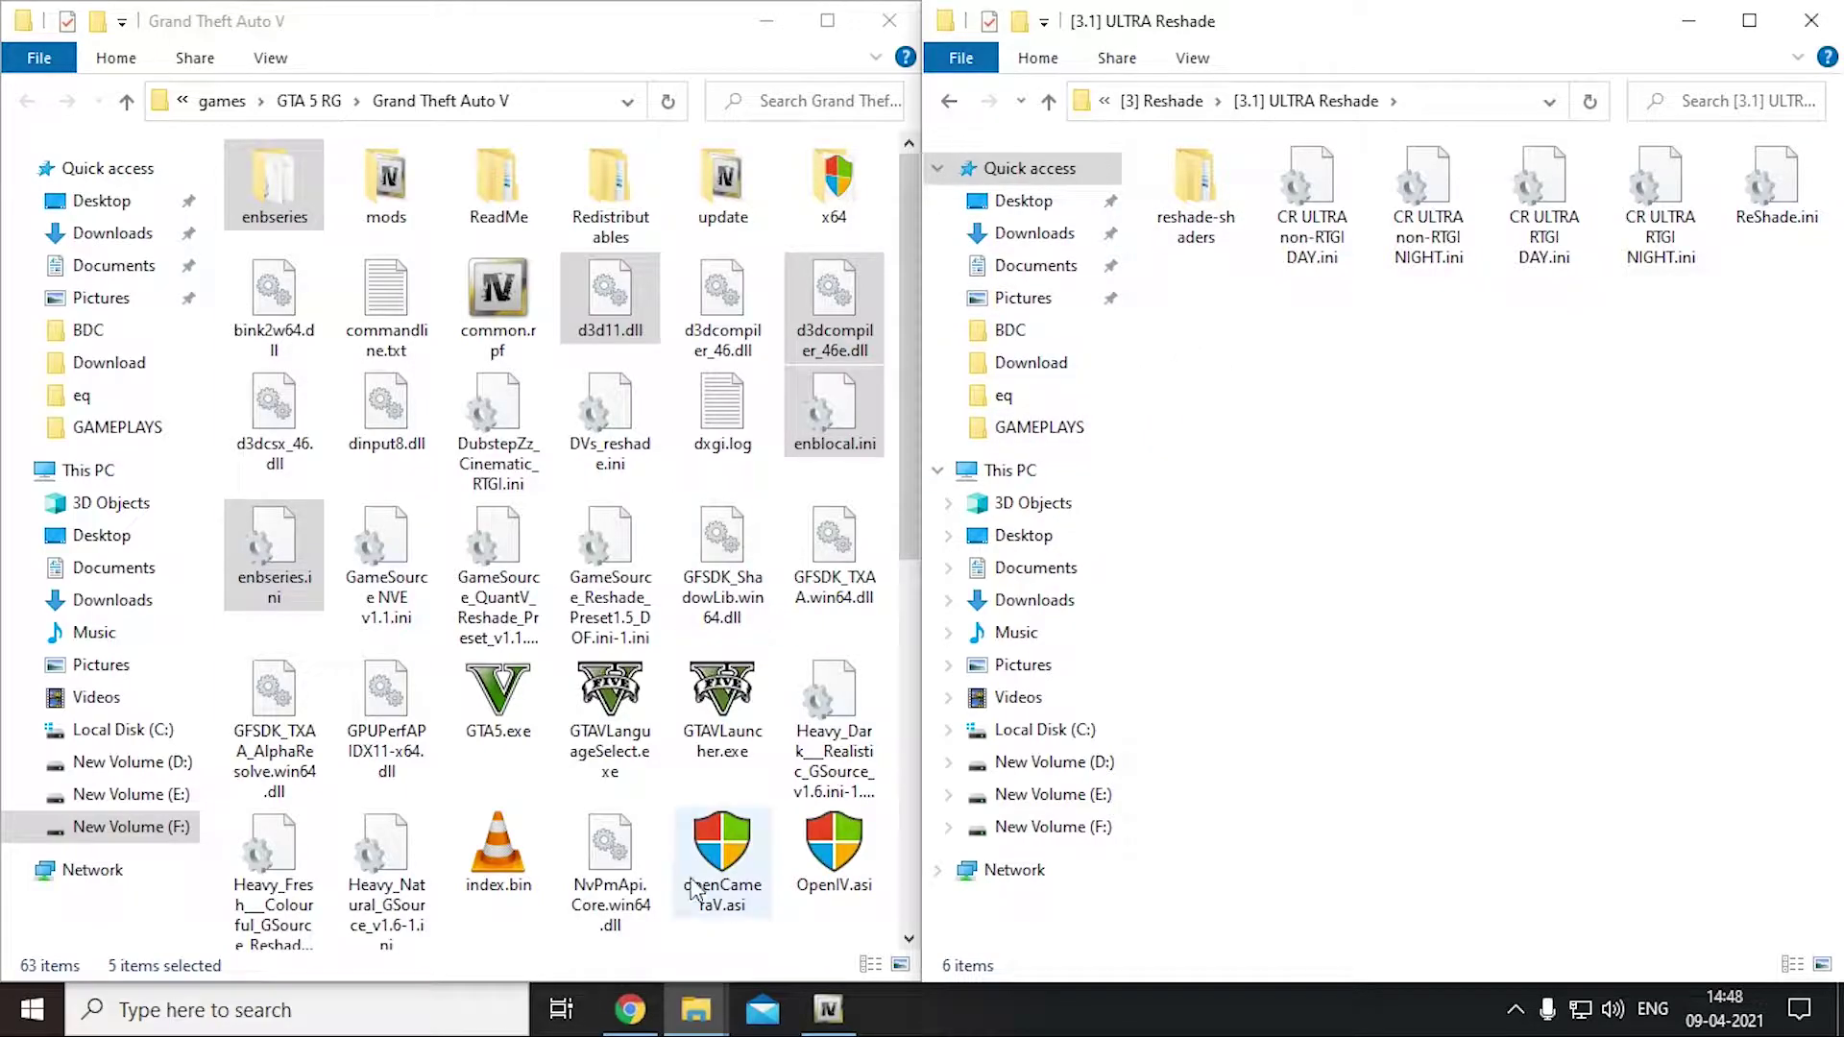
Switch to Chrome and close the two Menyoo pages, keeping cinerealism.com open
left_click(630, 1008)
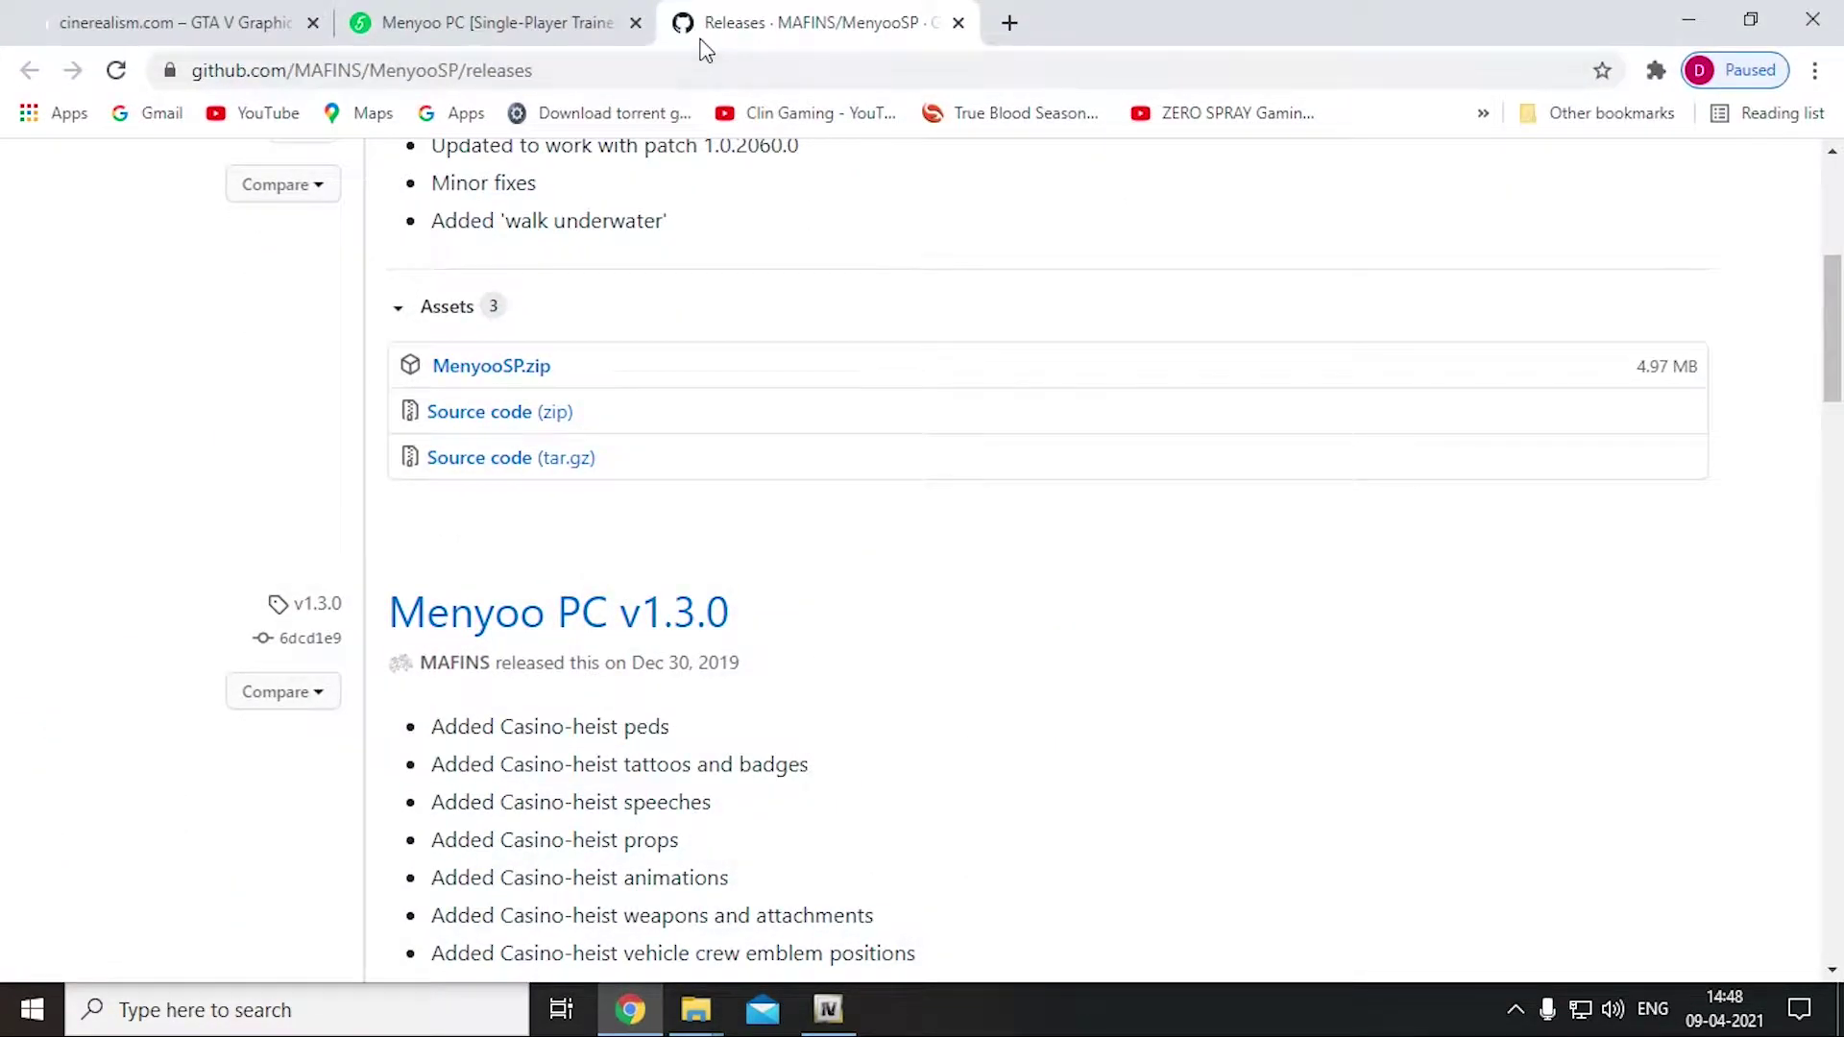
left_click(957, 23)
left_click(635, 22)
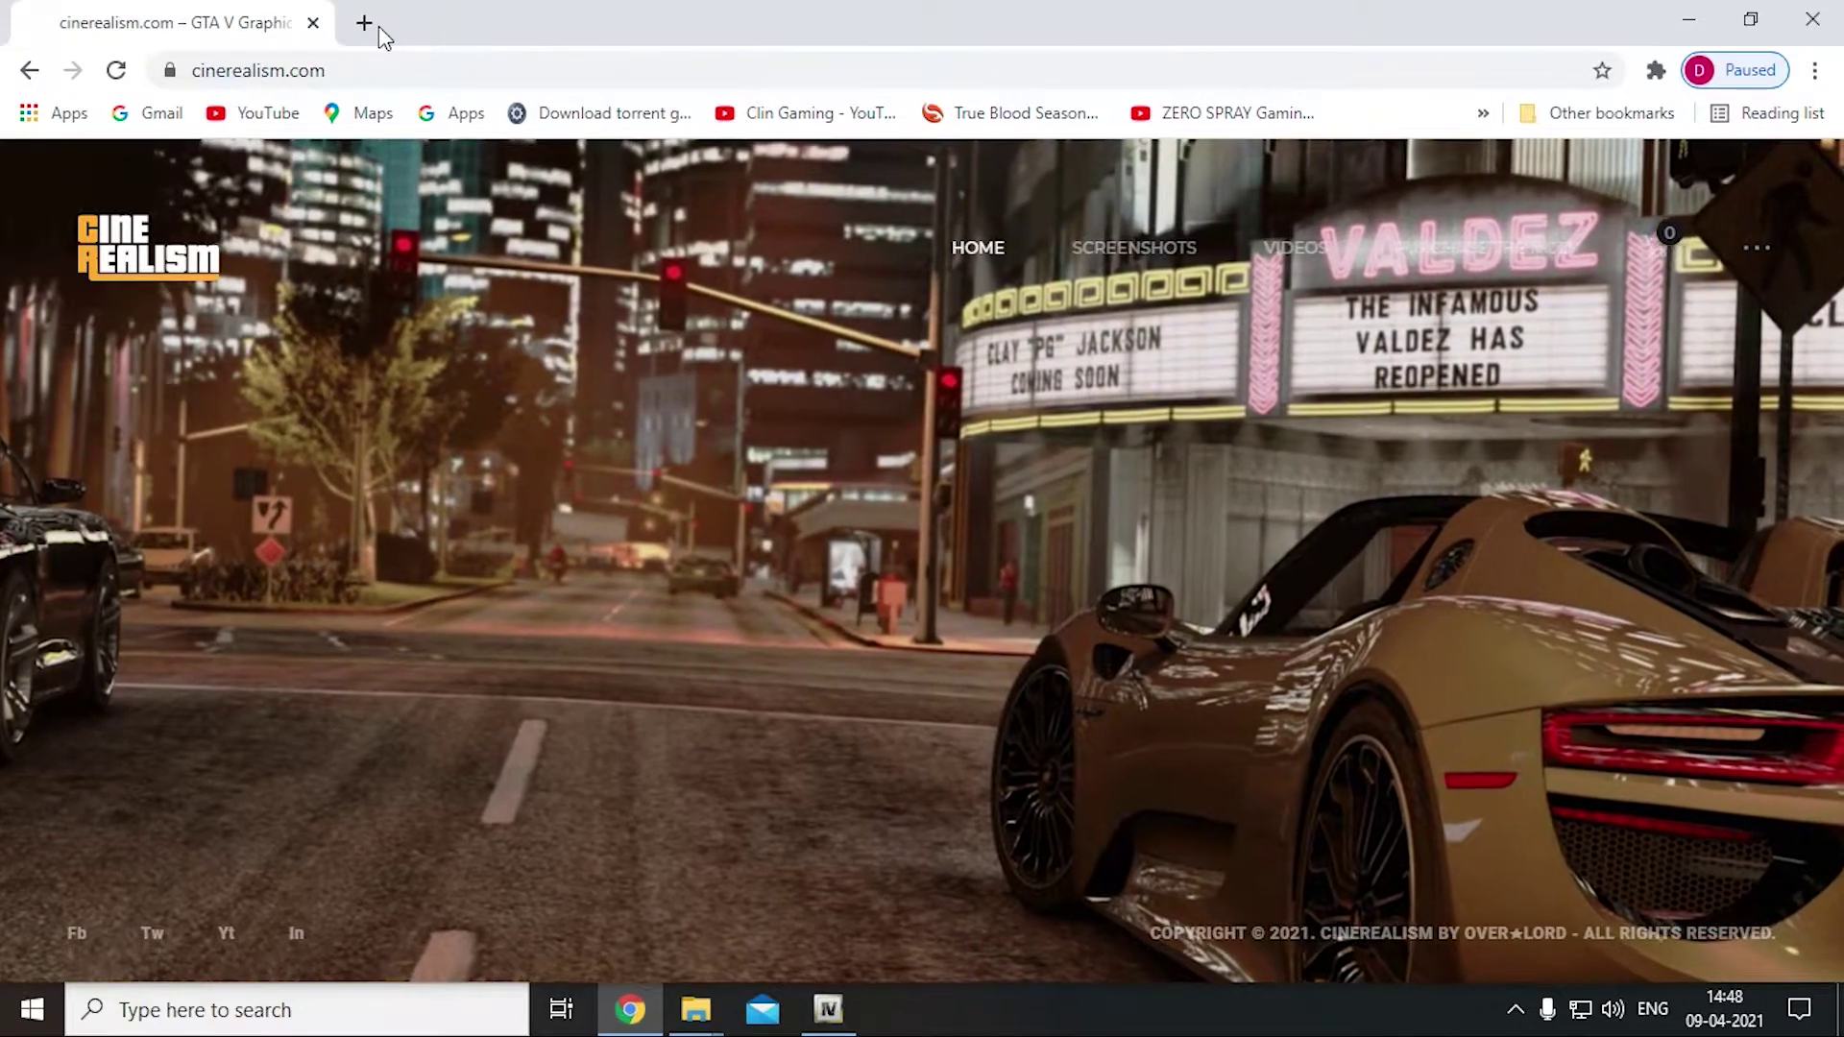
Search the web for reshade in a new tab and open the official reshade.me site
key("ctrl+t")
type("res")
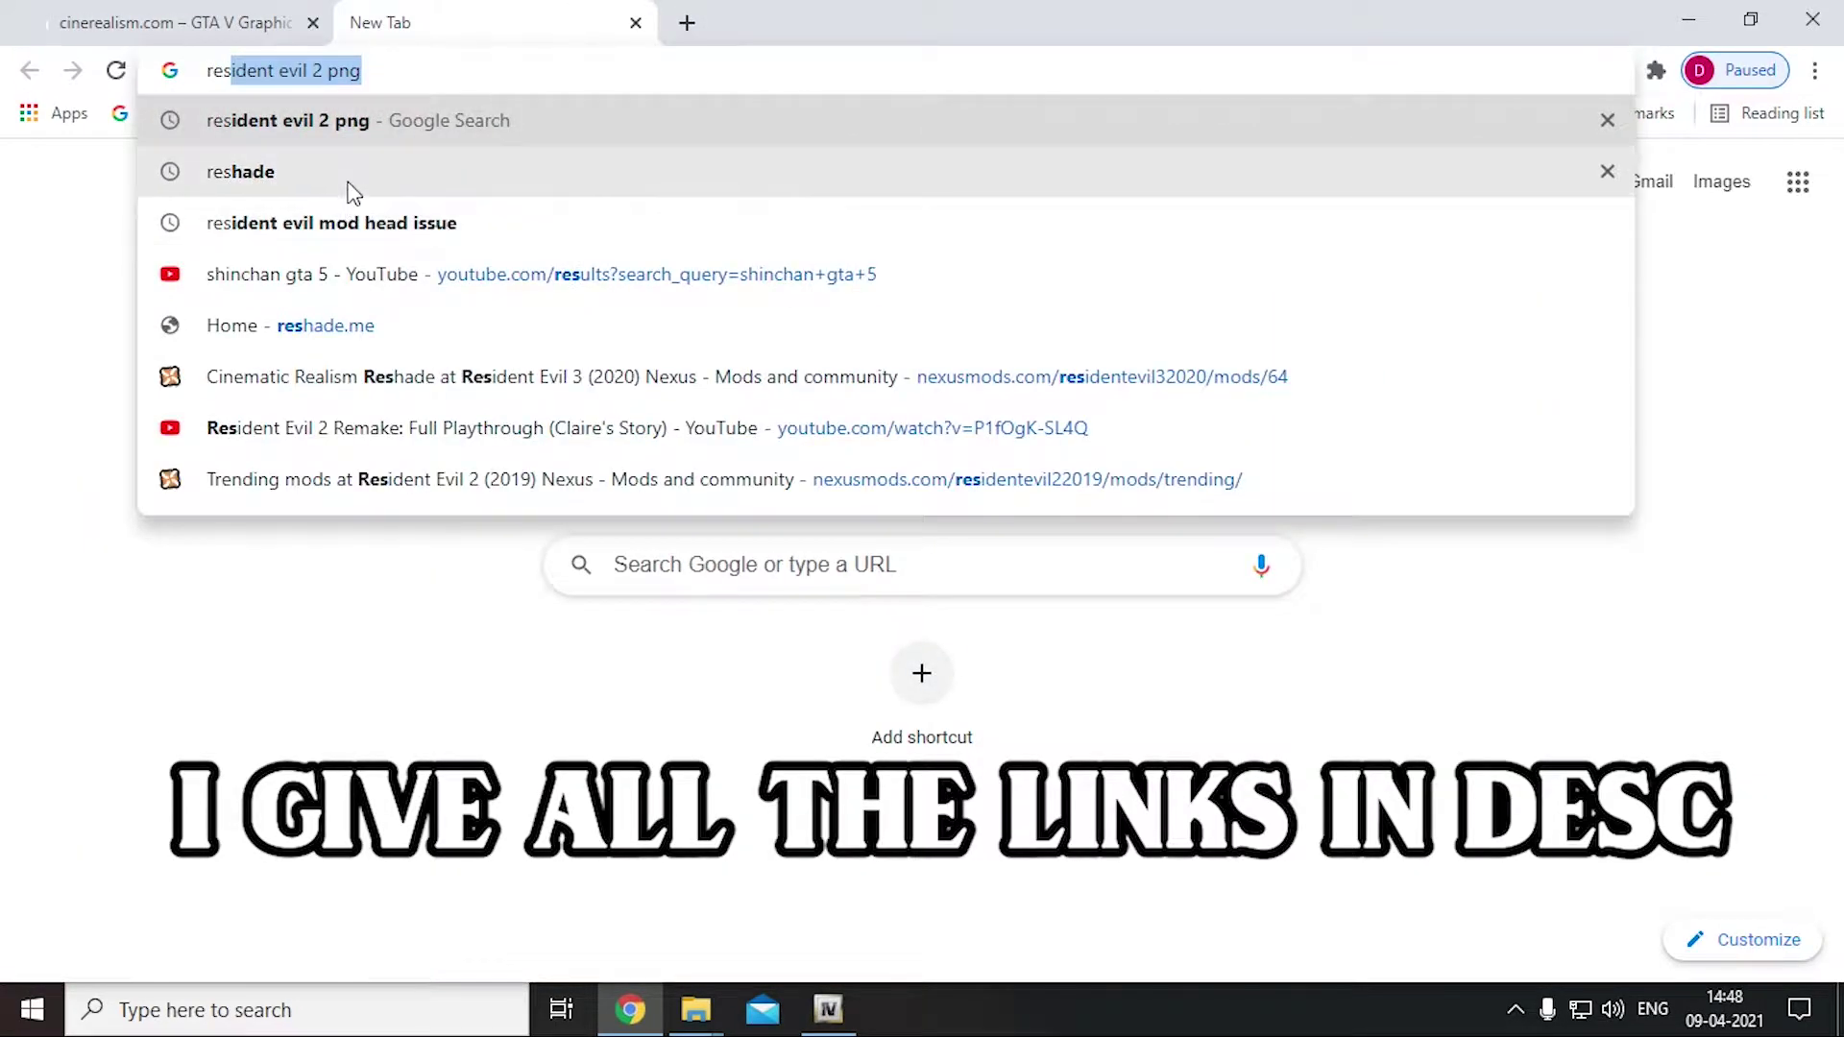
left_click(347, 187)
left_click(318, 446)
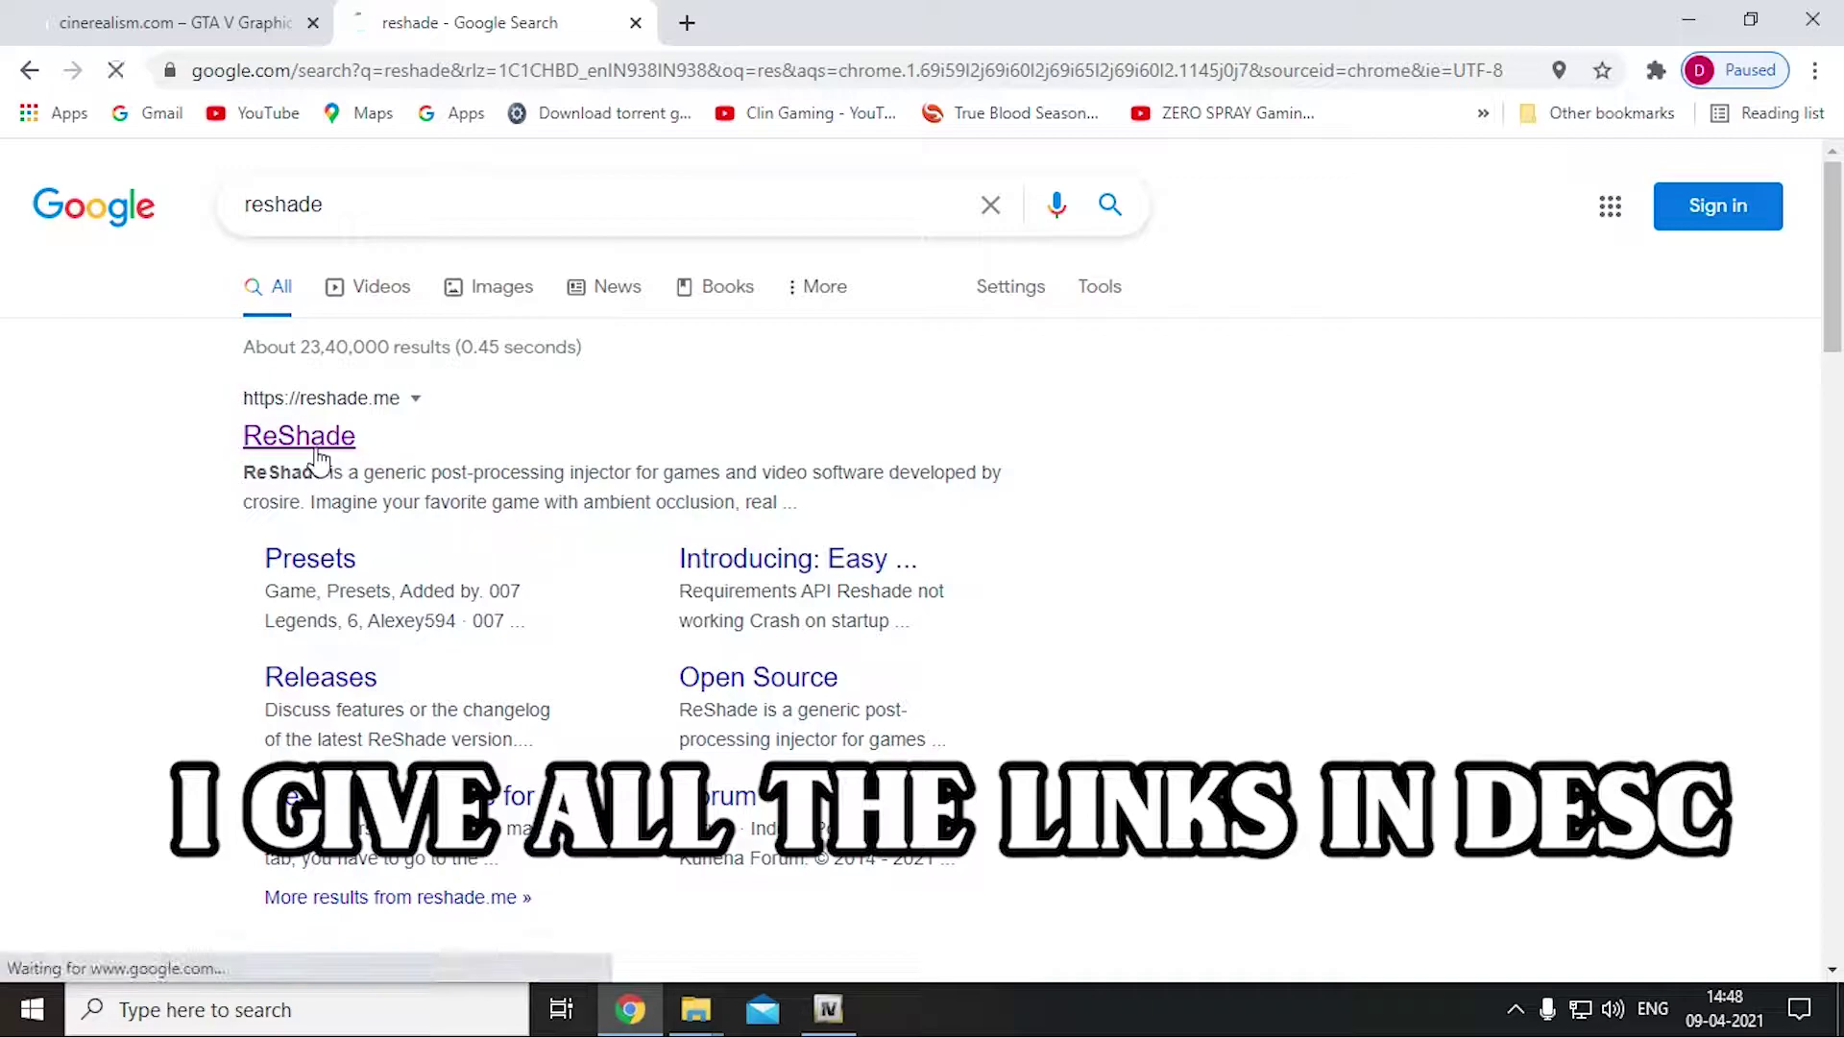
Download ReShade 4.9.1, launch its setup, then close the site and minimize the browser
scroll(730, 613, "down", 4)
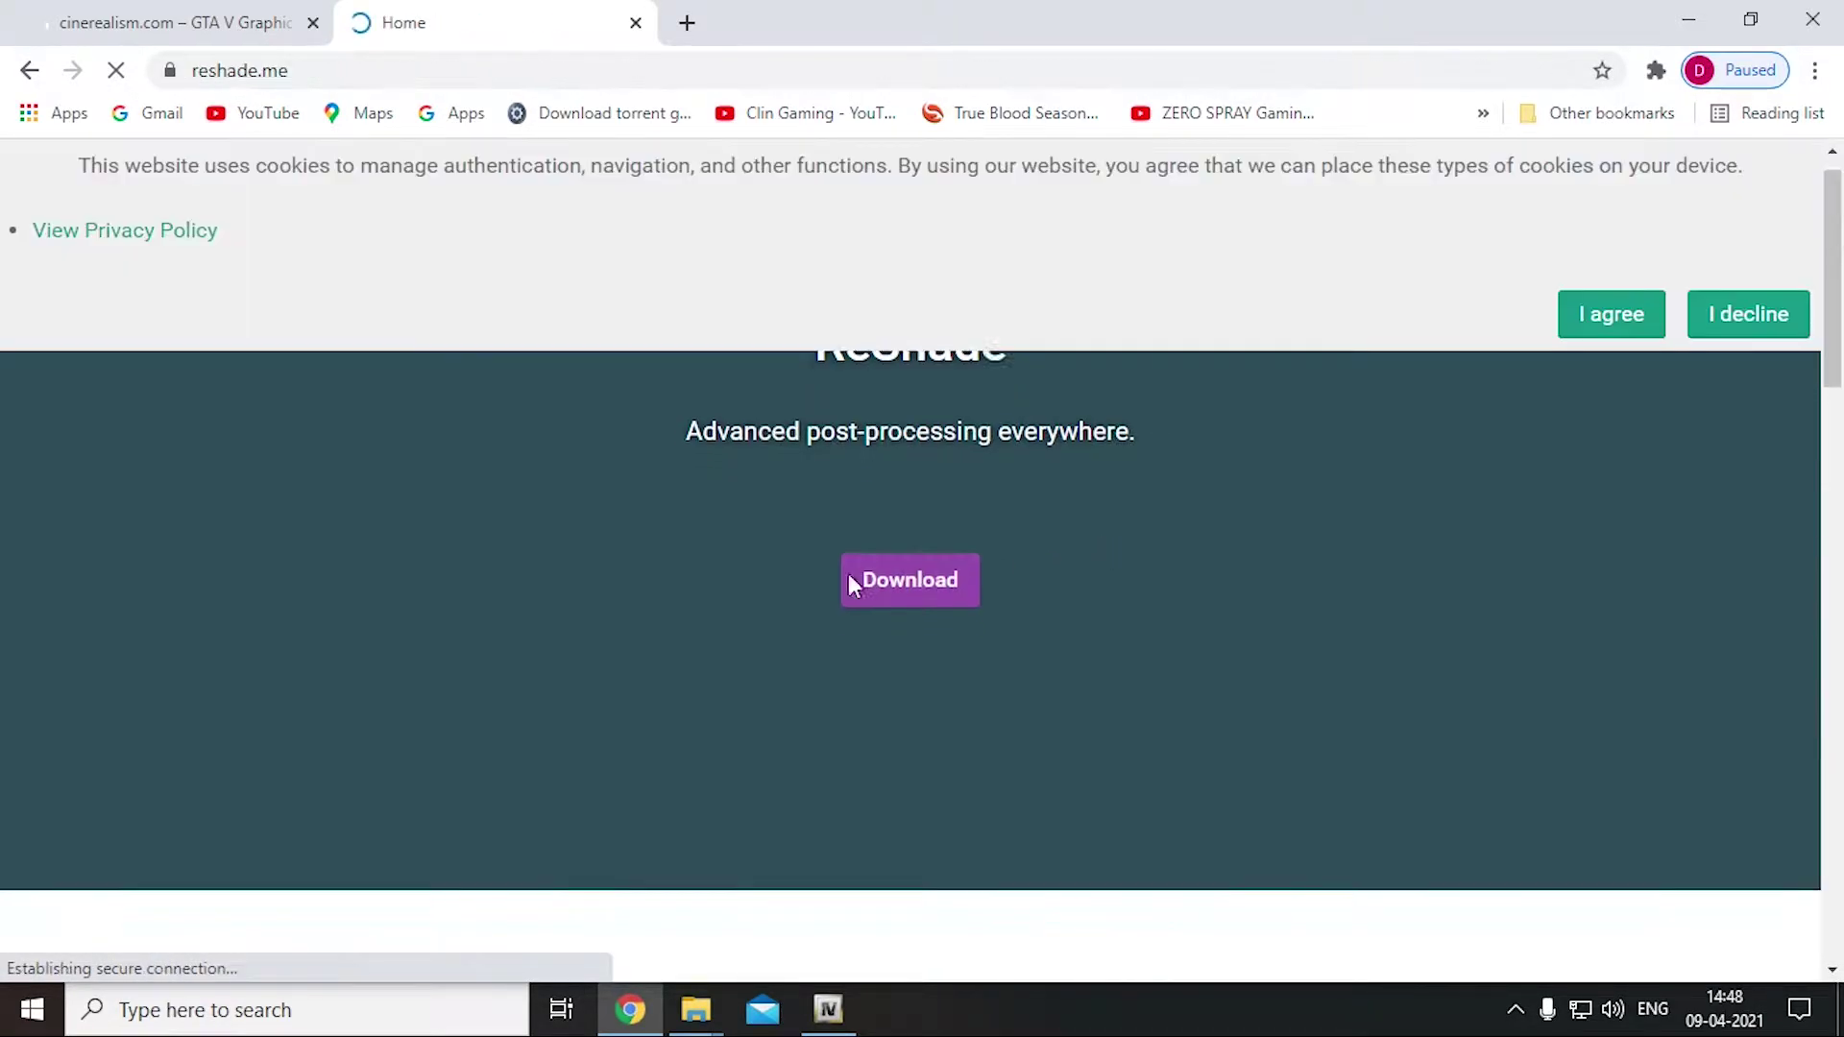
left_click(970, 485)
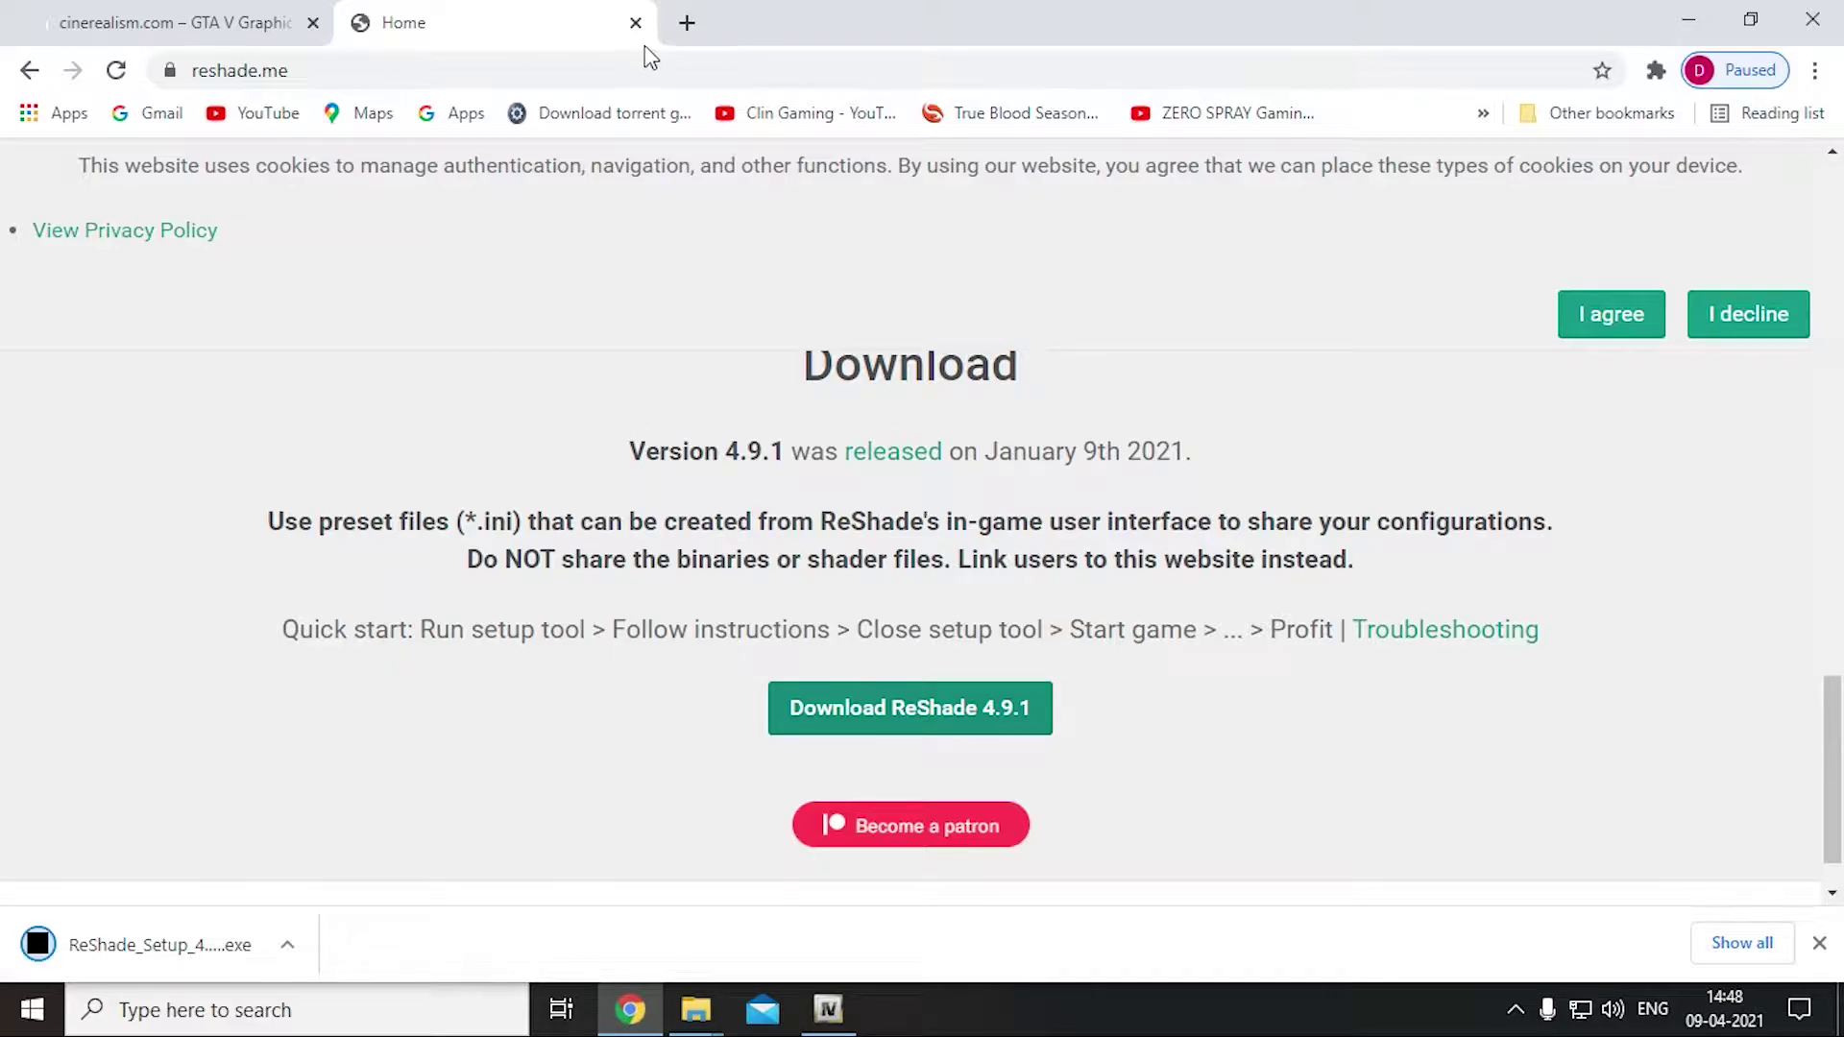
left_click(214, 951)
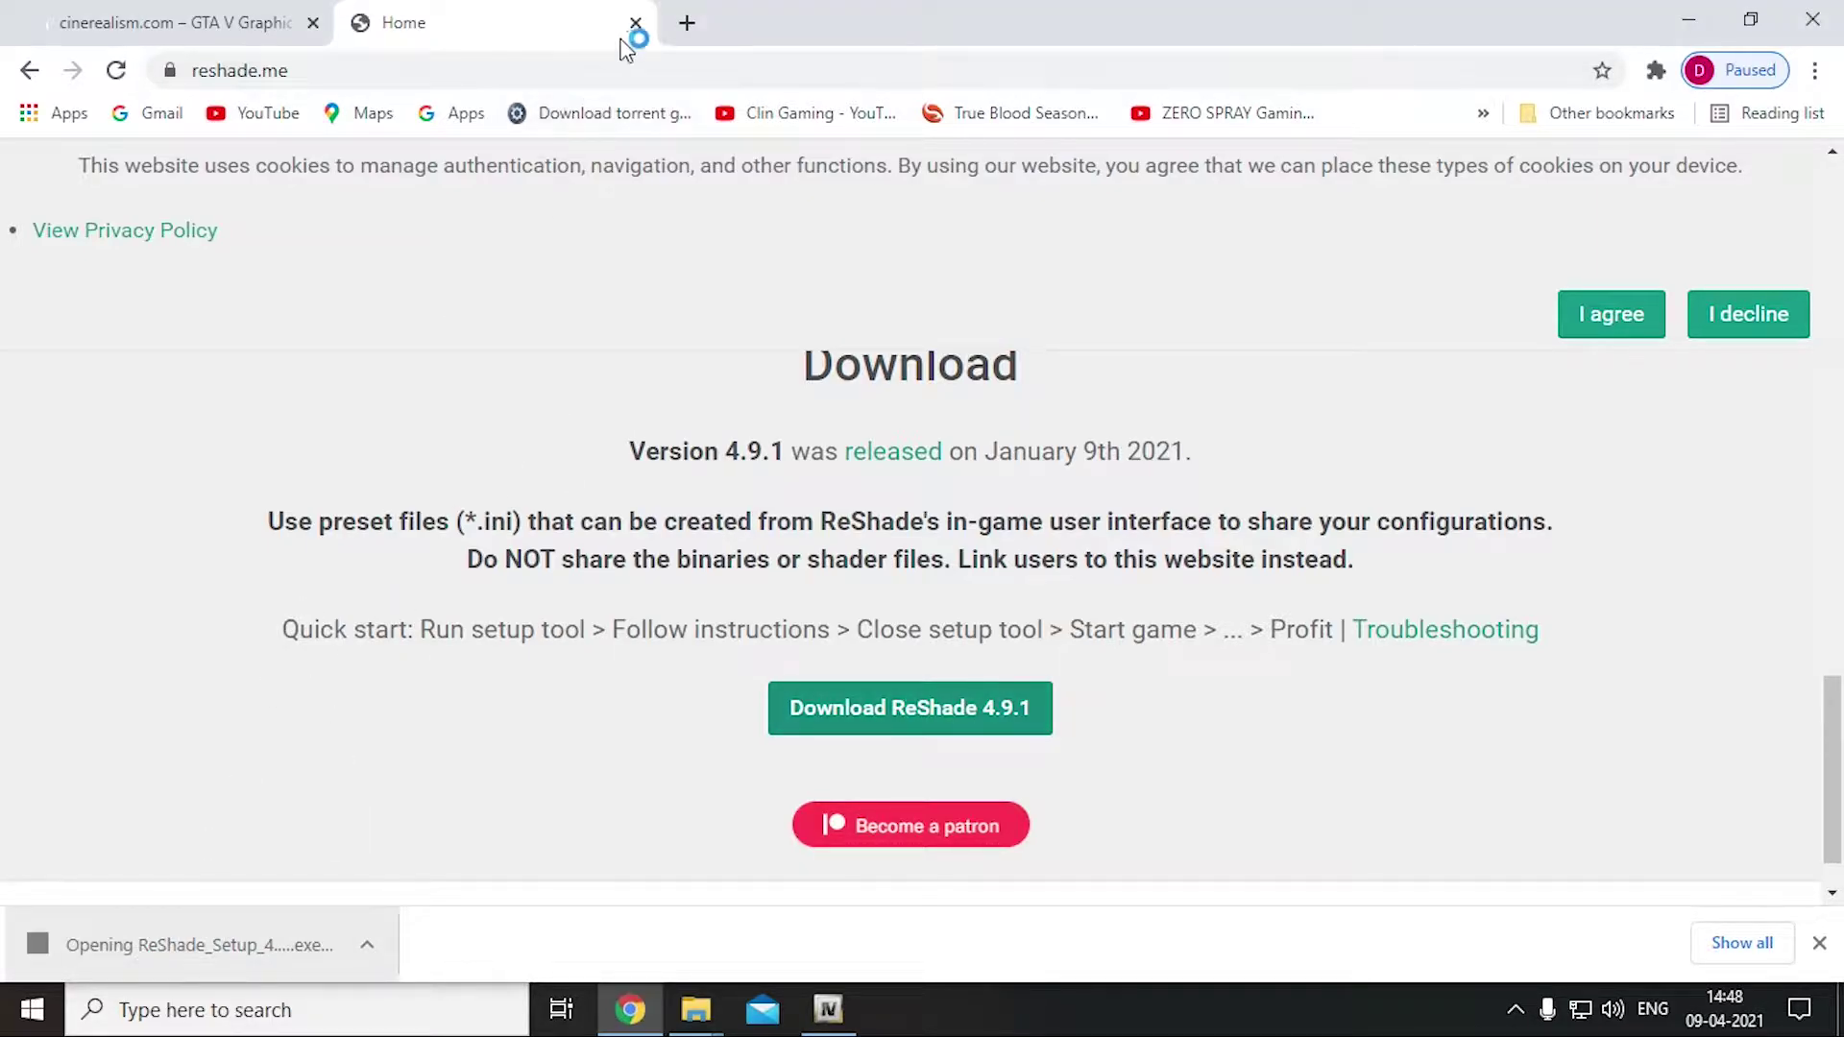
left_click(636, 23)
left_click(1689, 19)
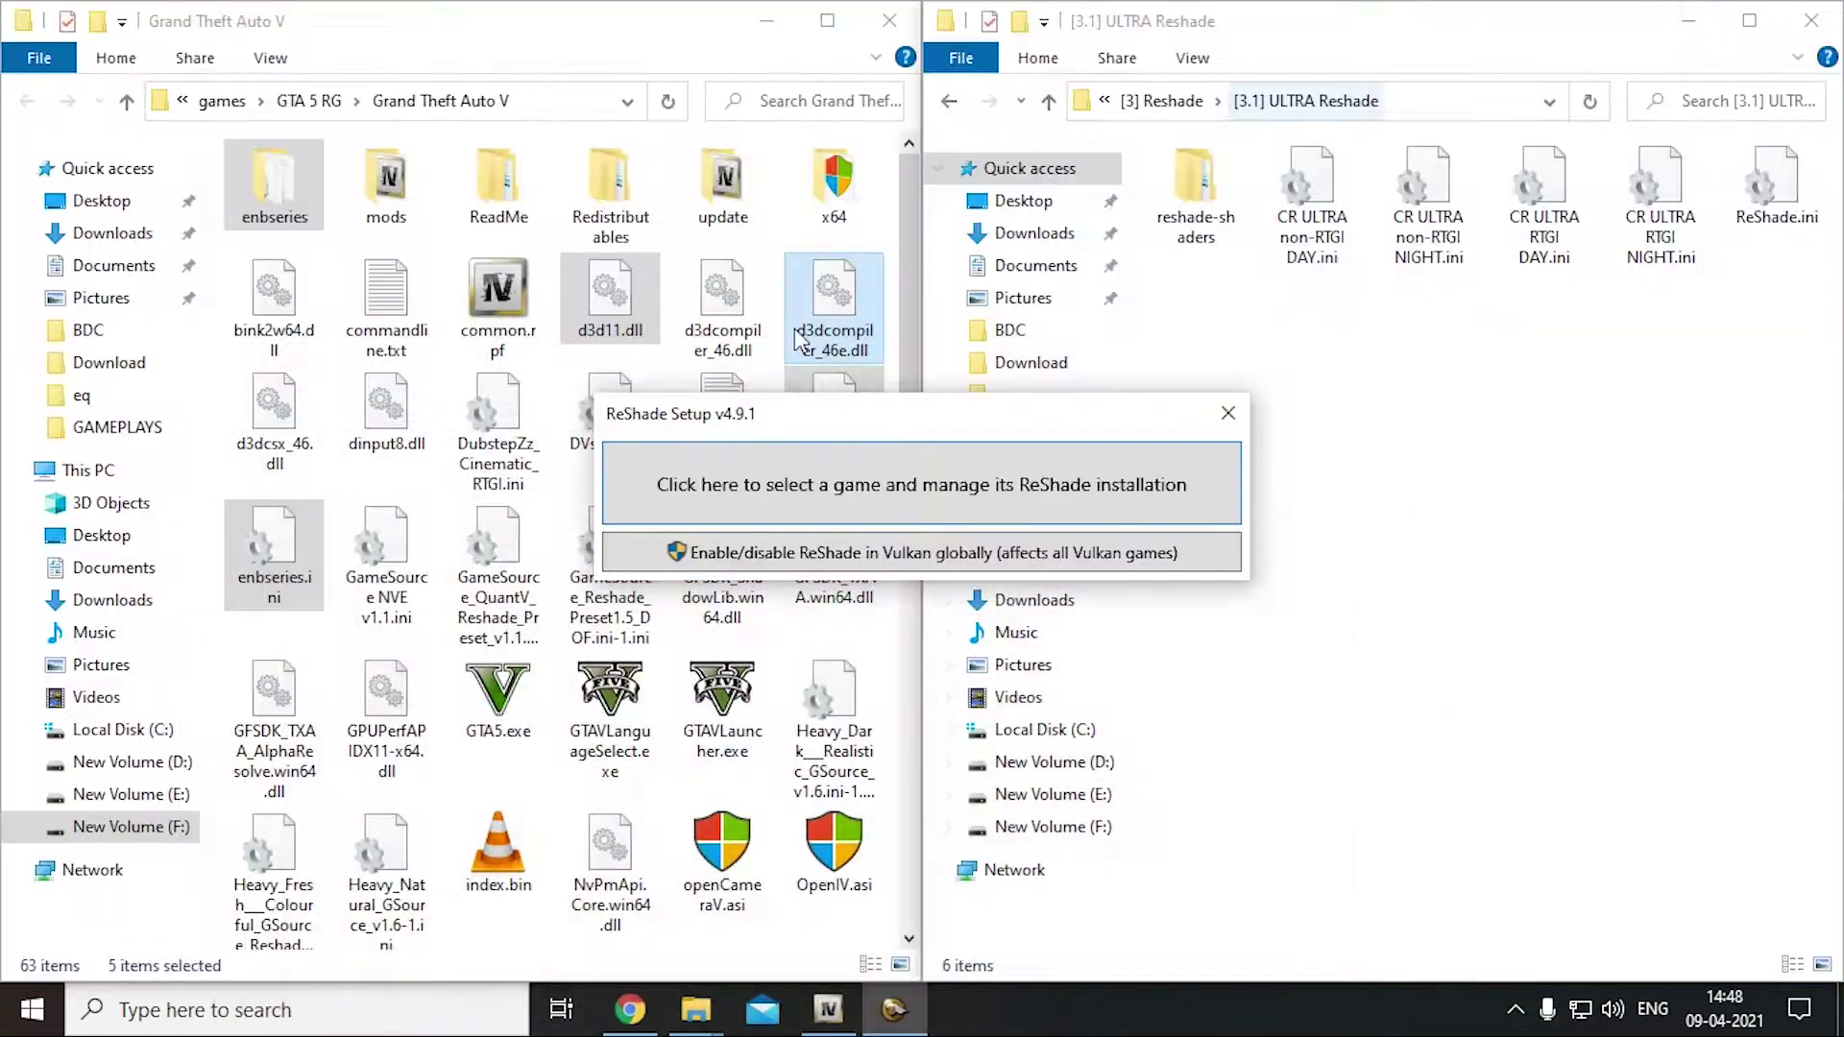
Choose GTA5.exe from the Grand Theft Auto V folder as the ReShade target, using Direct3D 10/11/12
left_click(748, 522)
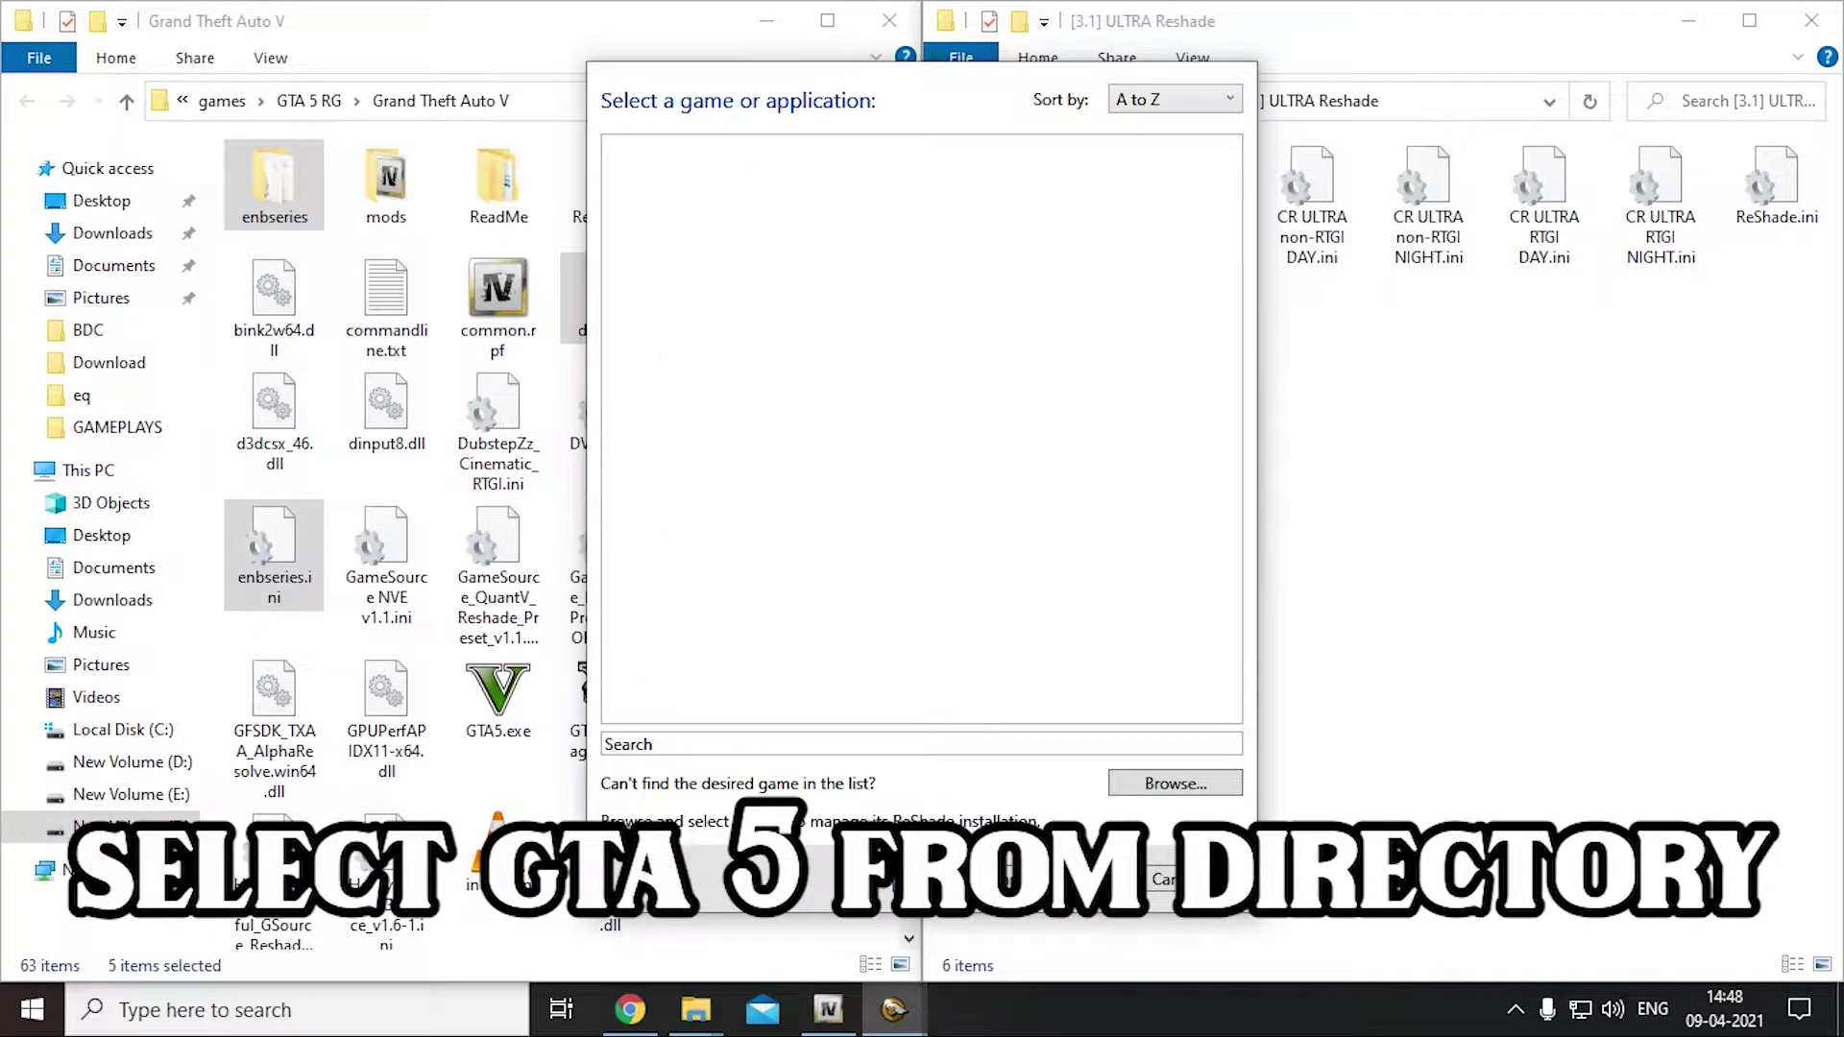
left_click(1153, 786)
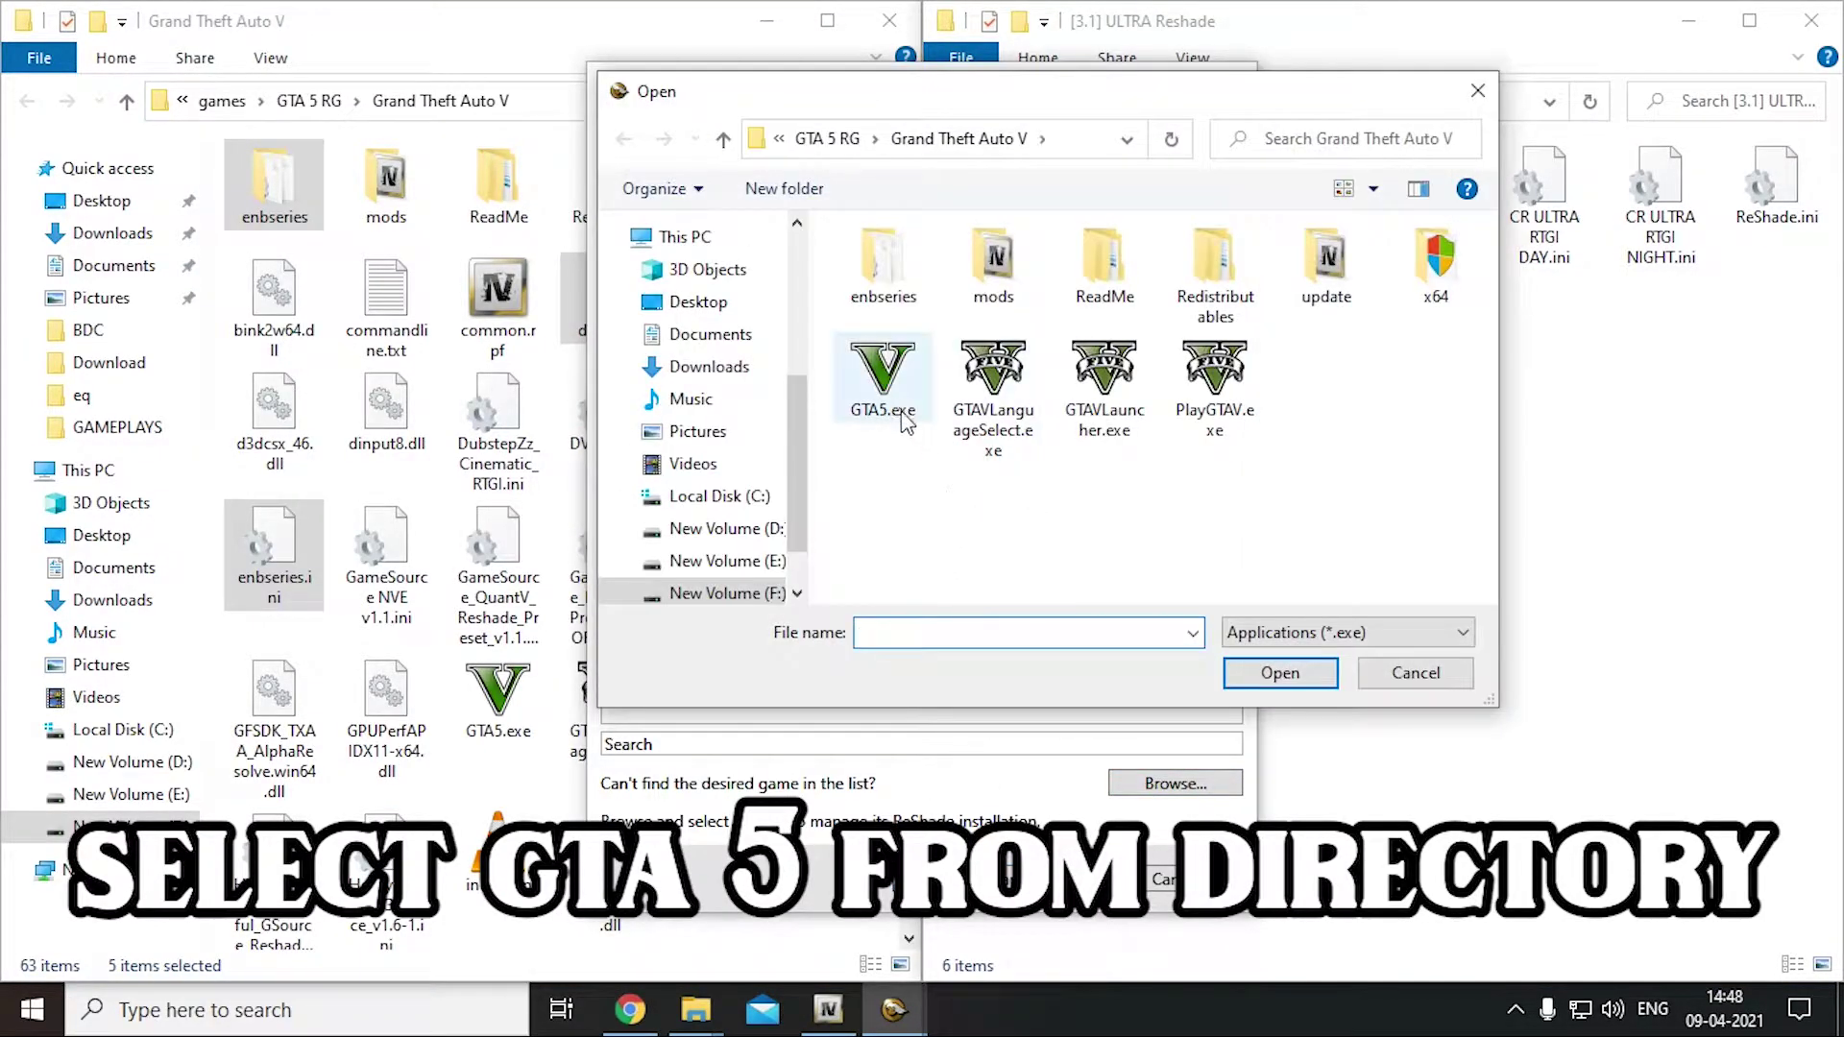
double_click(883, 377)
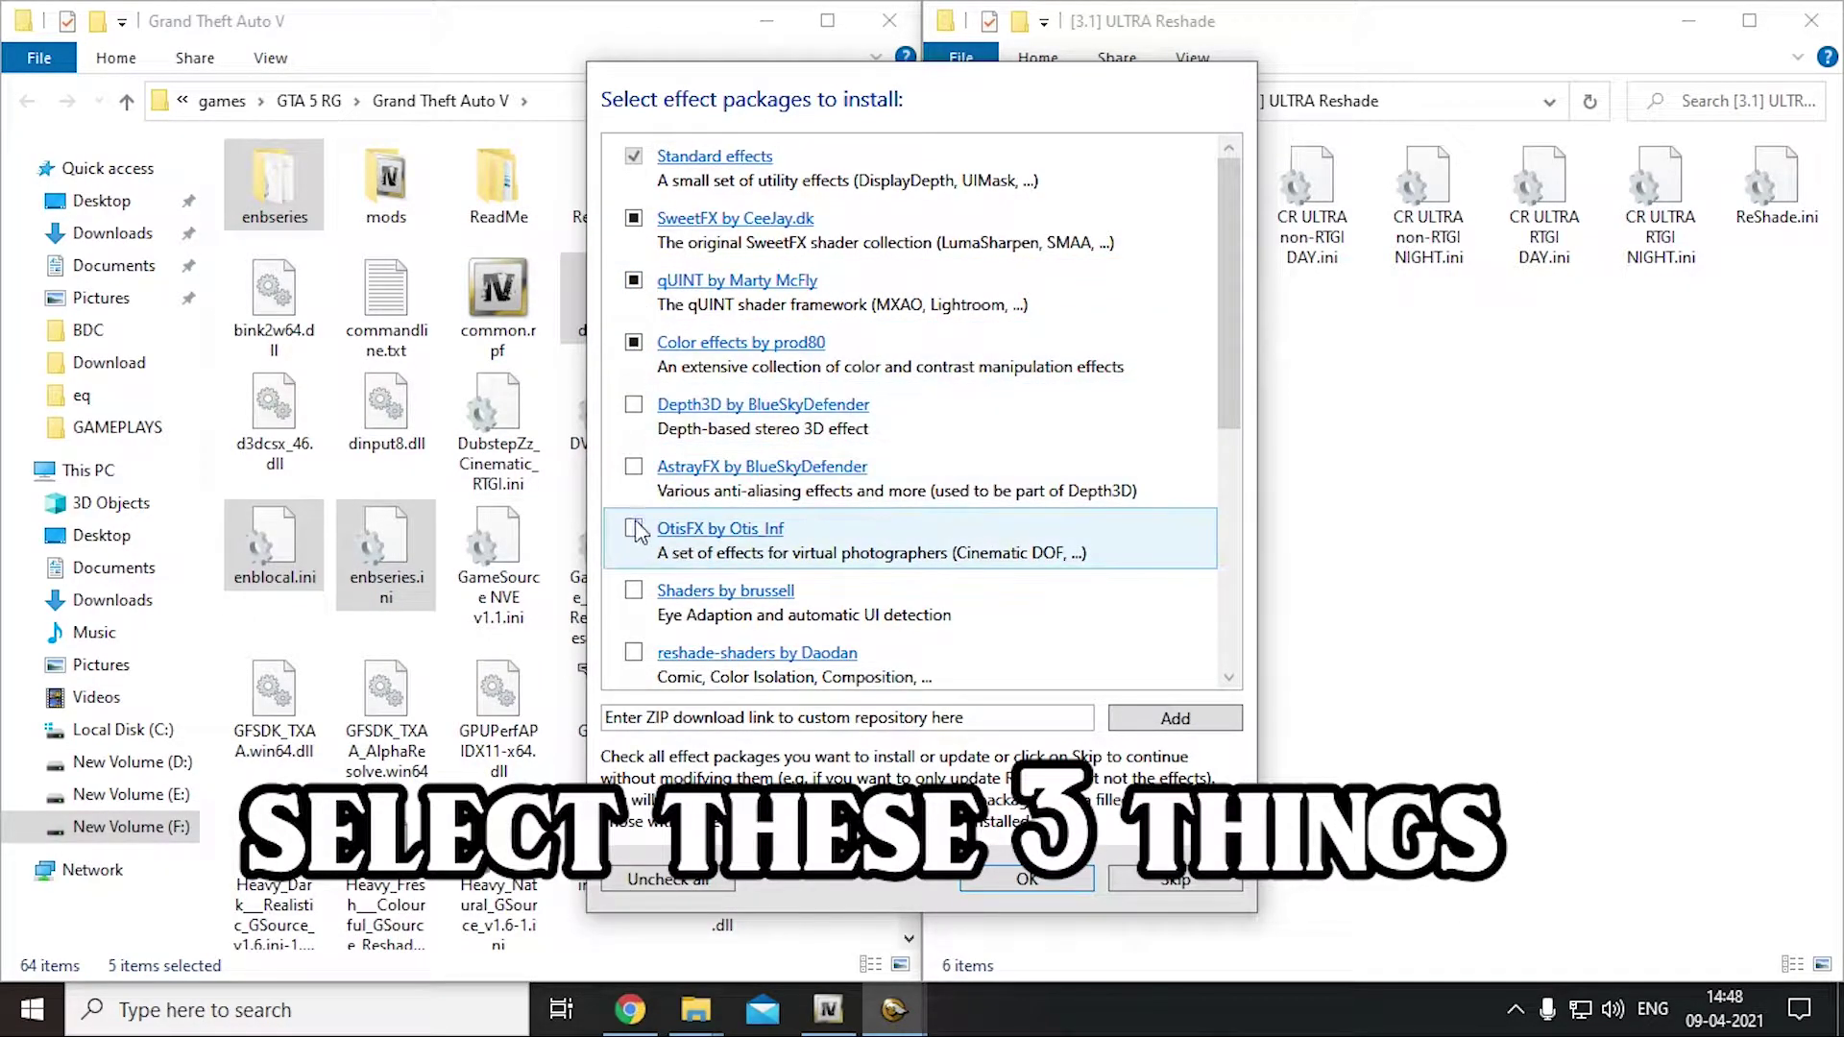
Install the SweetFX, qUINT and Color effects packages with all their effect files and close ReShade Setup
left_click(1020, 877)
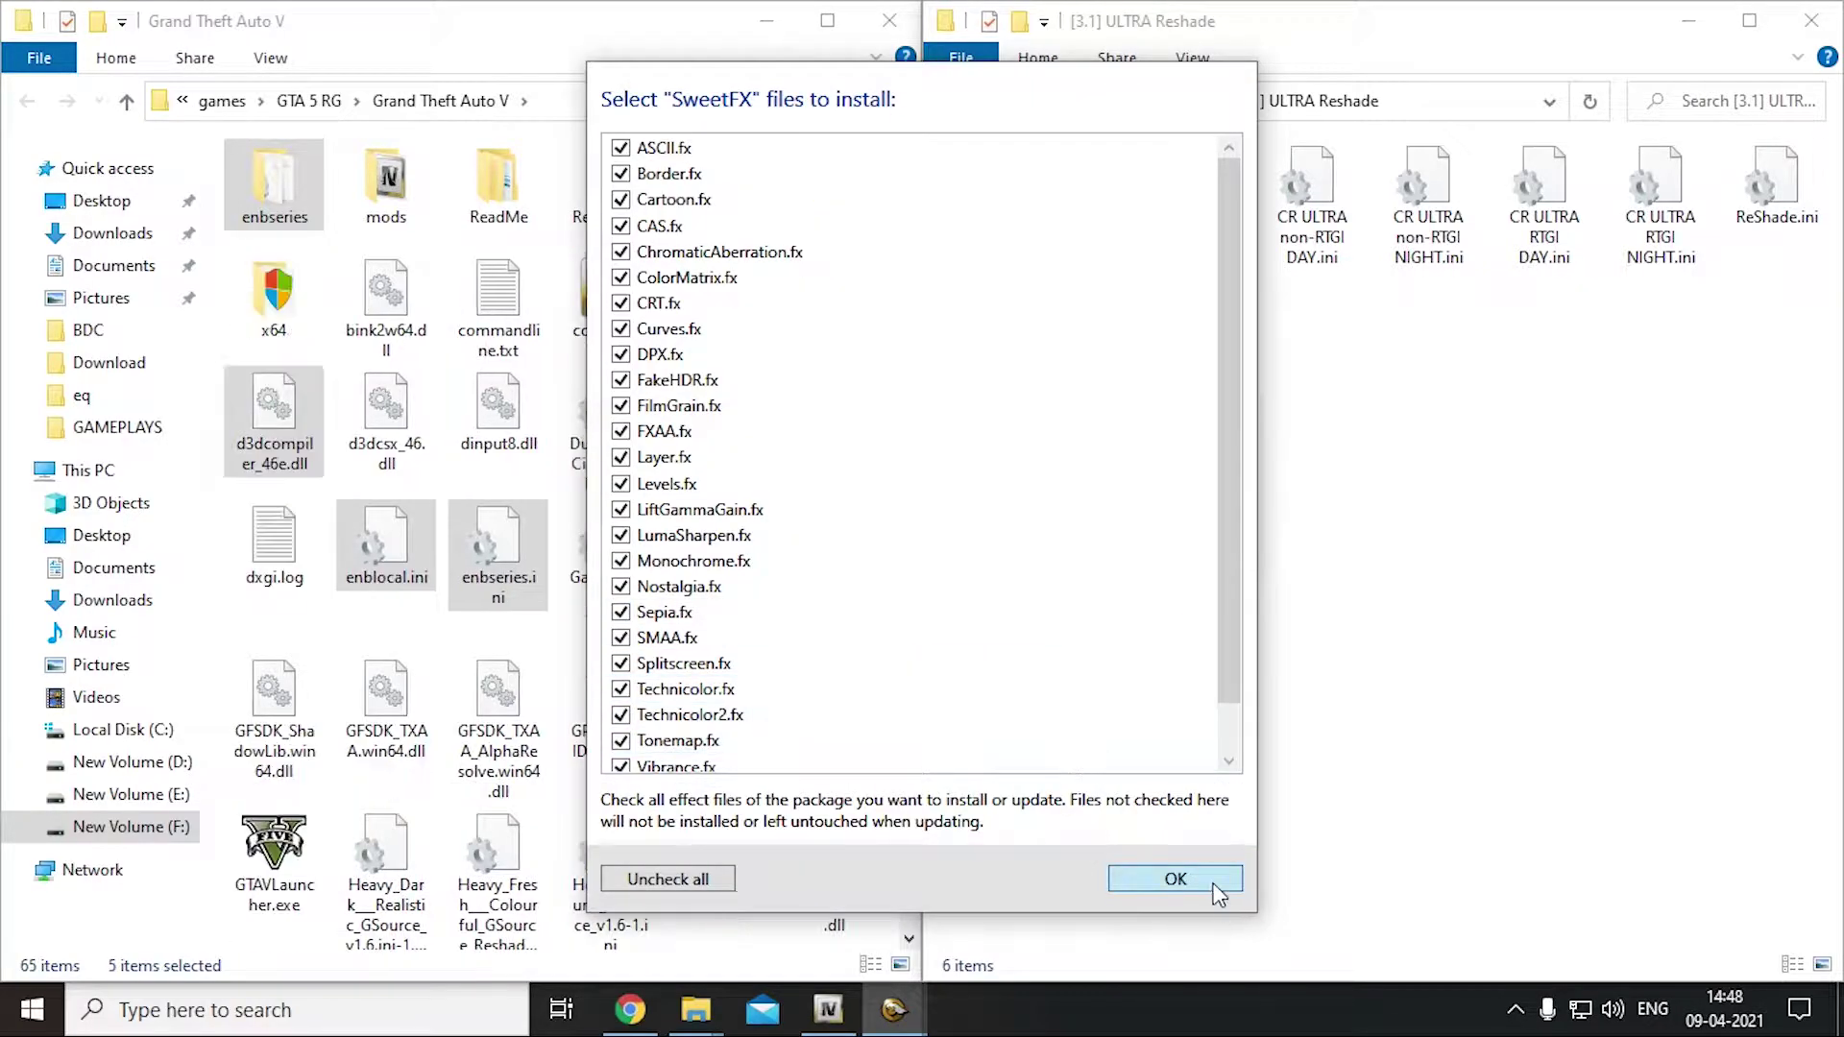
left_click(1214, 884)
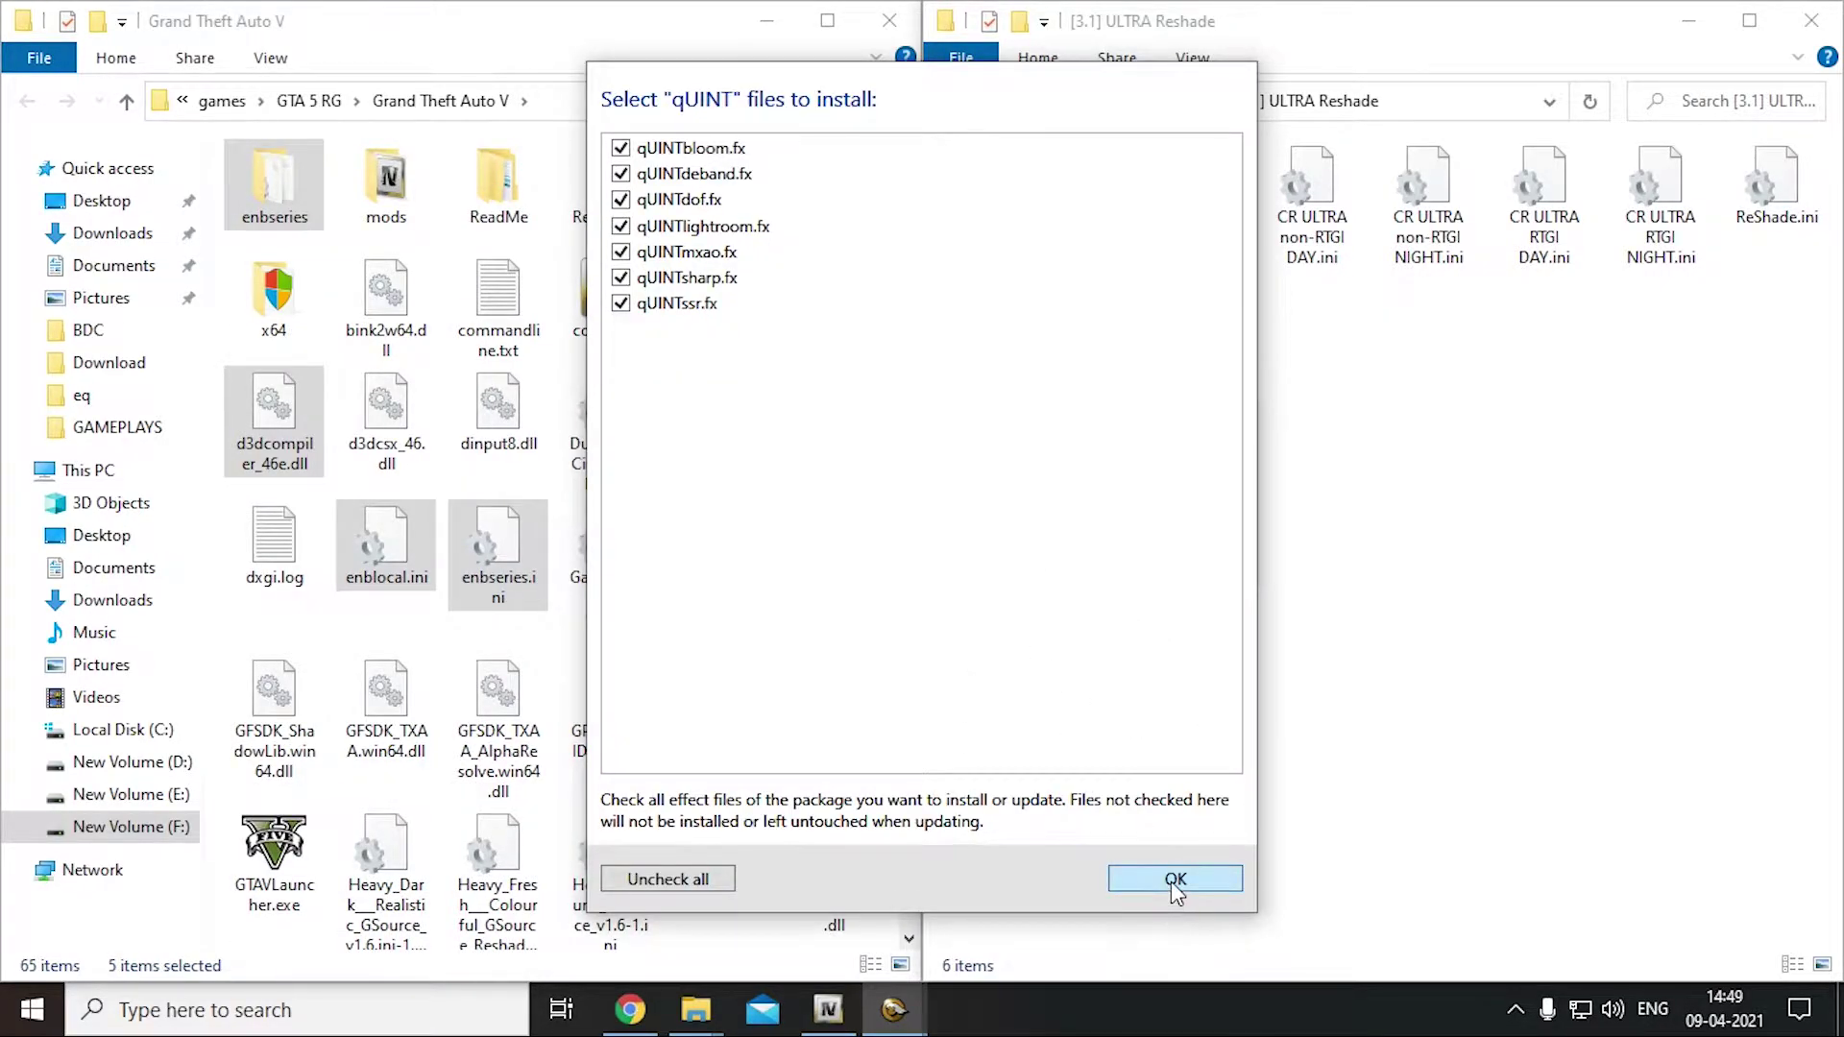
left_click(1175, 880)
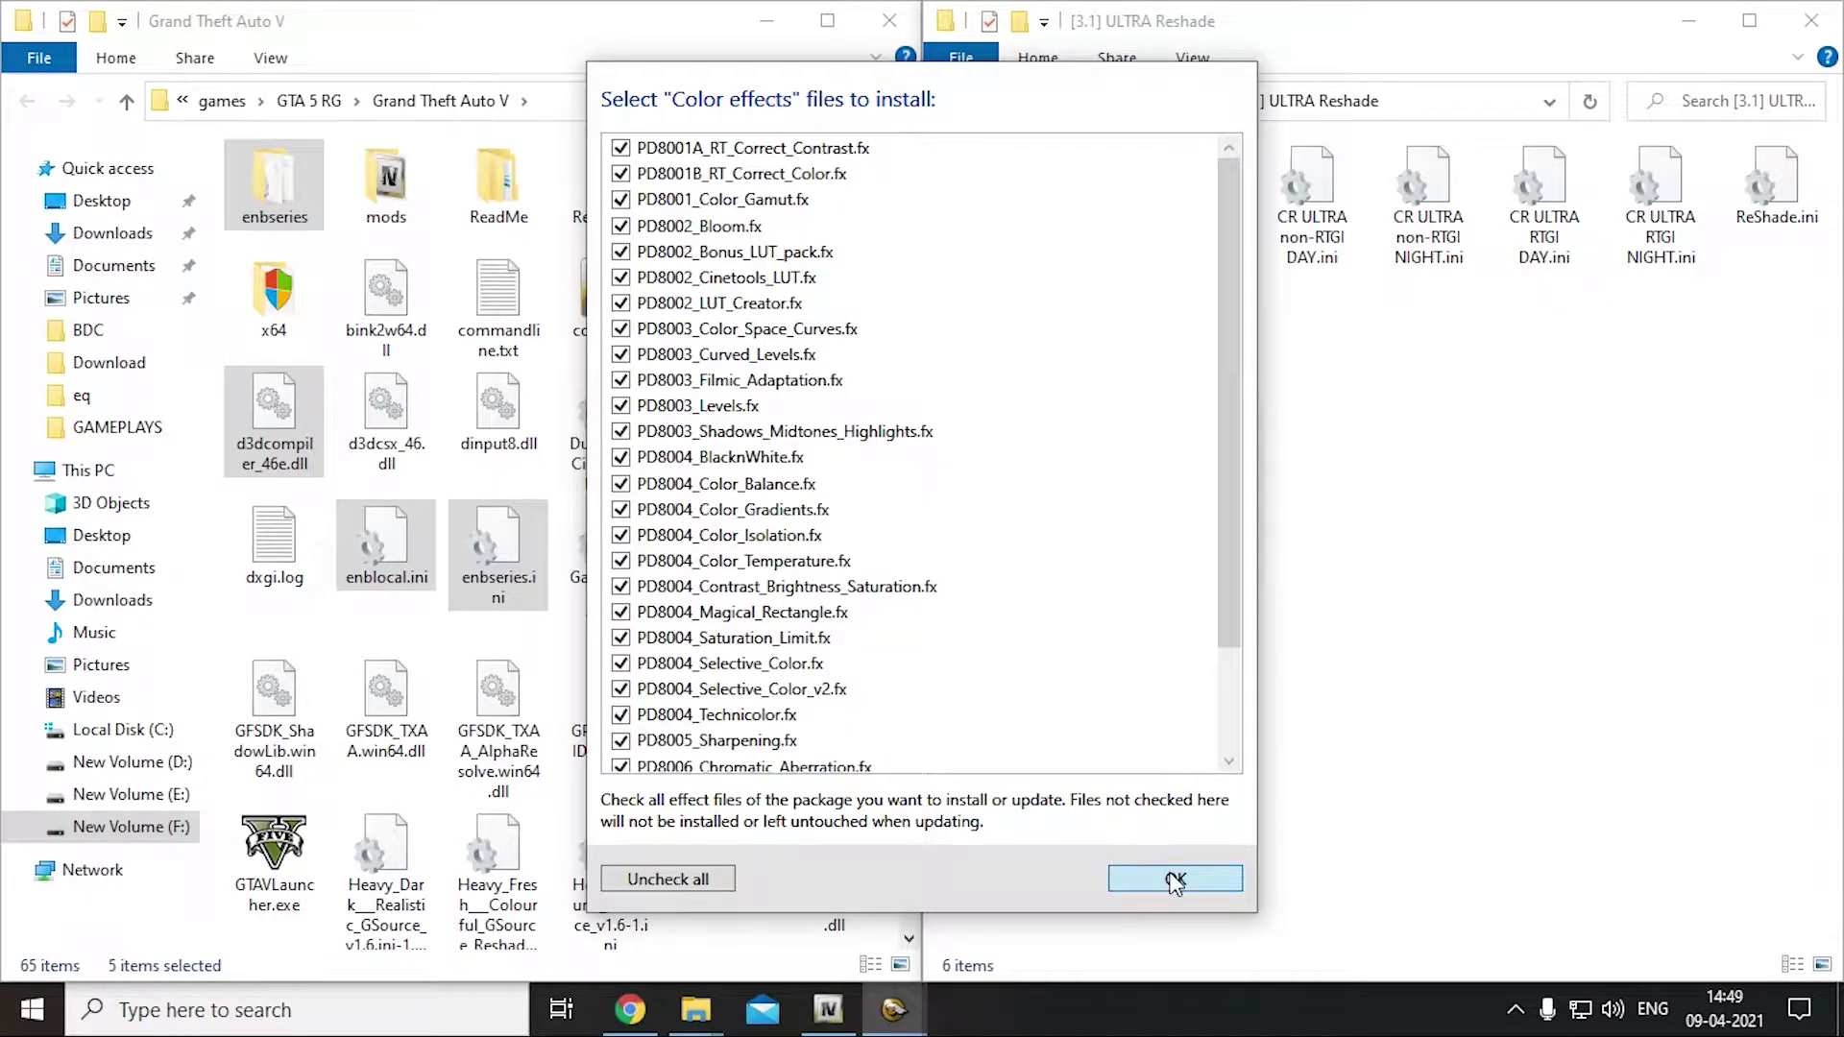
left_click(1174, 880)
left_click(1176, 879)
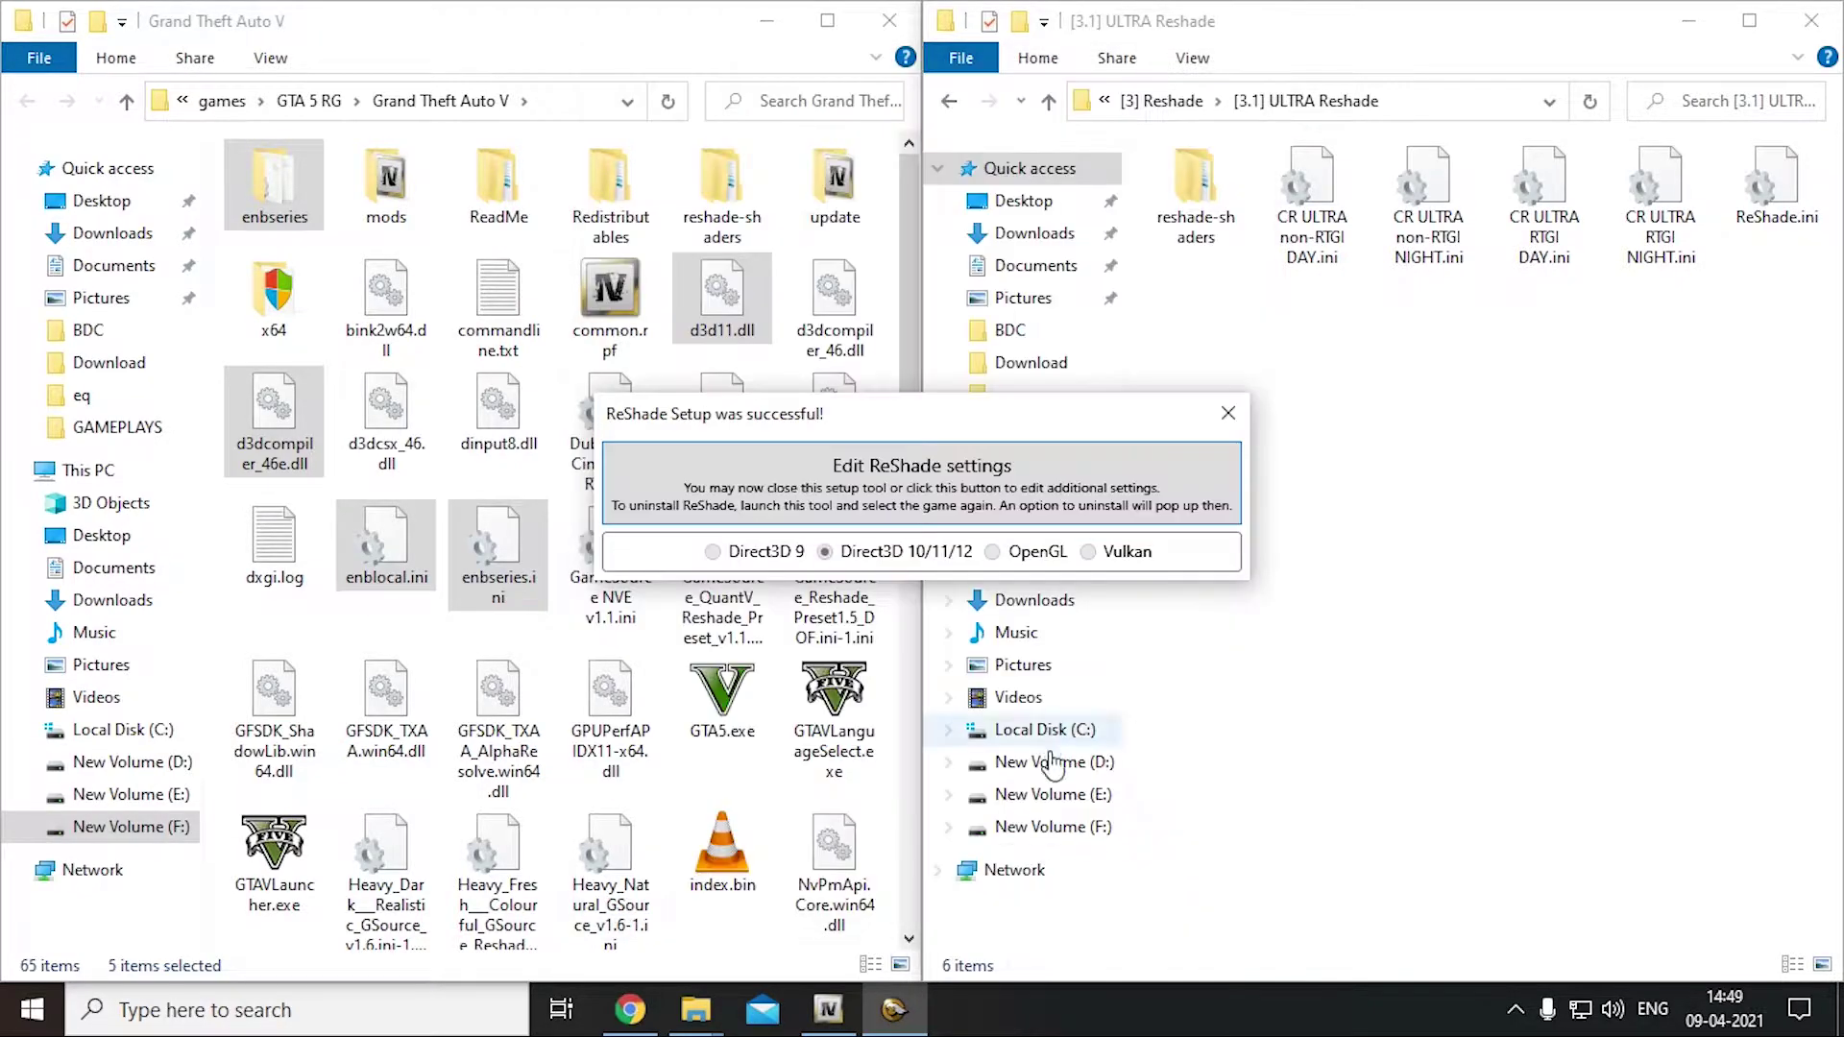
left_click(1215, 428)
Copy all the [3.1] ULTRA Reshade files into the Grand Theft Auto V folder, replacing the existing ones
key("ctrl+a")
left_click_drag(1203, 234, 490, 316)
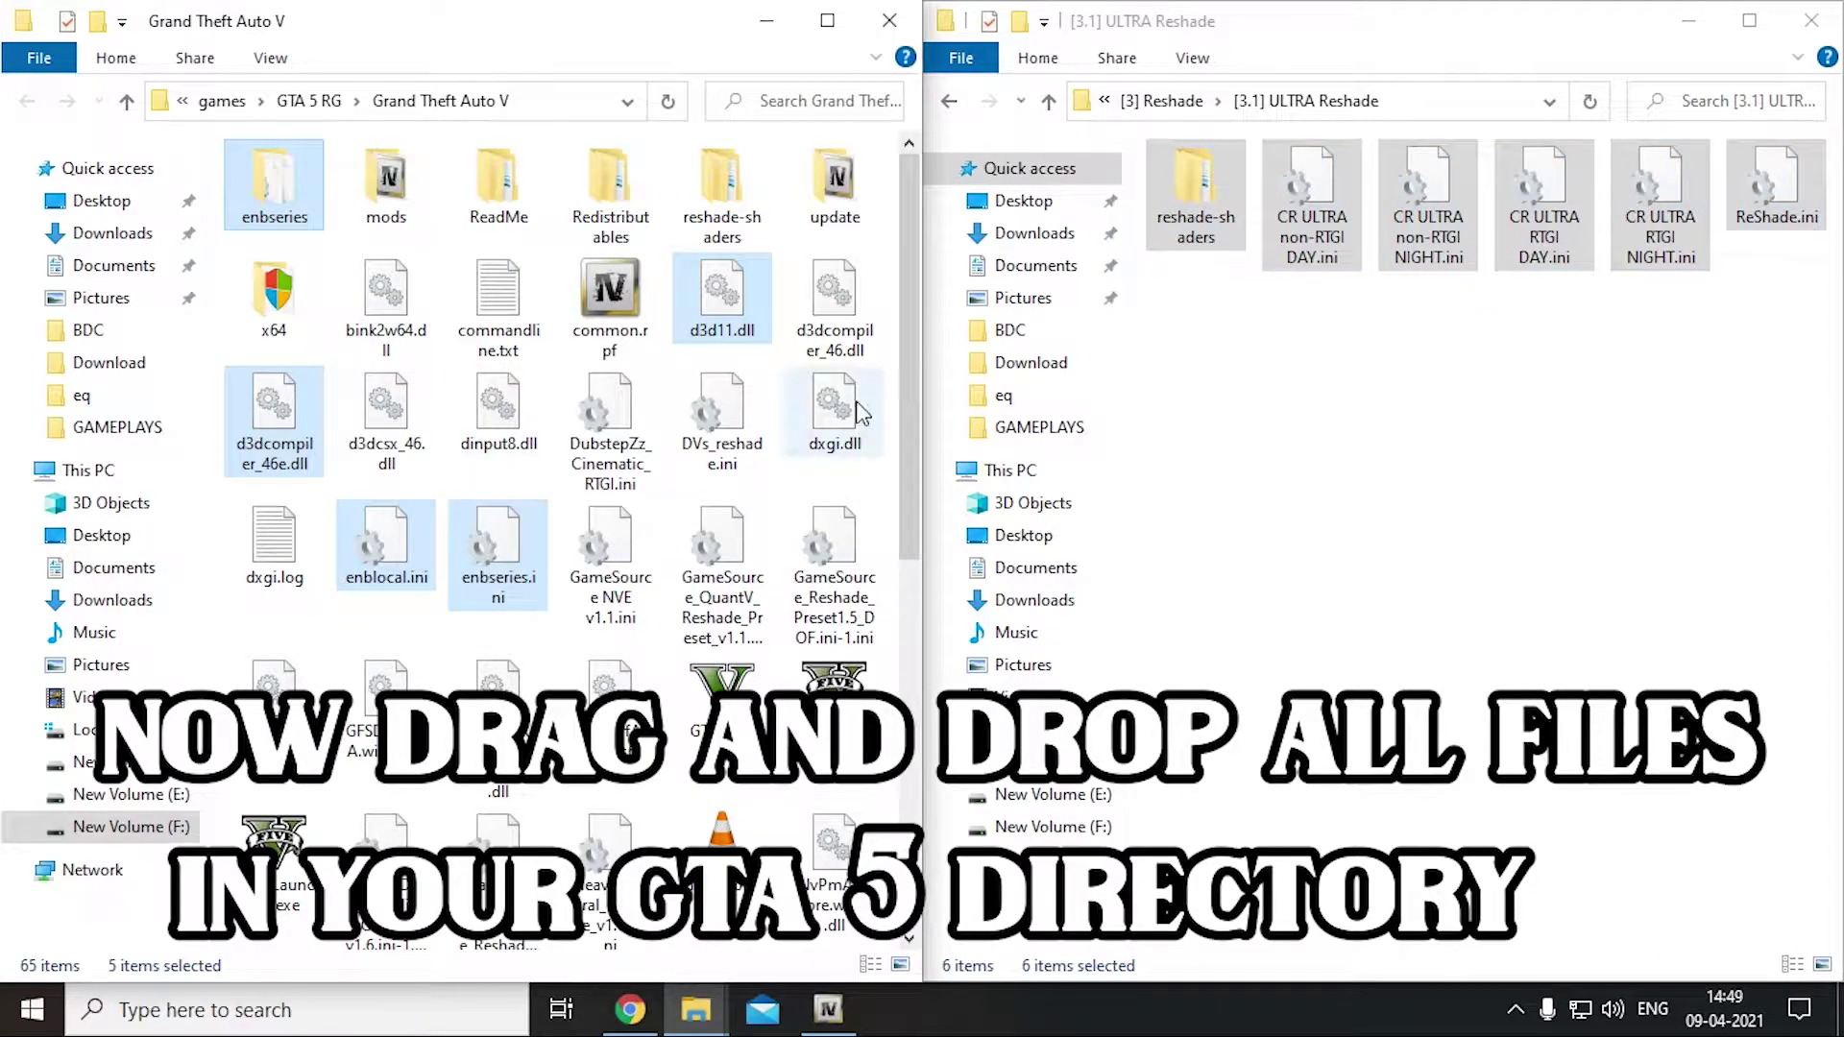
left_click(879, 298)
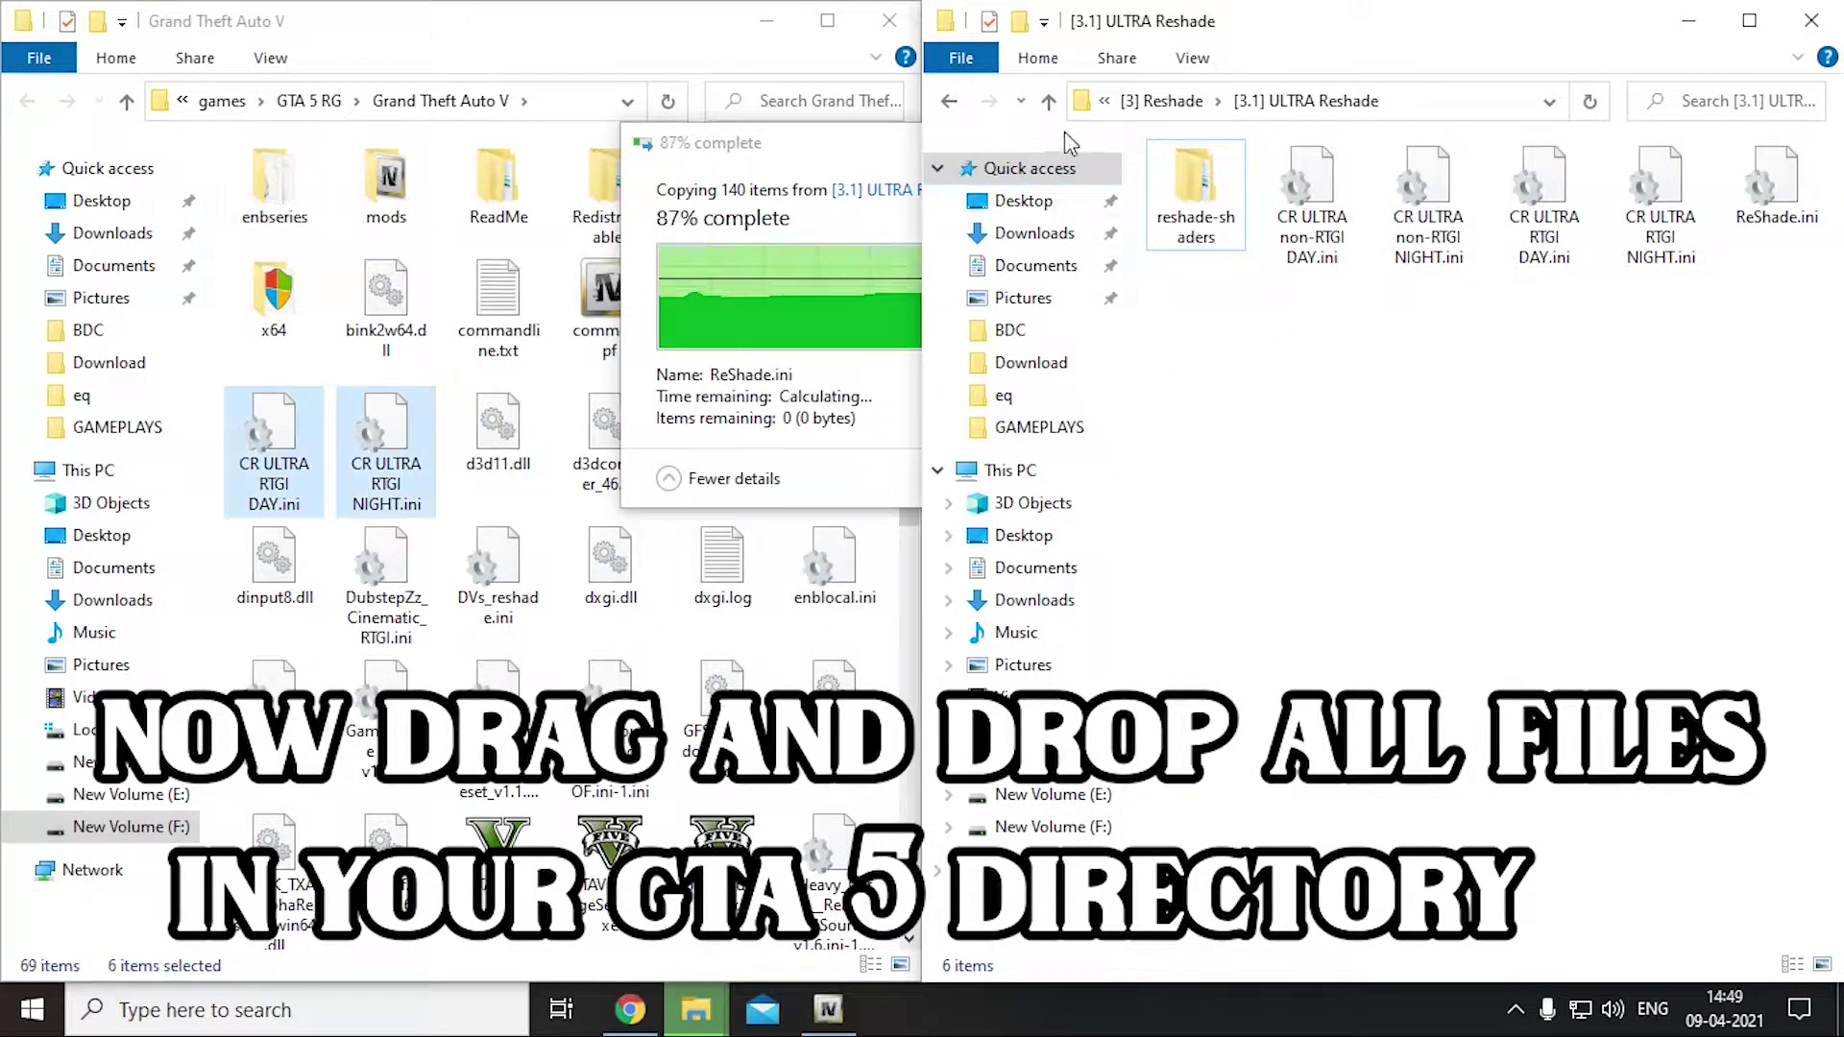
Open the package's [4] Optionals folder, minimize the Grand Theft Auto V folder window and switch to OpenIV
left_click(1049, 101)
left_click(1049, 101)
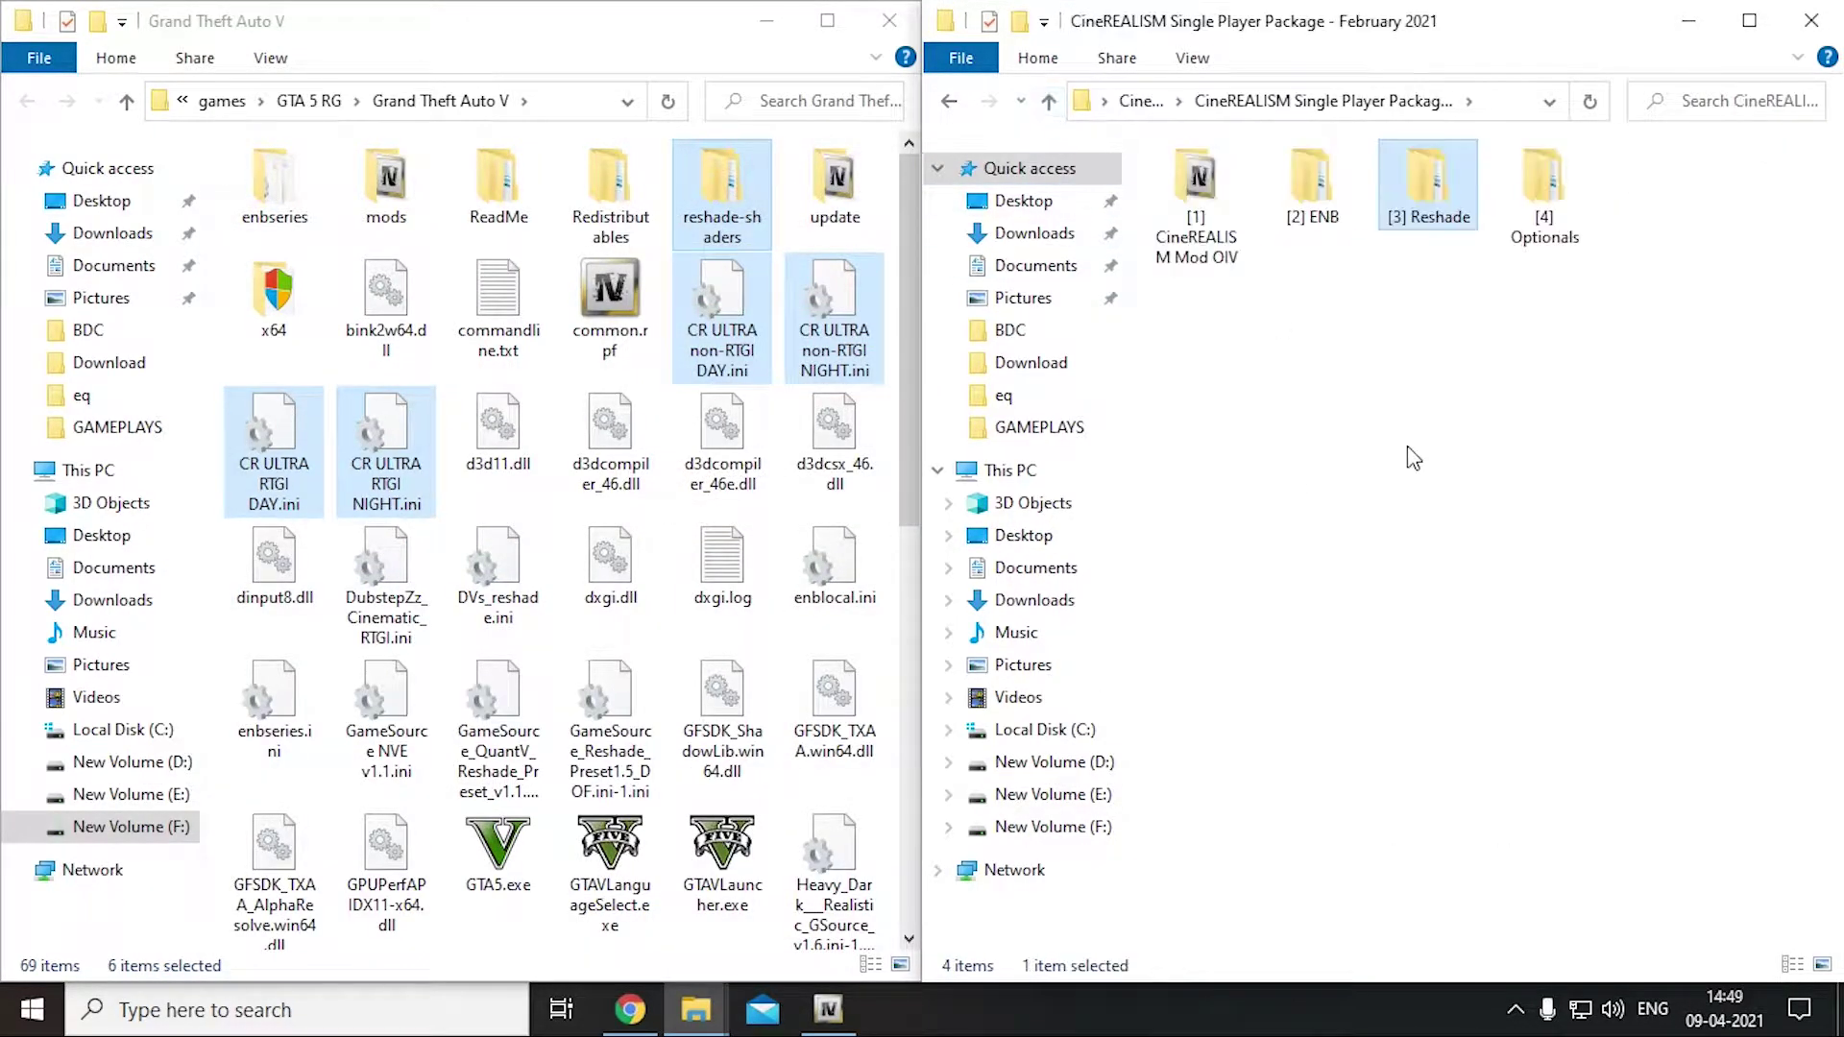
double_click(1544, 187)
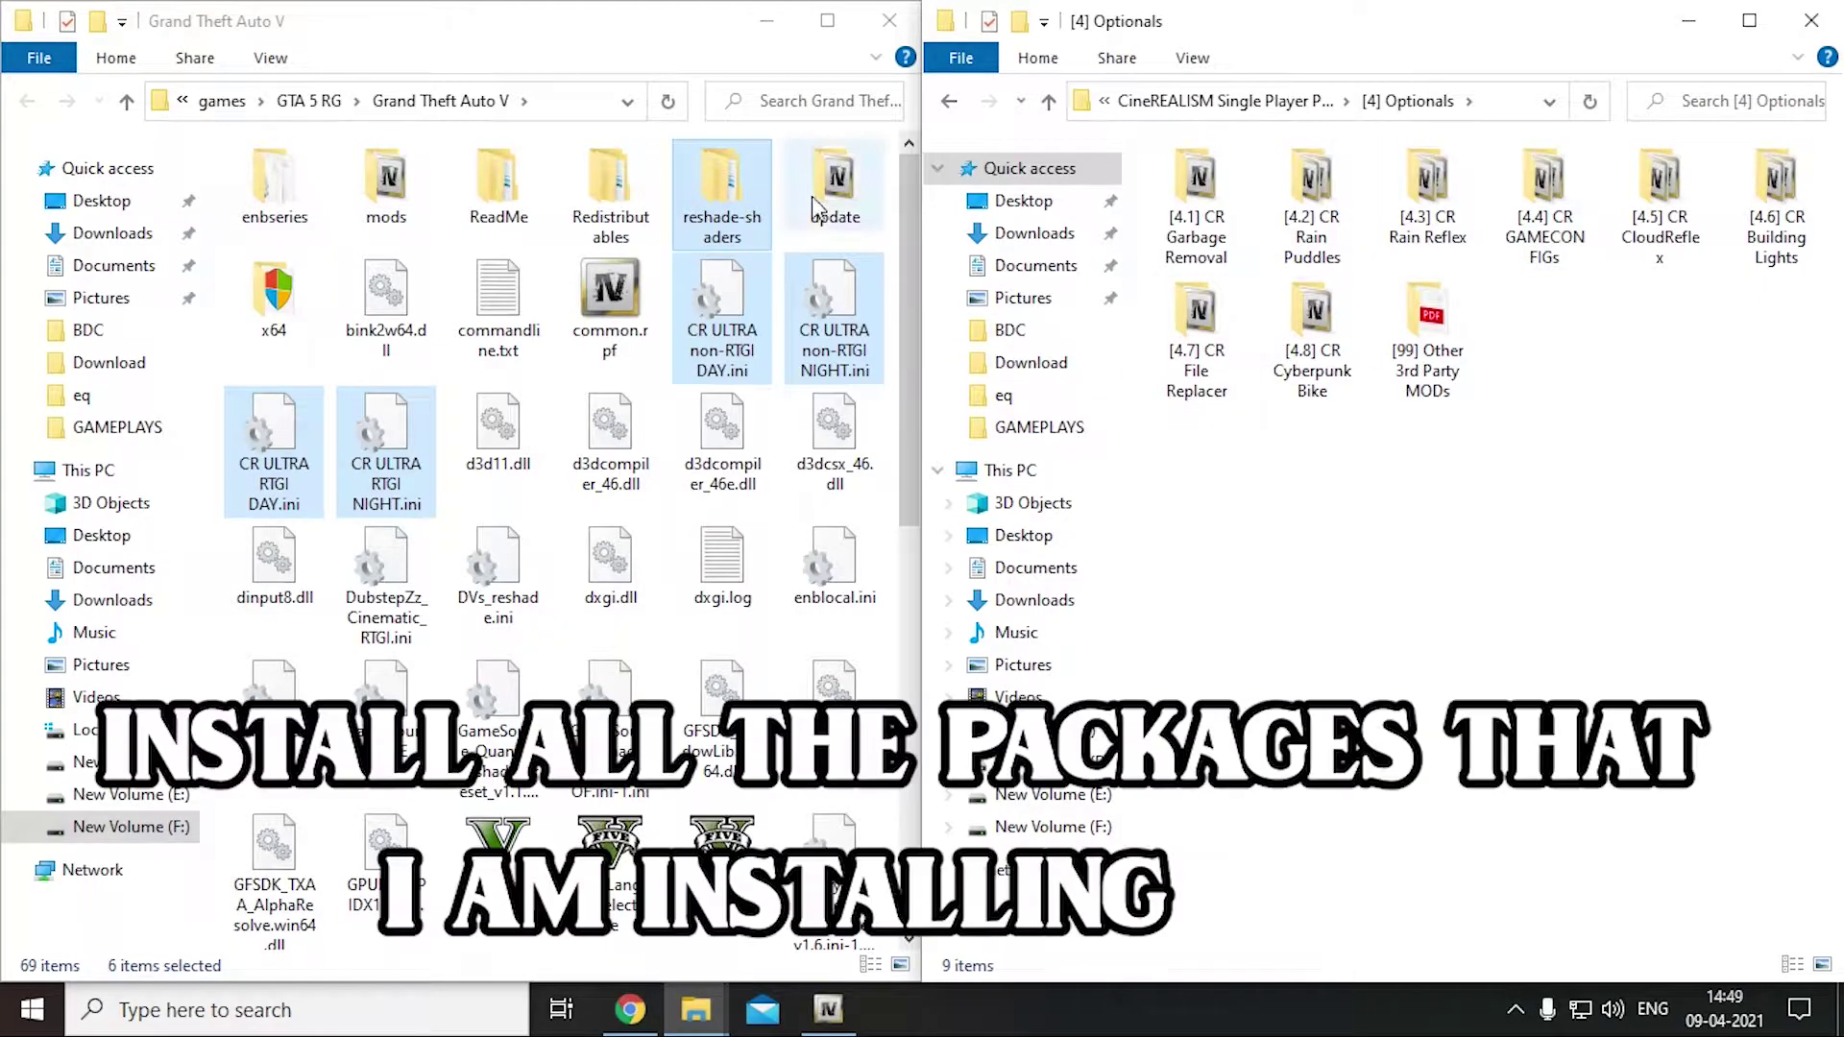
left_click(790, 35)
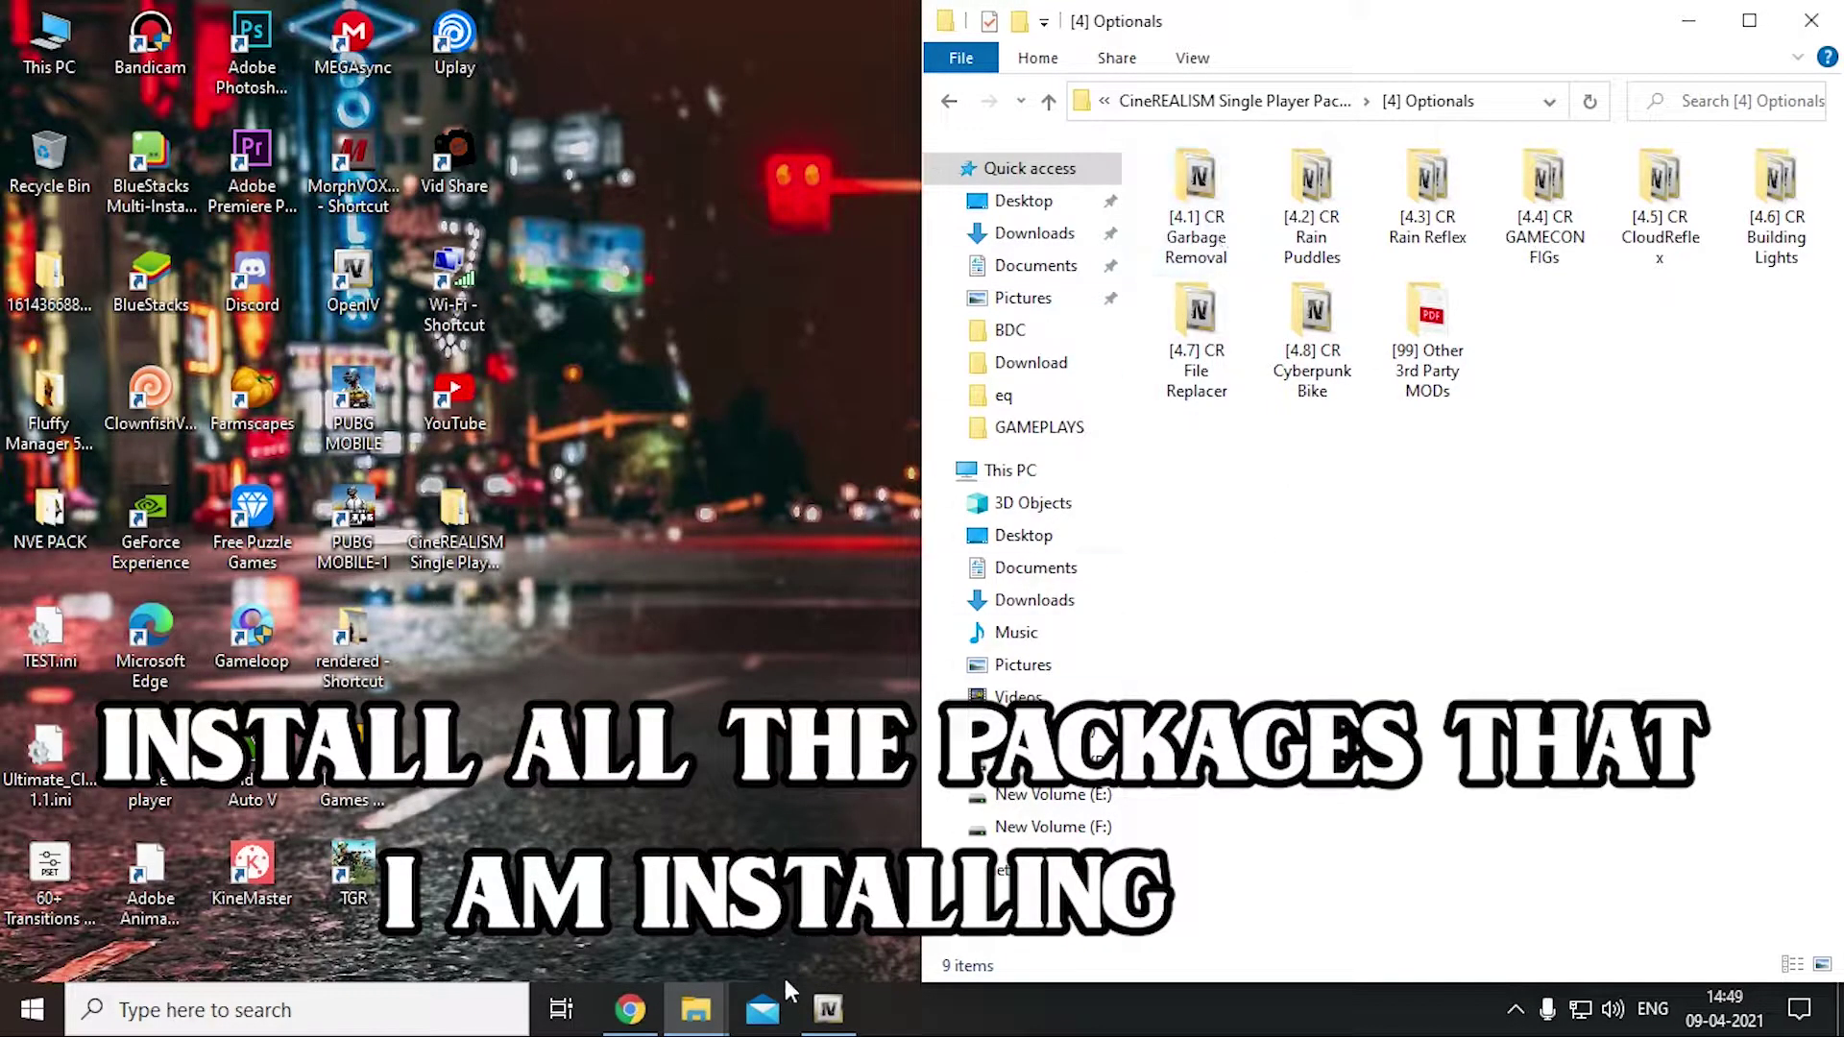
left_click(828, 1009)
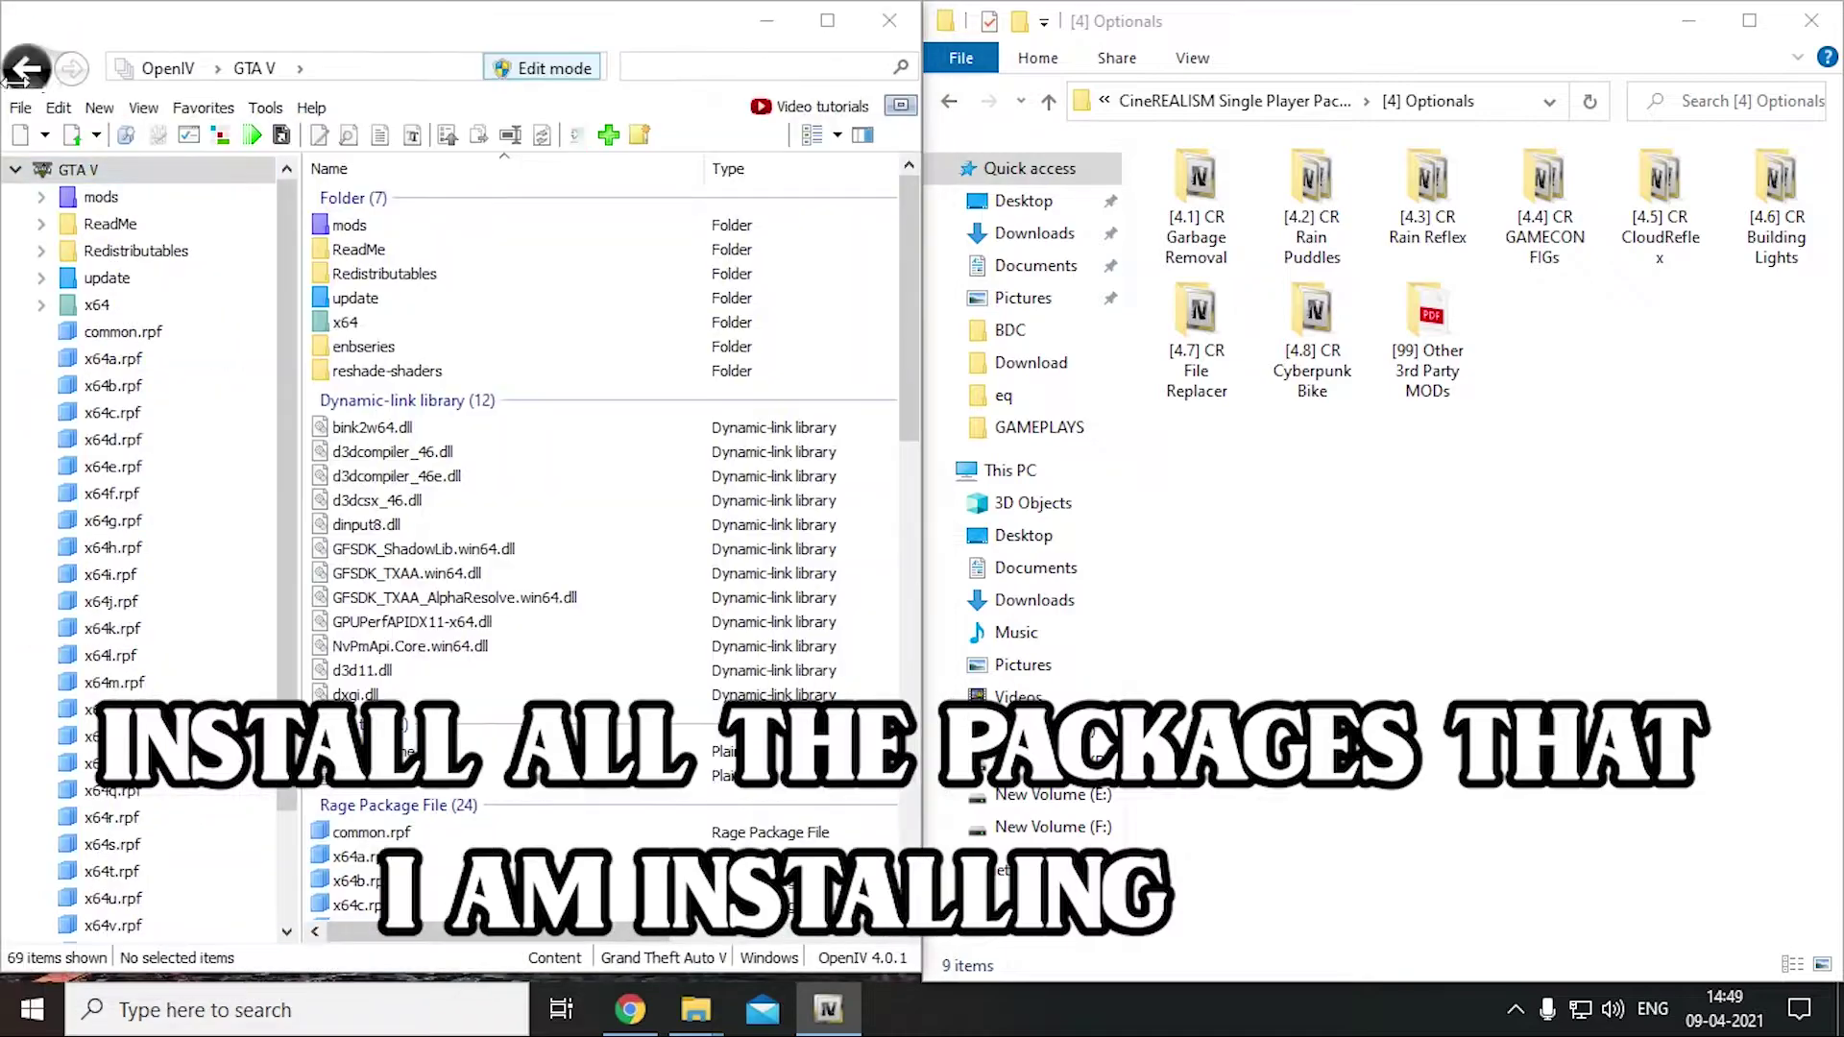
Install CR Garbage Removal.oiv from the [4.1] CR Garbage Removal folder into the mods folder
double_click(1196, 207)
left_click(1167, 223)
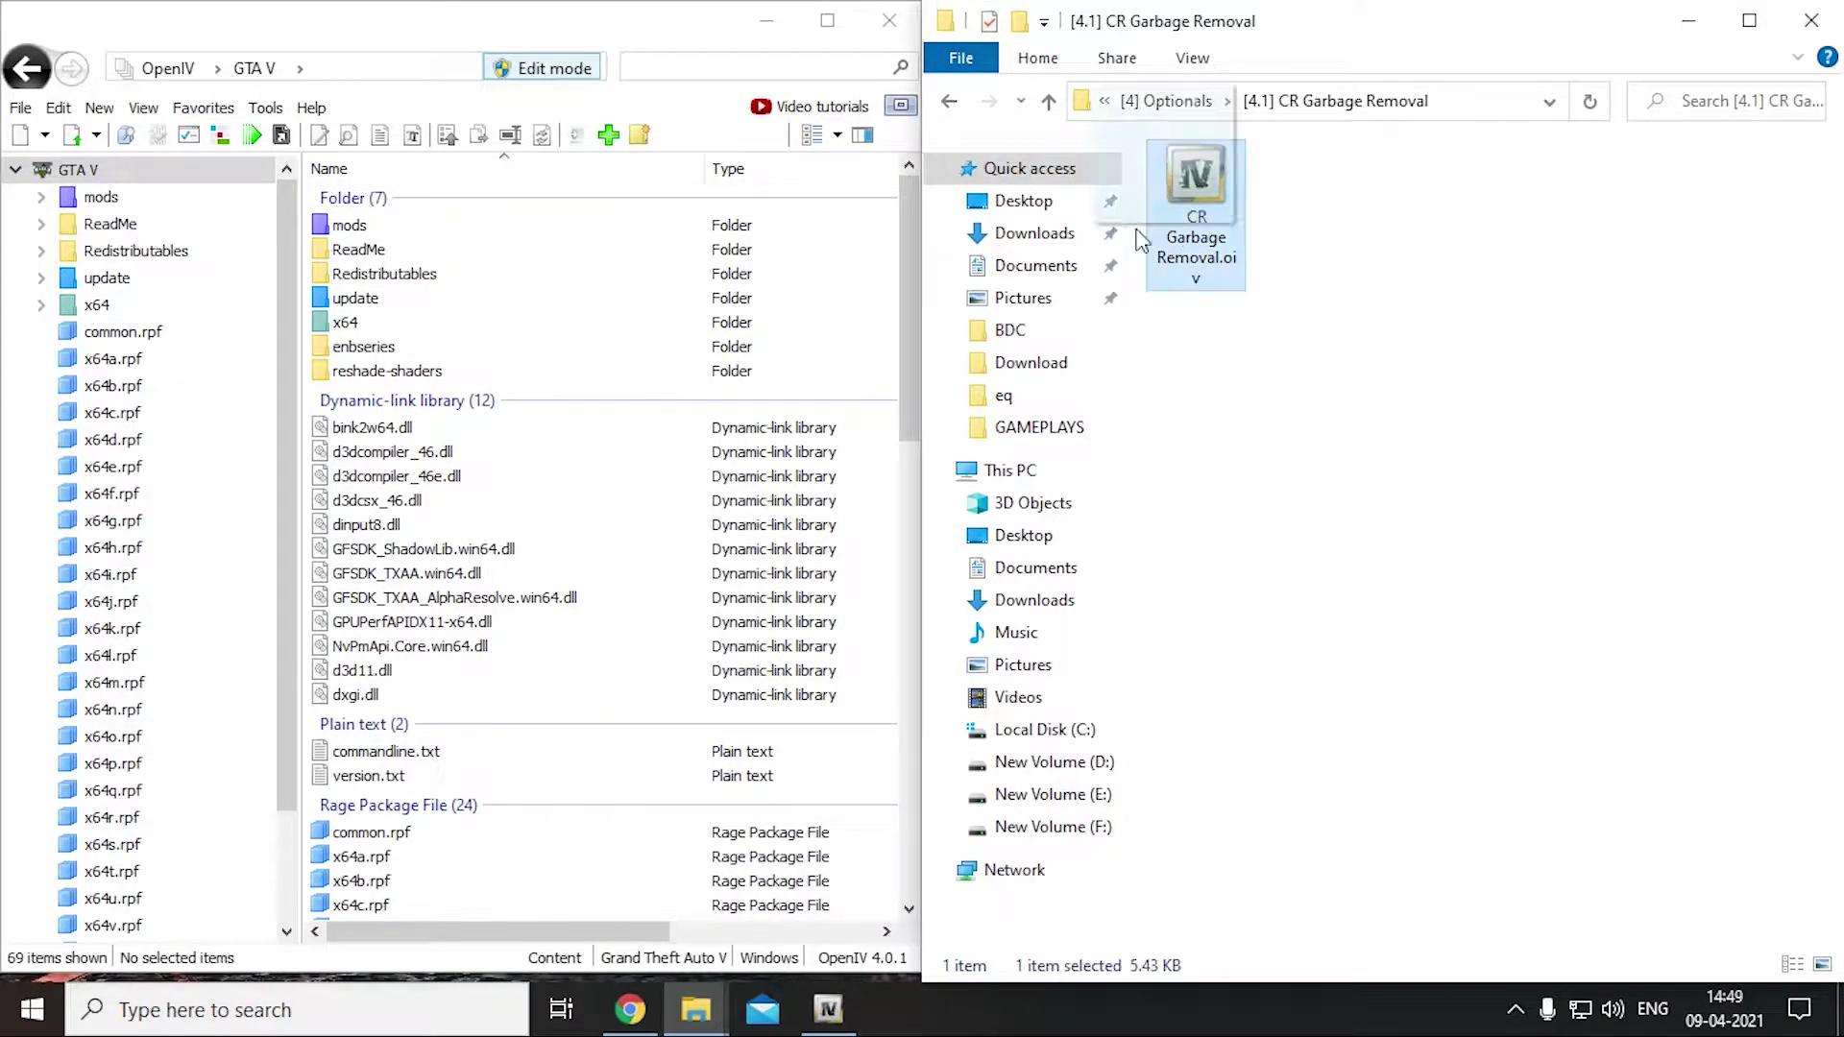
left_click_drag(702, 407, 706, 413)
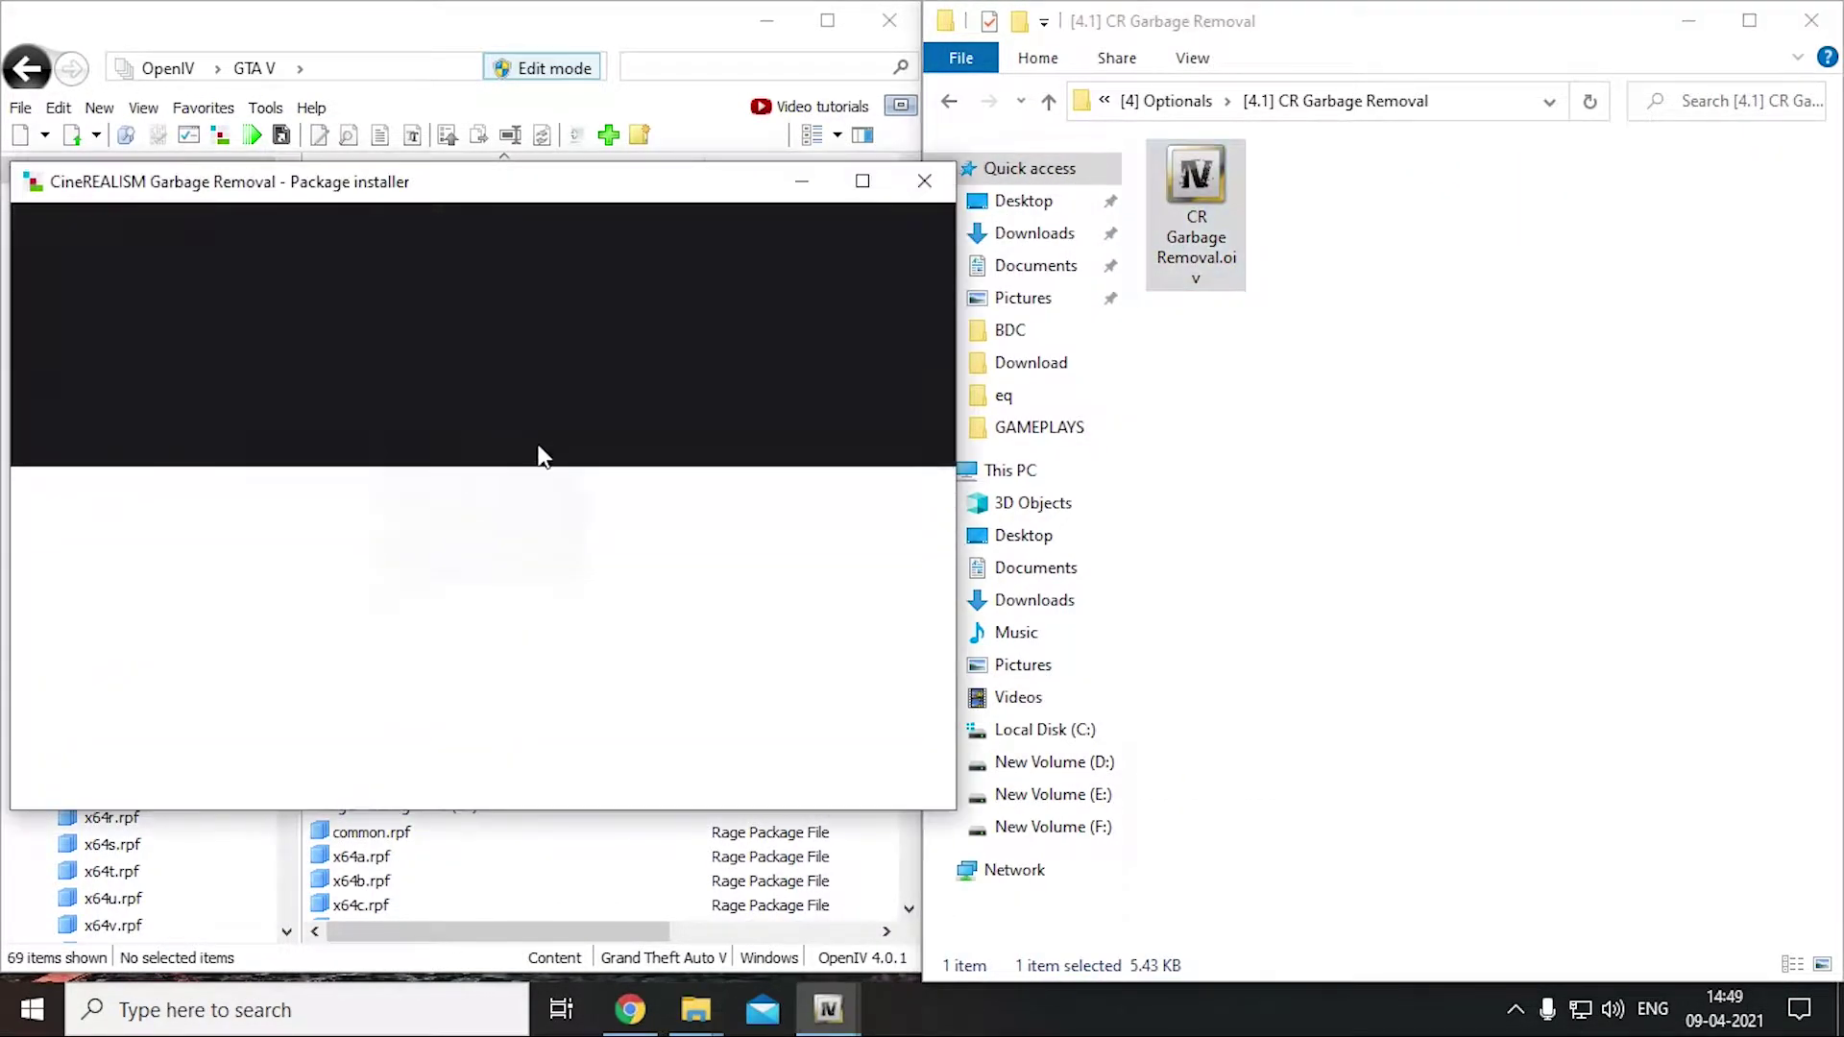
left_click(845, 399)
left_click(373, 475)
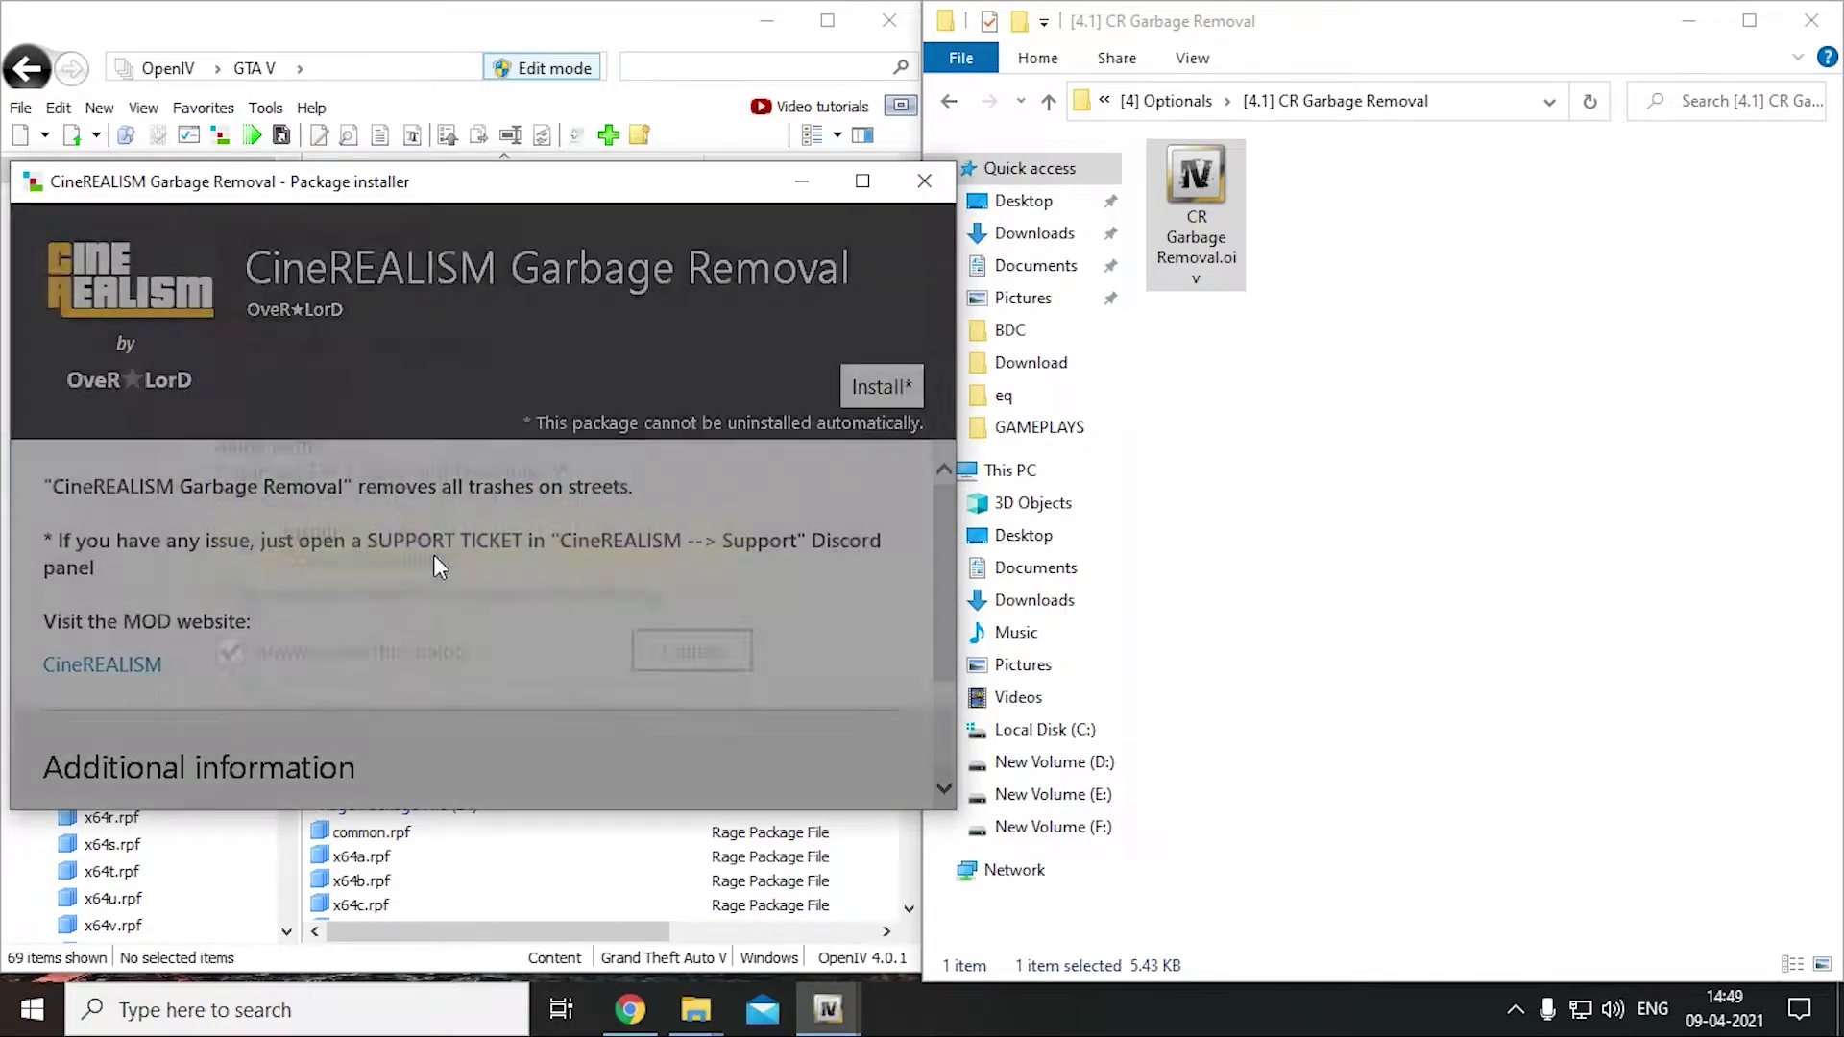
left_click(317, 612)
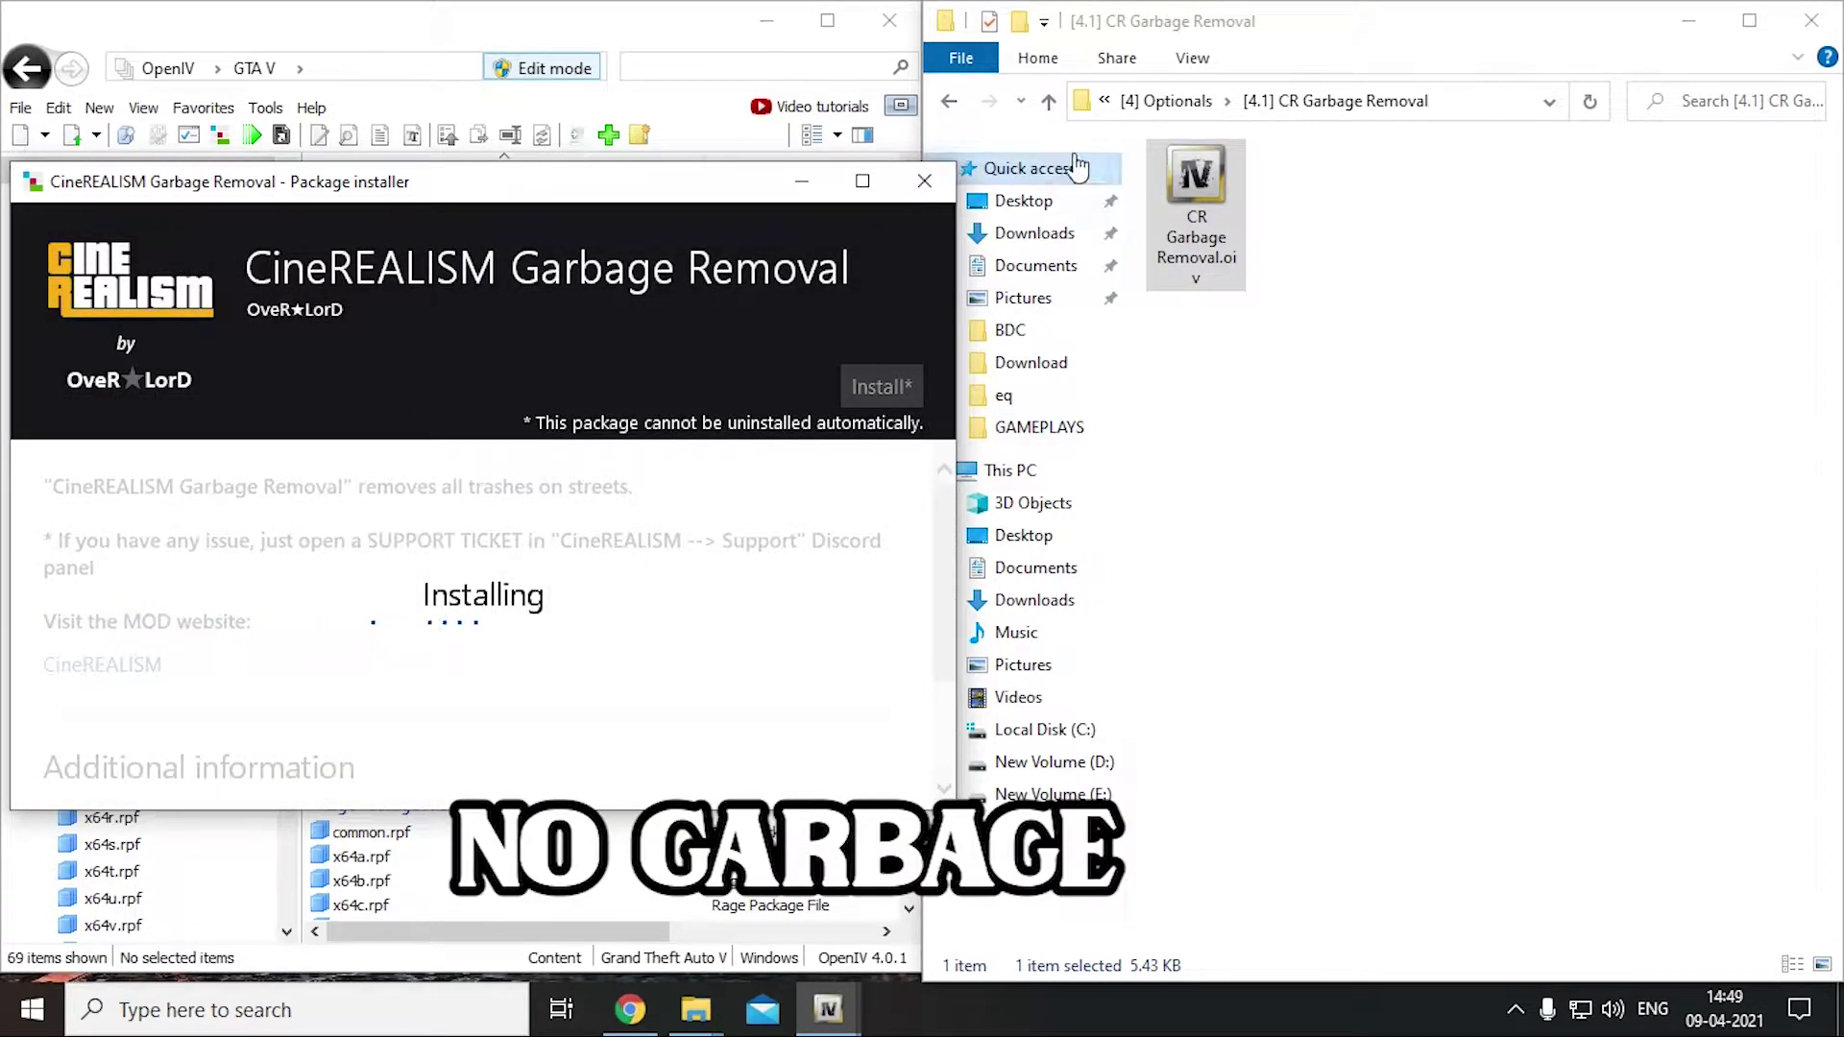
Open the [4.2] CR Rain Puddles folder and close the Garbage Removal package installer
left_click(1049, 101)
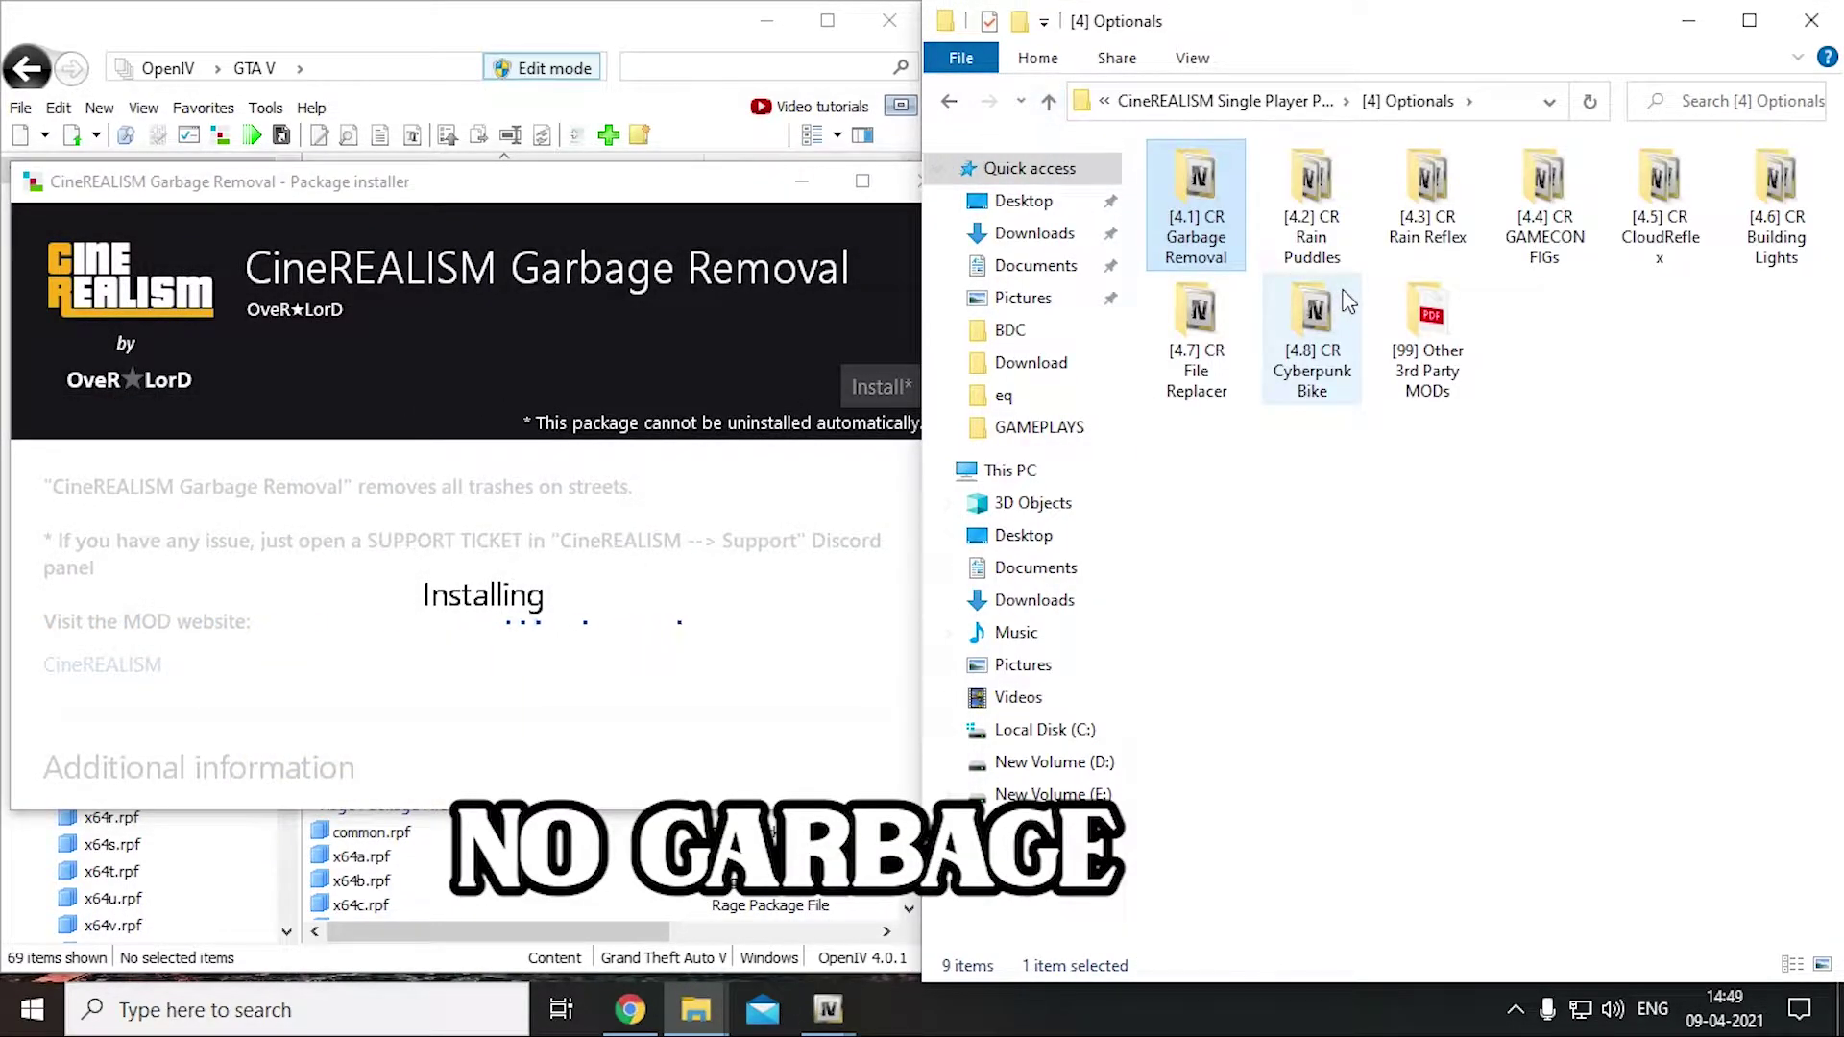
double_click(1314, 192)
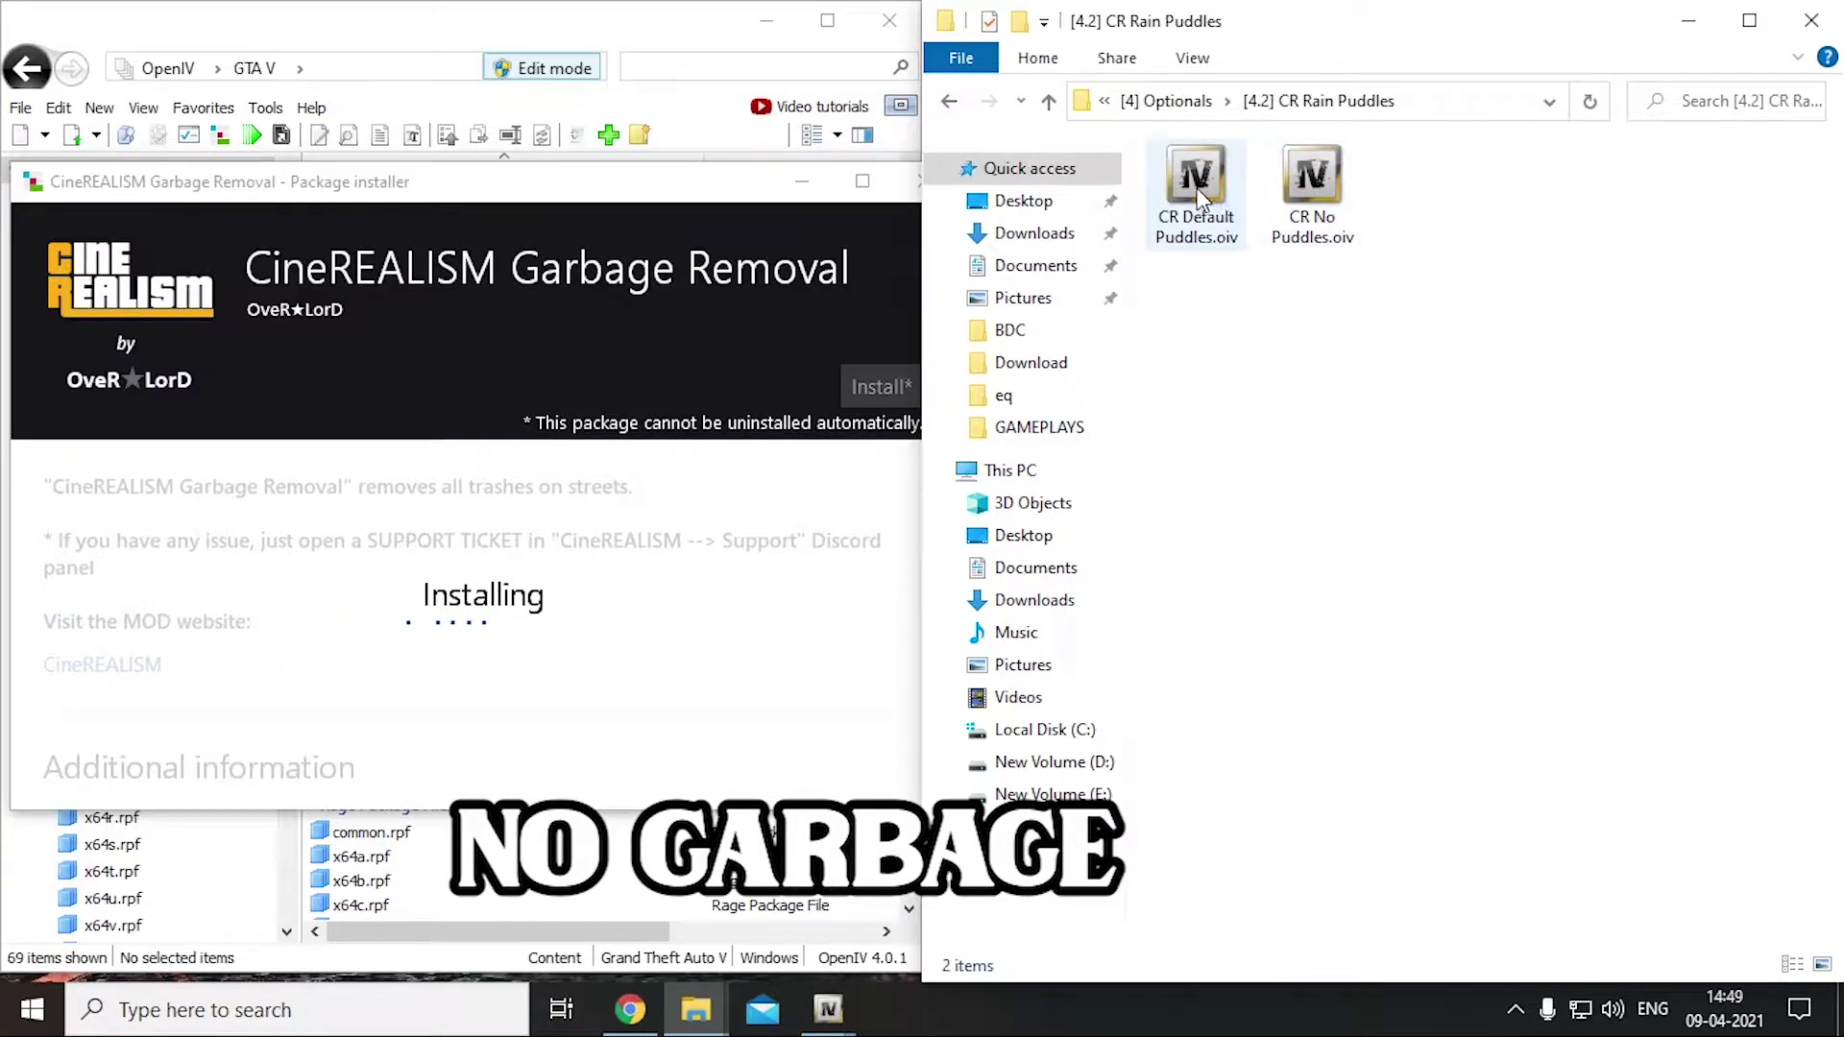
left_click(799, 394)
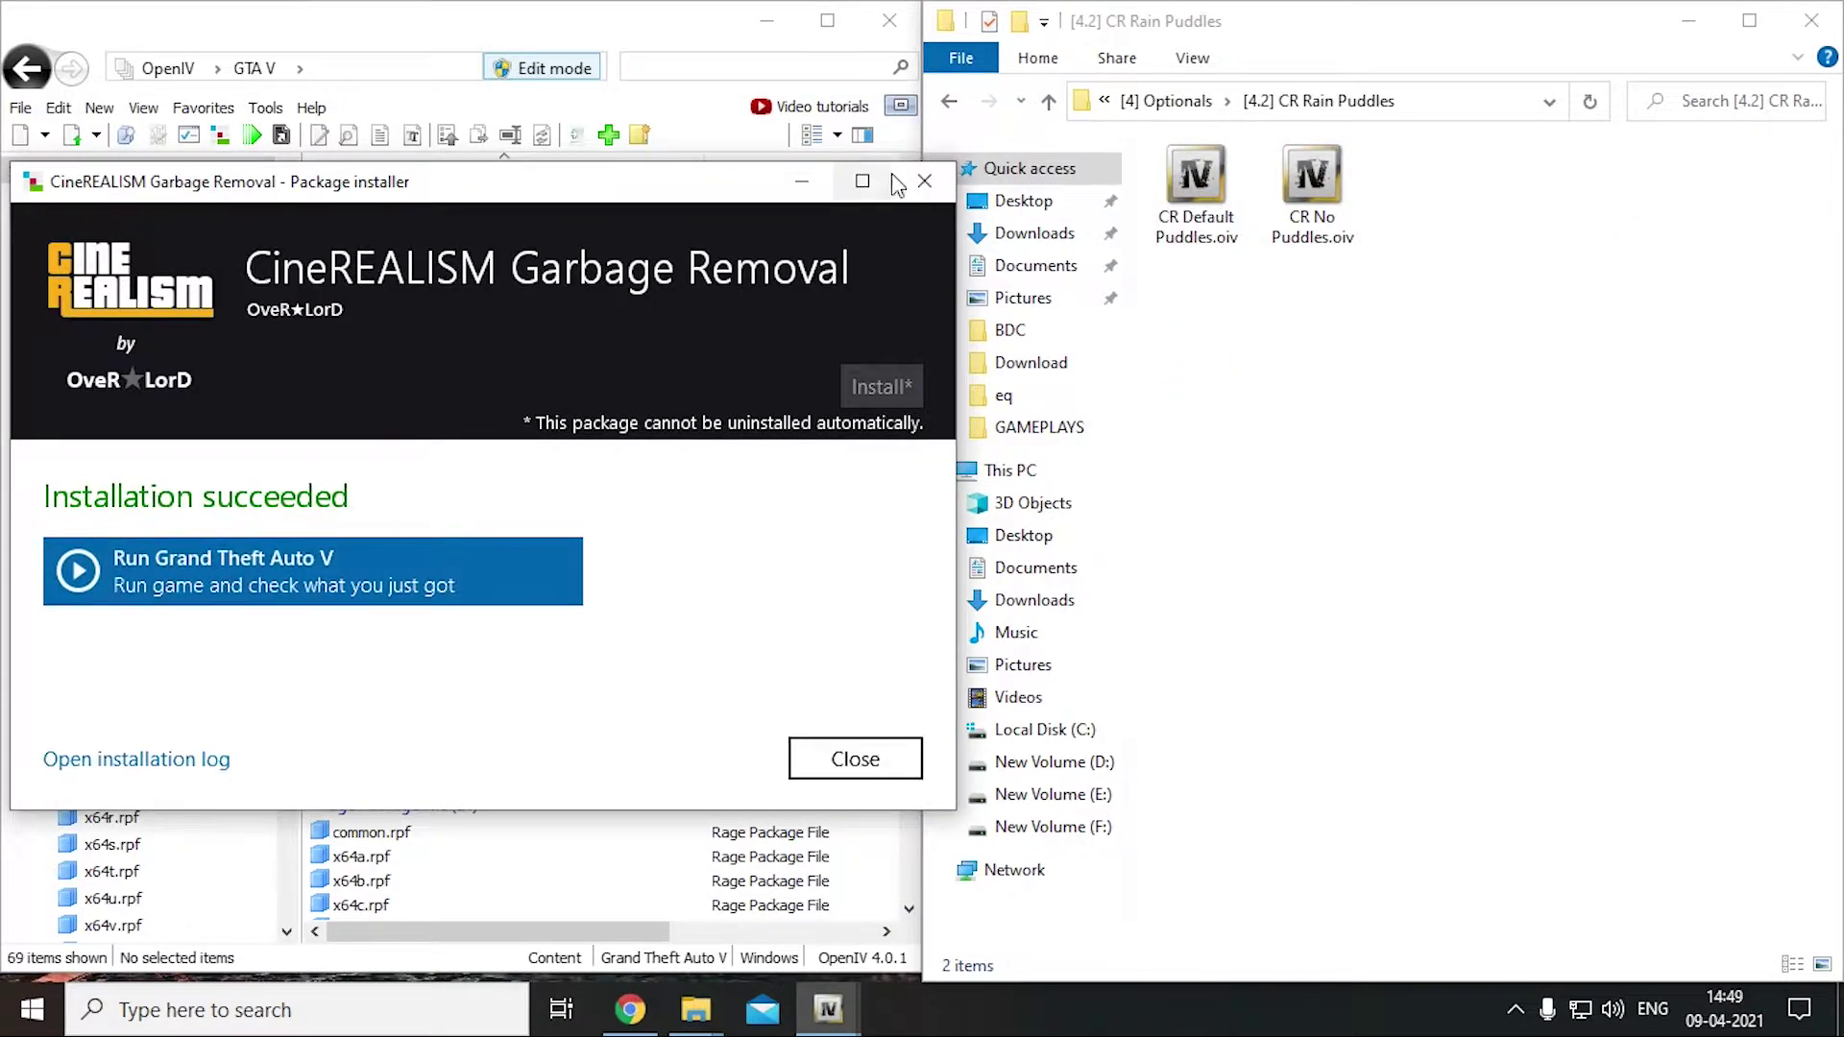
left_click(852, 759)
Load CR Default Puddles.oiv in the package installer and install it into the mods folder
left_click_drag(1196, 193, 688, 356)
left_click_drag(1174, 193, 794, 684)
left_click_drag(722, 386, 722, 386)
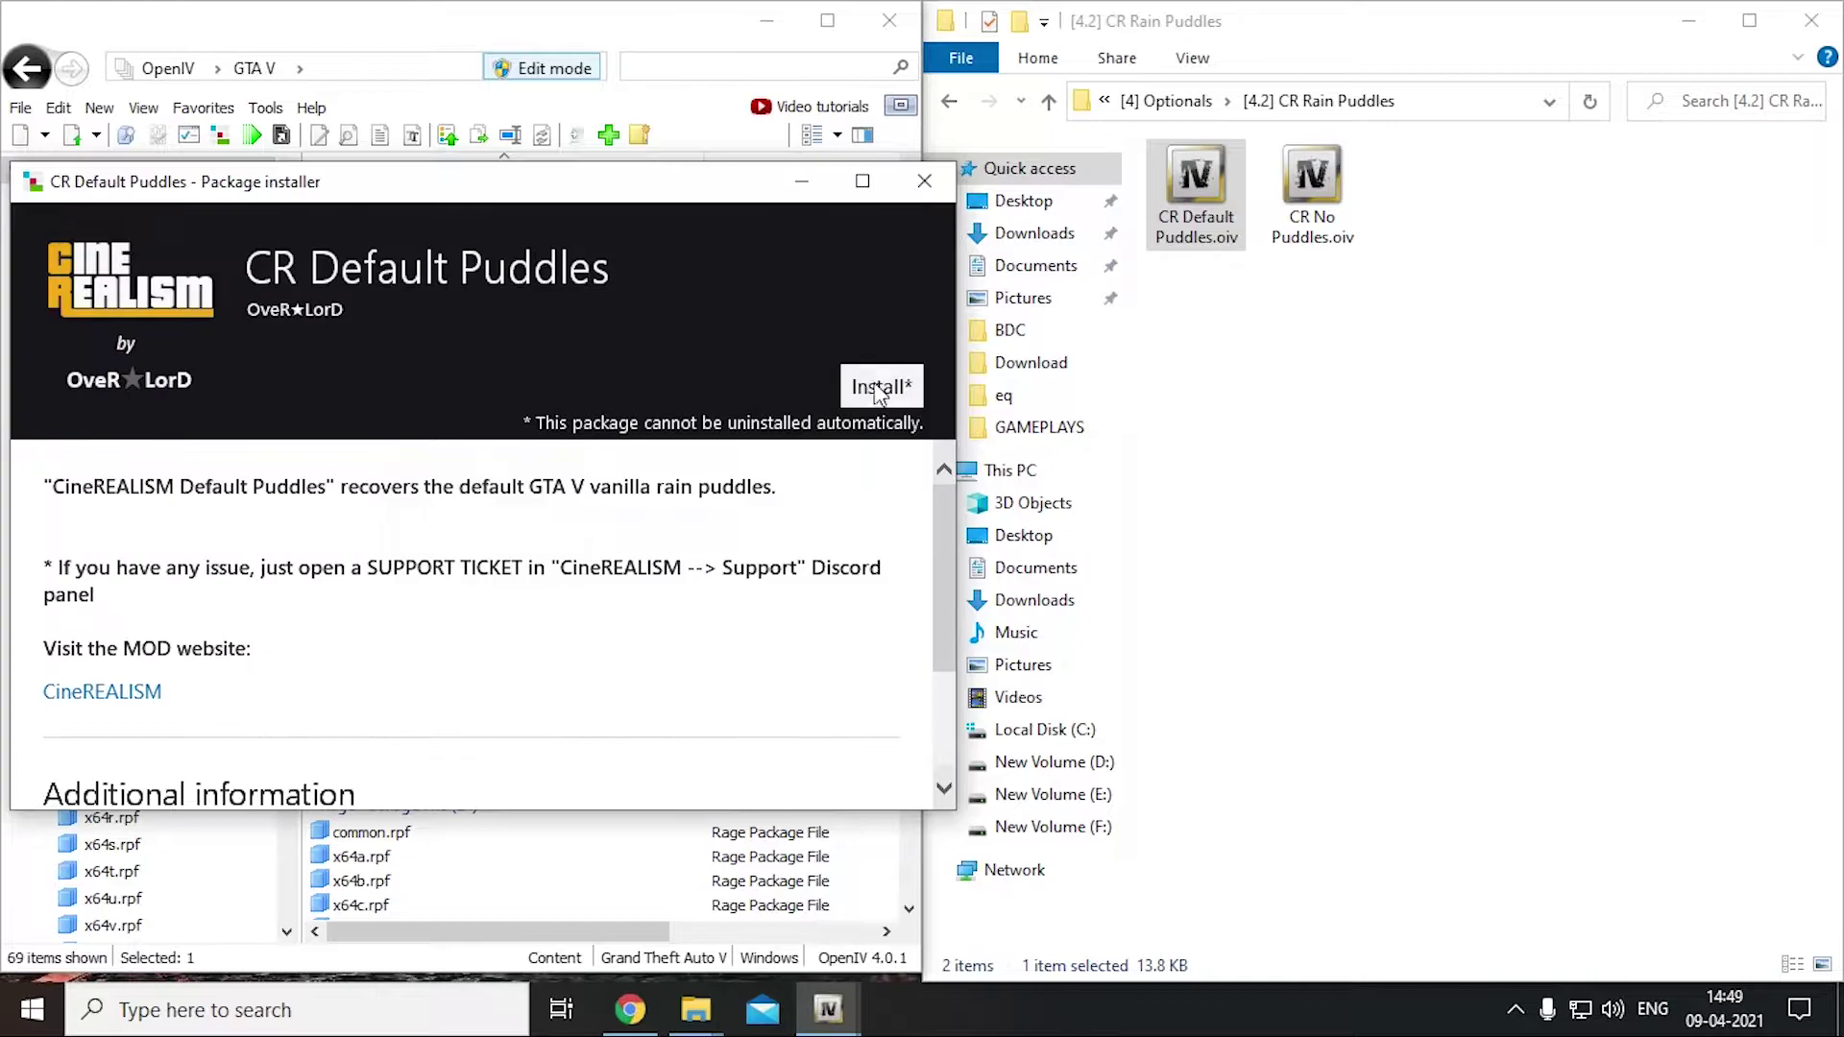
left_click(876, 387)
left_click(463, 461)
left_click(511, 591)
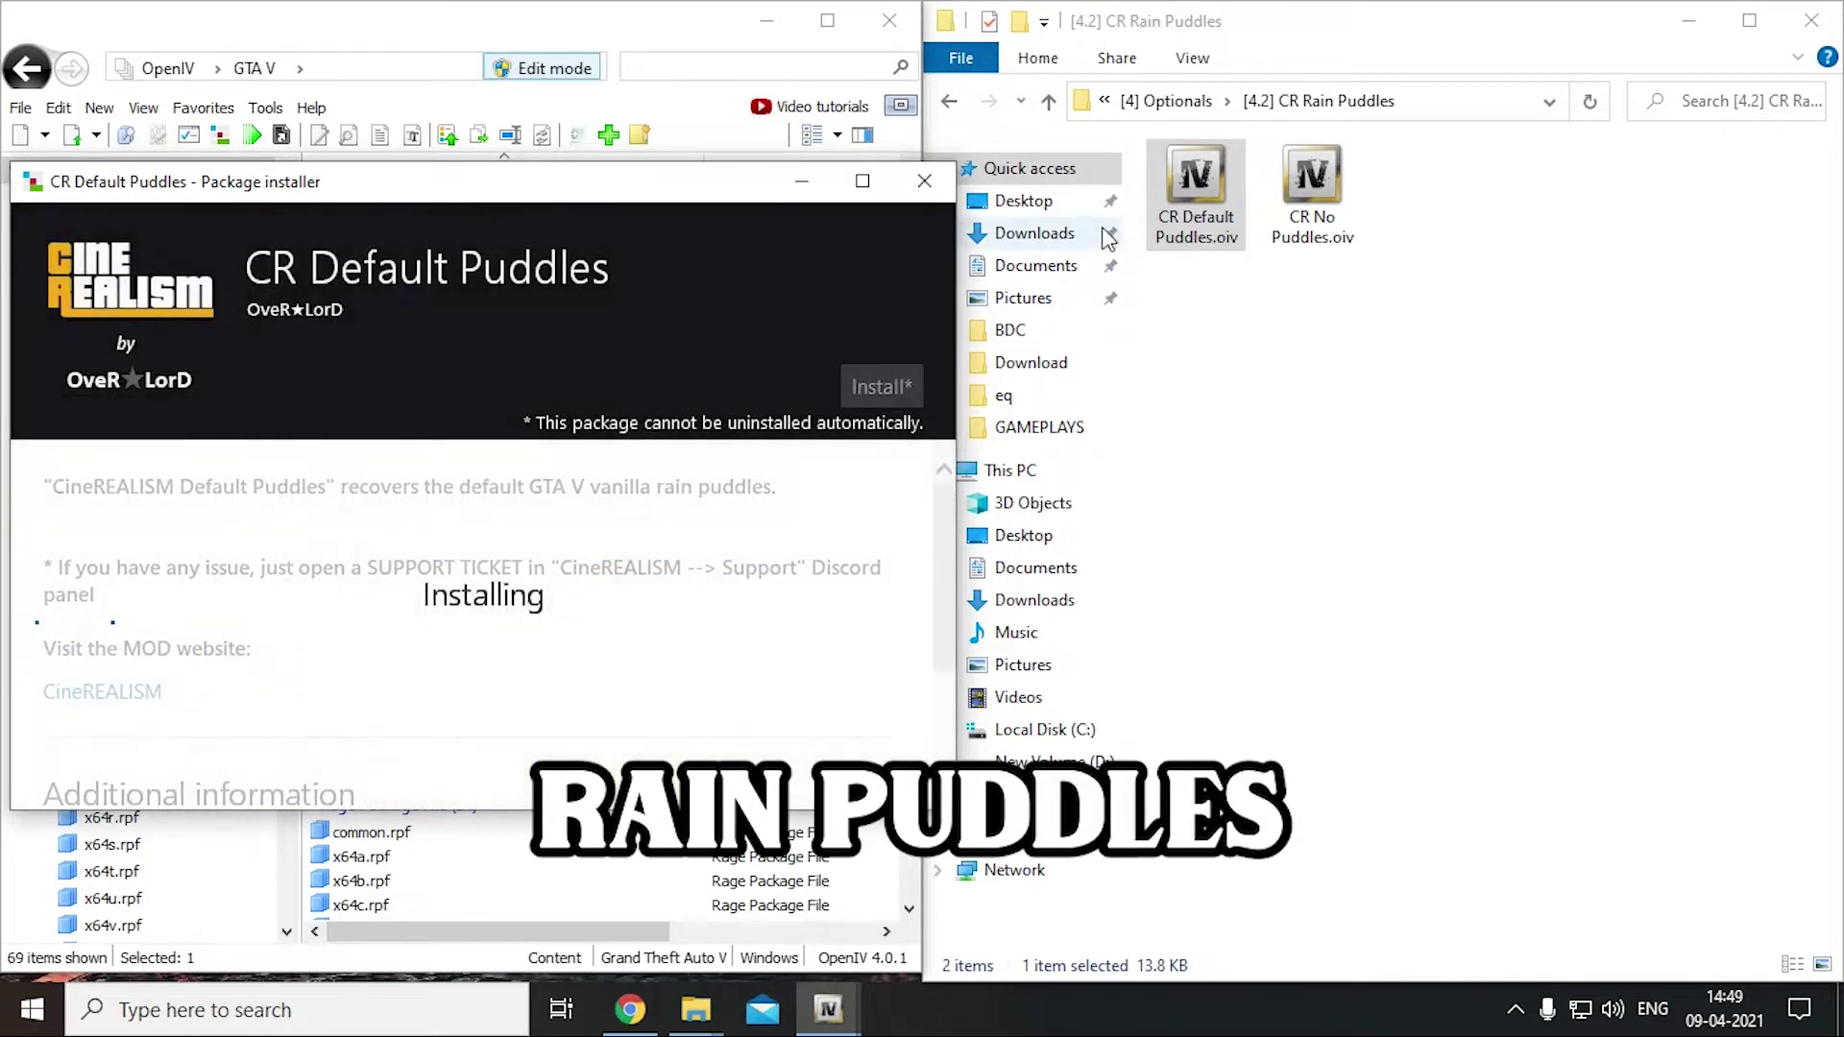
Open the [4.3] CR Rain Reflex folder and close the CR Default Puddles package installer
left_click(1049, 103)
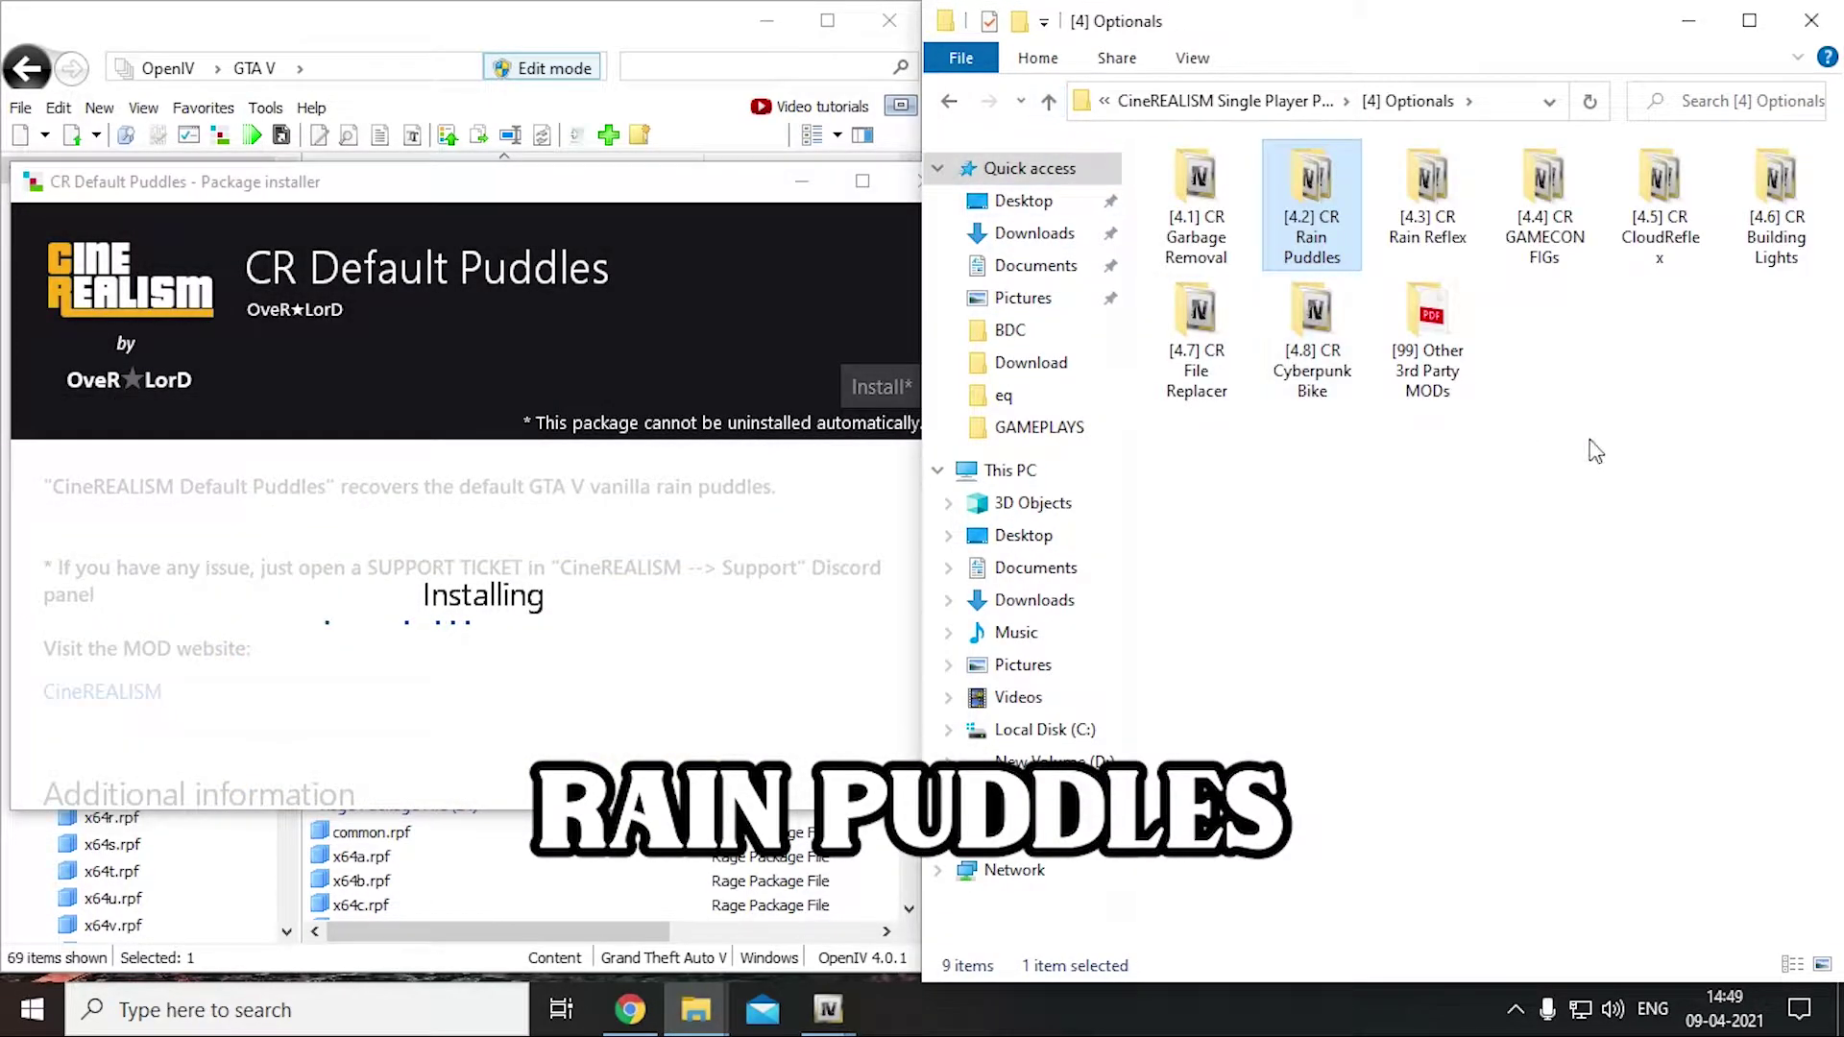
double_click(1448, 208)
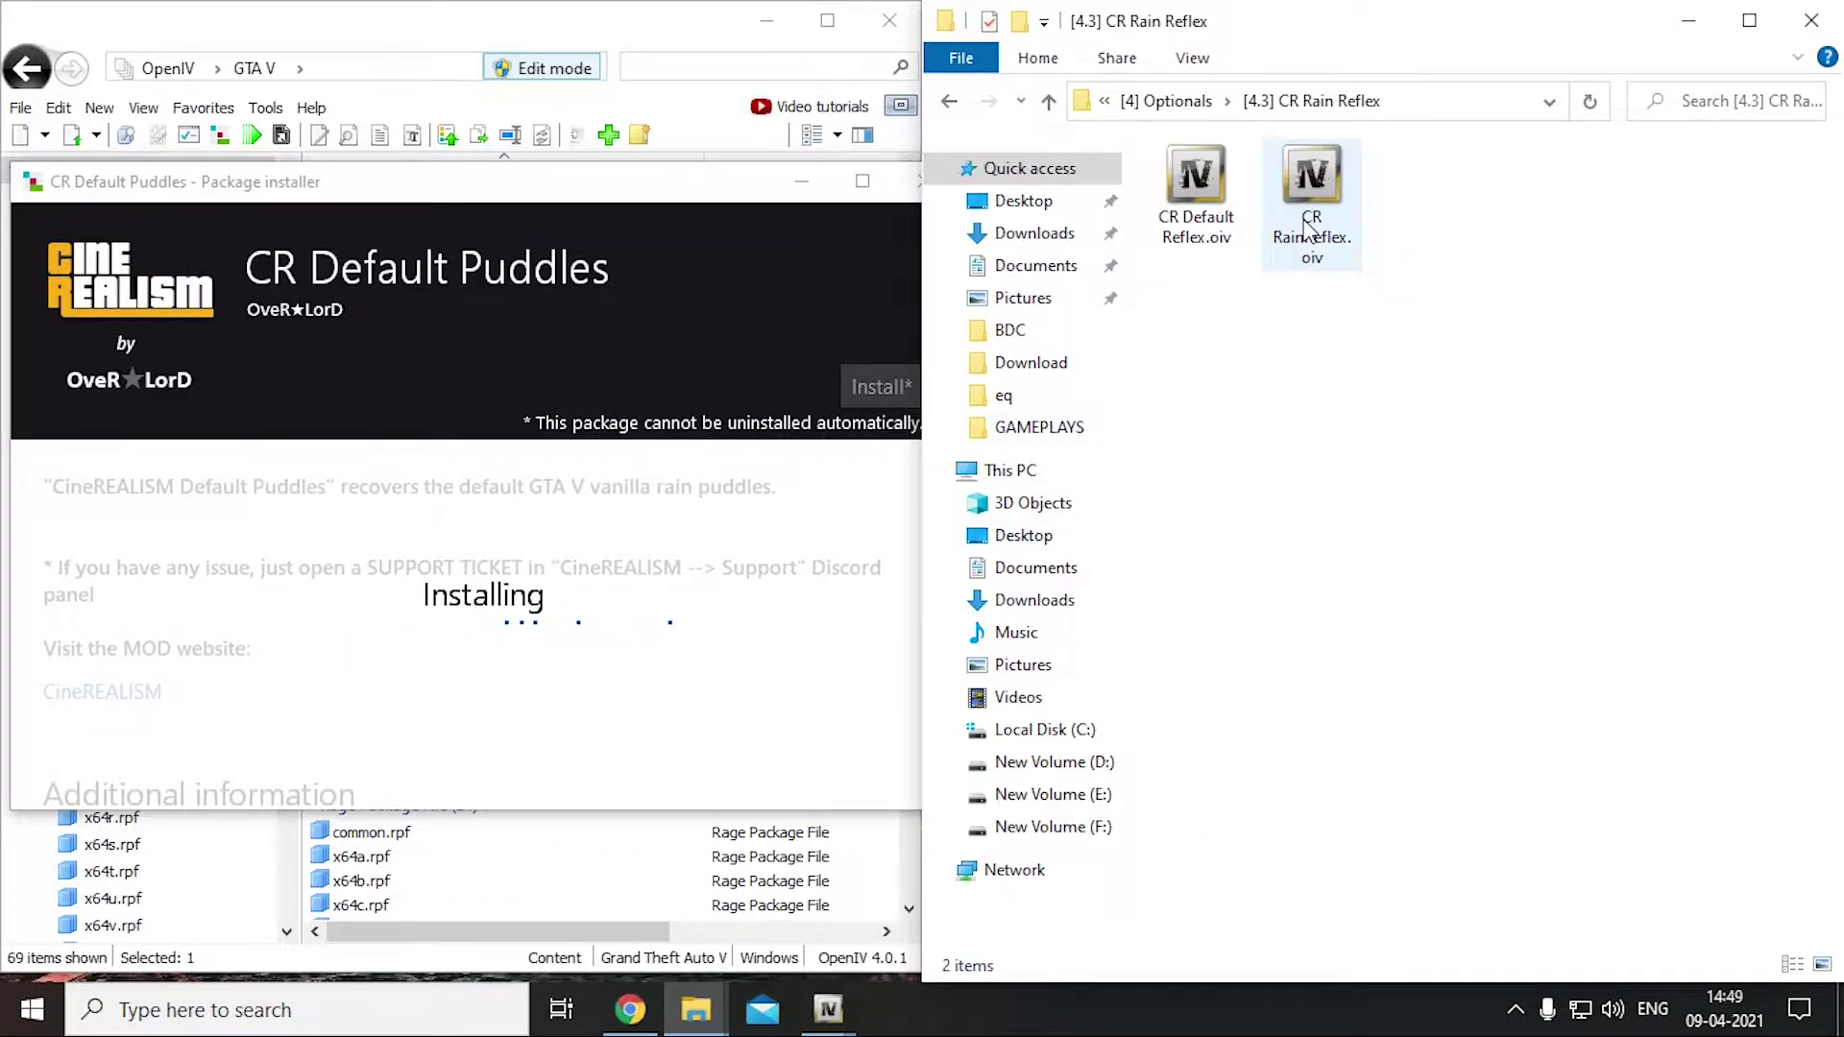
key("Return")
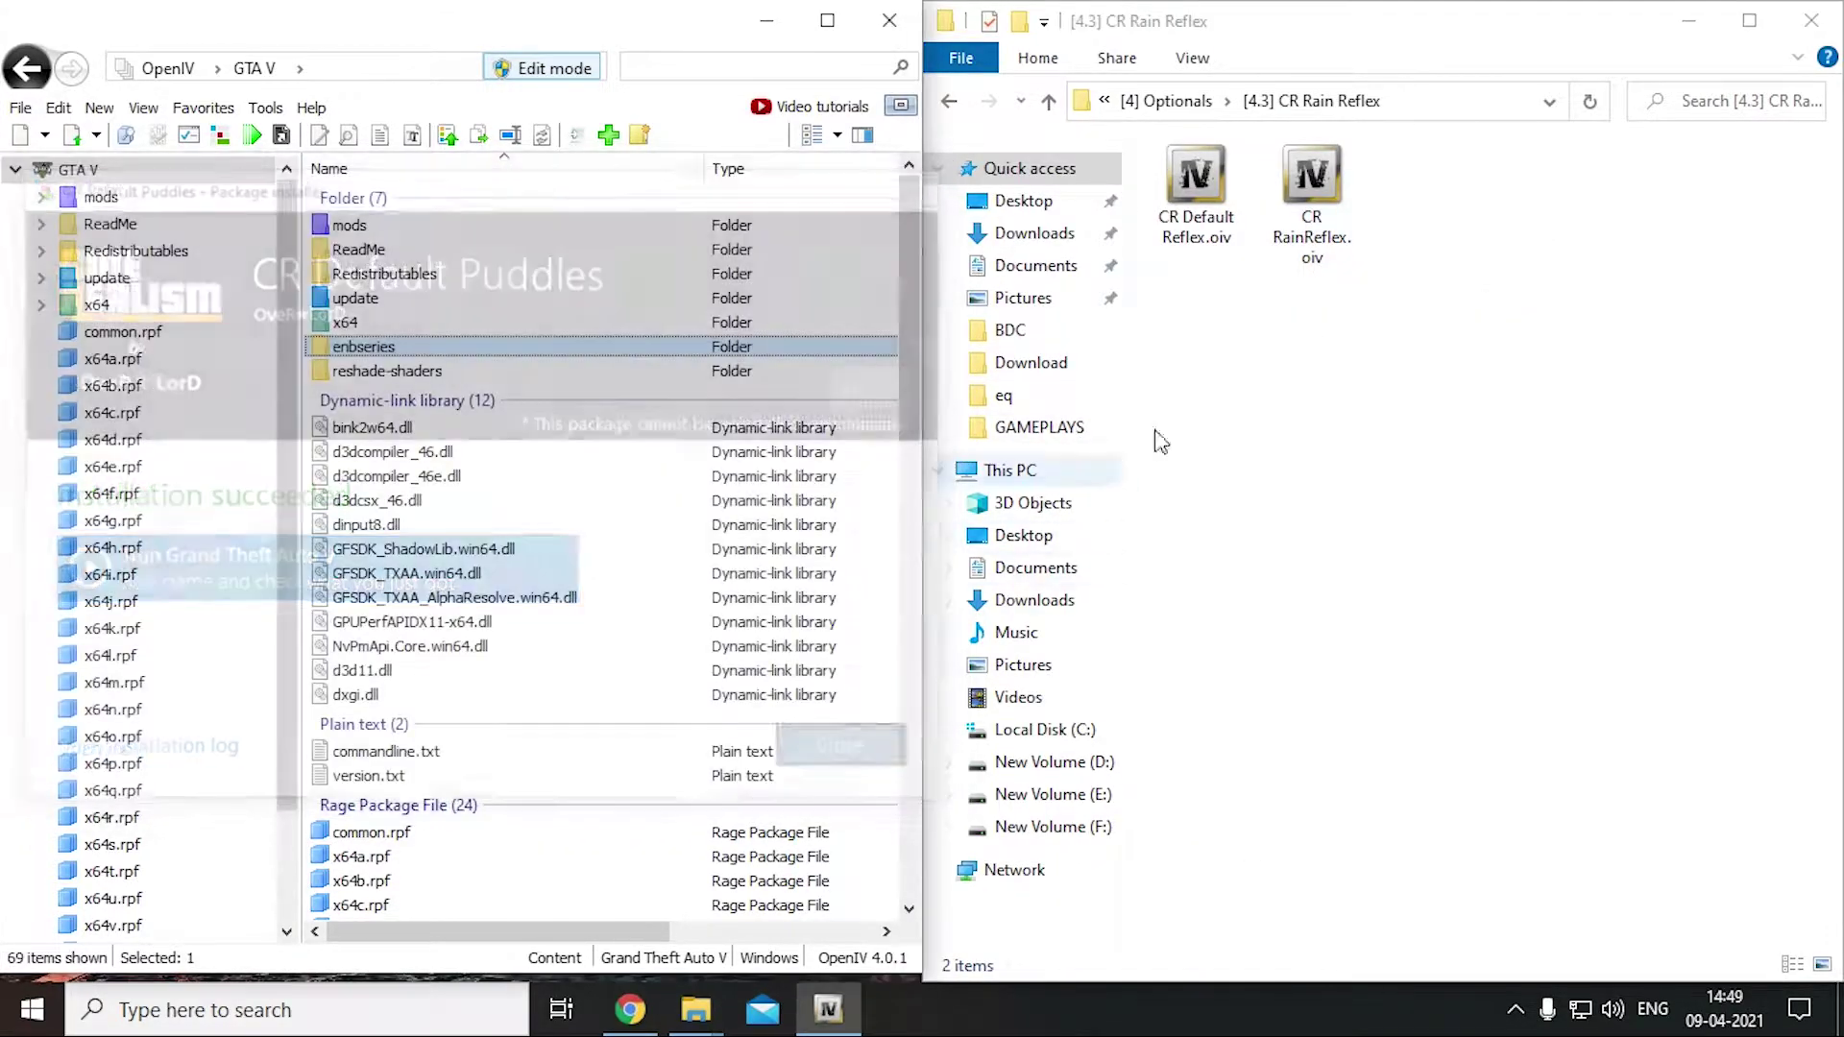
Load CR RainReflex.oiv in the package installer and install it into the mods folder
left_click_drag(1312, 197, 644, 398)
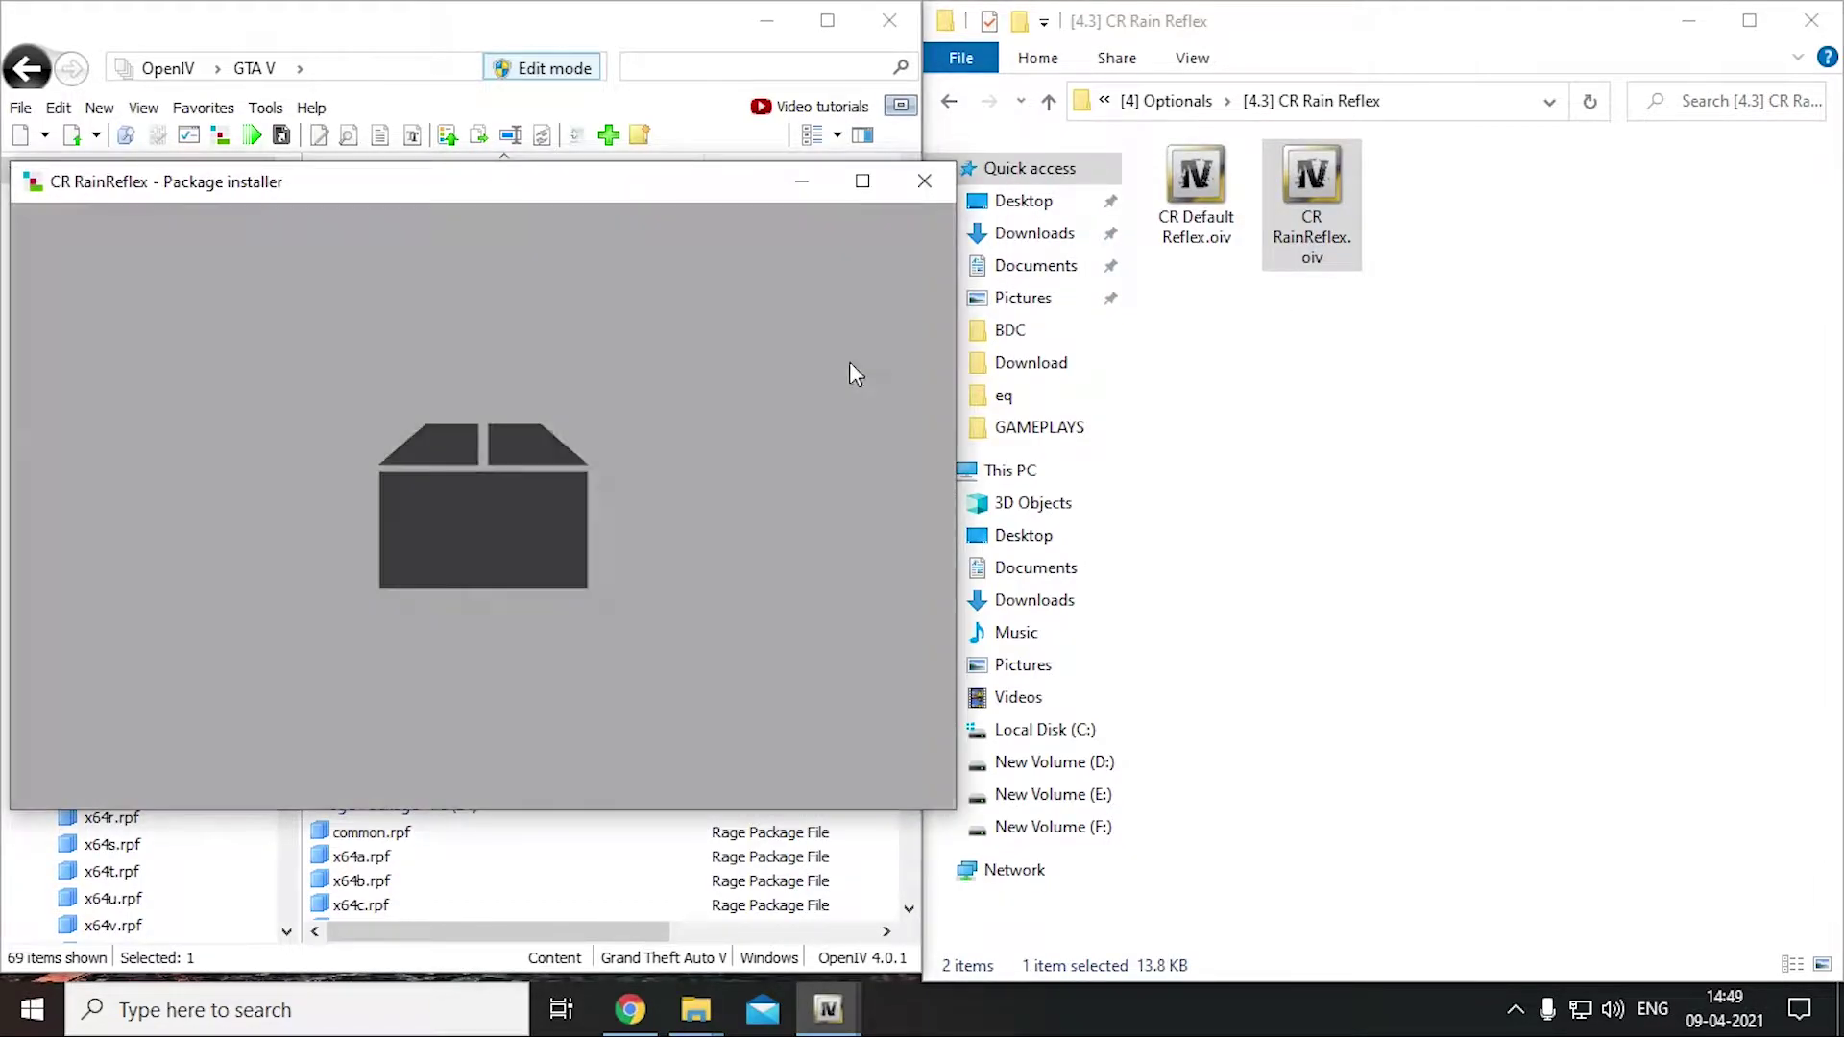
left_click(881, 386)
left_click(591, 434)
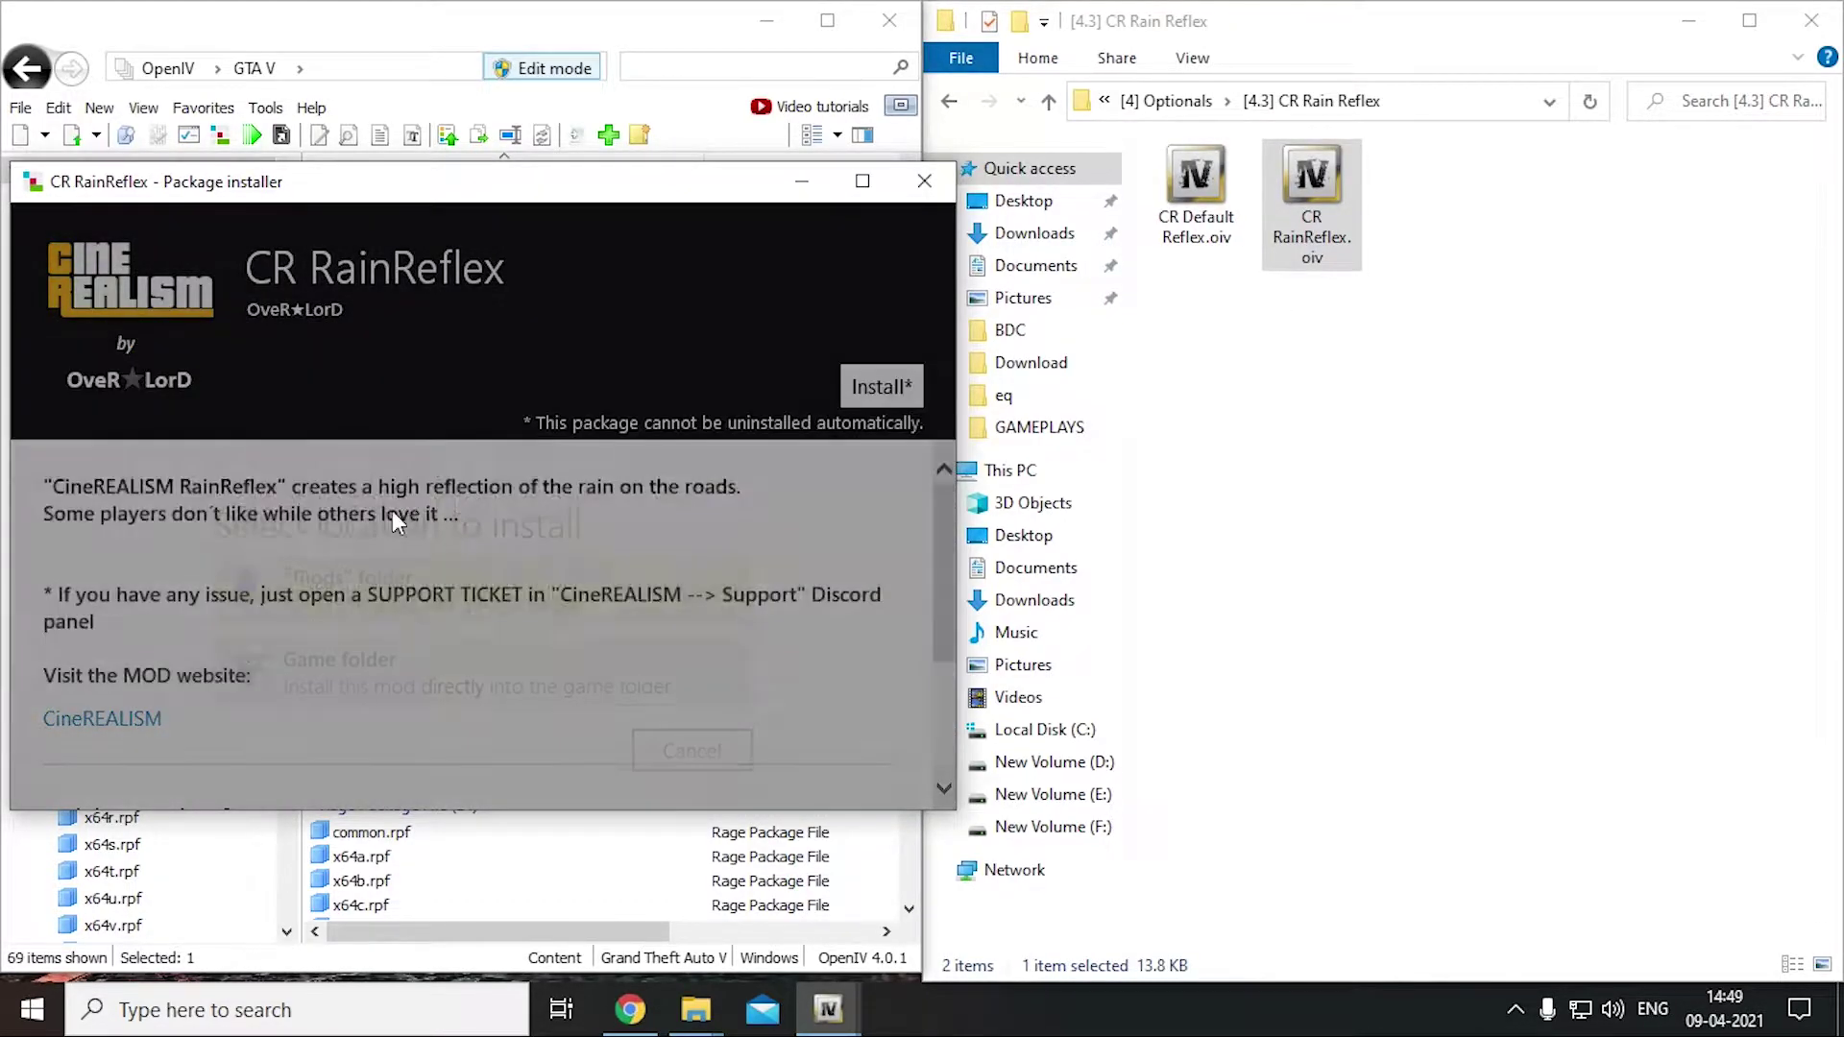
left_click(478, 592)
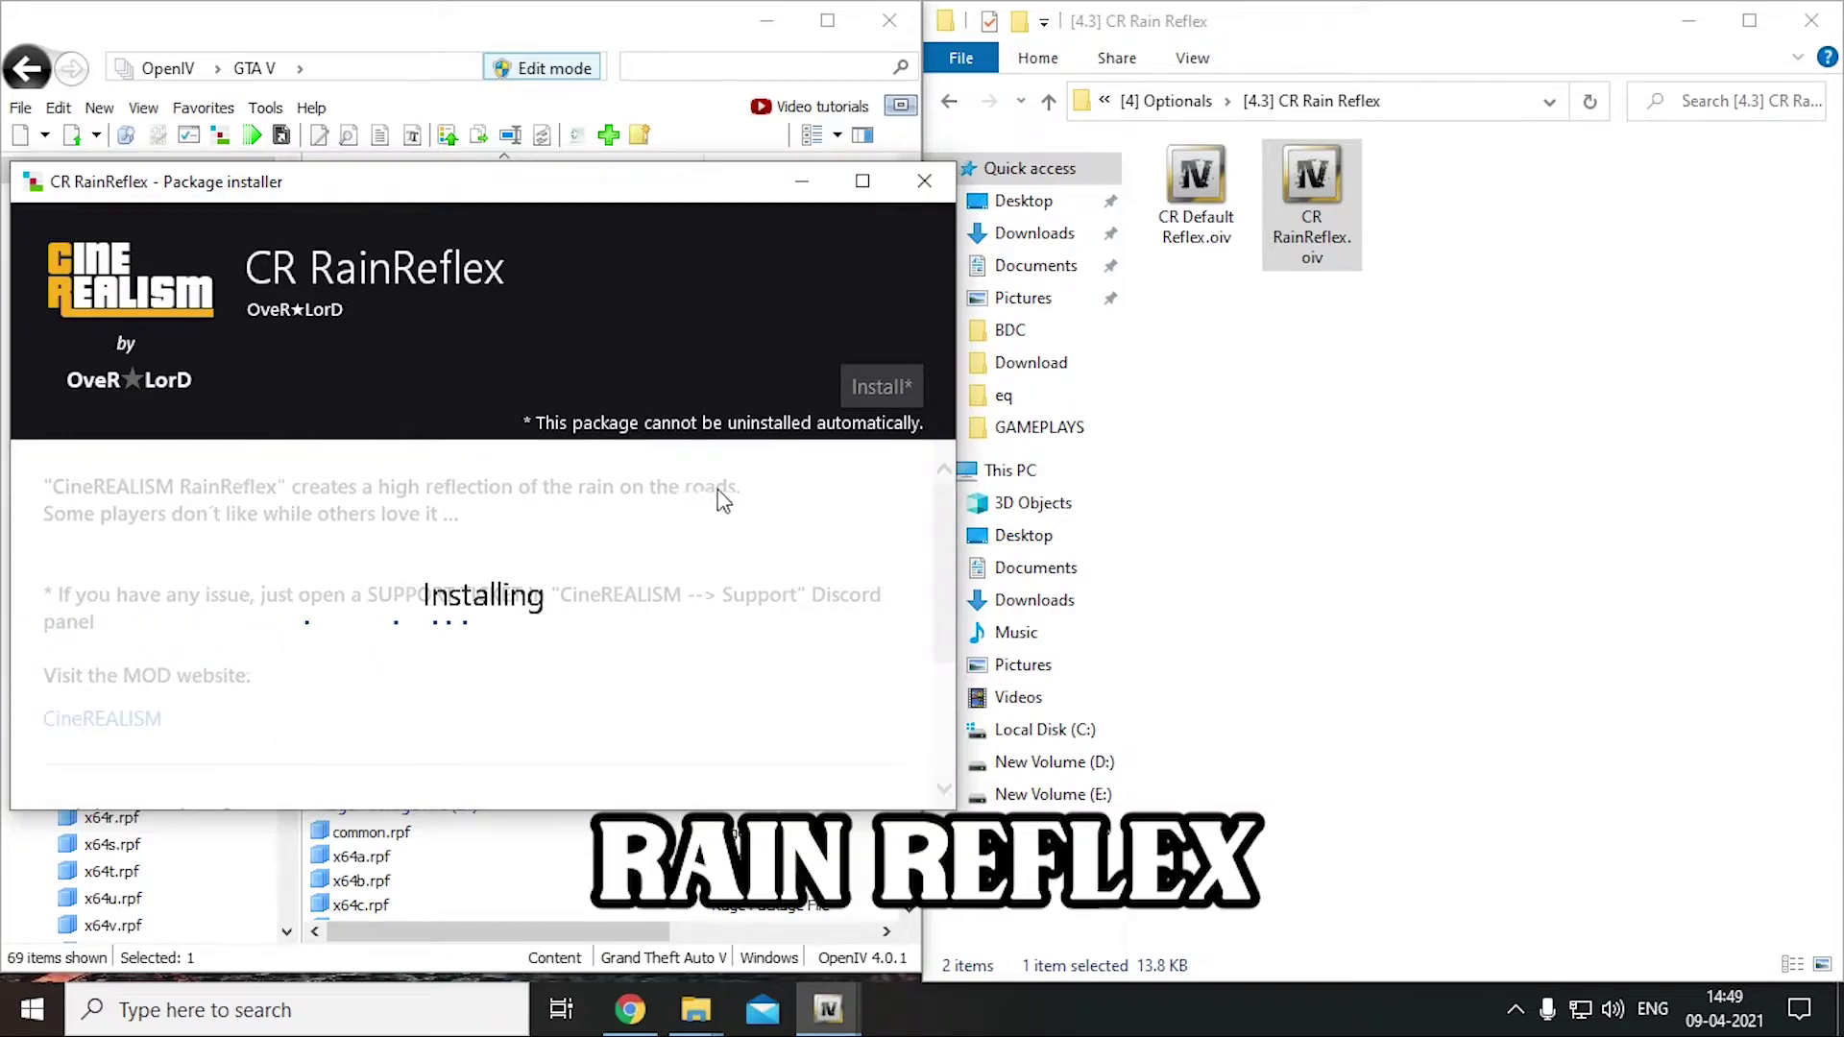
Open the [4.4] CR GAMECONFIGs folder and close the CR RainReflex package installer
left_click(1062, 195)
left_click(1050, 102)
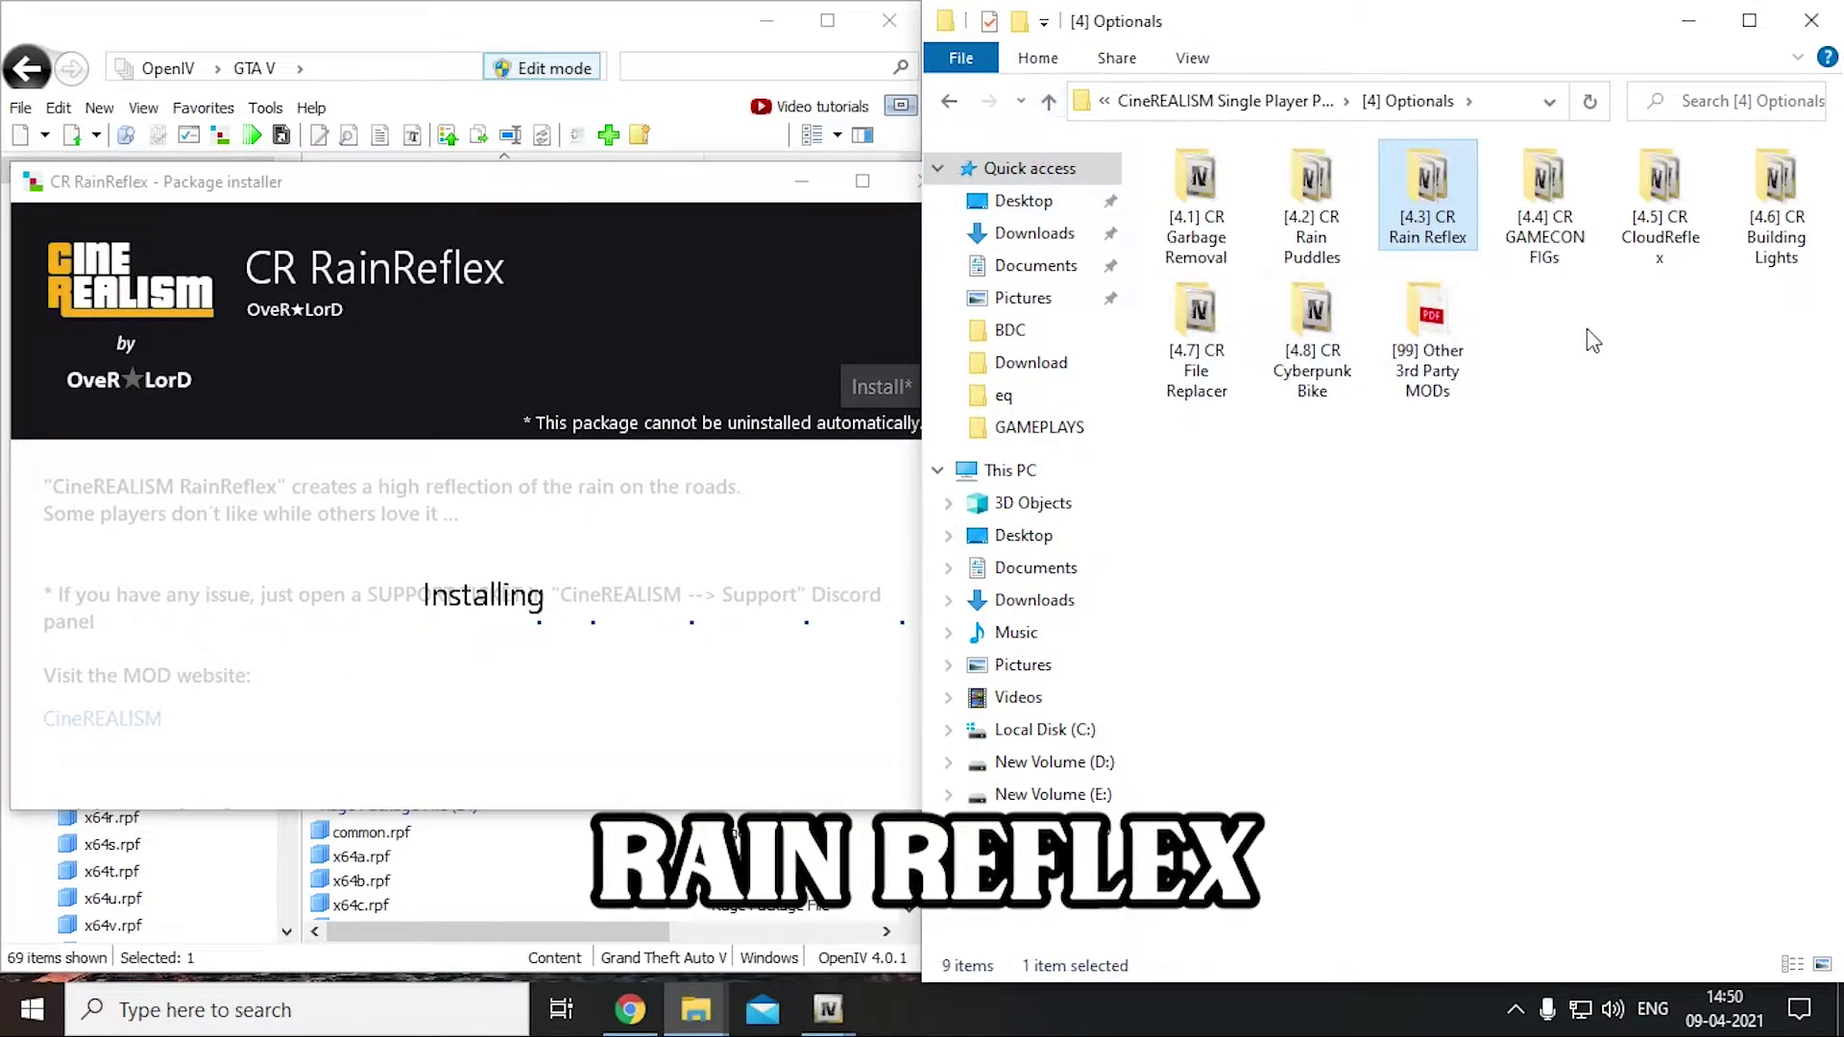
double_click(1546, 231)
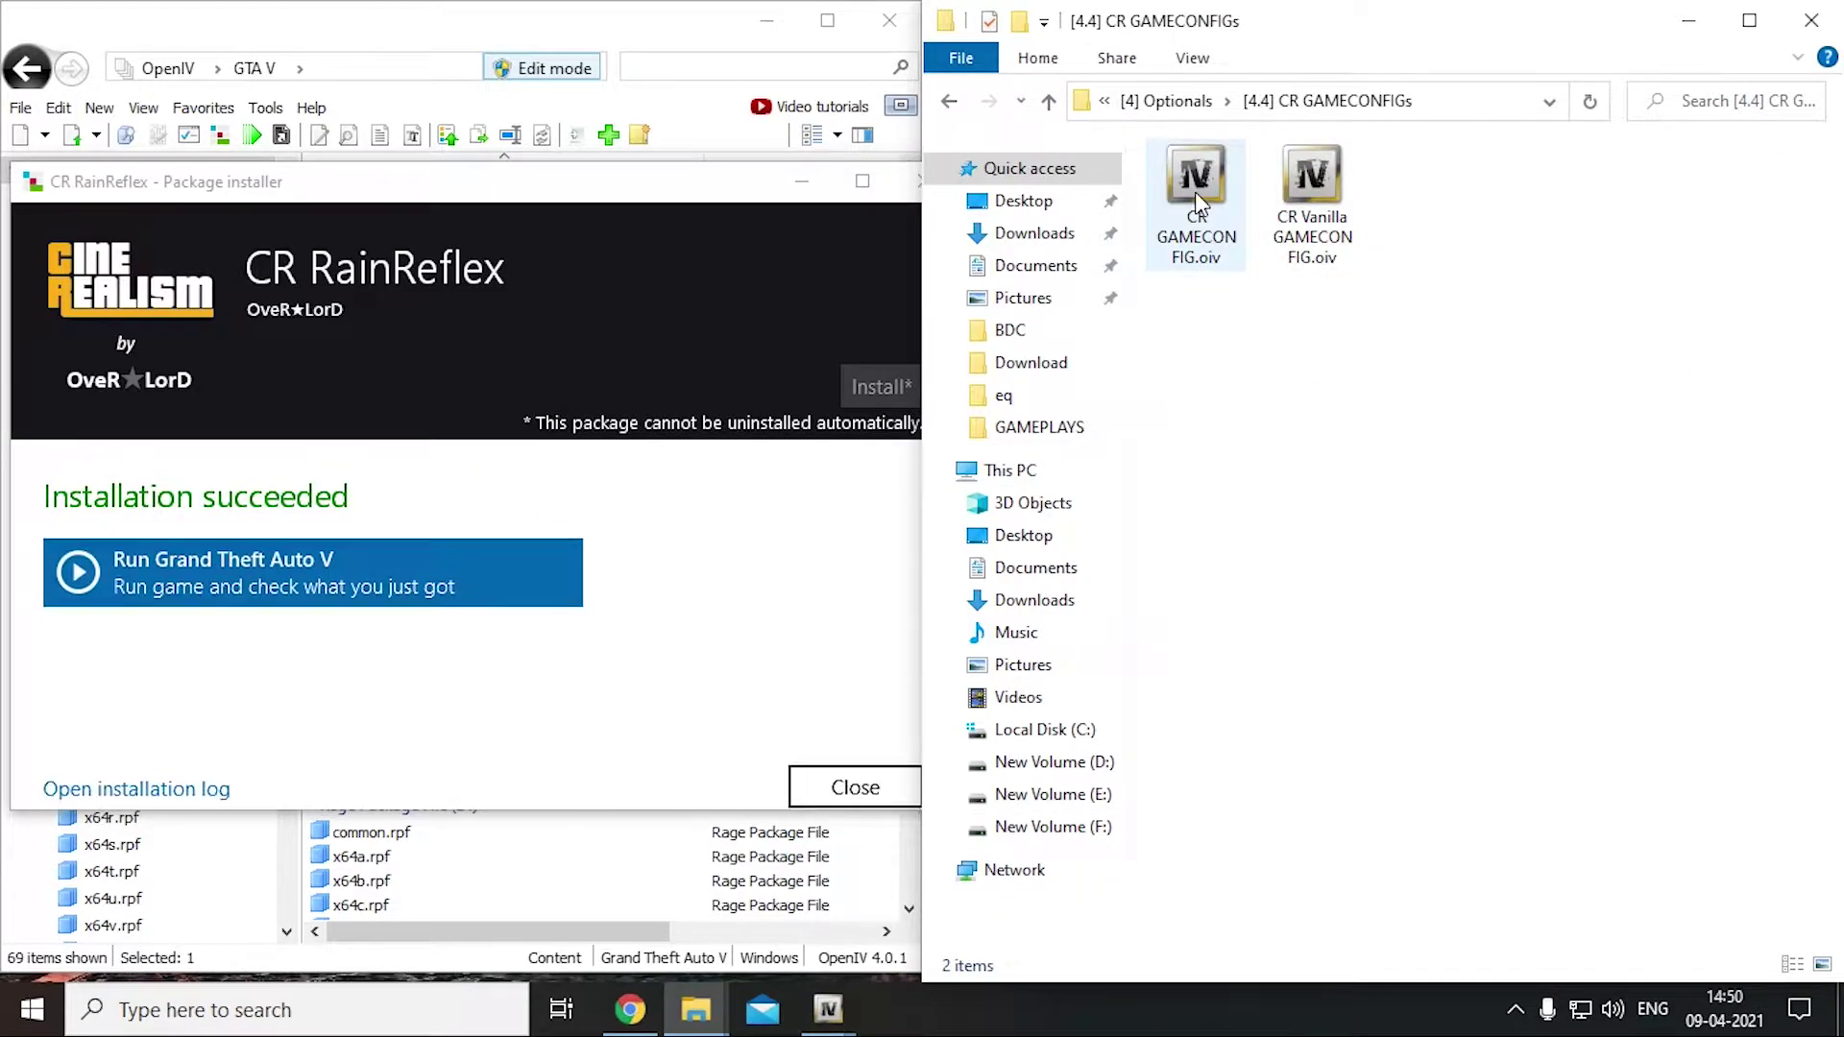
left_click(851, 753)
Install CR GAMECONFIG.oiv into the mods folder and close its package installer
left_click_drag(1196, 211, 690, 434)
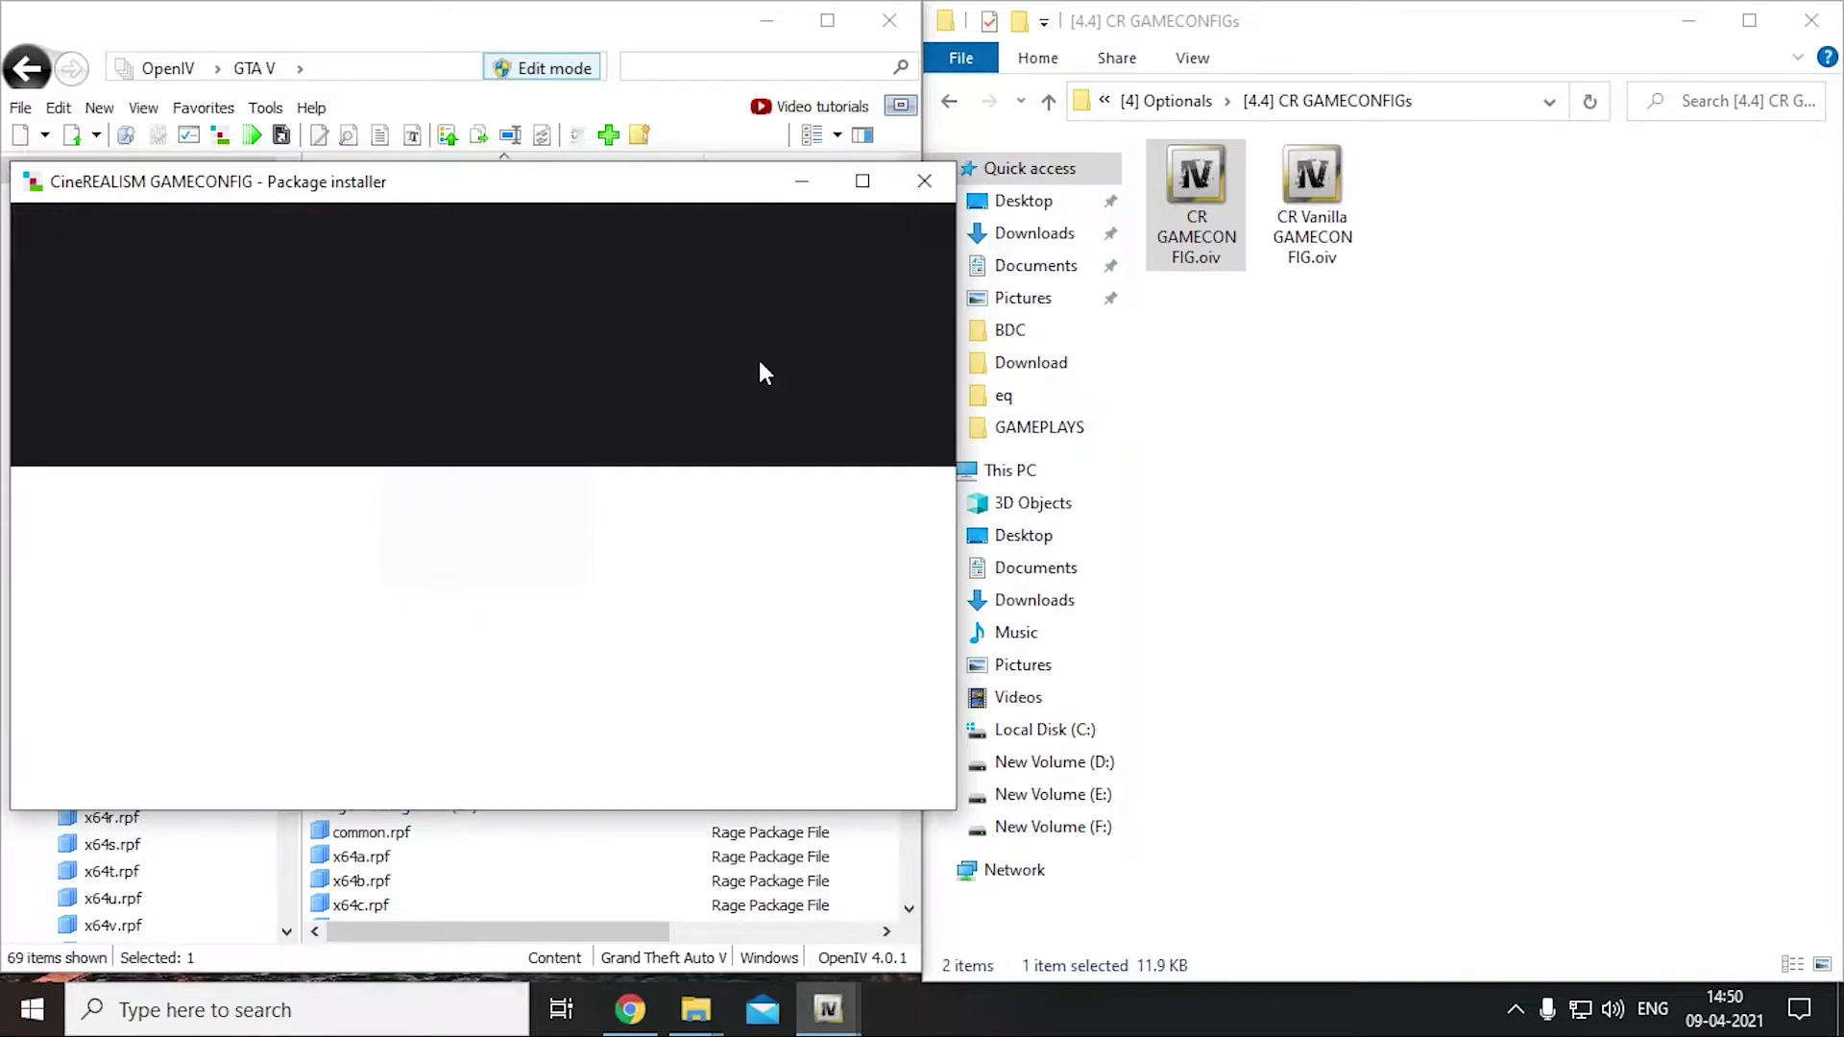
left_click(892, 389)
left_click(572, 524)
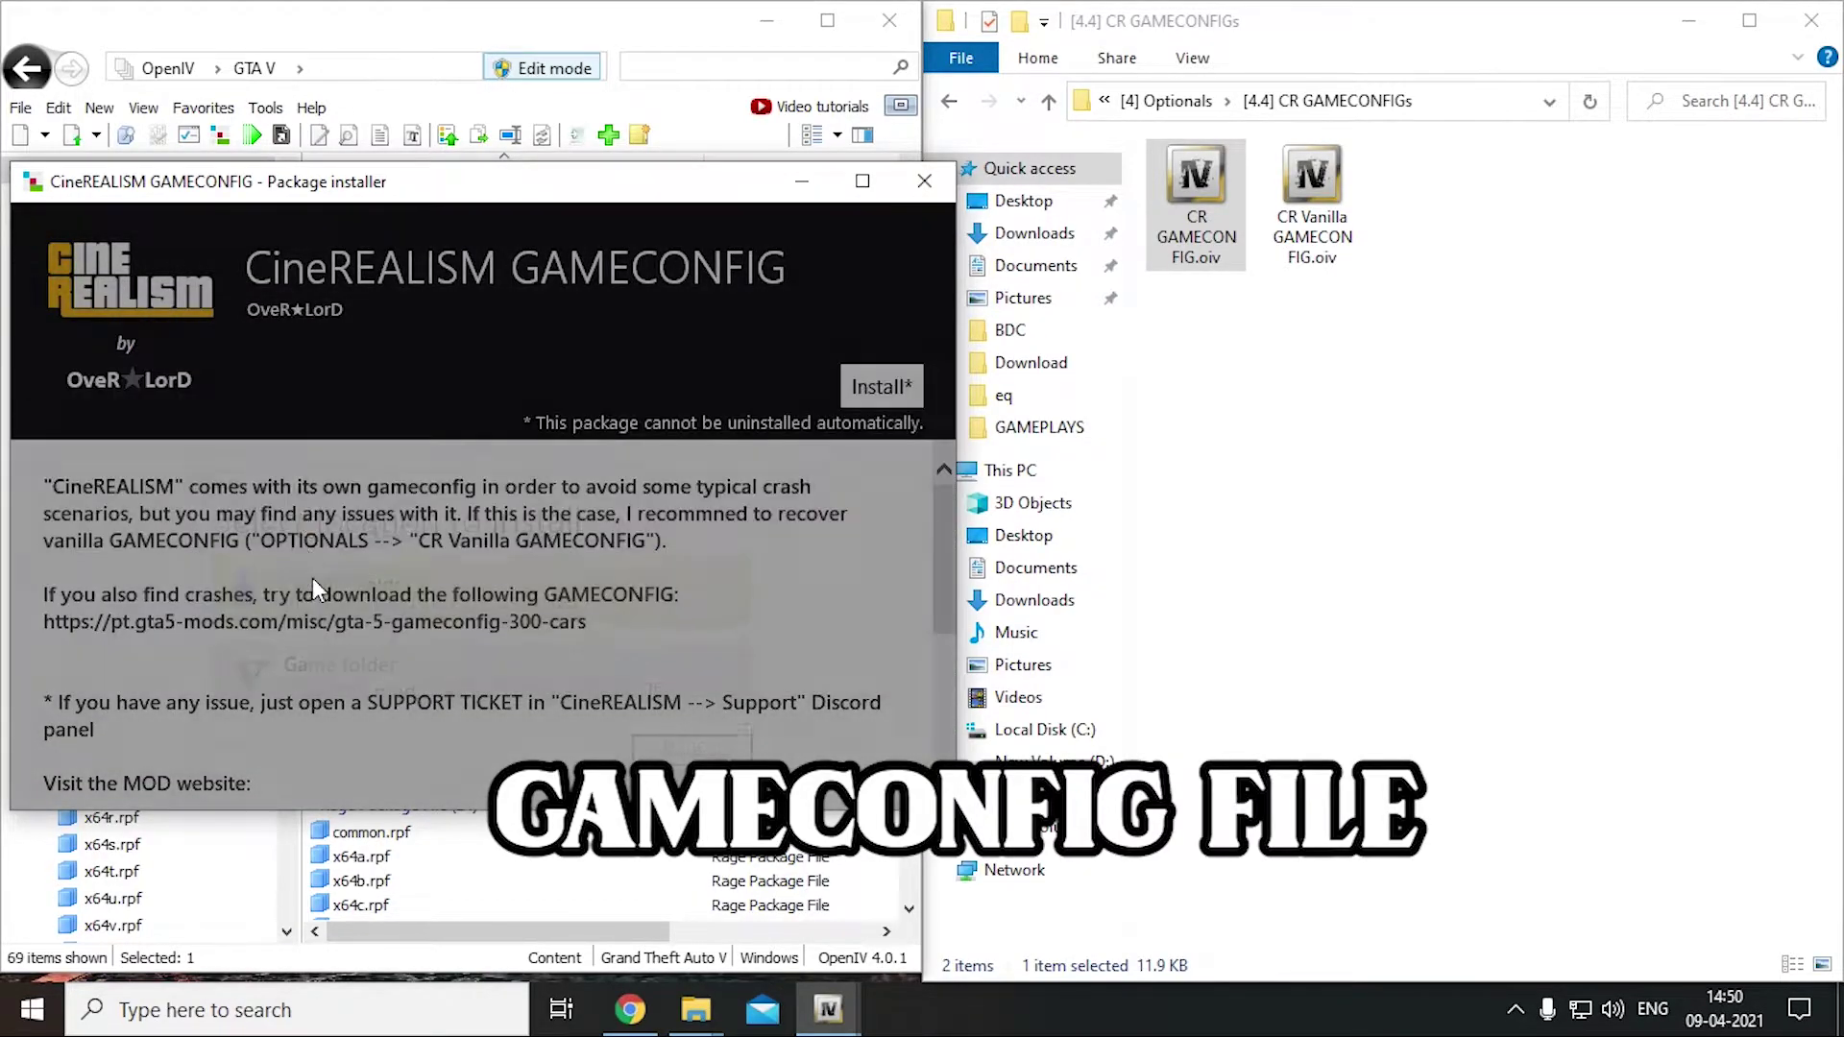
left_click(349, 619)
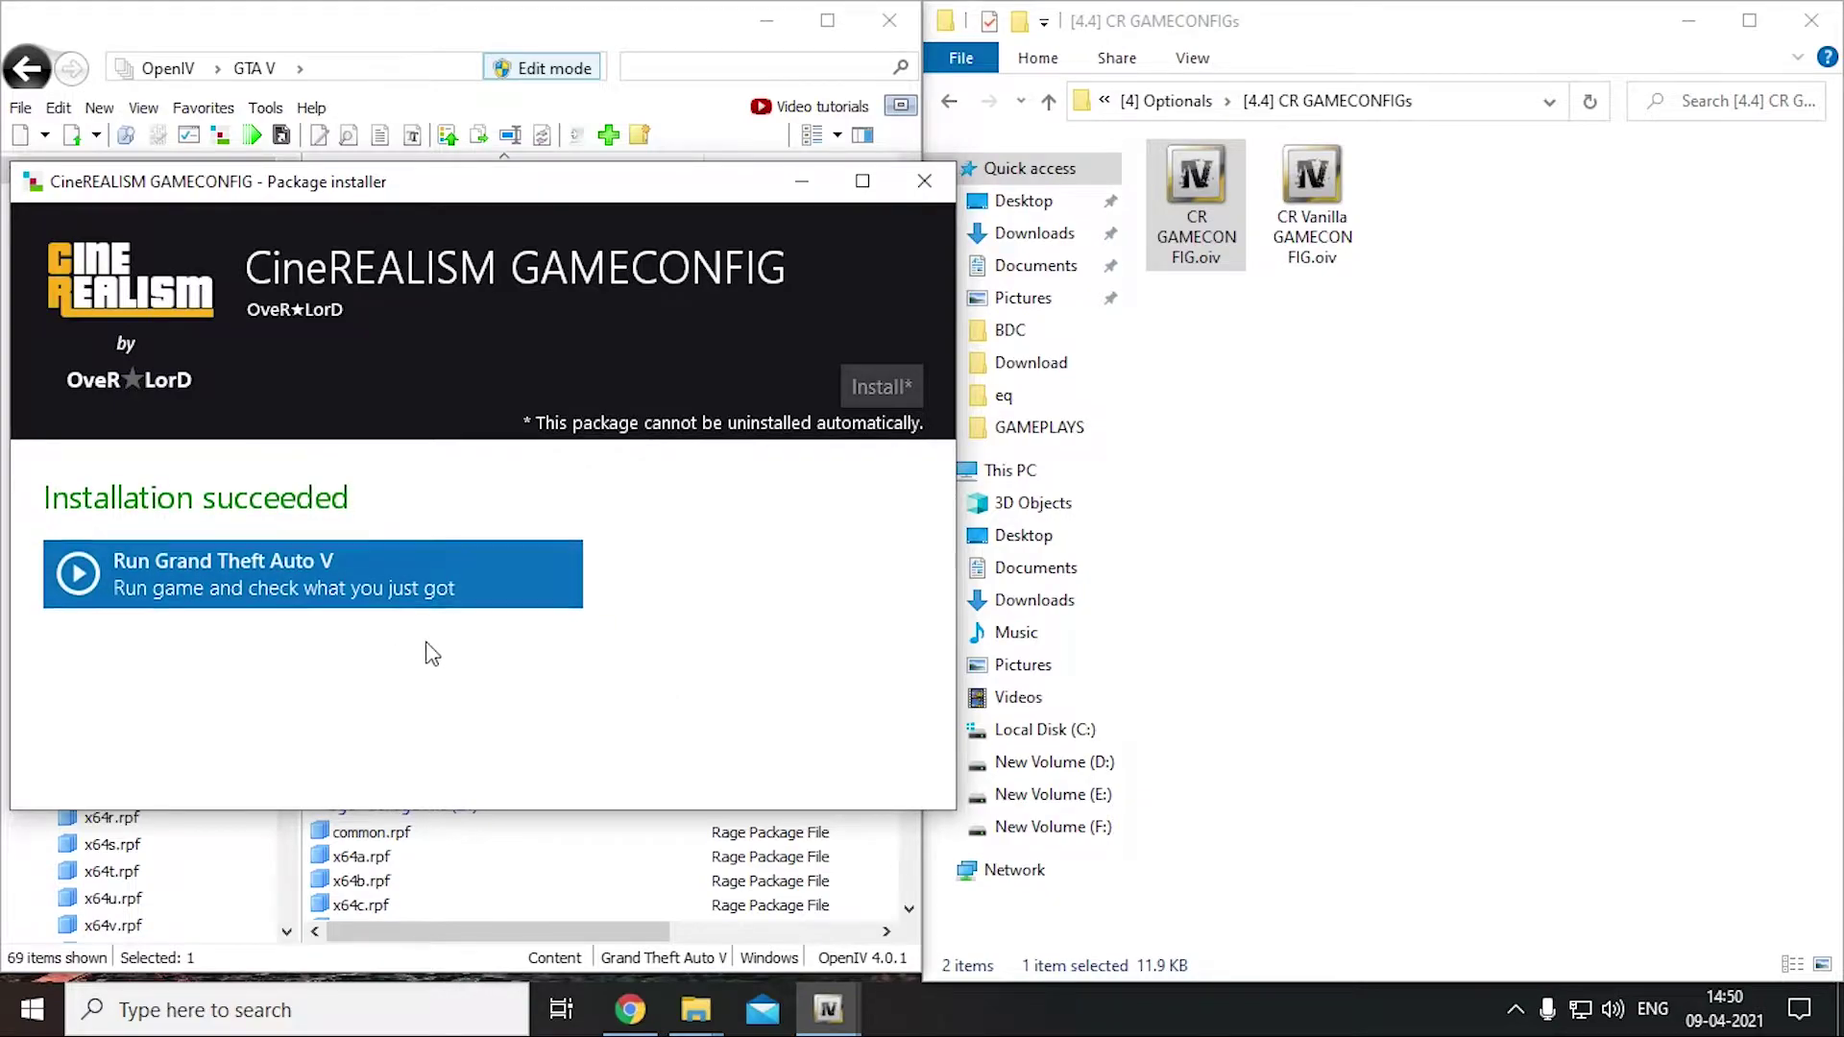
left_click(924, 180)
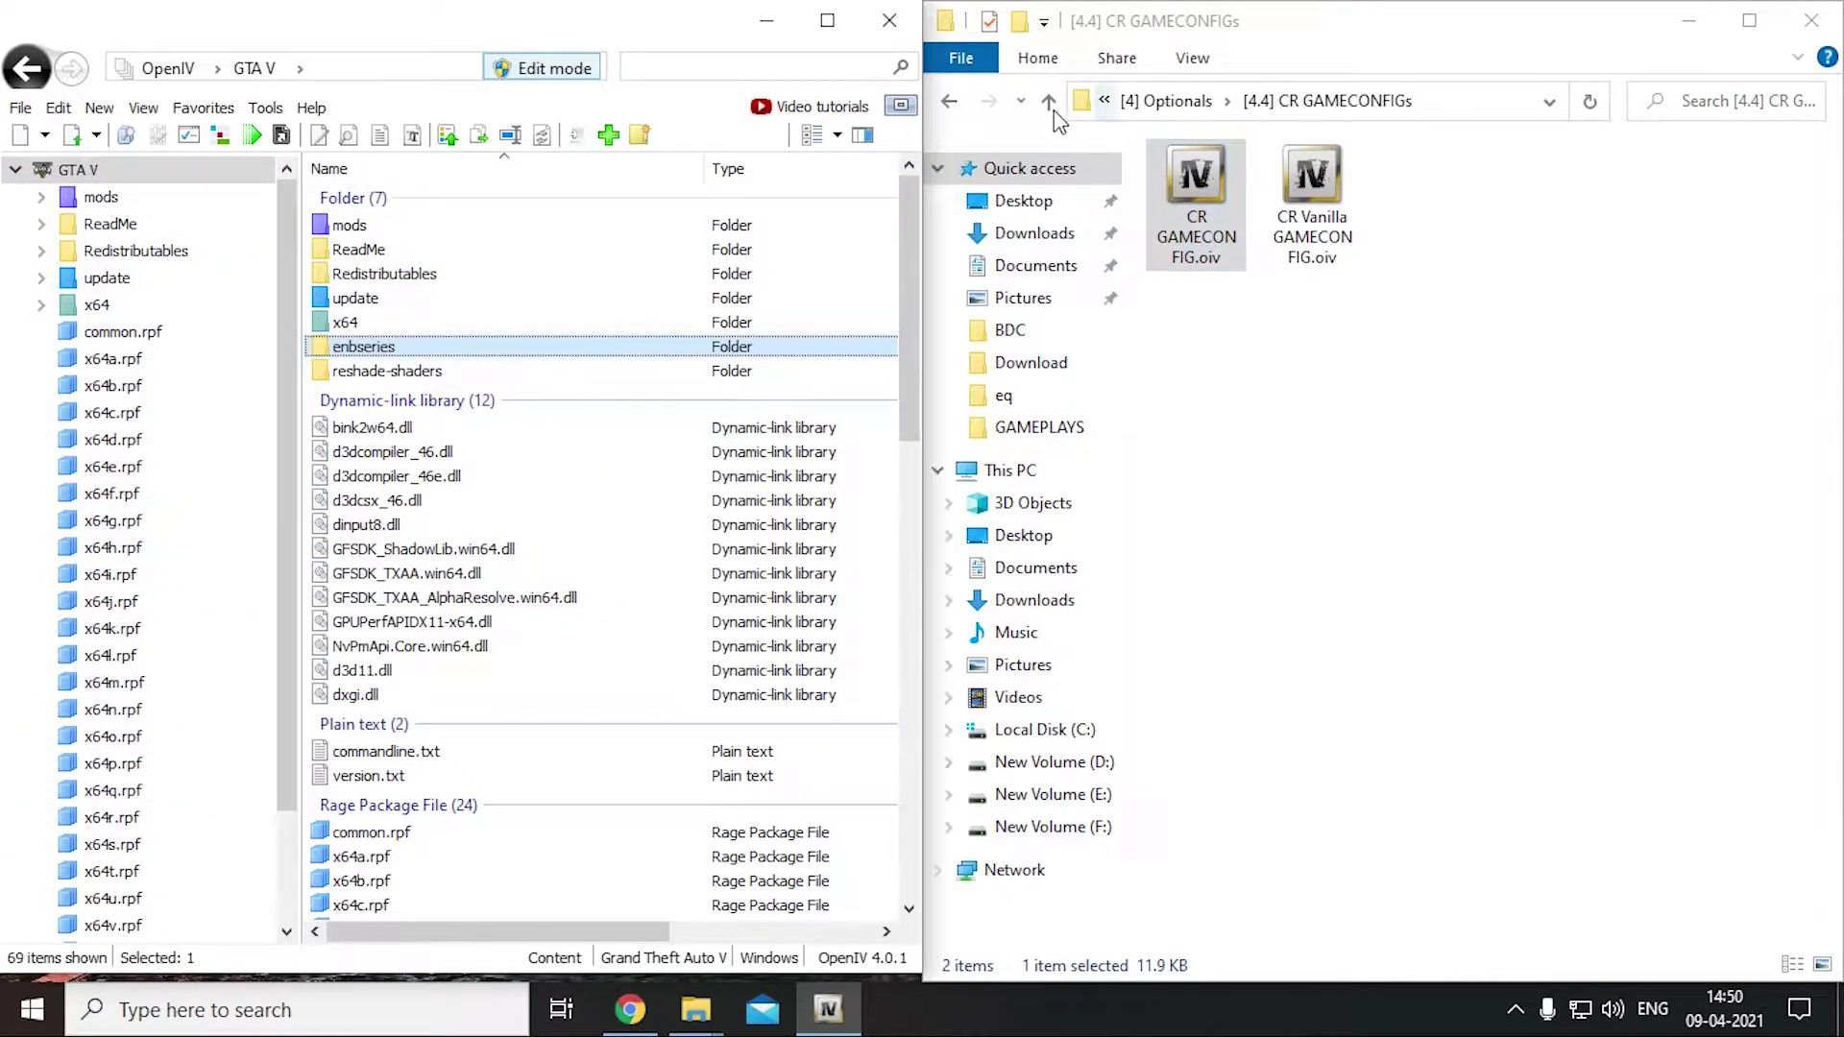
Install CR CloudReflex.oiv from the [4.5] CR CloudReflex folder into the mods folder
left_click(1049, 100)
double_click(1652, 192)
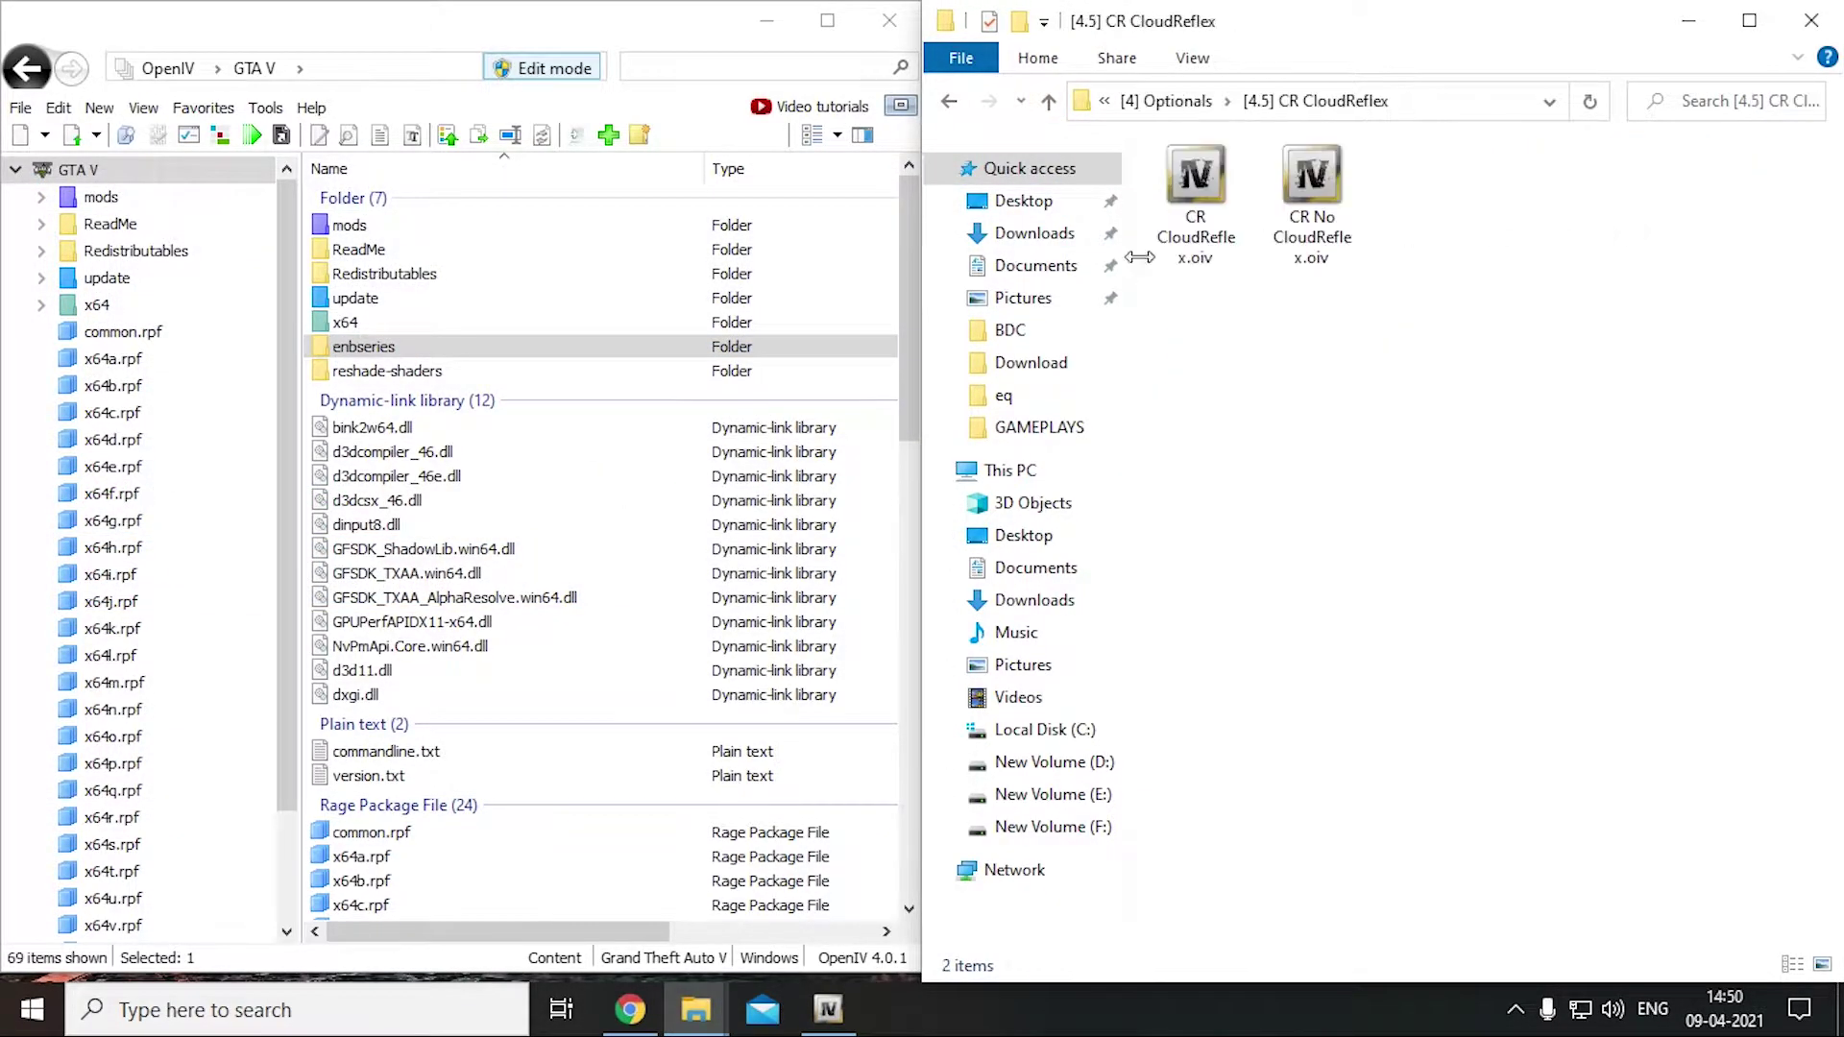
left_click_drag(762, 408, 764, 411)
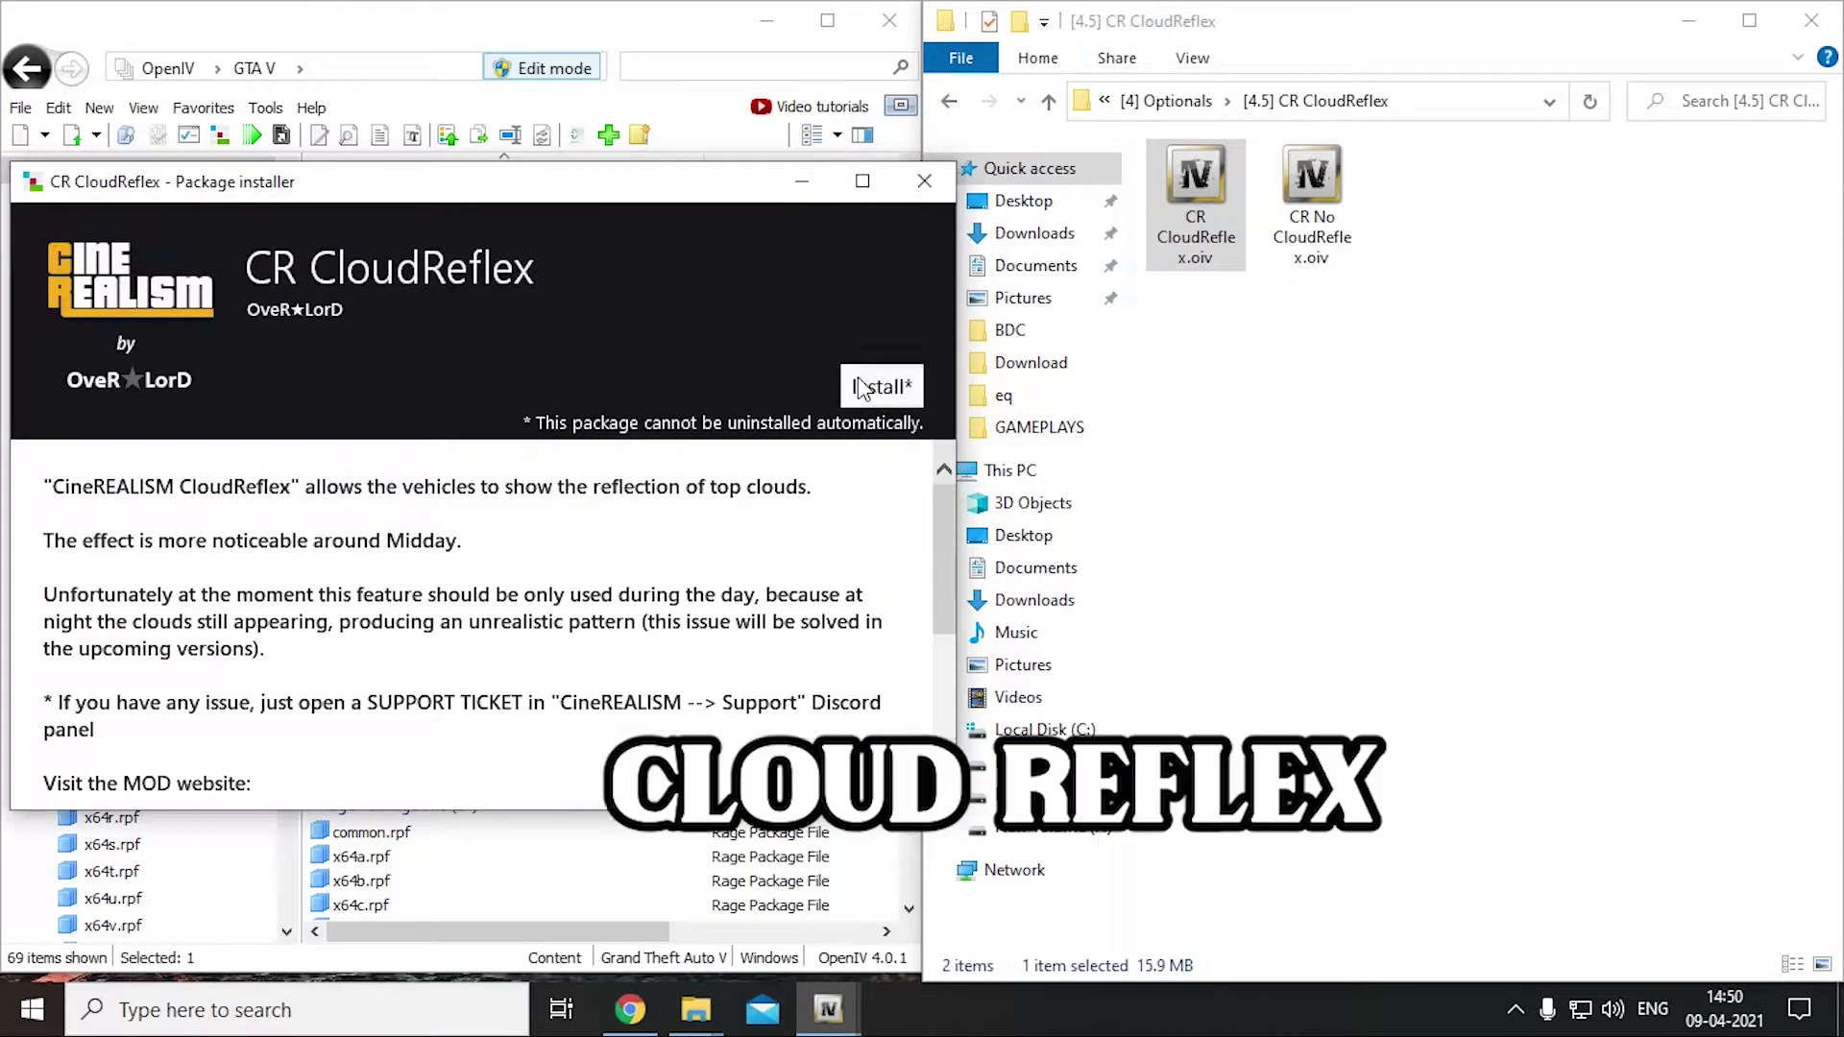
left_click(859, 387)
left_click(590, 452)
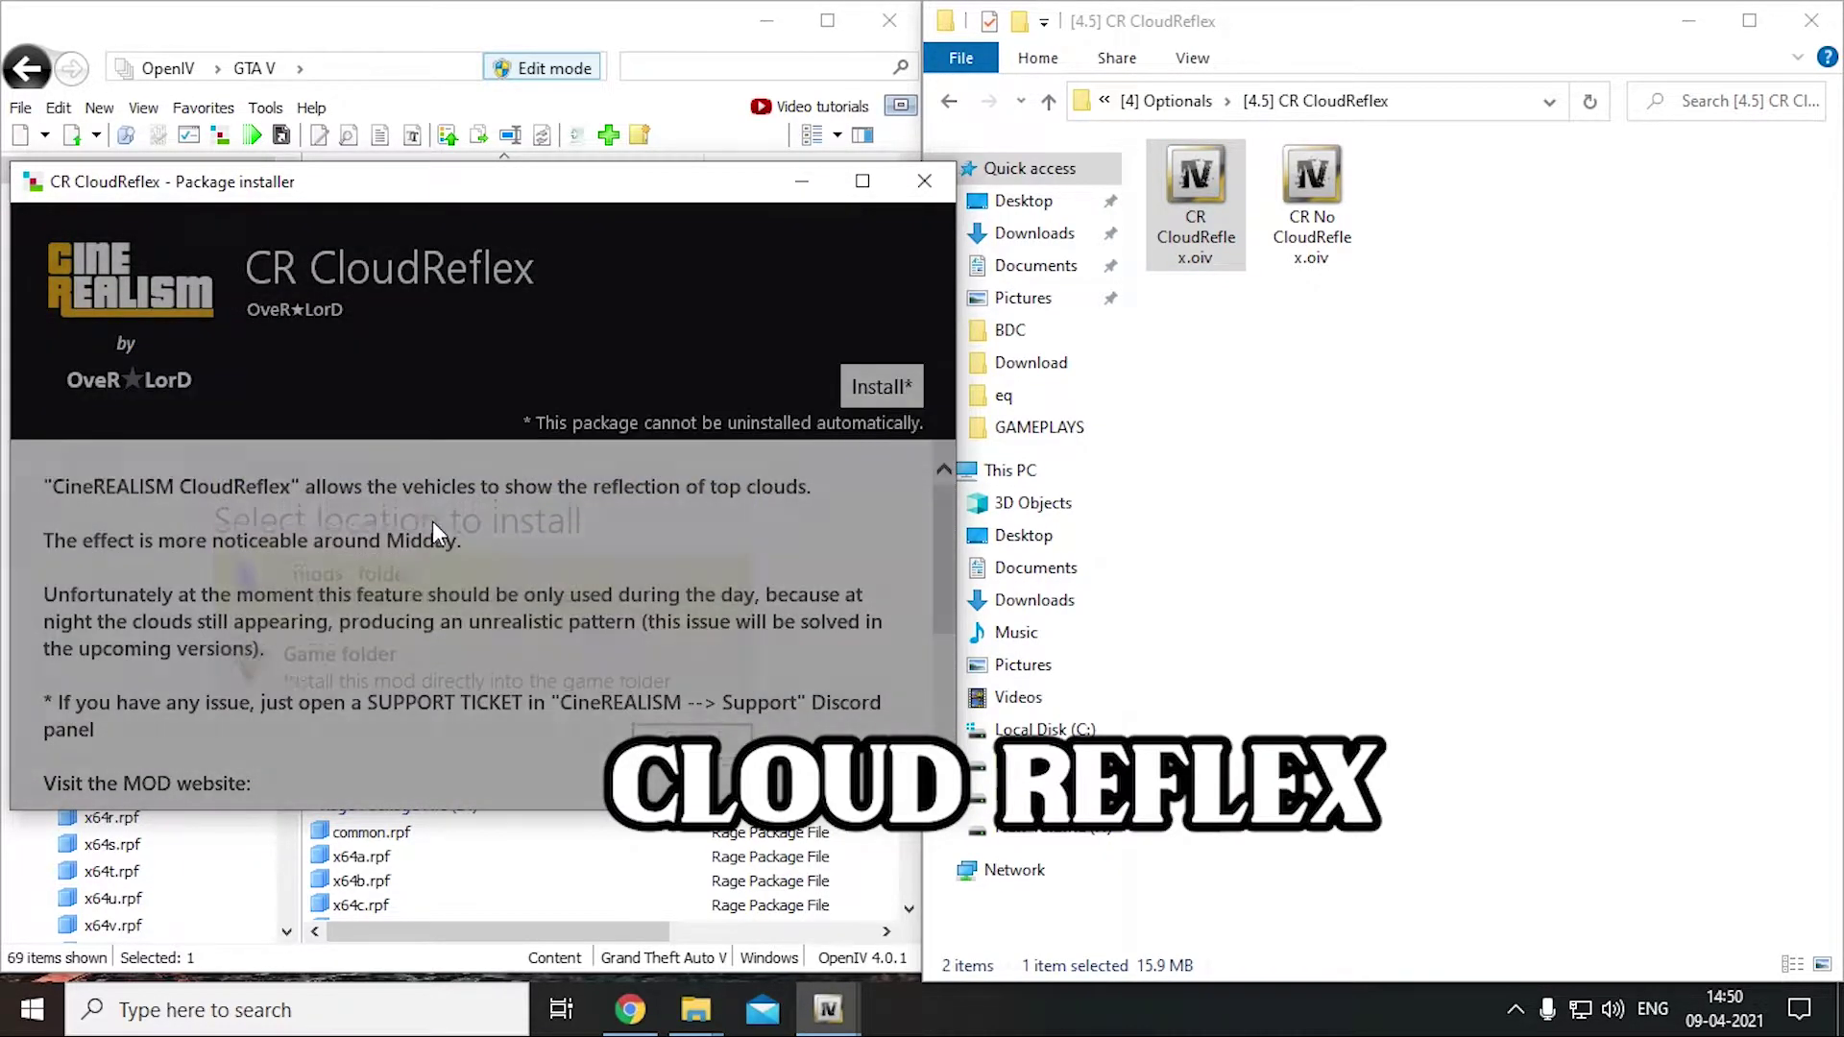
left_click(361, 569)
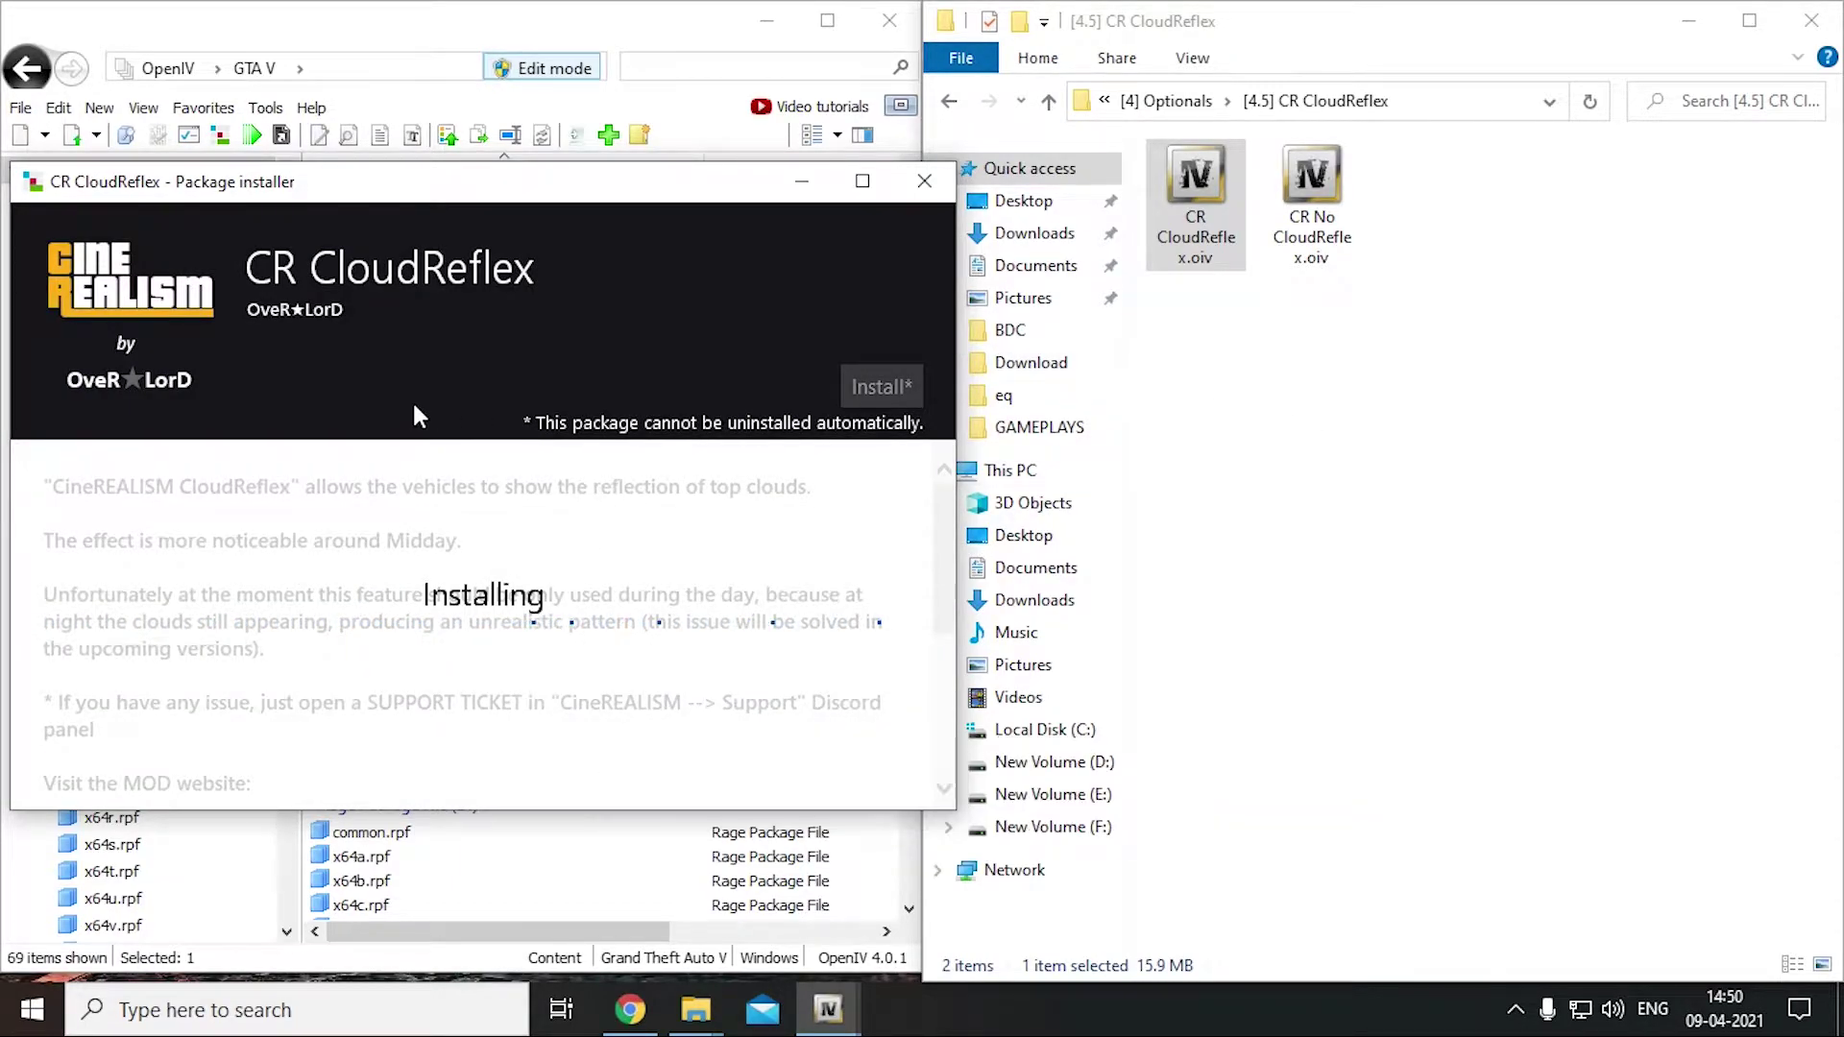
Open the [4.6] CR Building Lights folder and close the CR CloudReflex package installer
left_click(1048, 102)
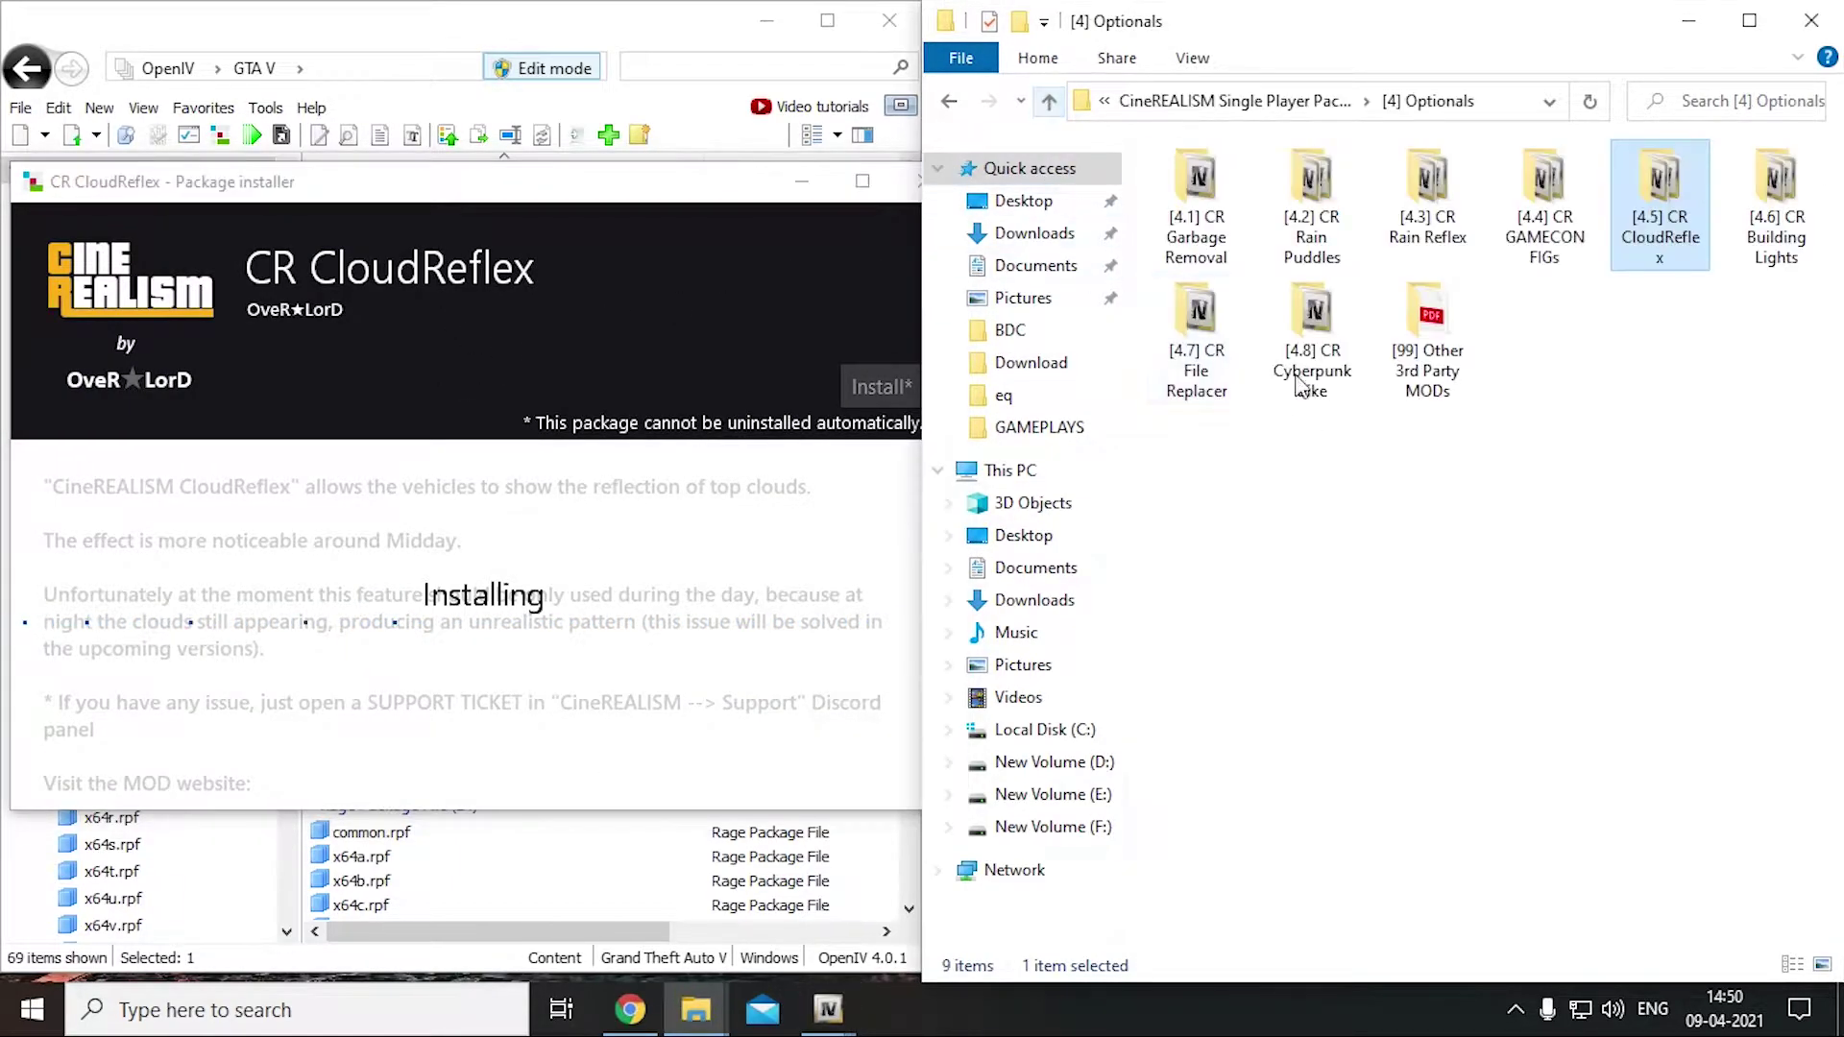
double_click(1773, 227)
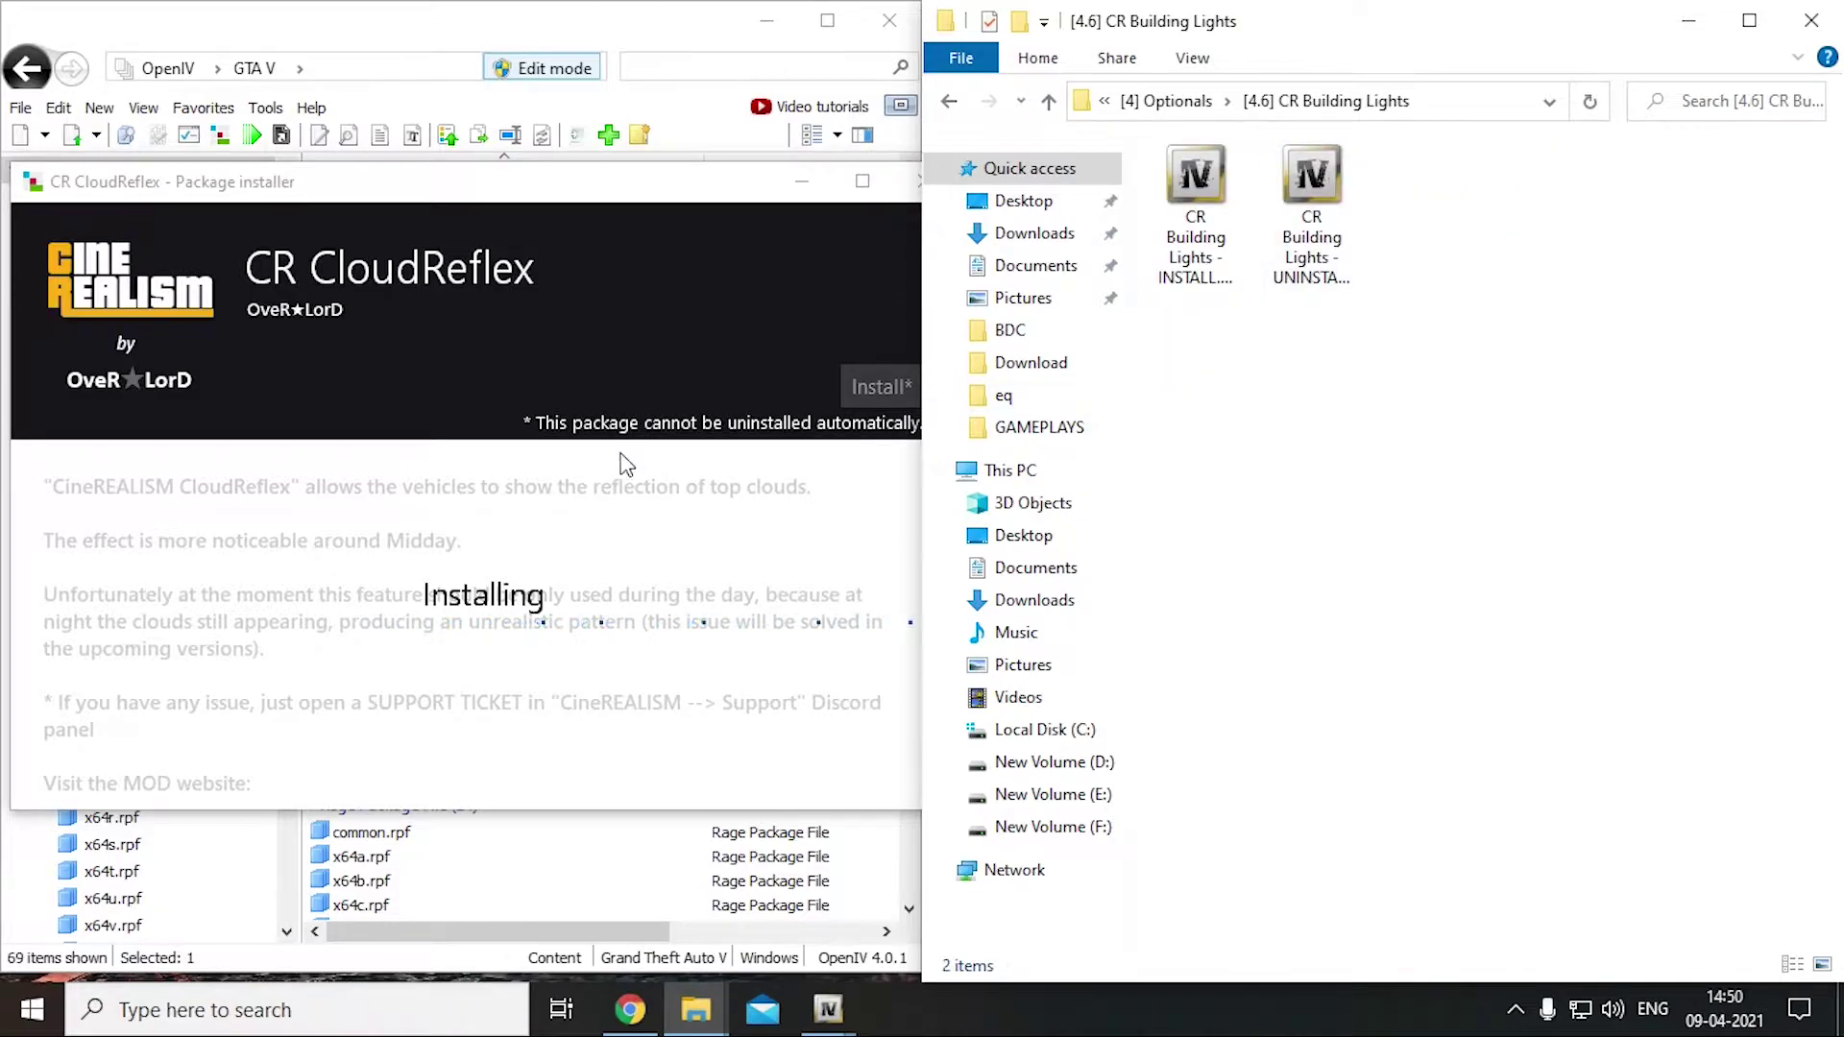
left_click(911, 181)
Install the CR Building Lights - INSTALL package from the [4.6] CR Building Lights folder into the mods folder
left_click_drag(1154, 253, 1139, 202)
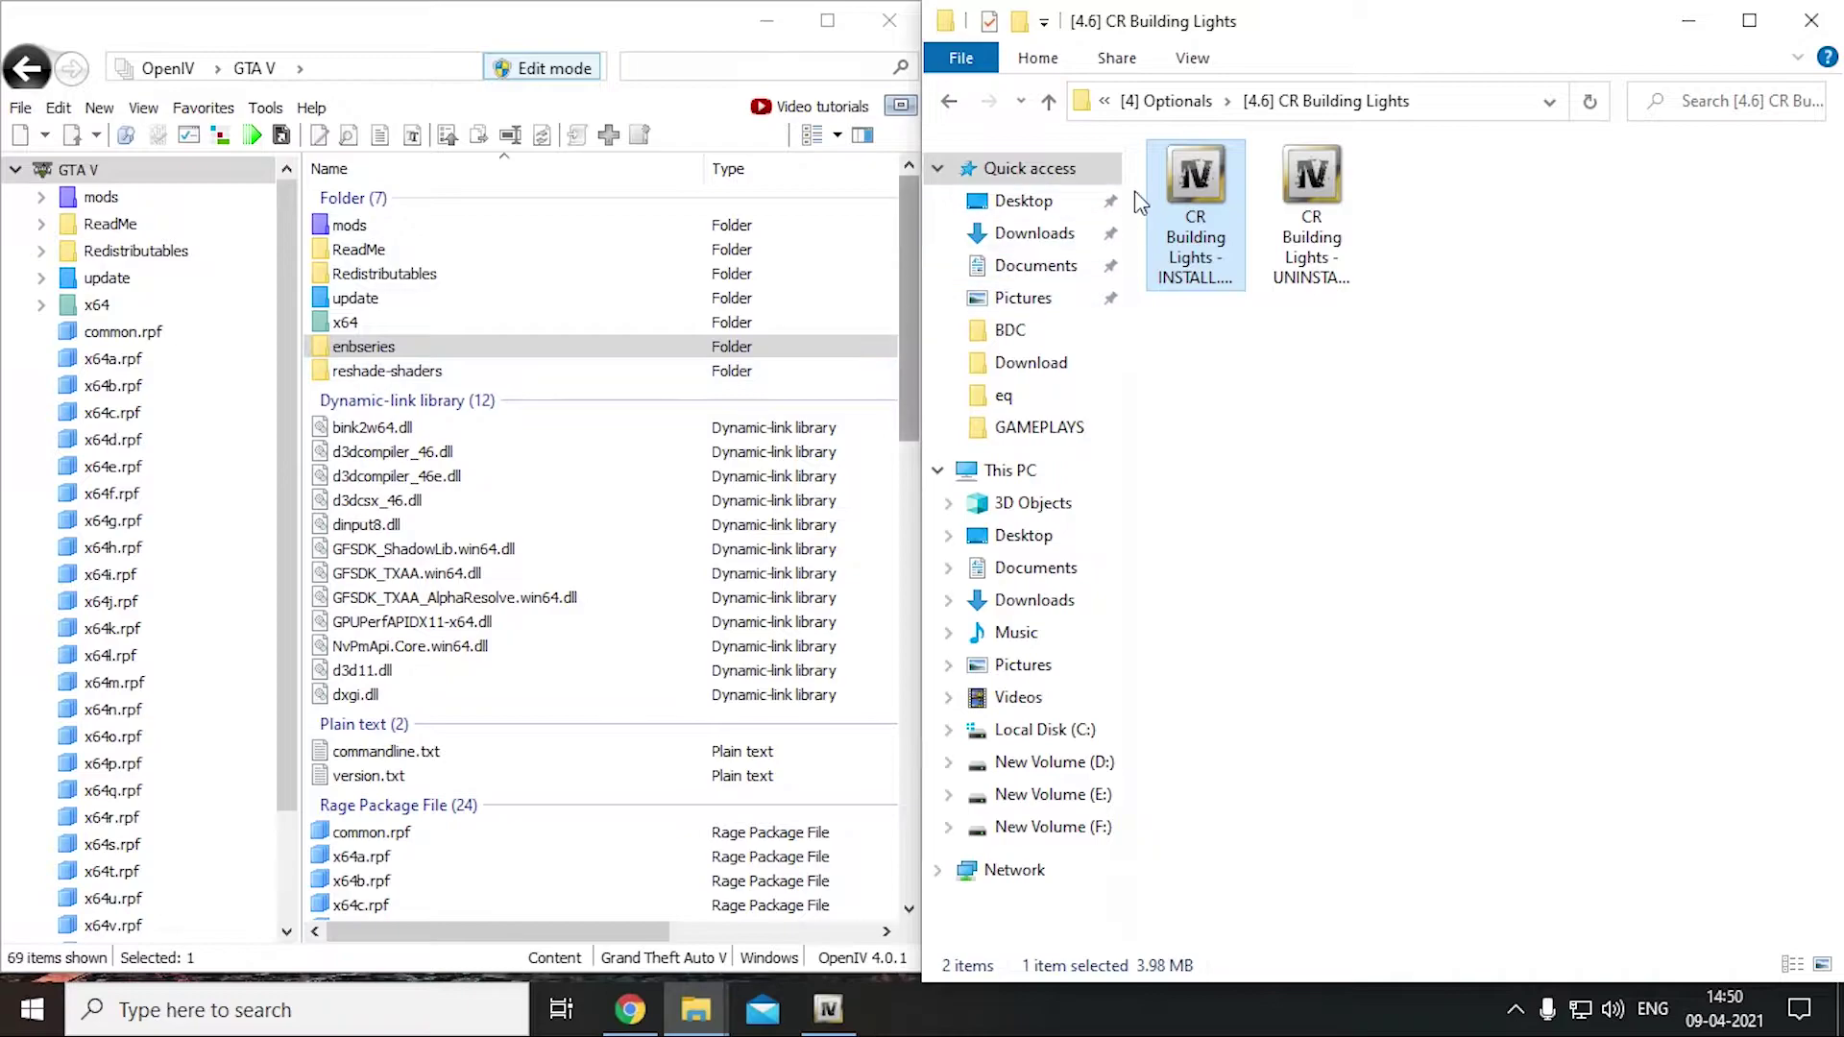
left_click_drag(919, 909, 805, 629)
left_click_drag(780, 368, 783, 371)
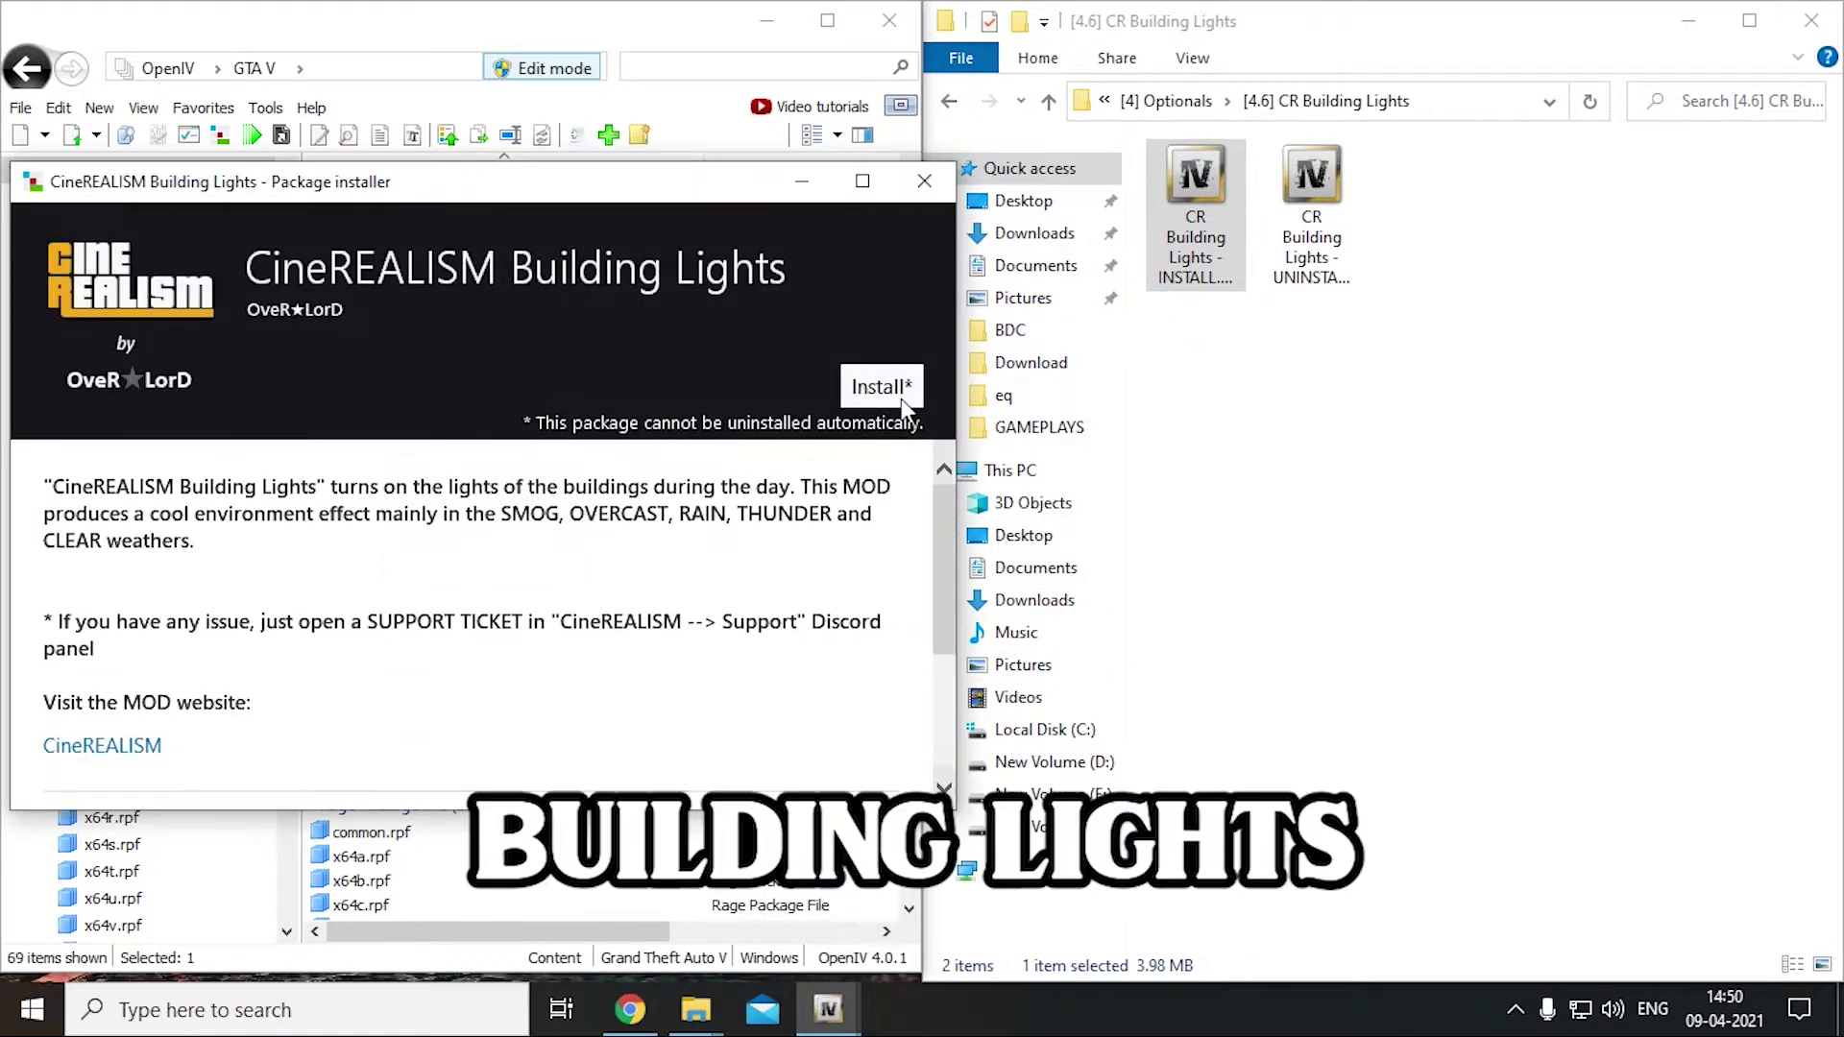
left_click(881, 386)
left_click(365, 451)
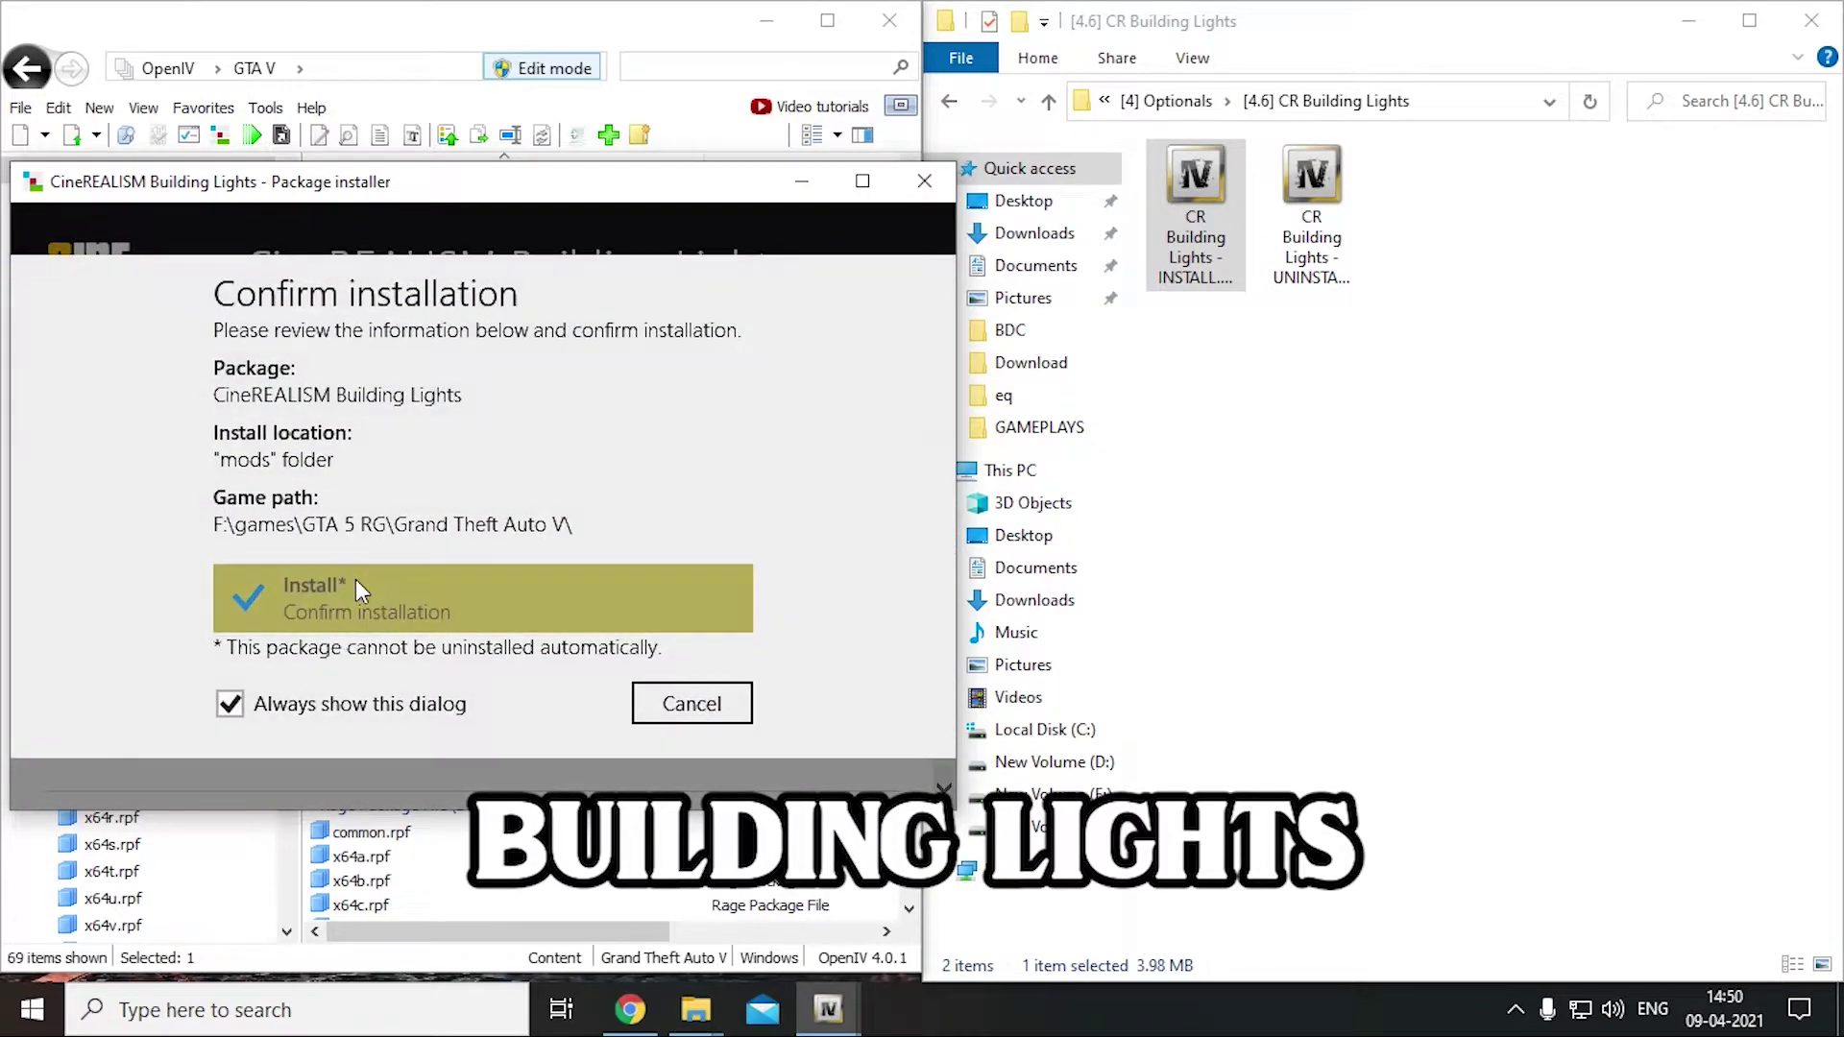
left_click(358, 589)
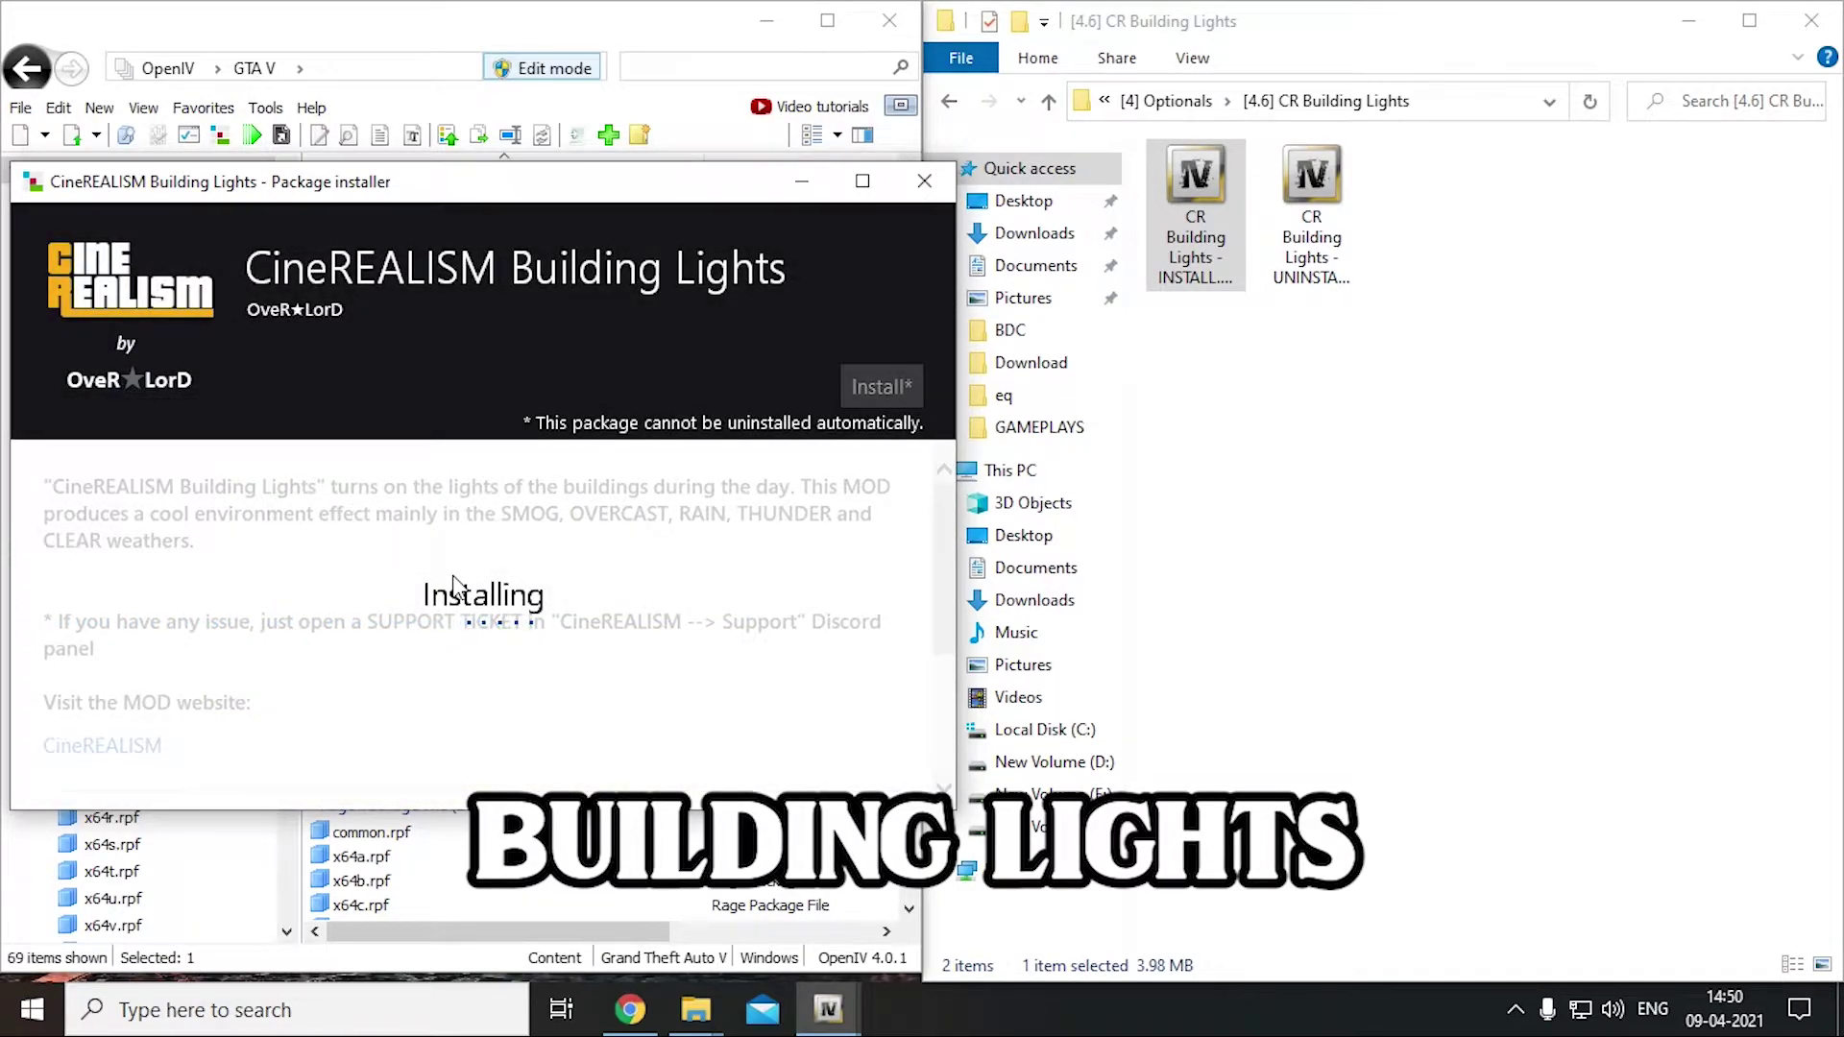
Open the [4.8] CR Cyberpunk Bike folder and close the CineREALISM Building Lights package installer
left_click(1050, 103)
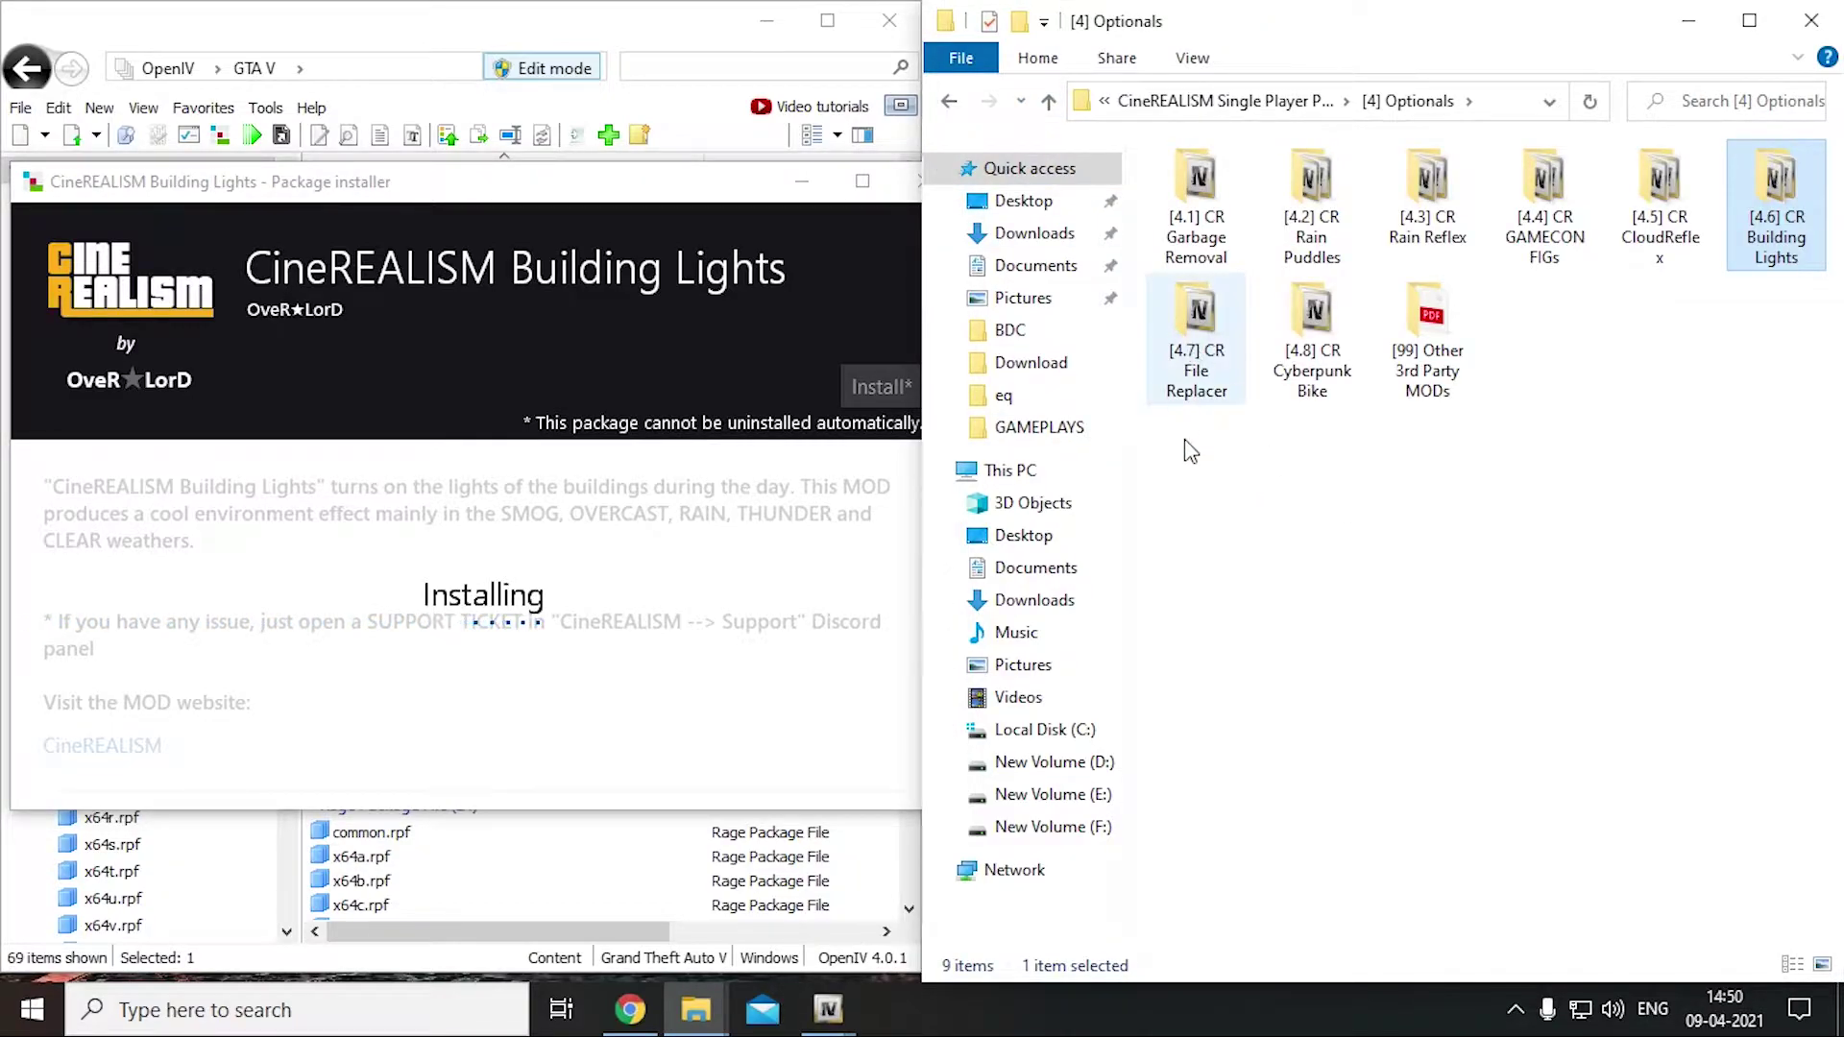
double_click(1335, 357)
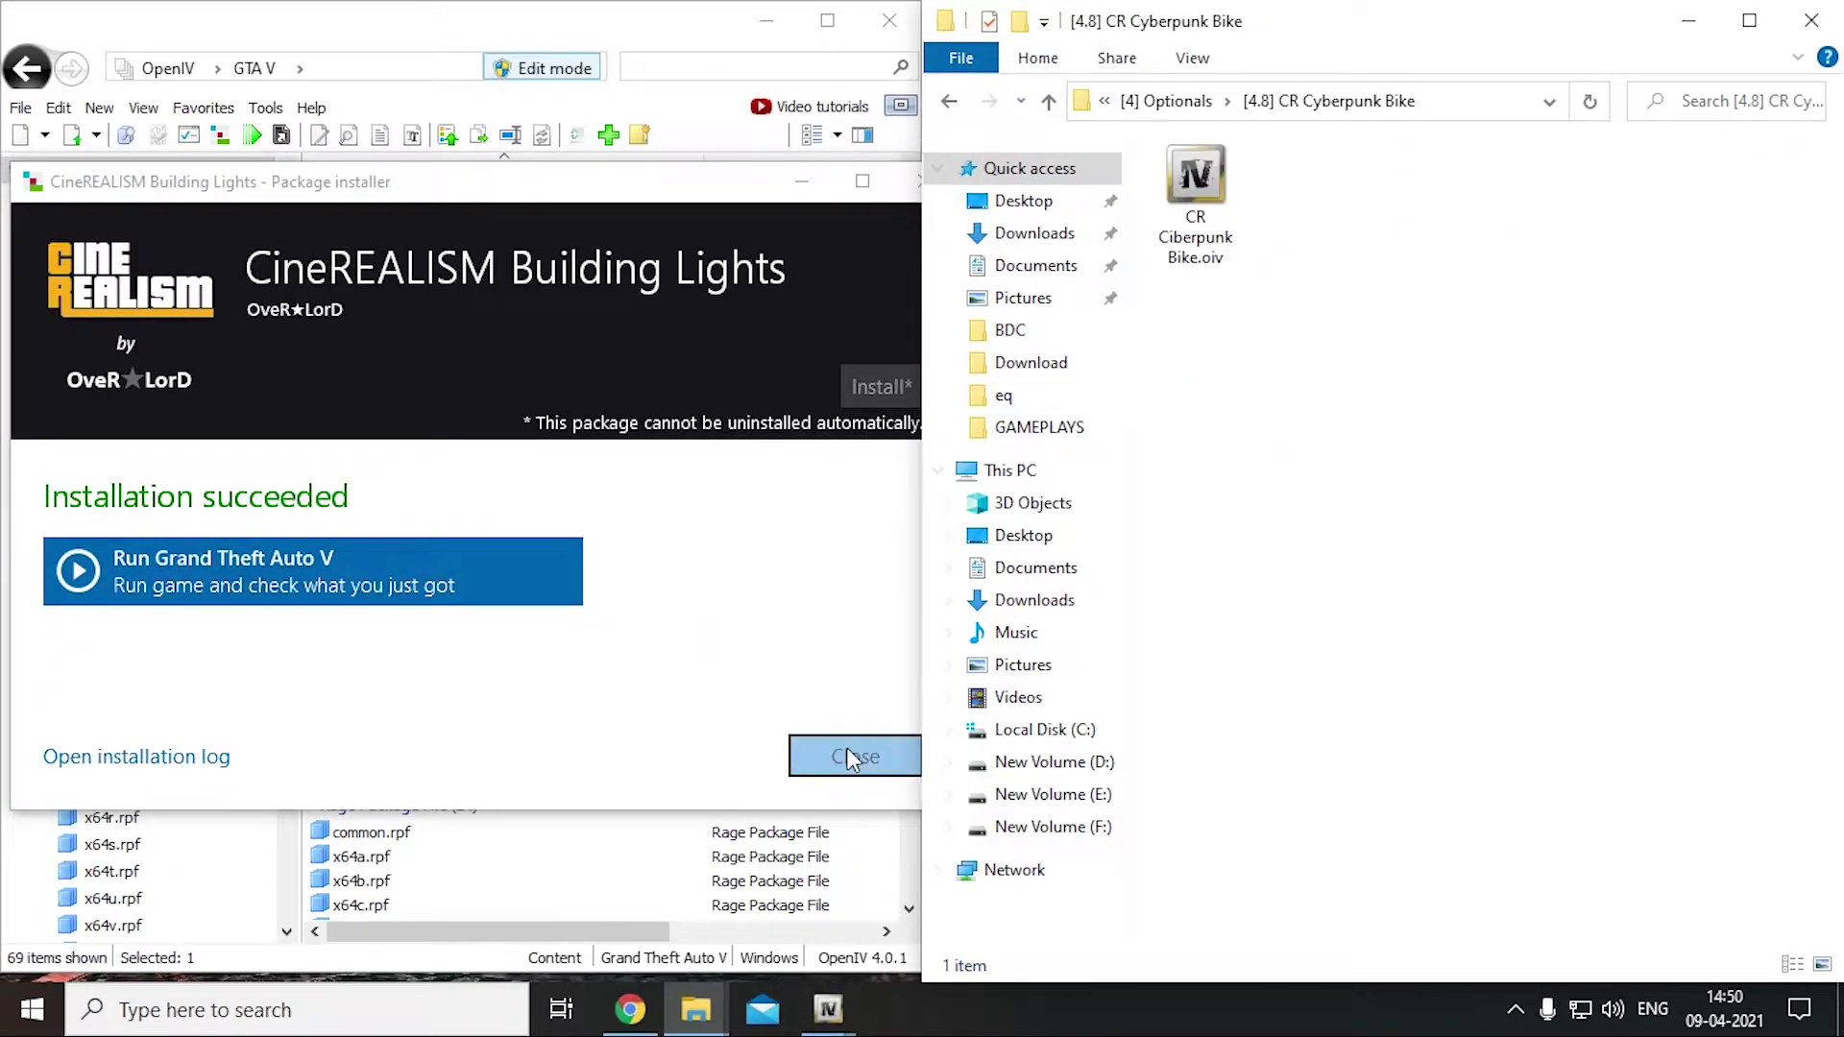
left_click(852, 759)
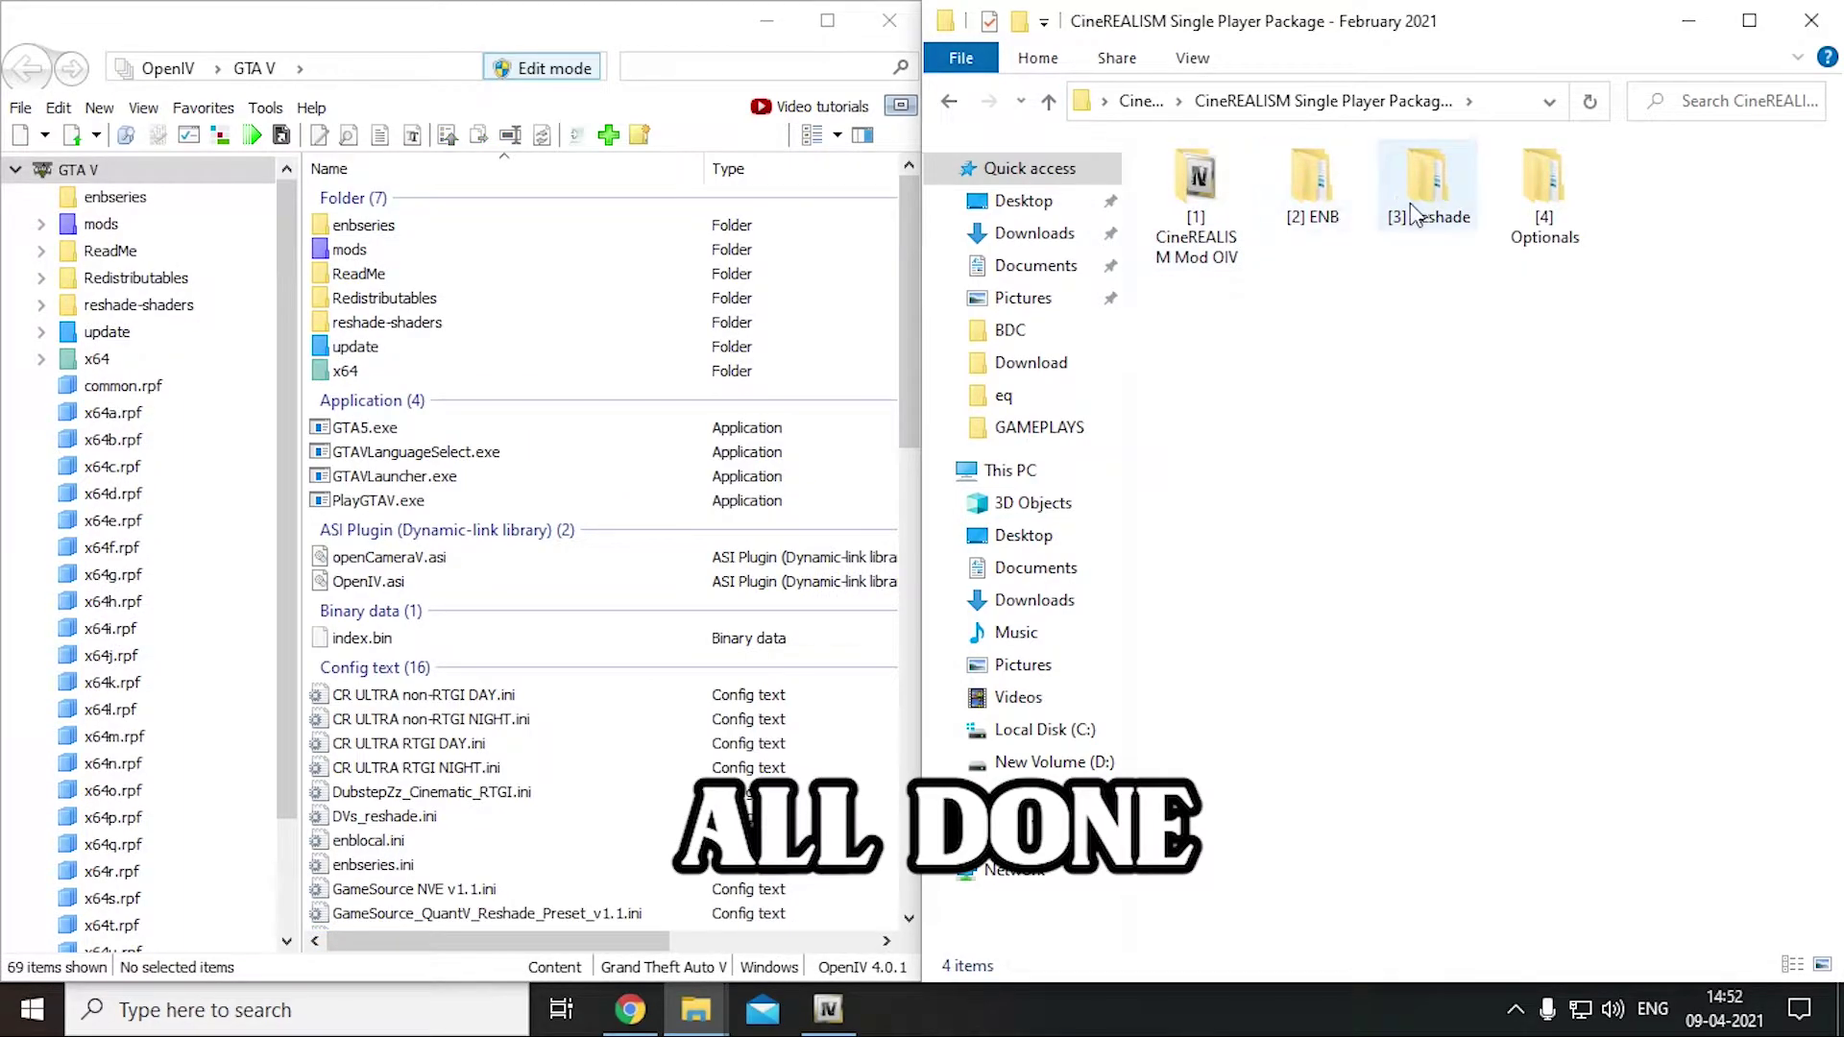
Close the CineREALISM package folder and open the desktop's New folder side by side with the Grand Theft Auto V game directory
left_click(1838, 36)
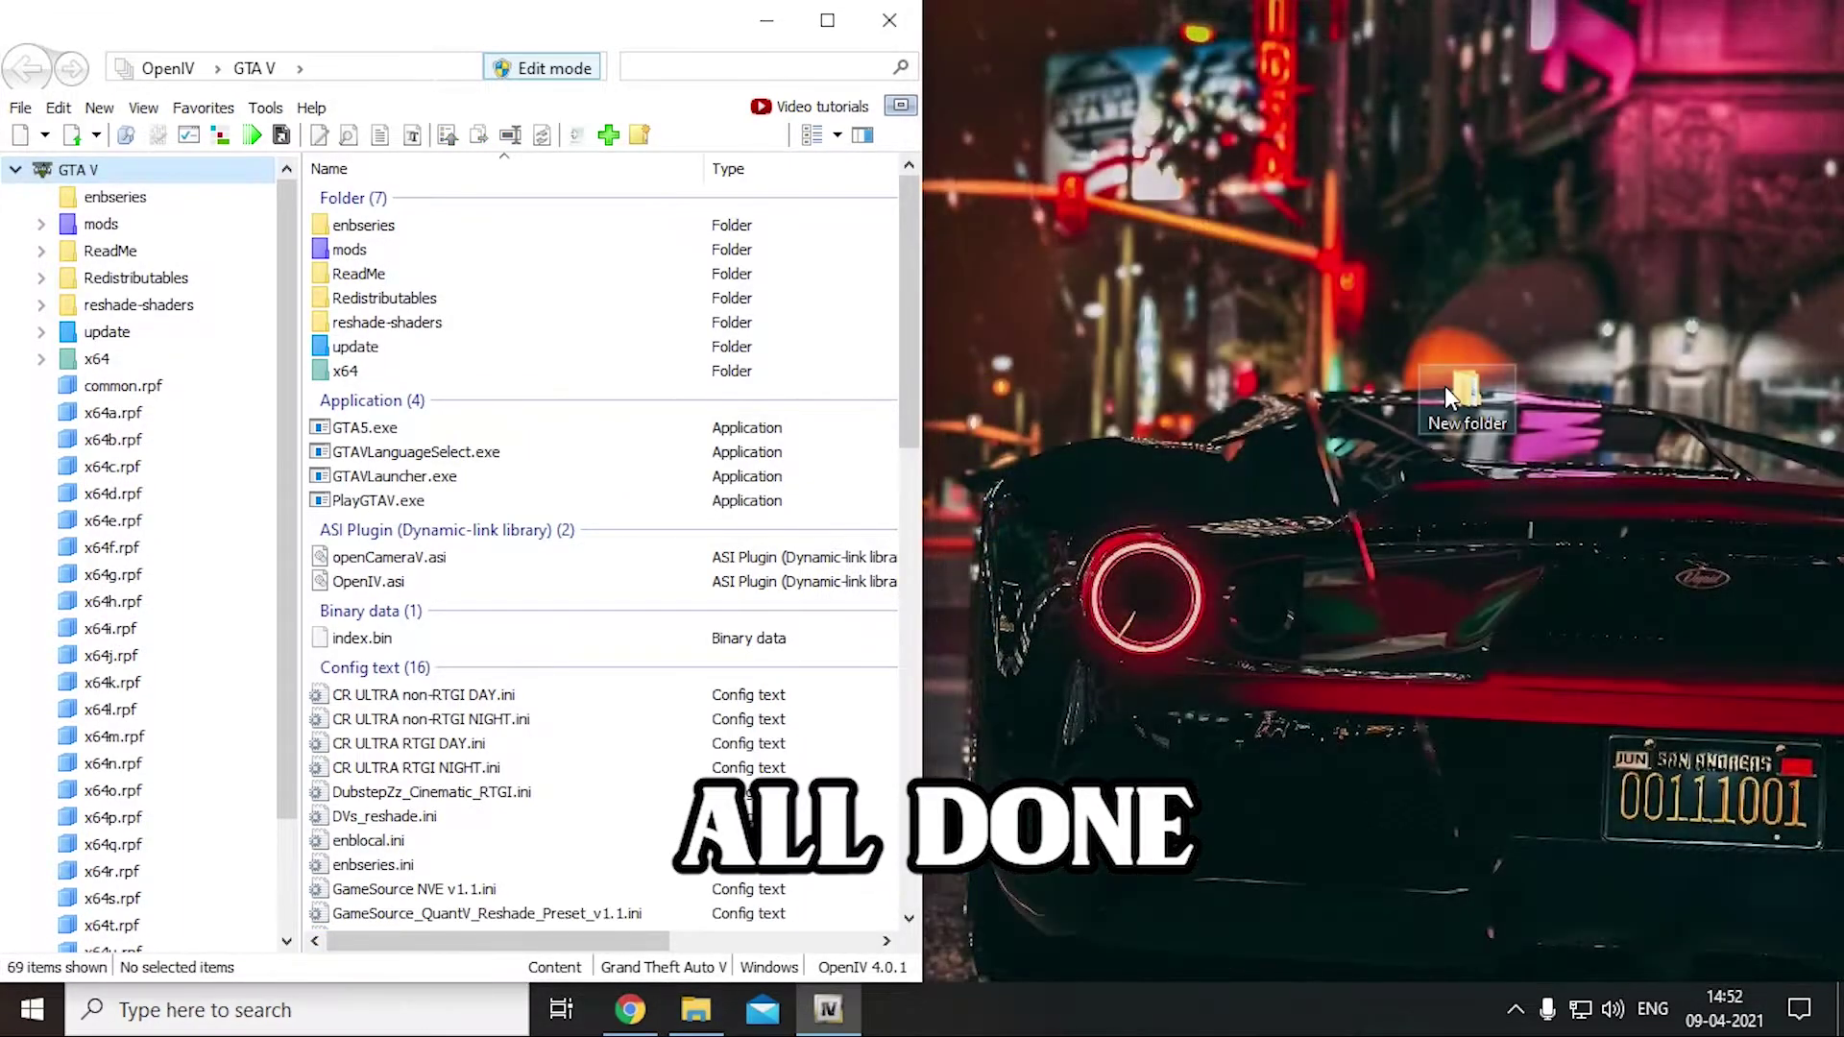
double_click(1467, 394)
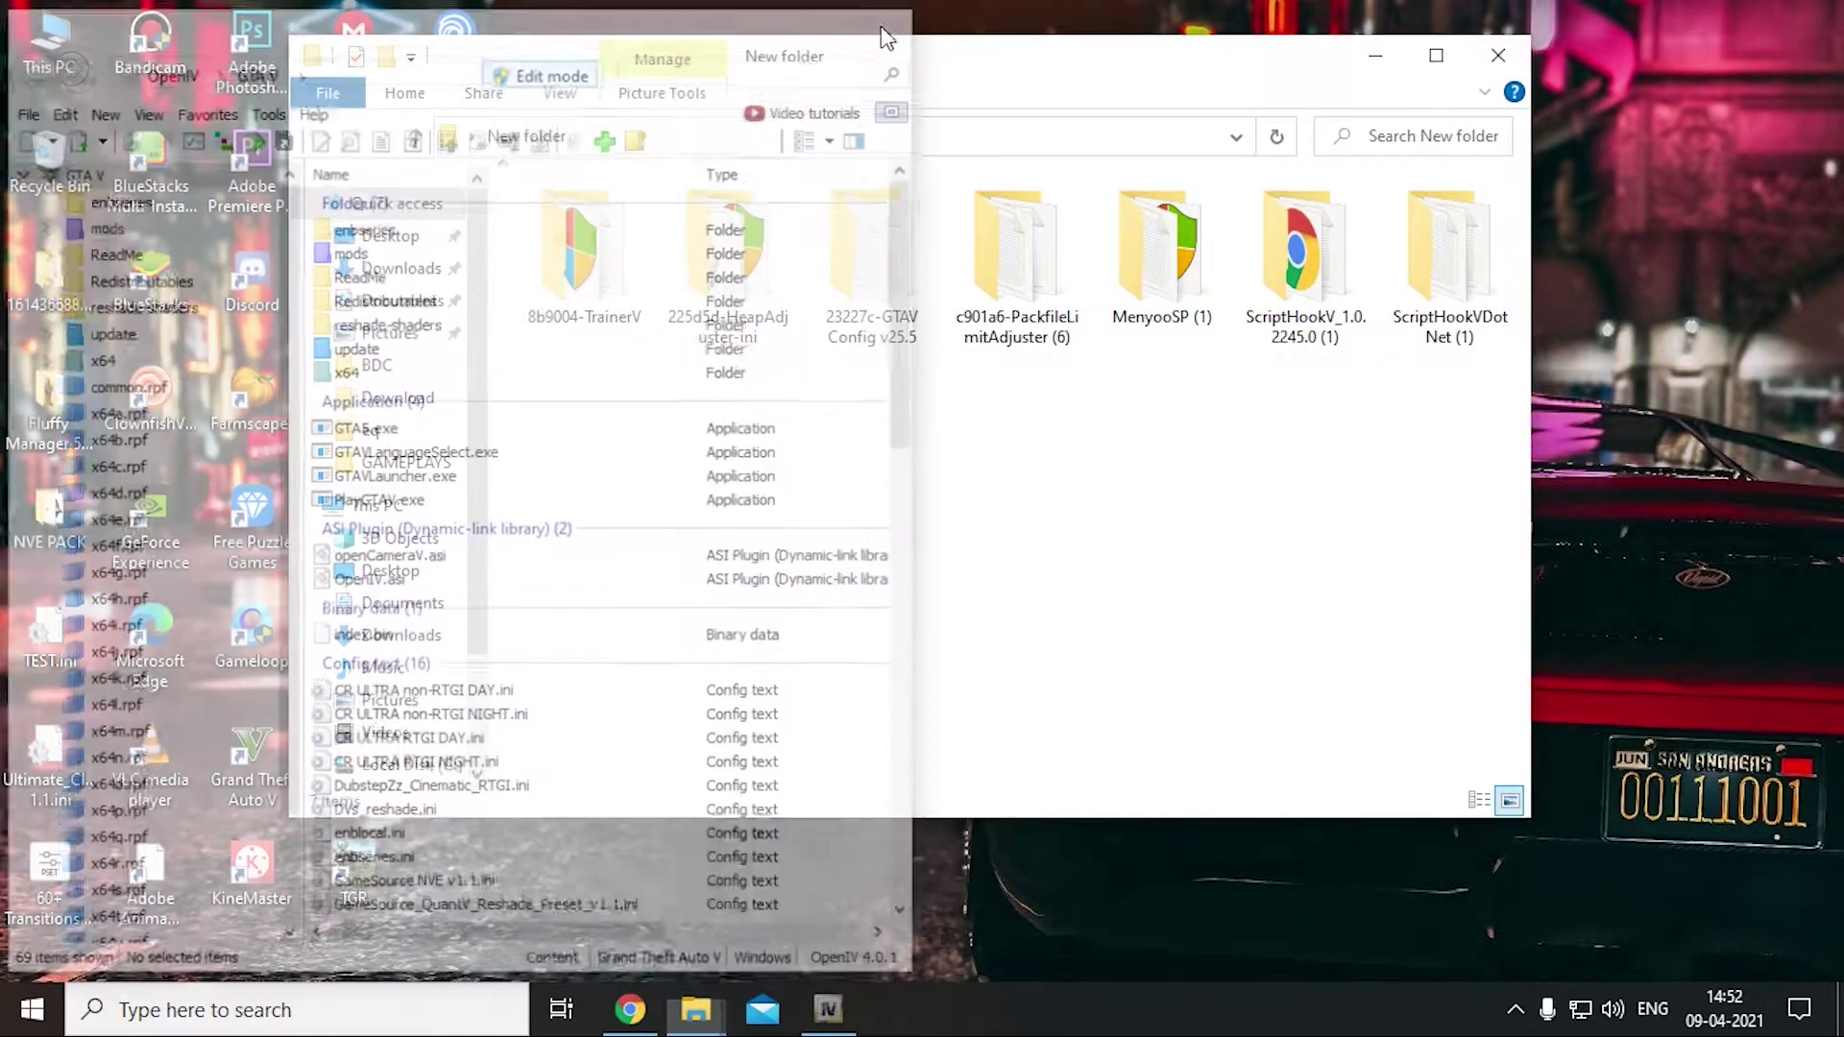
key("super+Right")
left_click(641, 245)
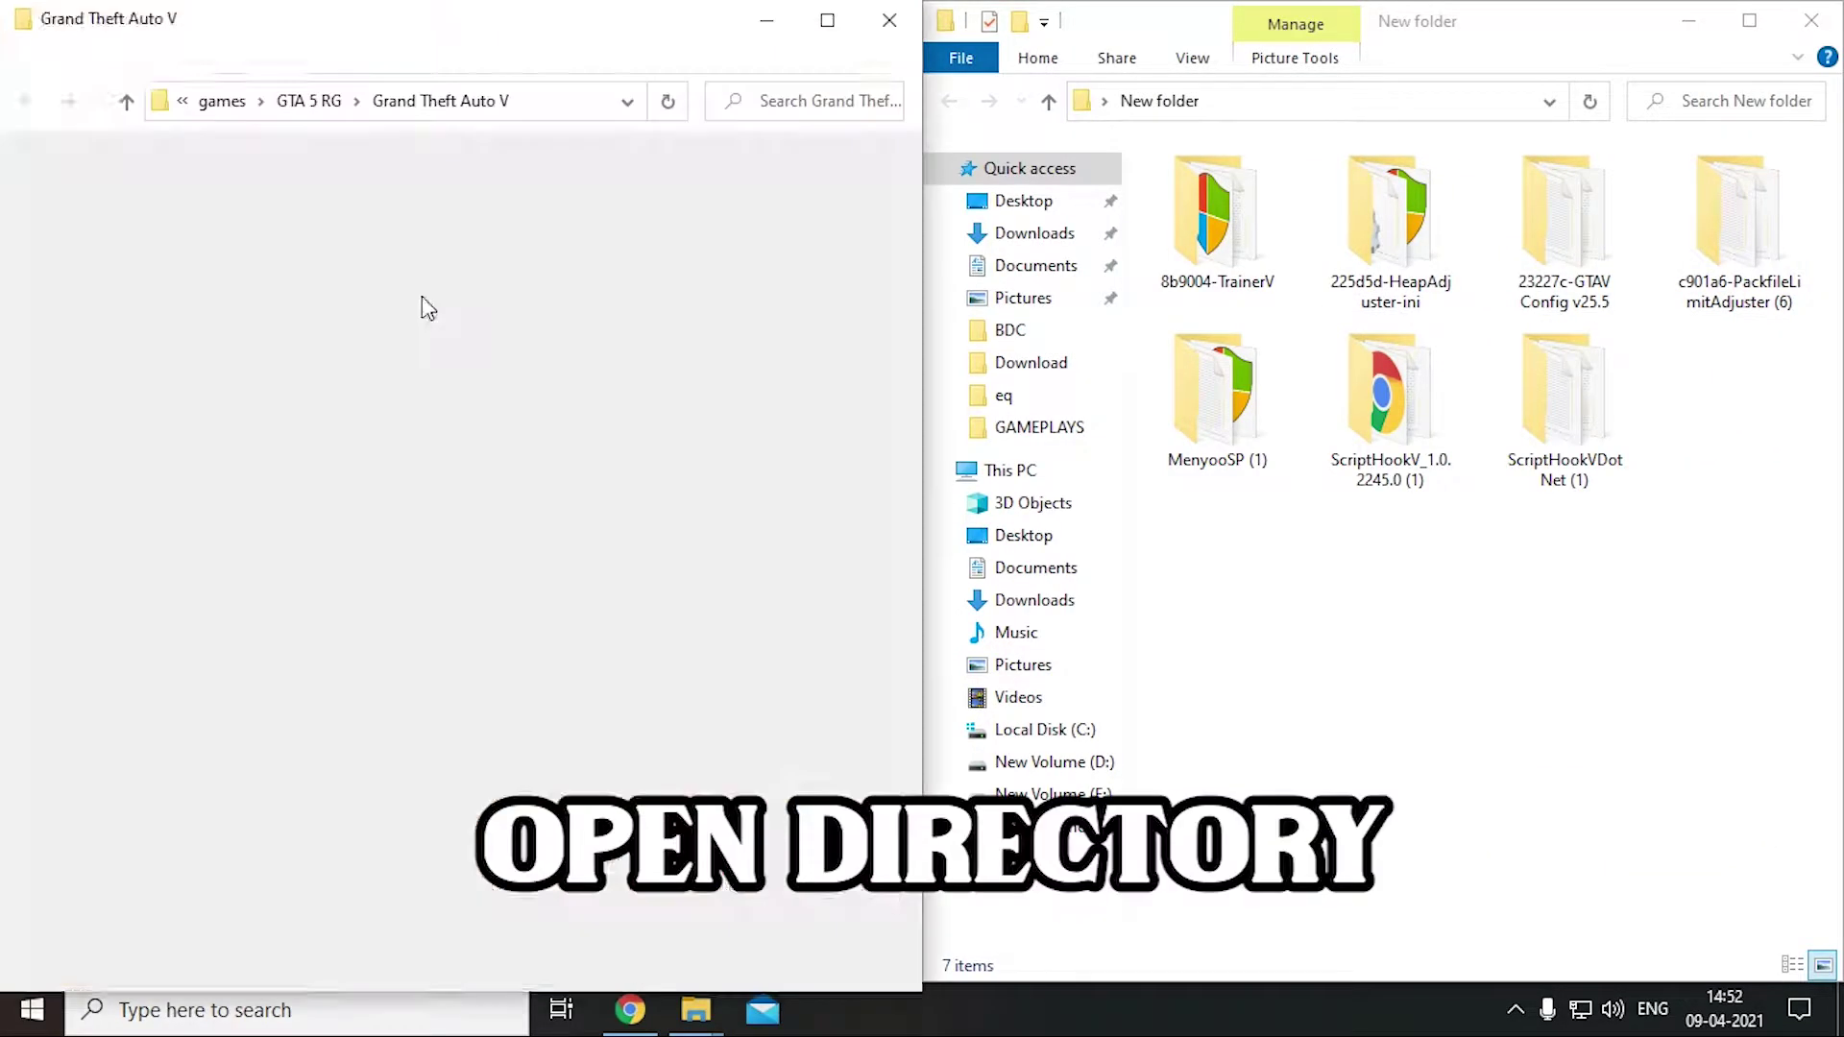
Copy TrainerV.asi and trainerv.ini from the 8b9004-TrainerV folder into the Grand Theft Auto V directory and return to New folder
double_click(1212, 231)
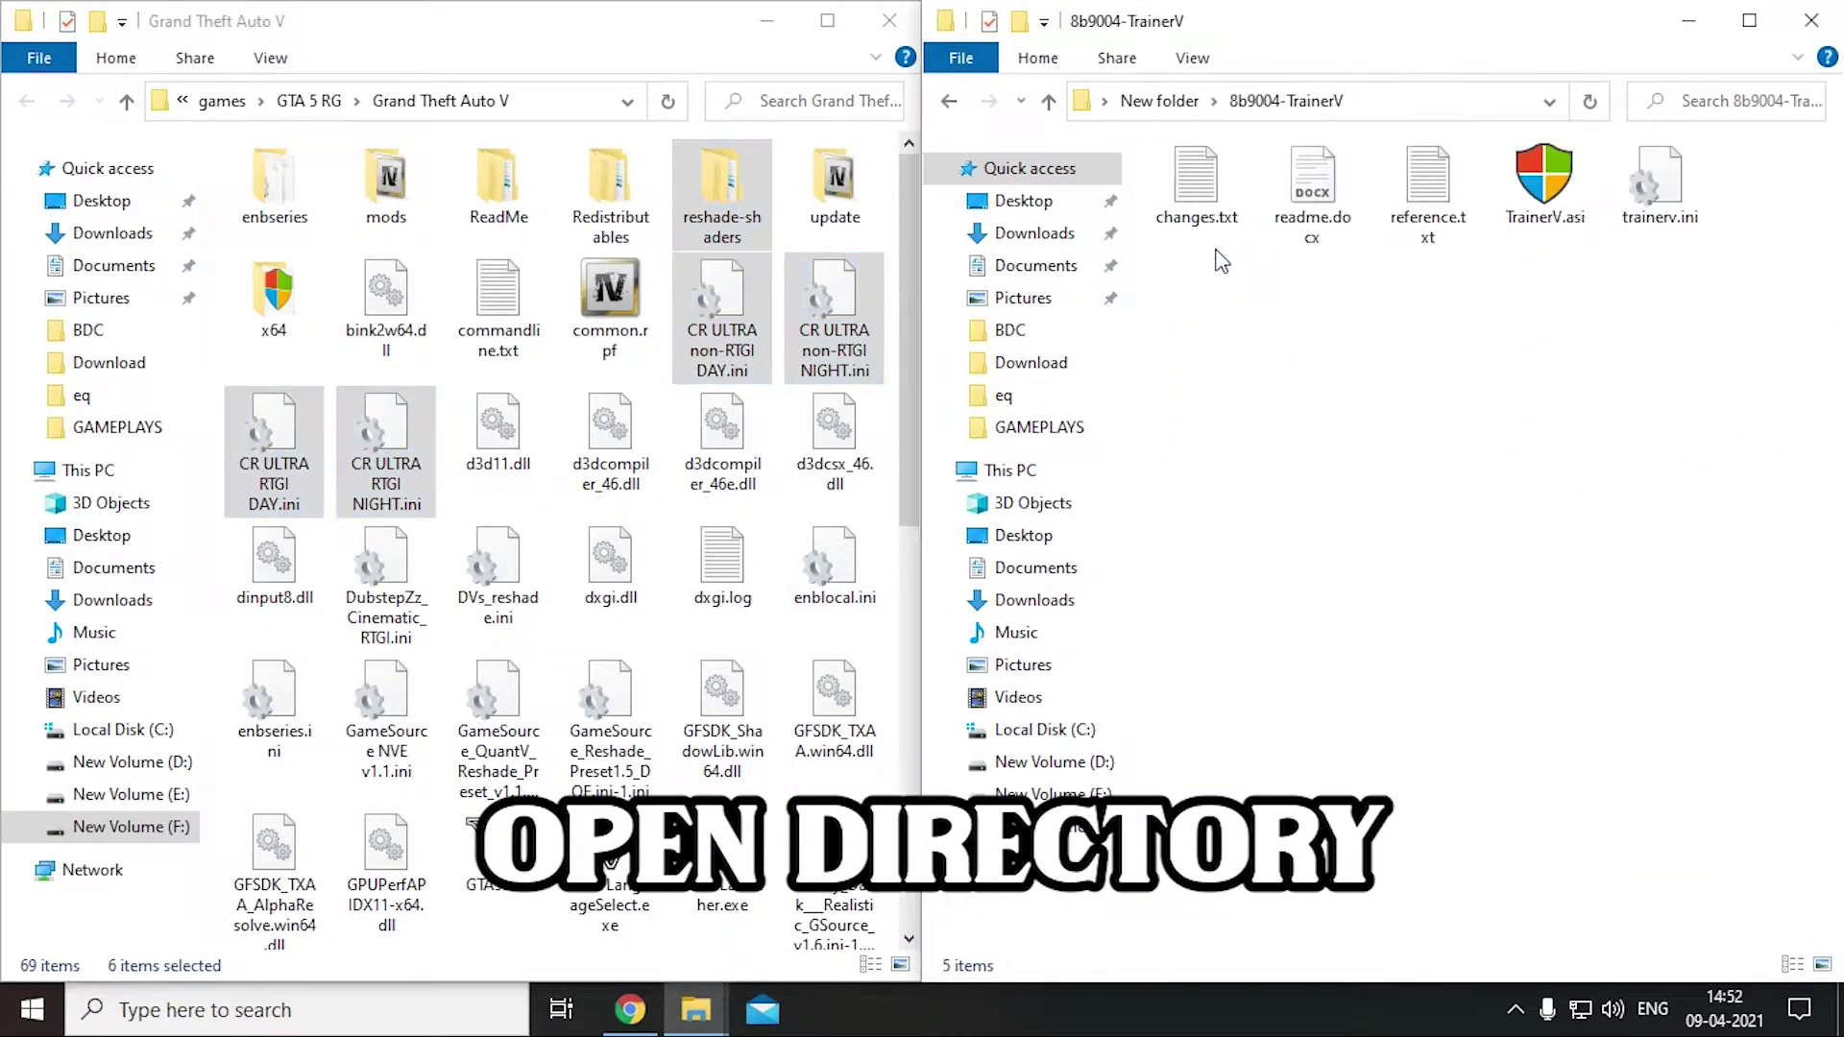
left_click(1580, 195)
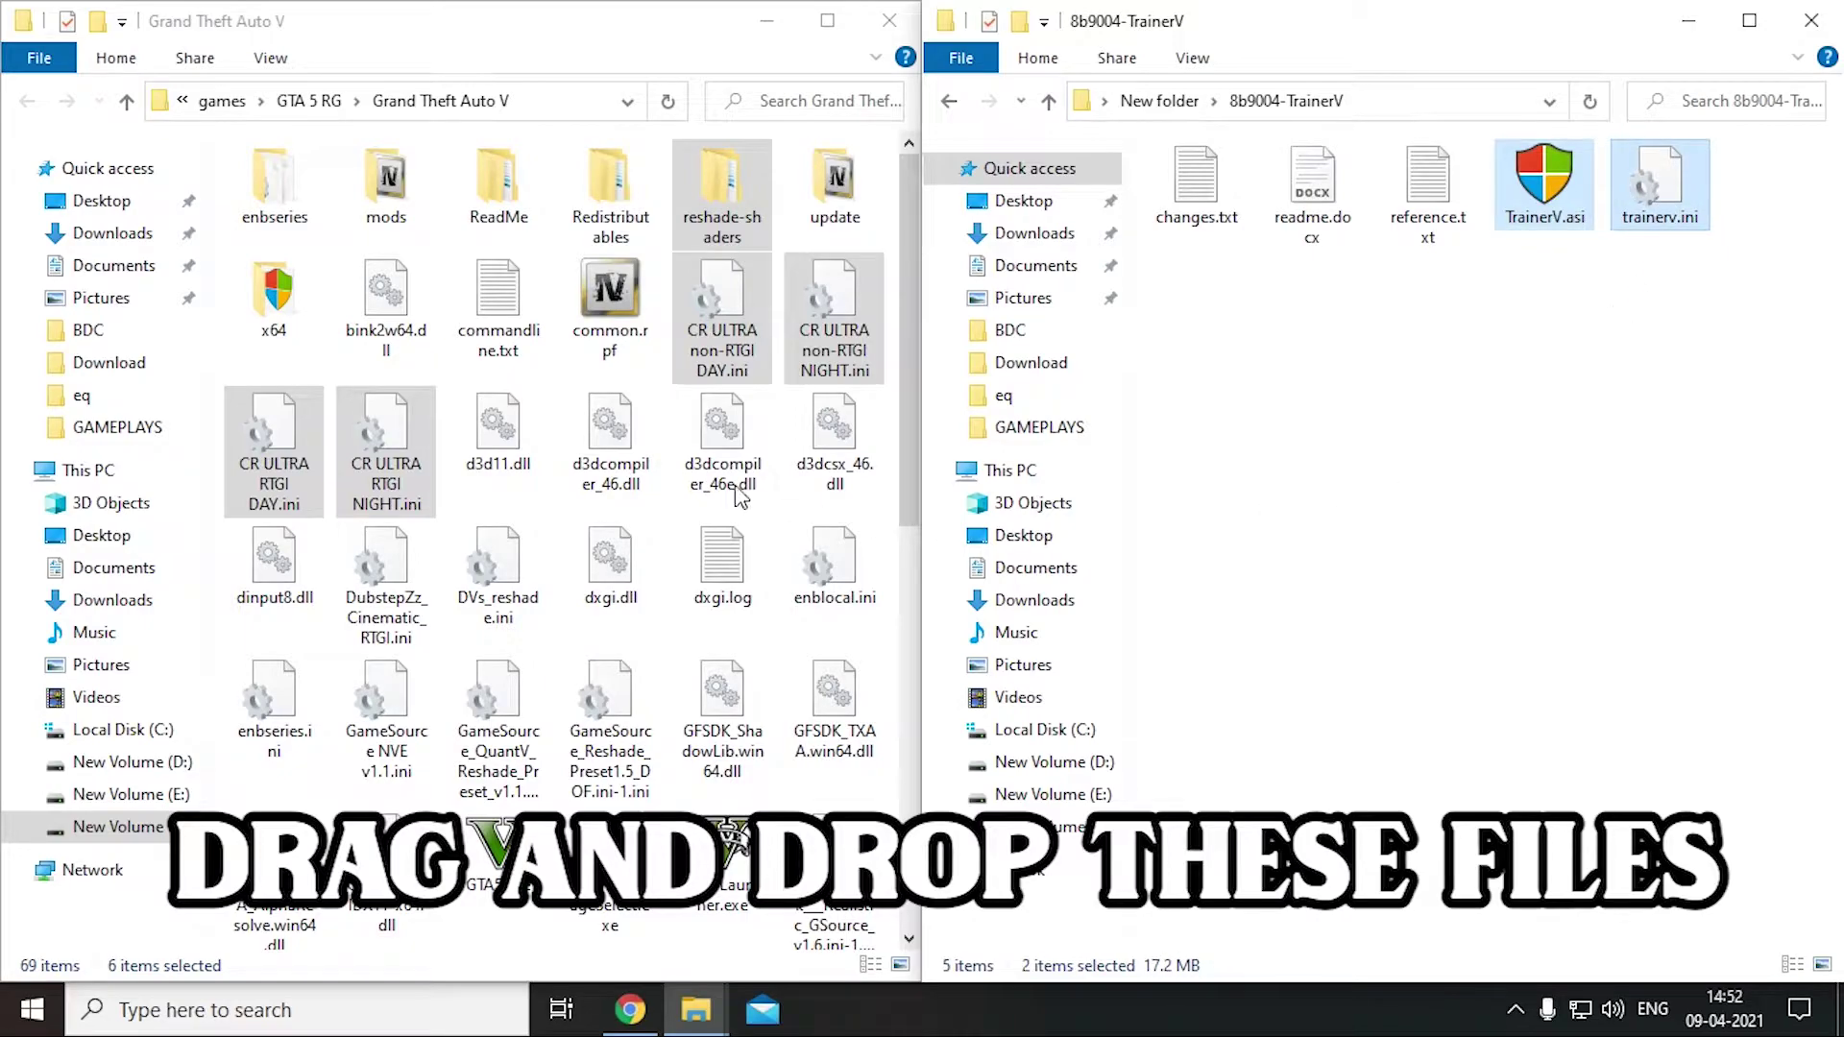
left_click_drag(1552, 247, 576, 391)
left_click(1054, 104)
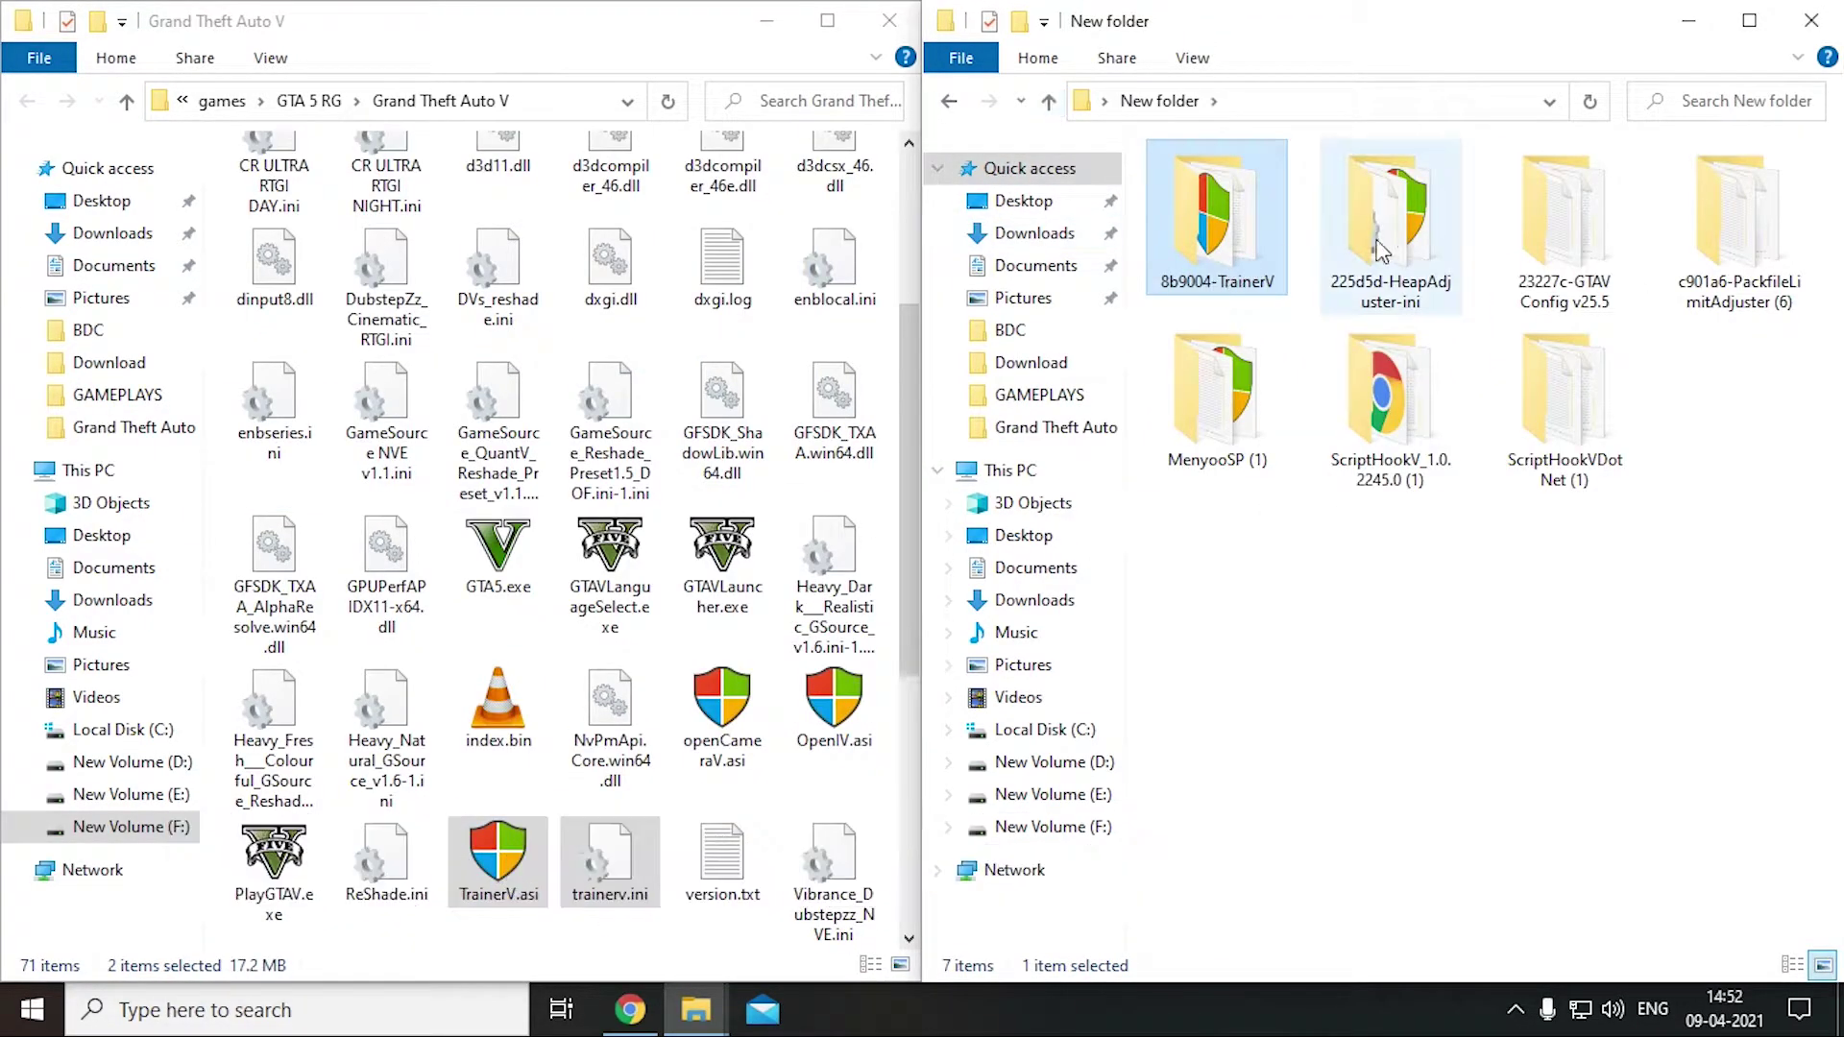
Copy HeapAdjuster.asi and HeapAdjuster.ini from the 225d5d-HeapAdjuster-ini folder into the Grand Theft Auto V directory
double_click(1398, 235)
left_click_drag(1173, 324, 663, 345)
left_click(1054, 104)
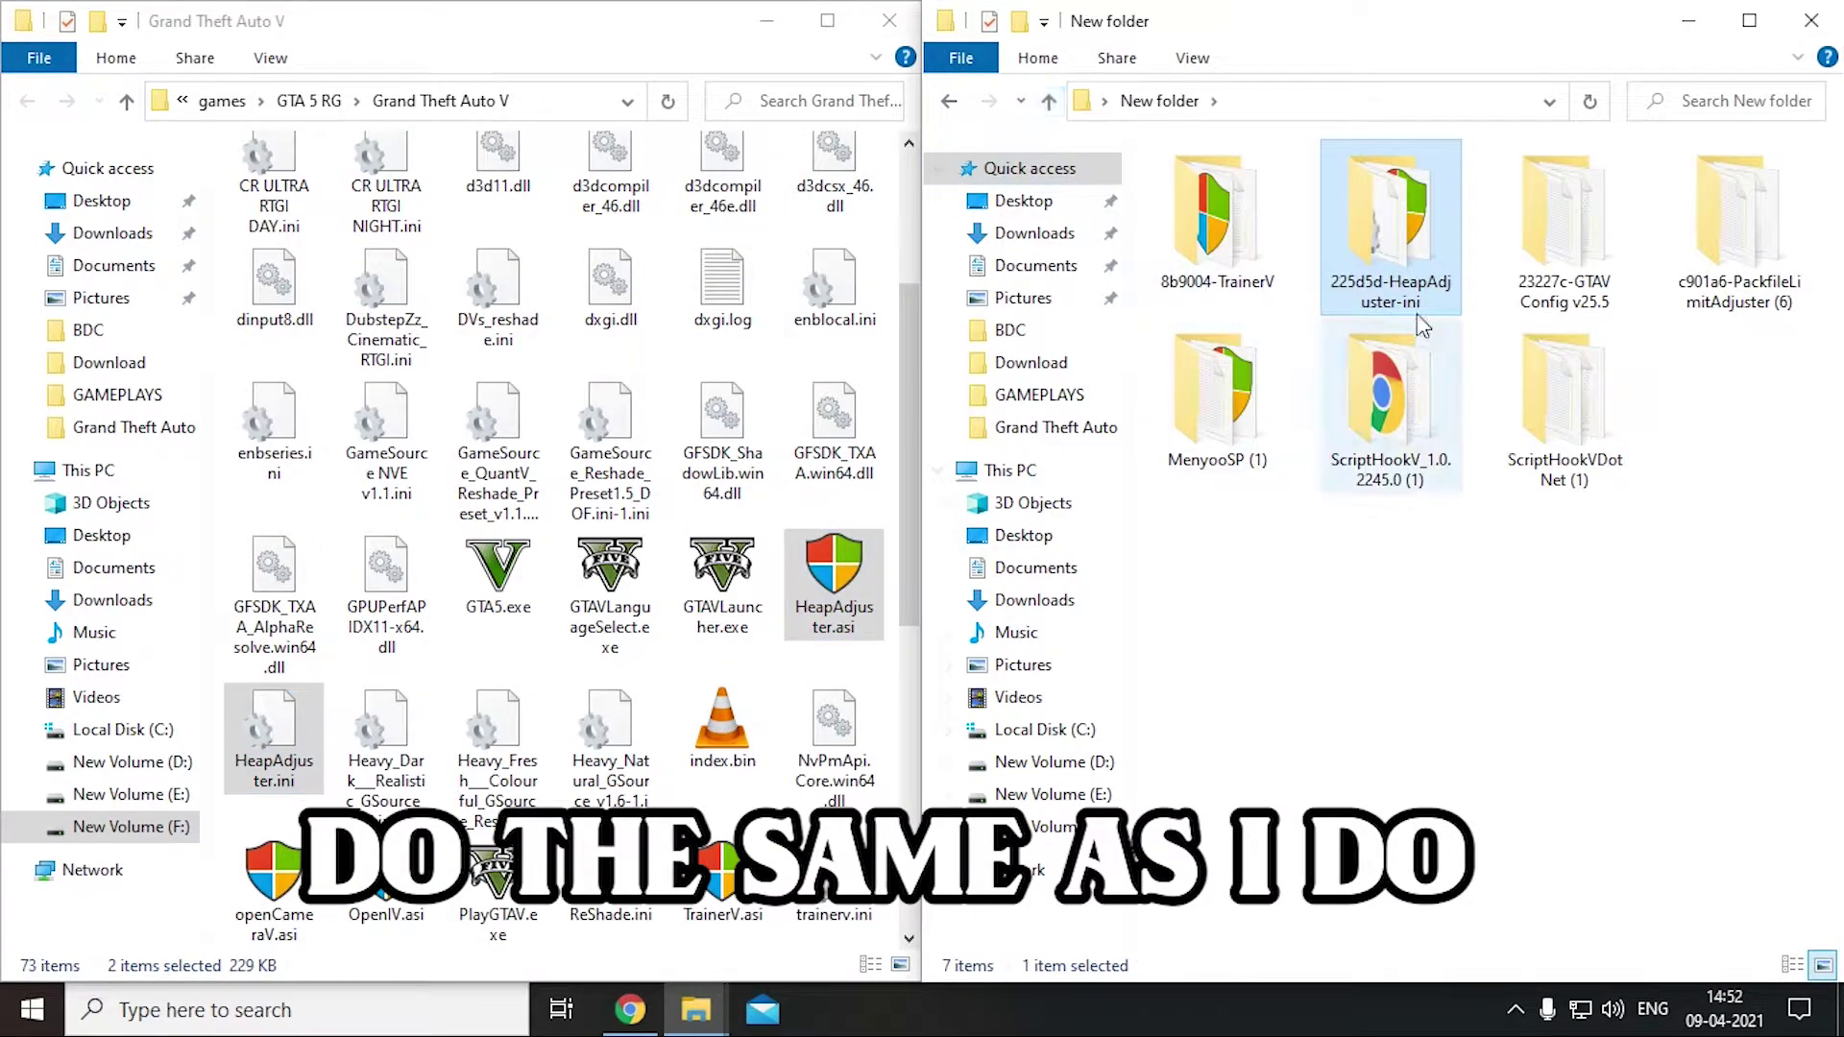
Check the GTAV Config v25.5 folder, and copy PackfileLimitAdjuster.asi and PackfileLimitAdjuster.ini from their own folder into the Grand Theft Auto V directory
double_click(1561, 230)
left_click(1054, 101)
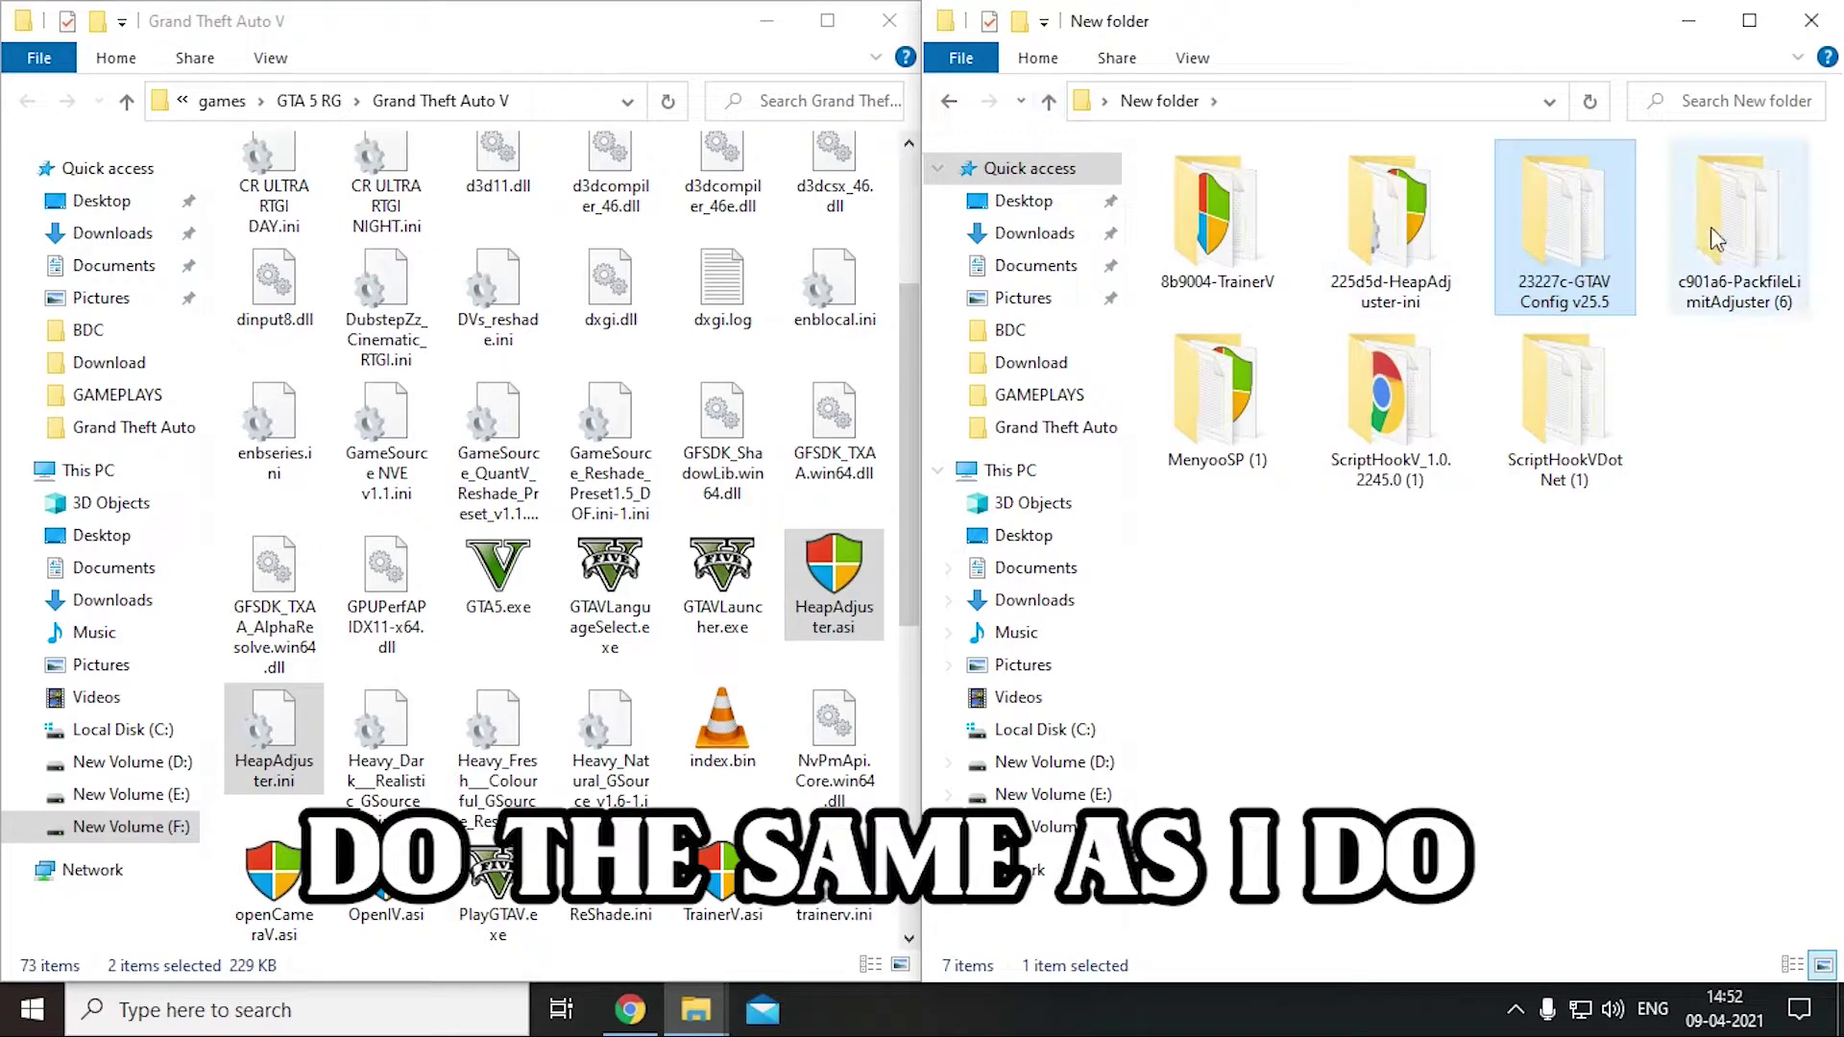
double_click(1710, 227)
left_click_drag(1225, 321, 631, 357)
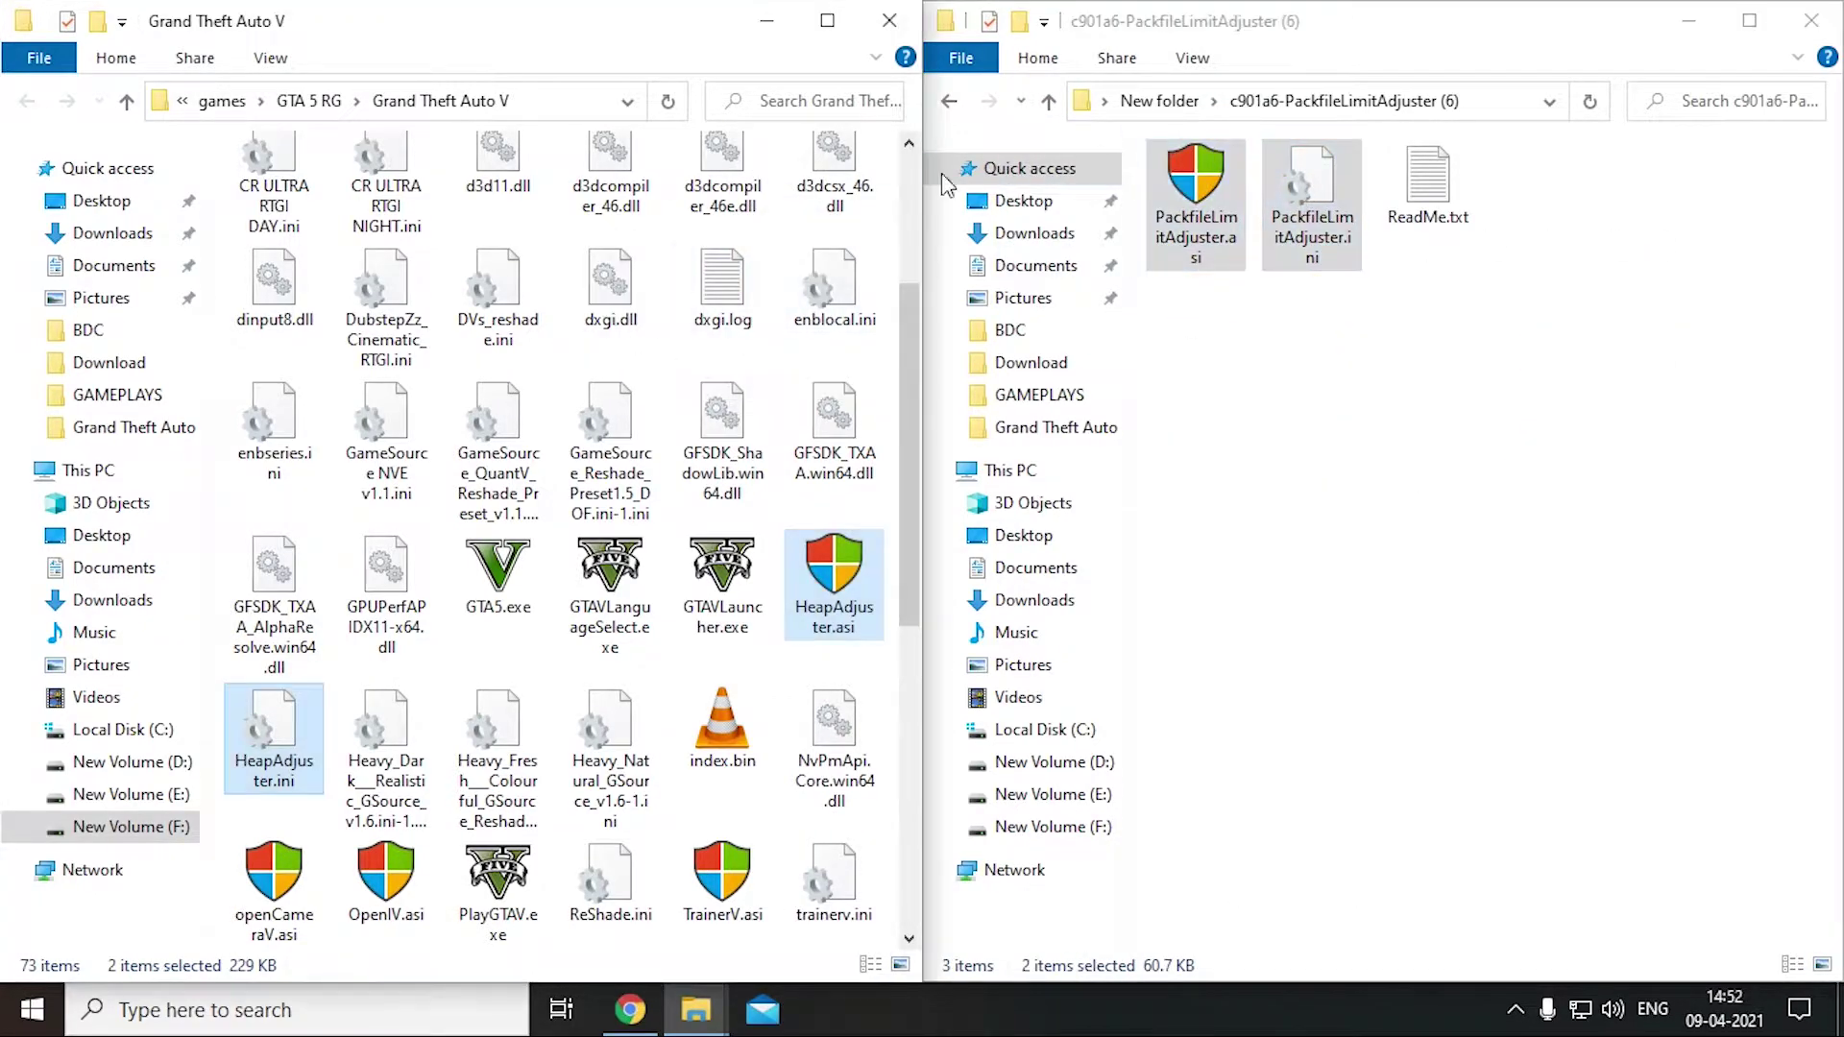
left_click(1049, 101)
Copy the menyooStuff folder and Menyoo.asi from the MenyooSP (1) folder into the Grand Theft Auto V directory
left_click(1231, 417)
double_click(1230, 416)
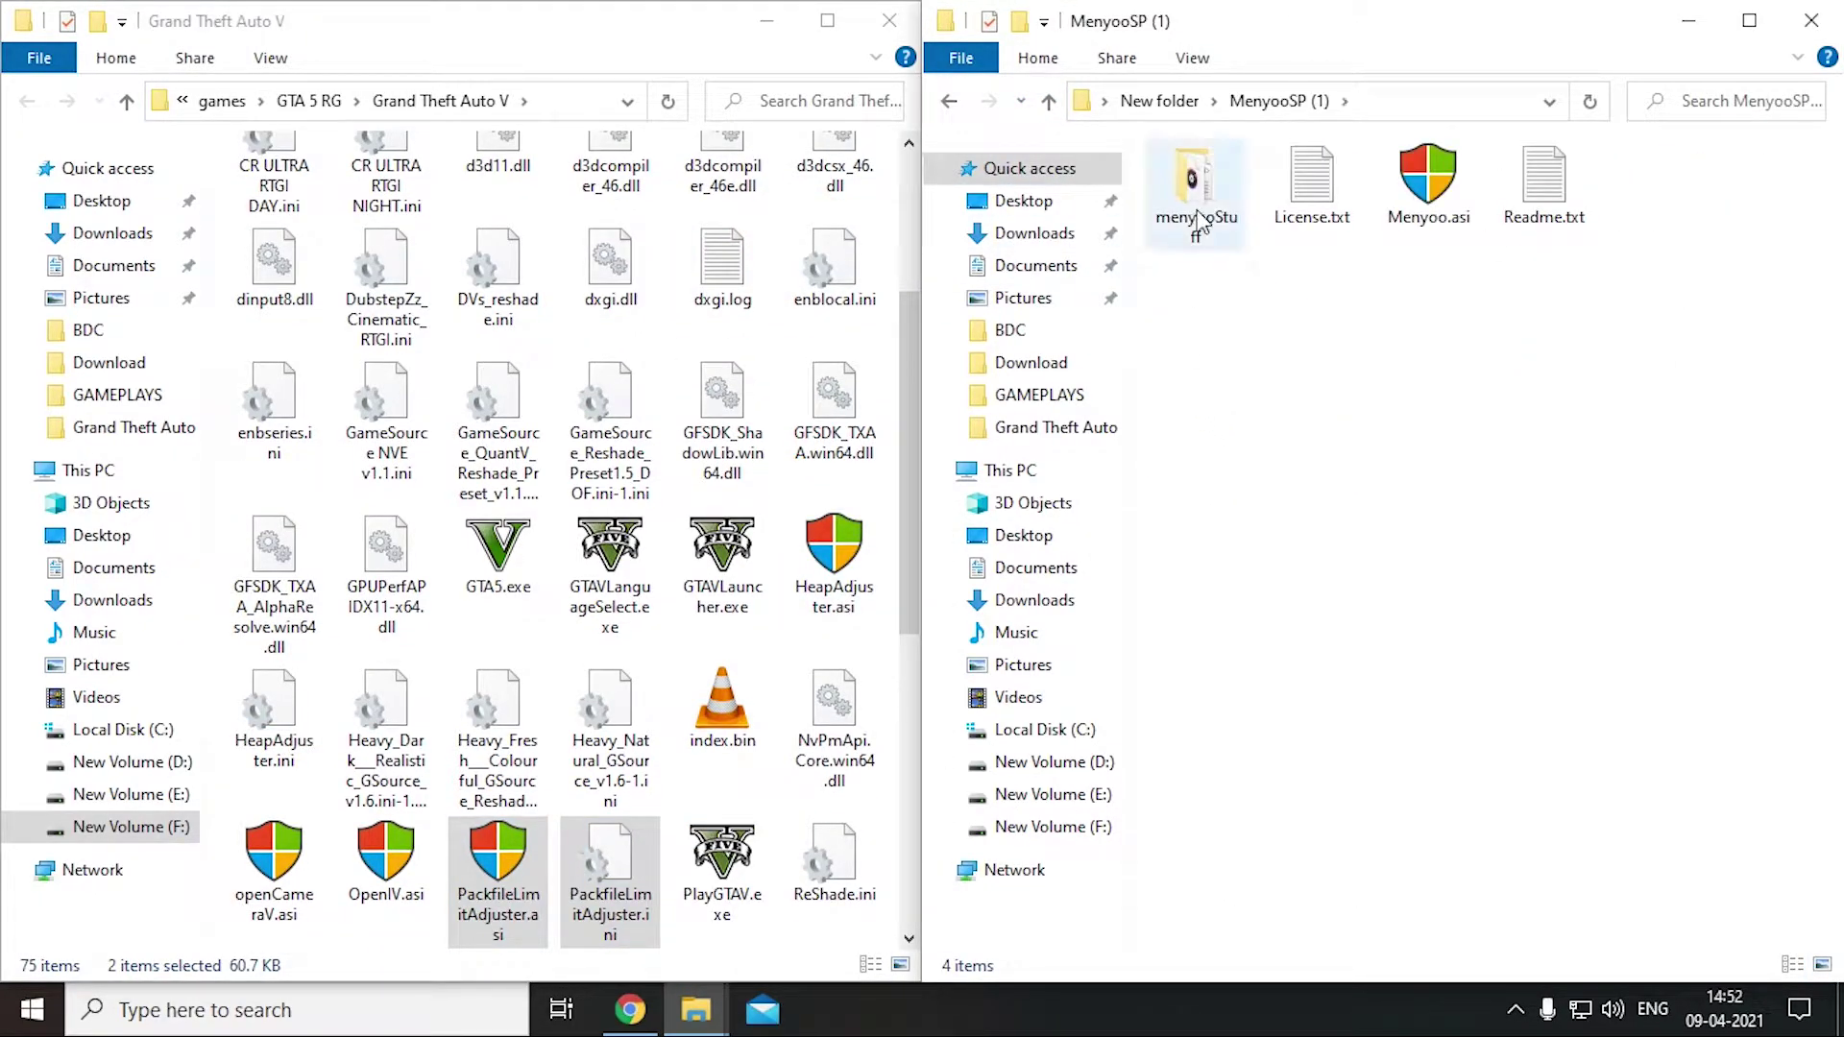
left_click(1425, 204, "ctrl")
left_click_drag(1425, 204, 782, 336)
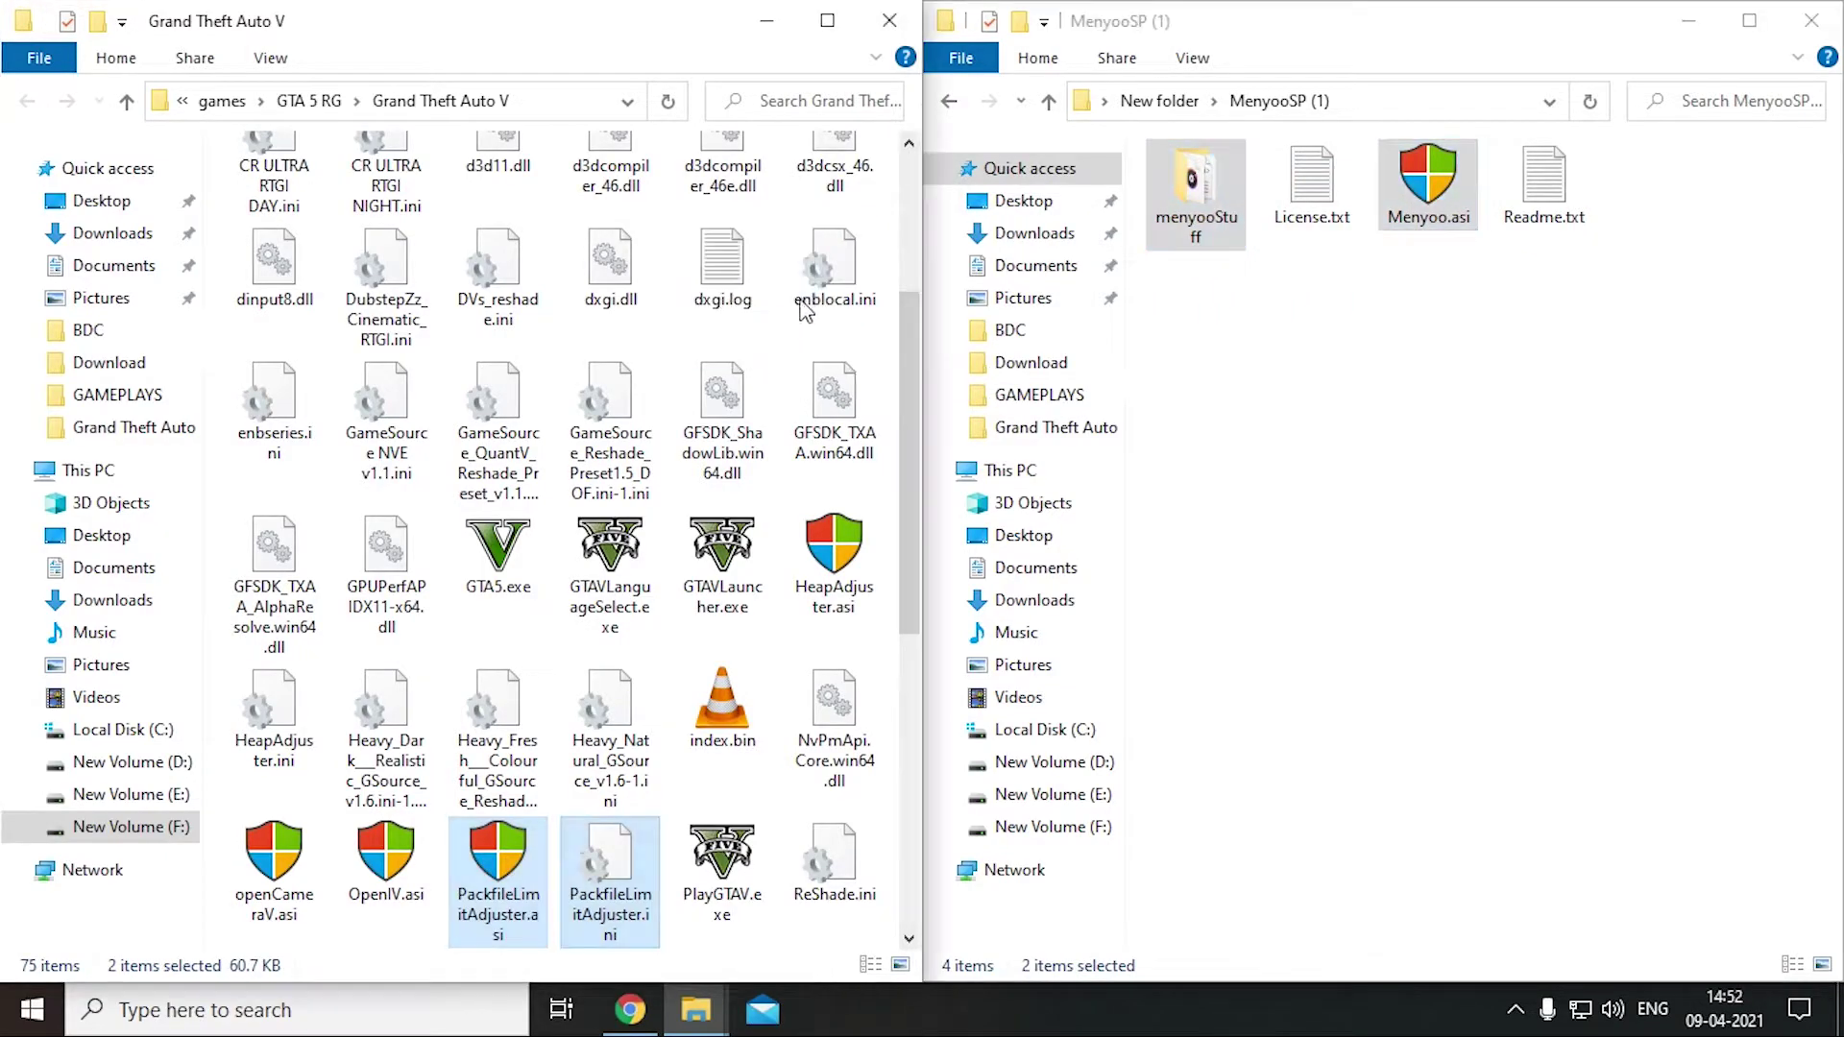
left_click(1082, 102)
left_click(1049, 101)
Copy dinput8.dll and ScriptHookV.dll from the ScriptHookV bin folder into the Grand Theft Auto V directory, replacing existing files
double_click(1392, 394)
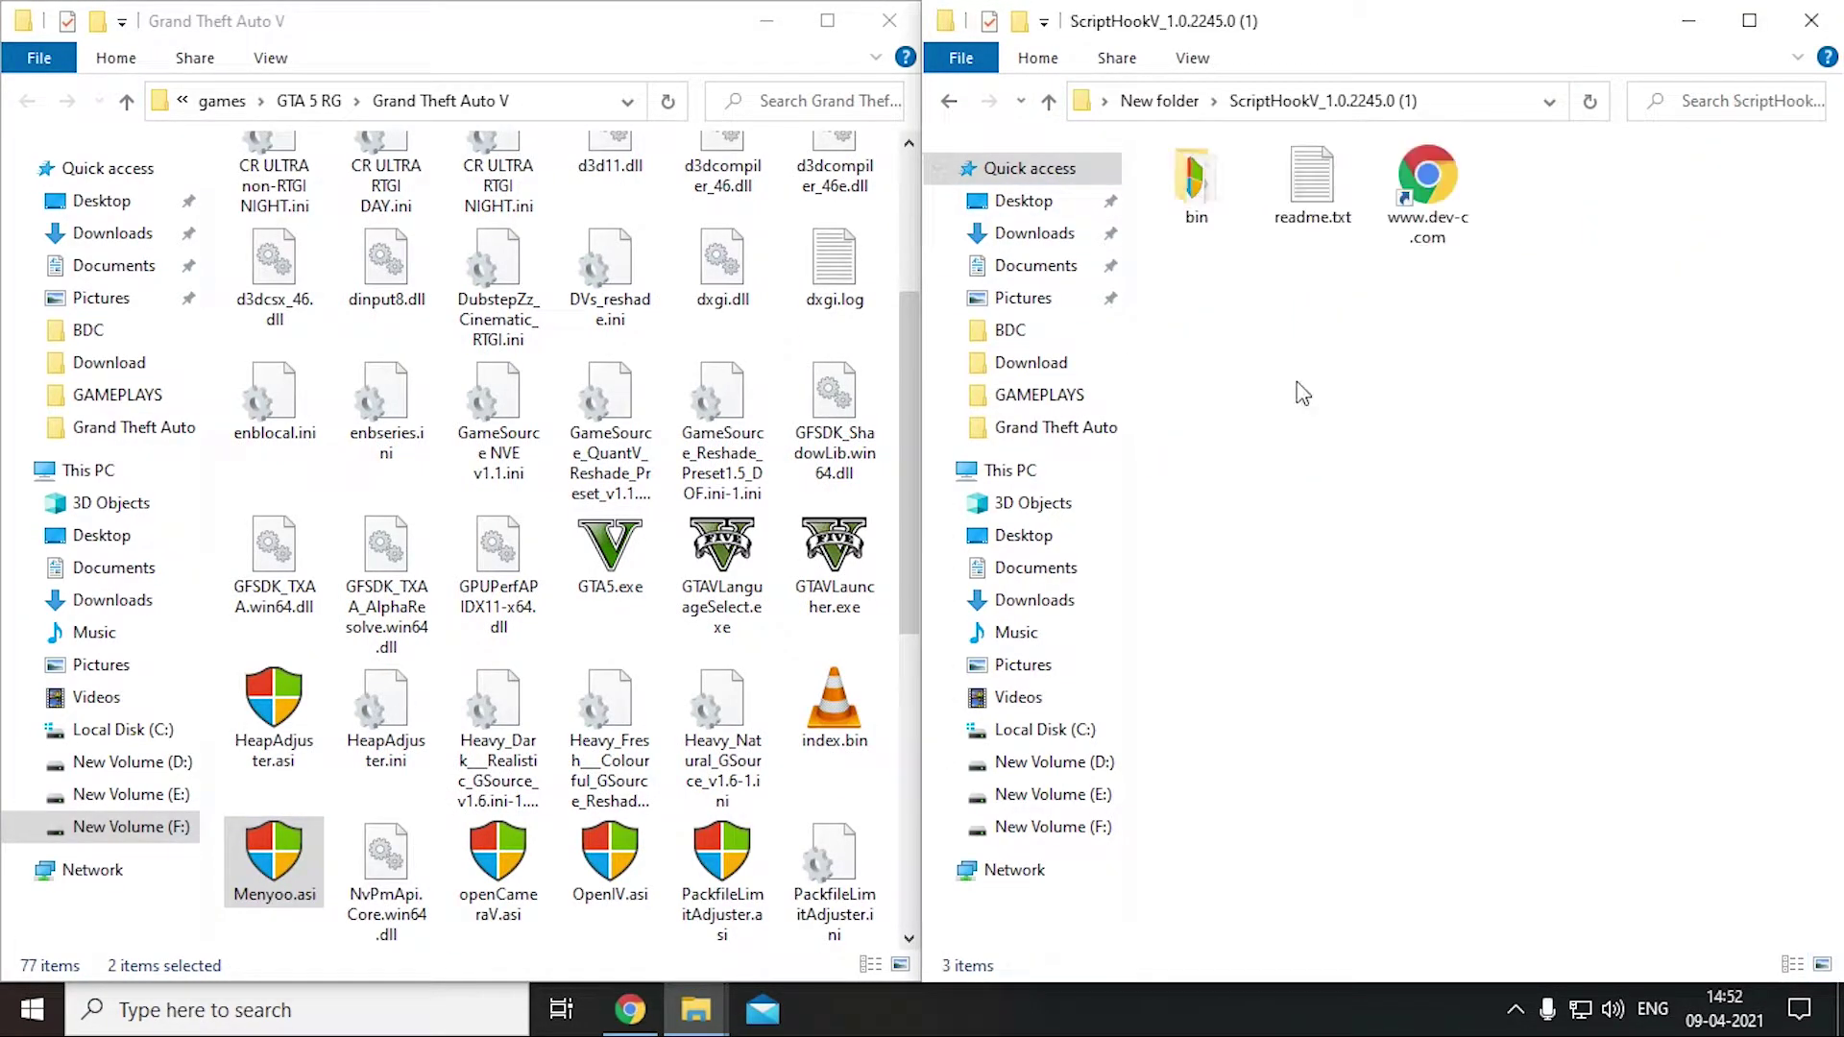
double_click(1218, 201)
left_click_drag(1429, 192, 836, 384)
left_click(961, 288)
left_click(1049, 101)
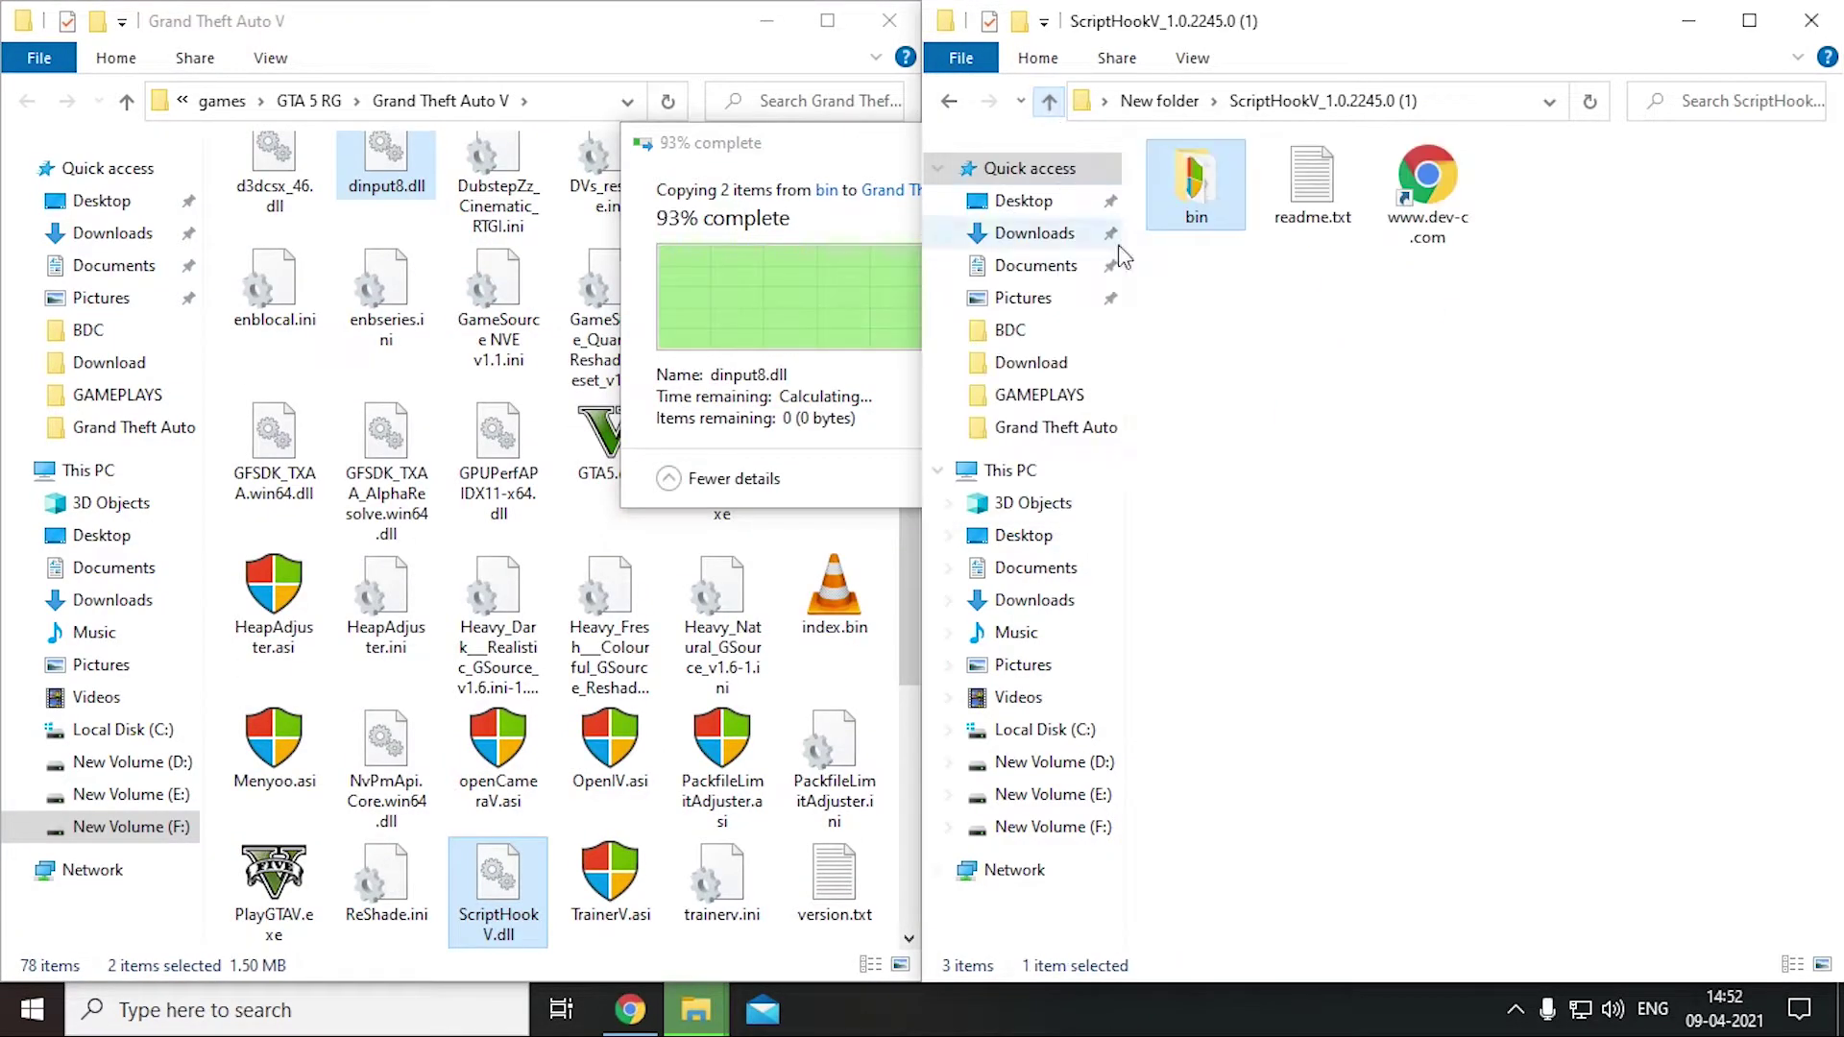
left_click(1049, 101)
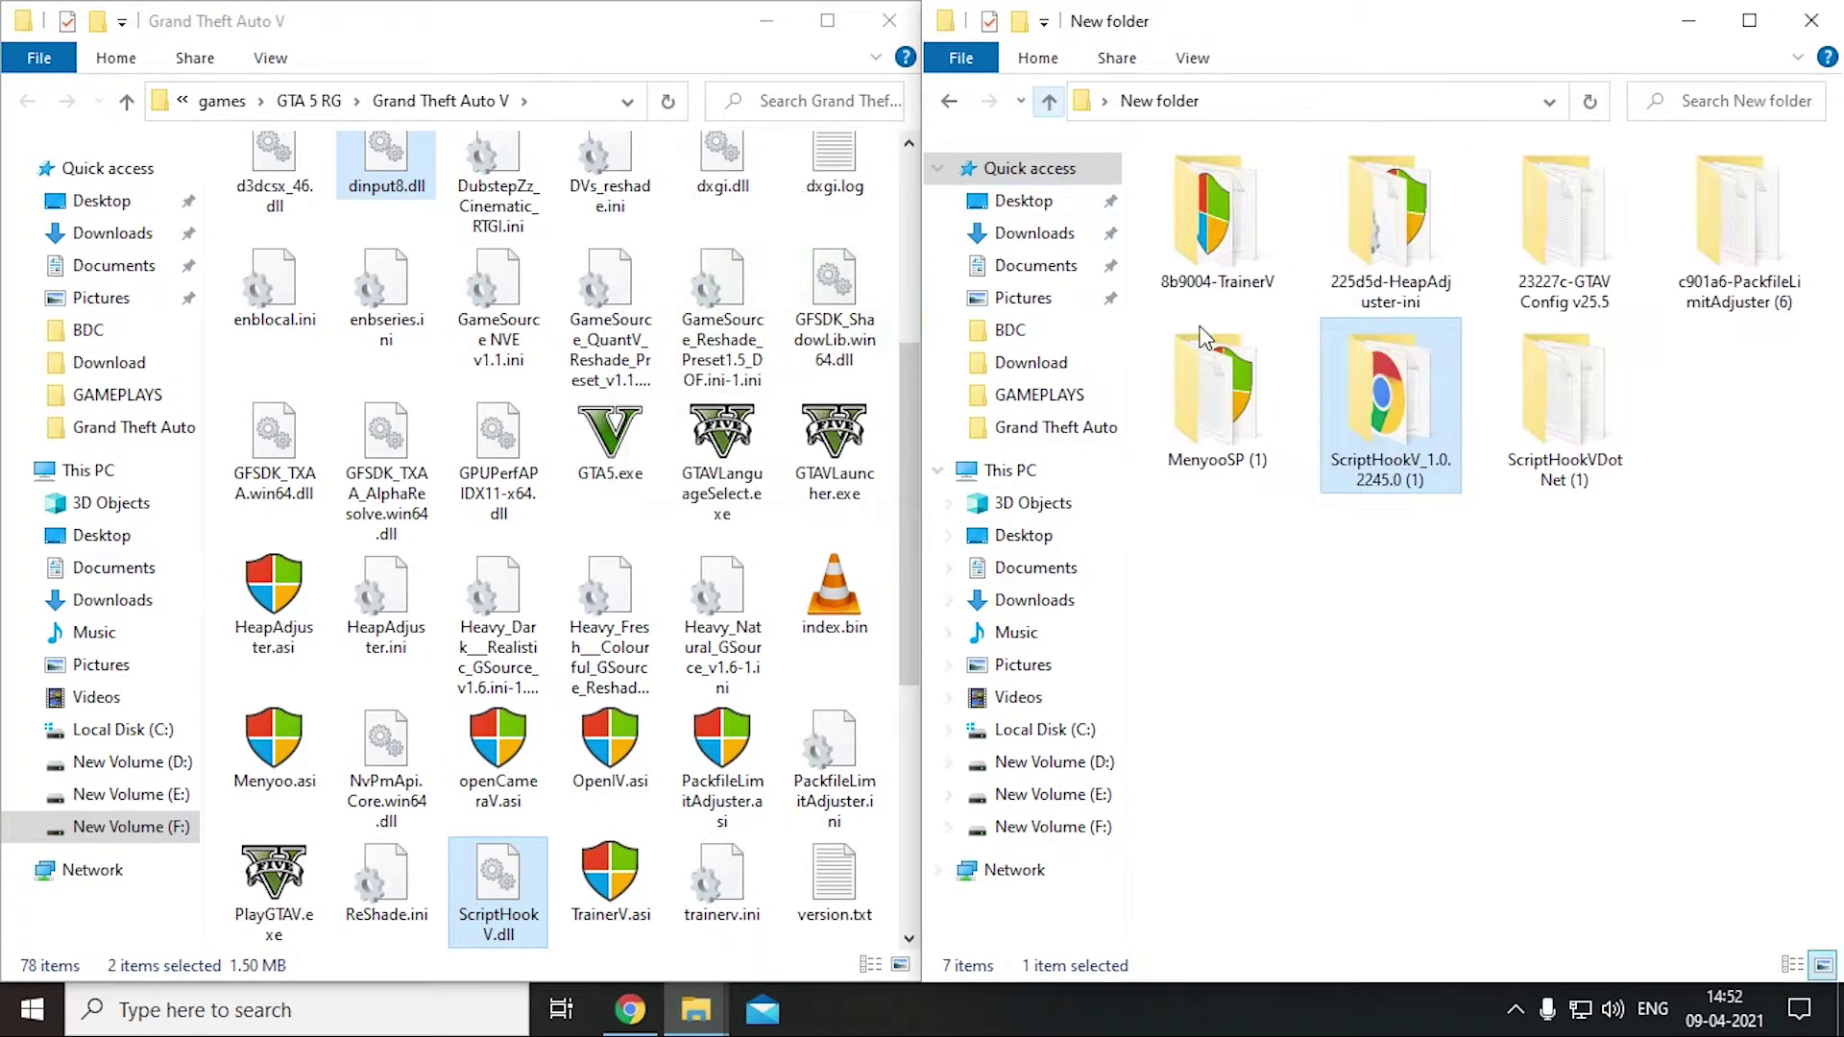
Copy the six ScriptHookVDotNet asi, ini, dll and xml files into the Grand Theft Auto V directory and close both folder windows
double_click(1498, 384)
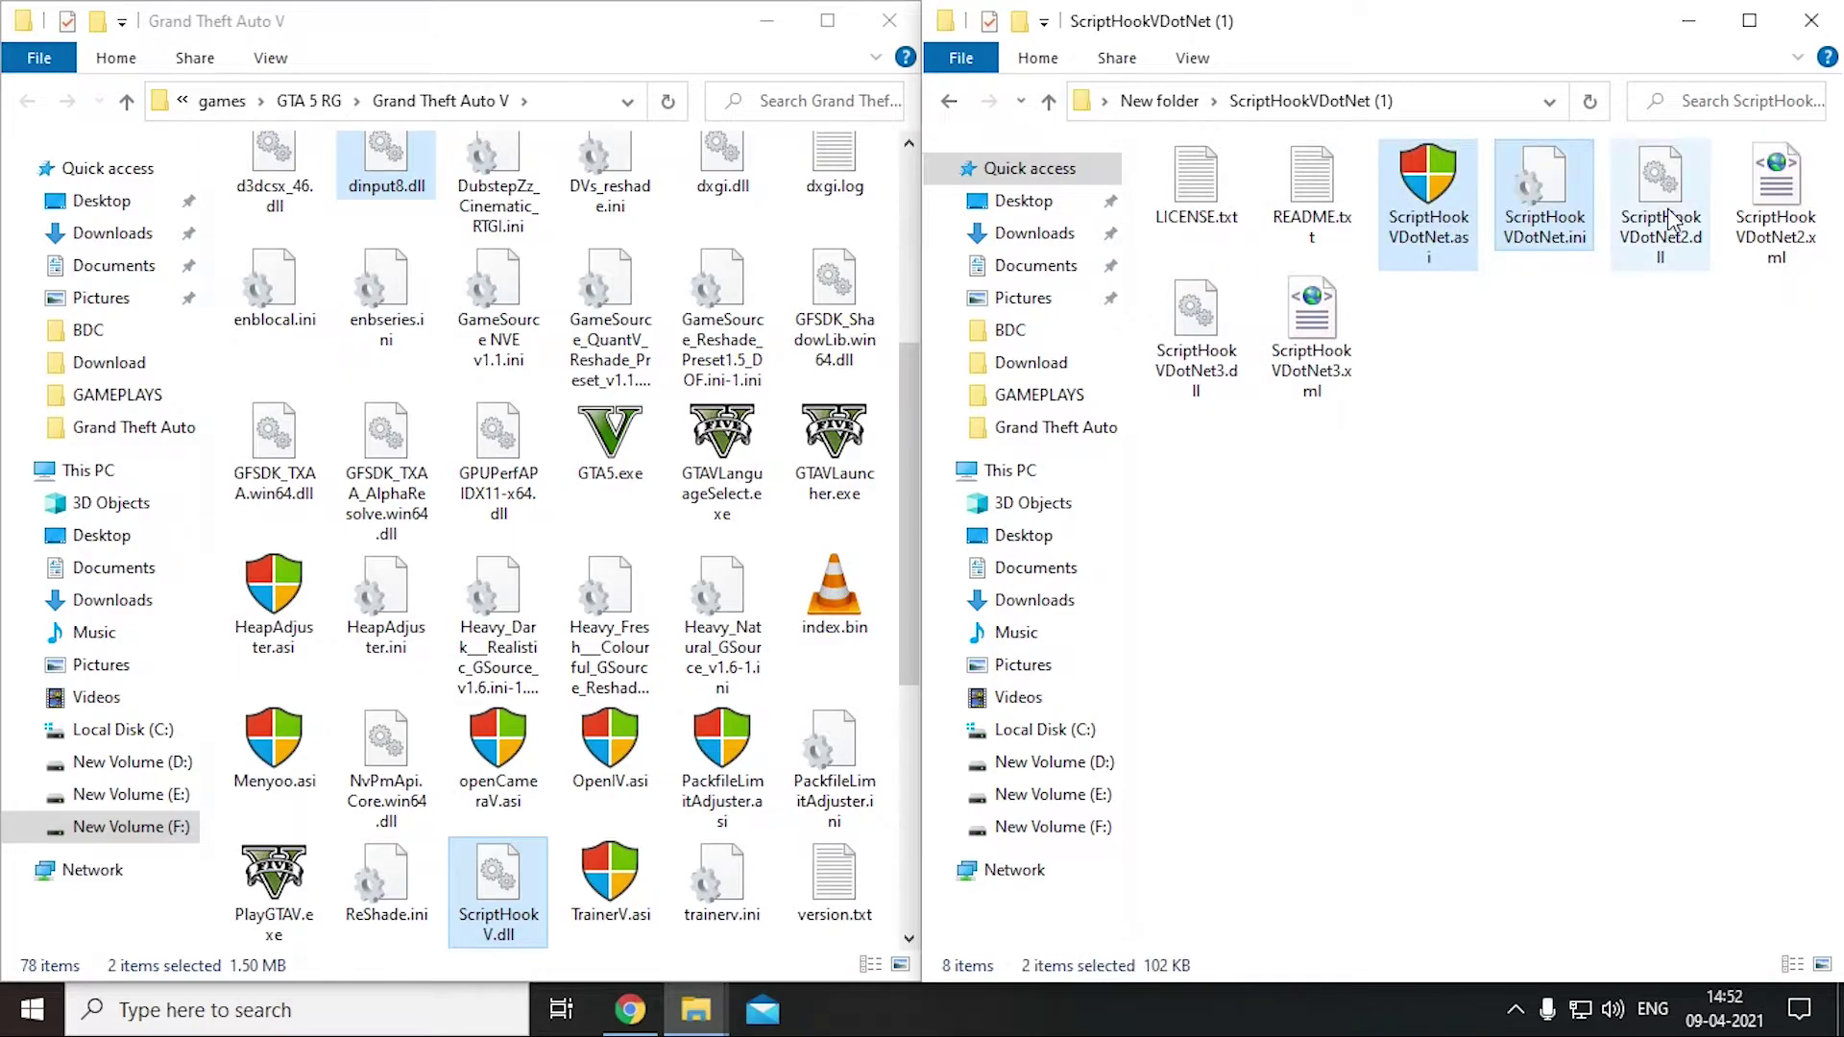
left_click(1263, 317, "ctrl")
left_click_drag(1263, 317, 800, 388)
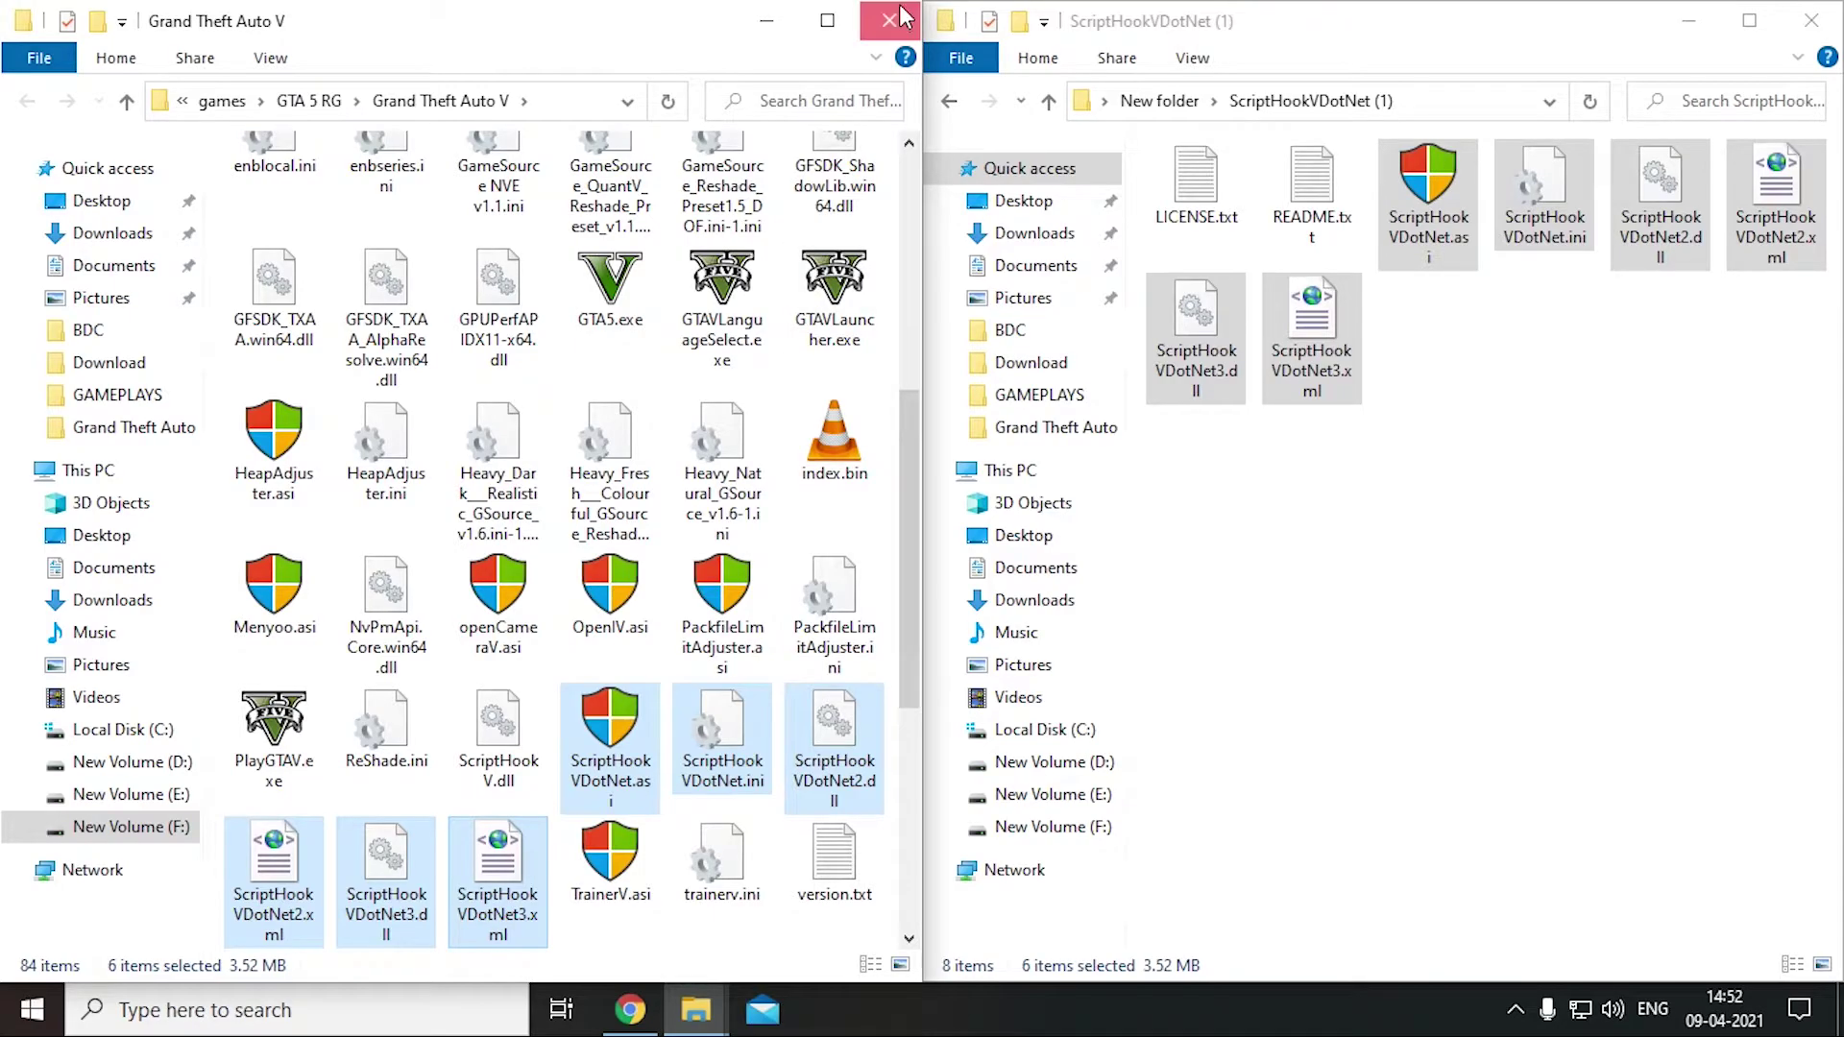
left_click(903, 15)
left_click(1811, 20)
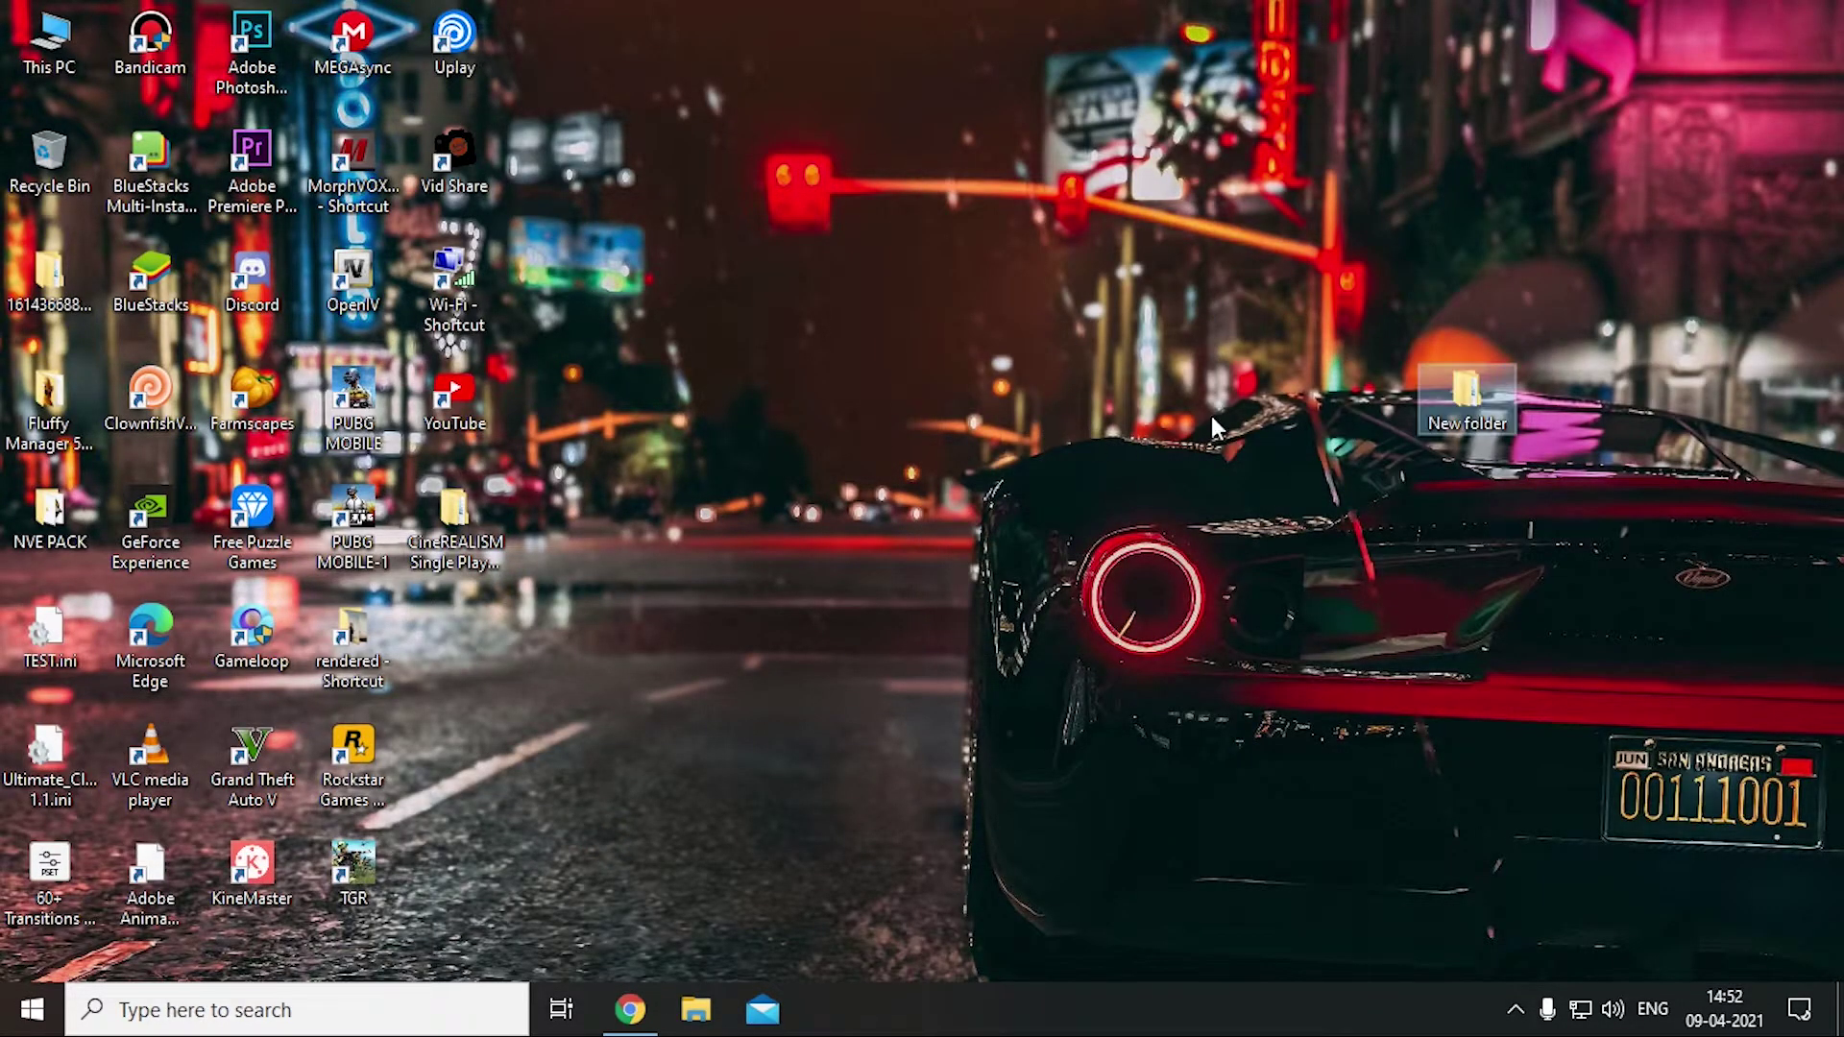
Reopen the desktop's New folder to review the add-on folders, including 23227c-GTAV Config v25.5, and close it
double_click(1441, 399)
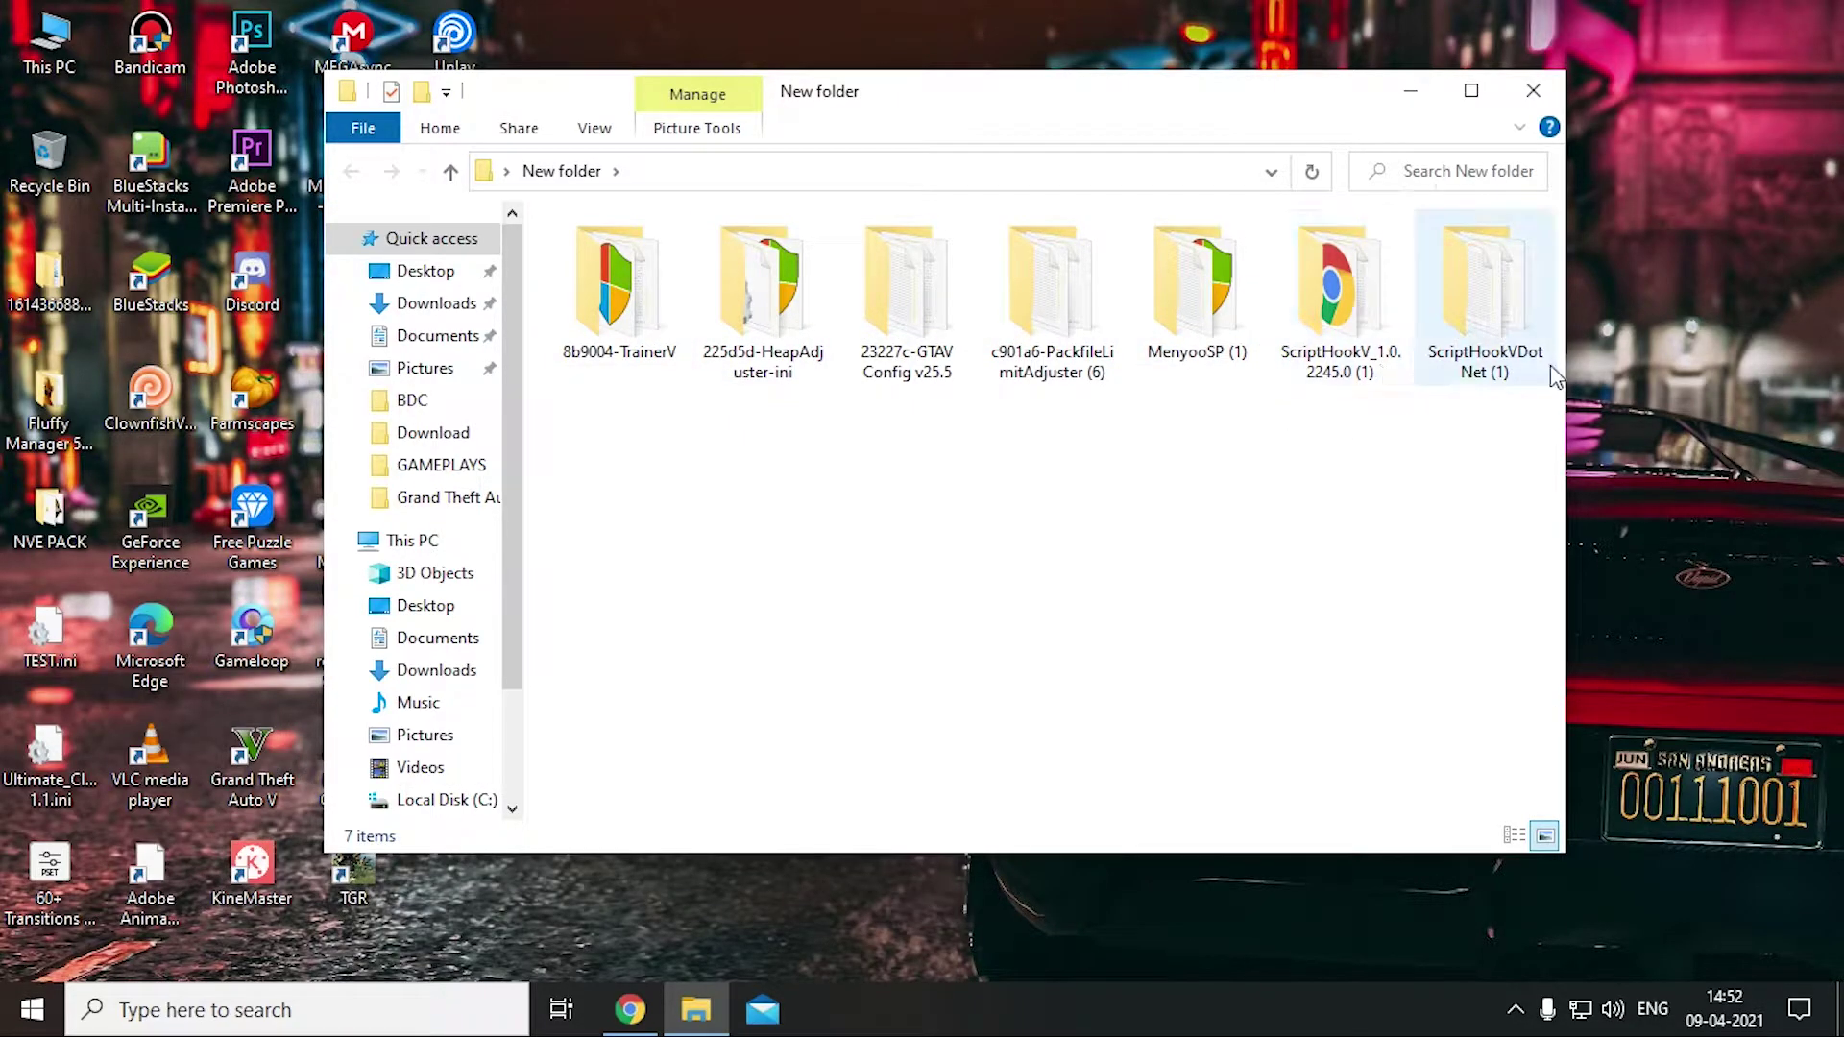
left_click(910, 341)
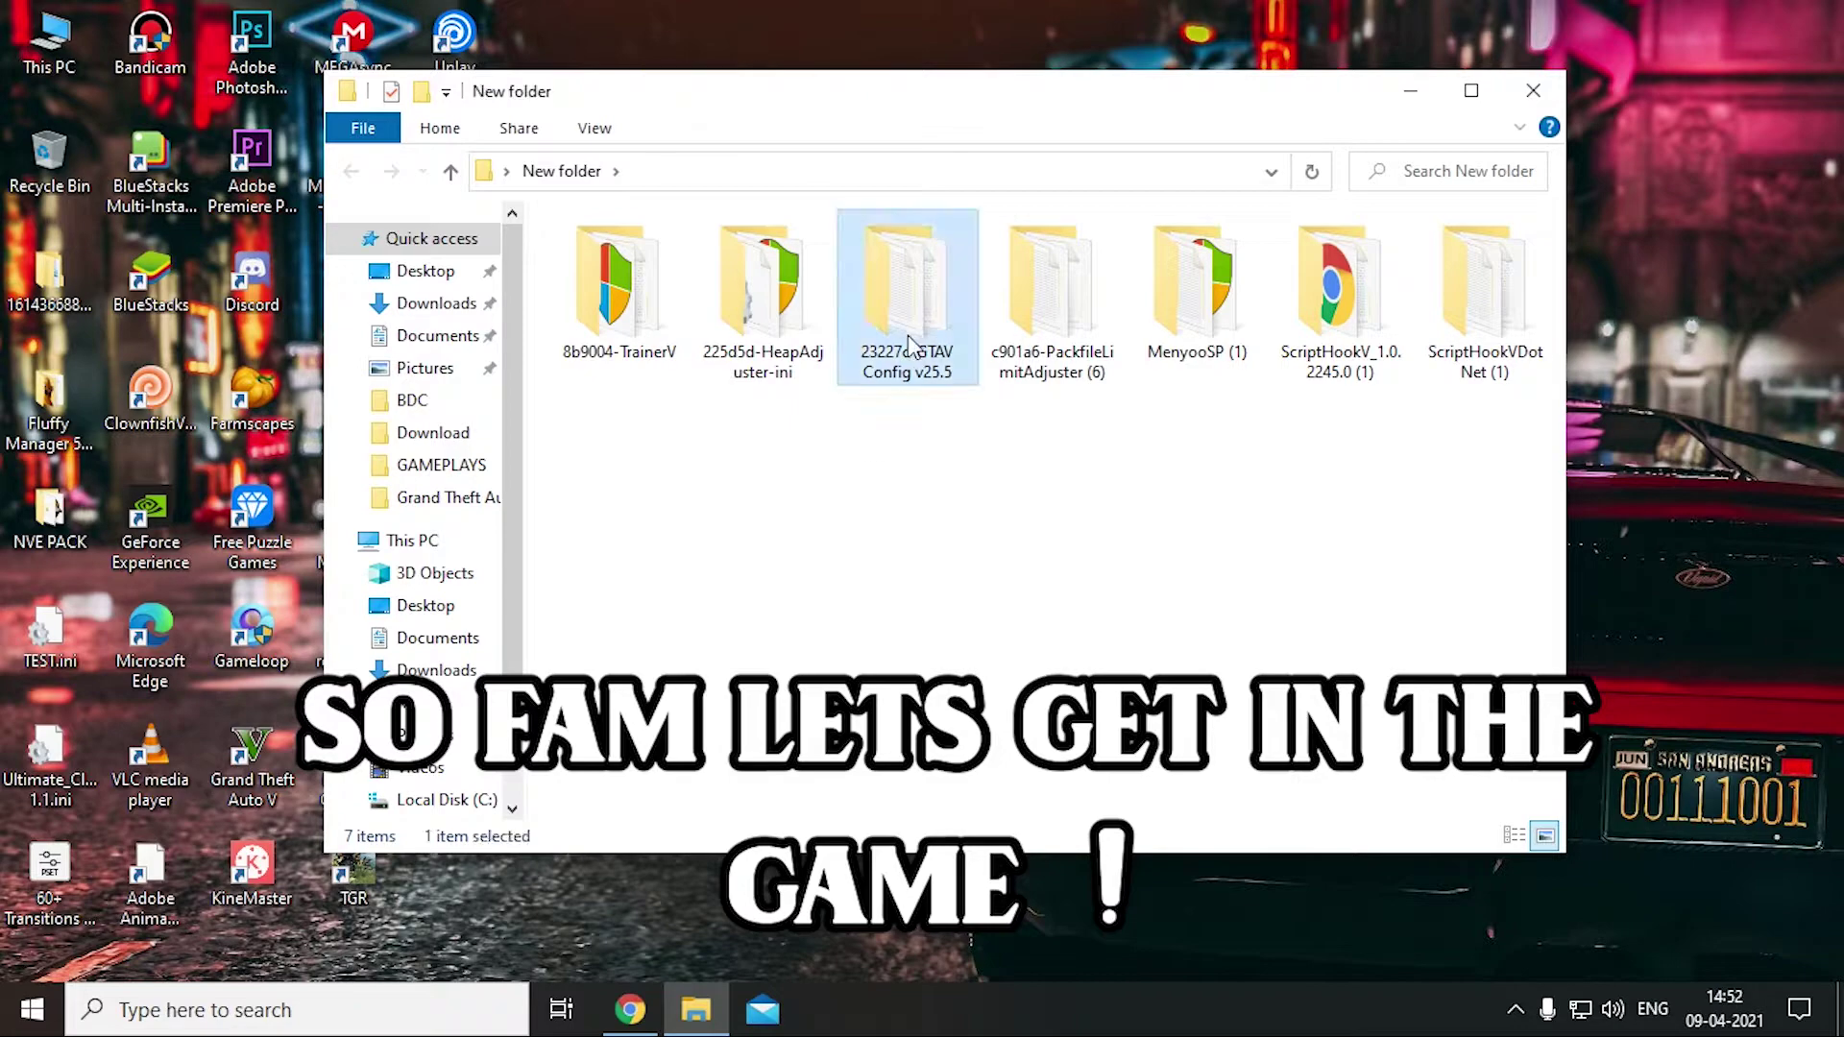
left_click(1533, 94)
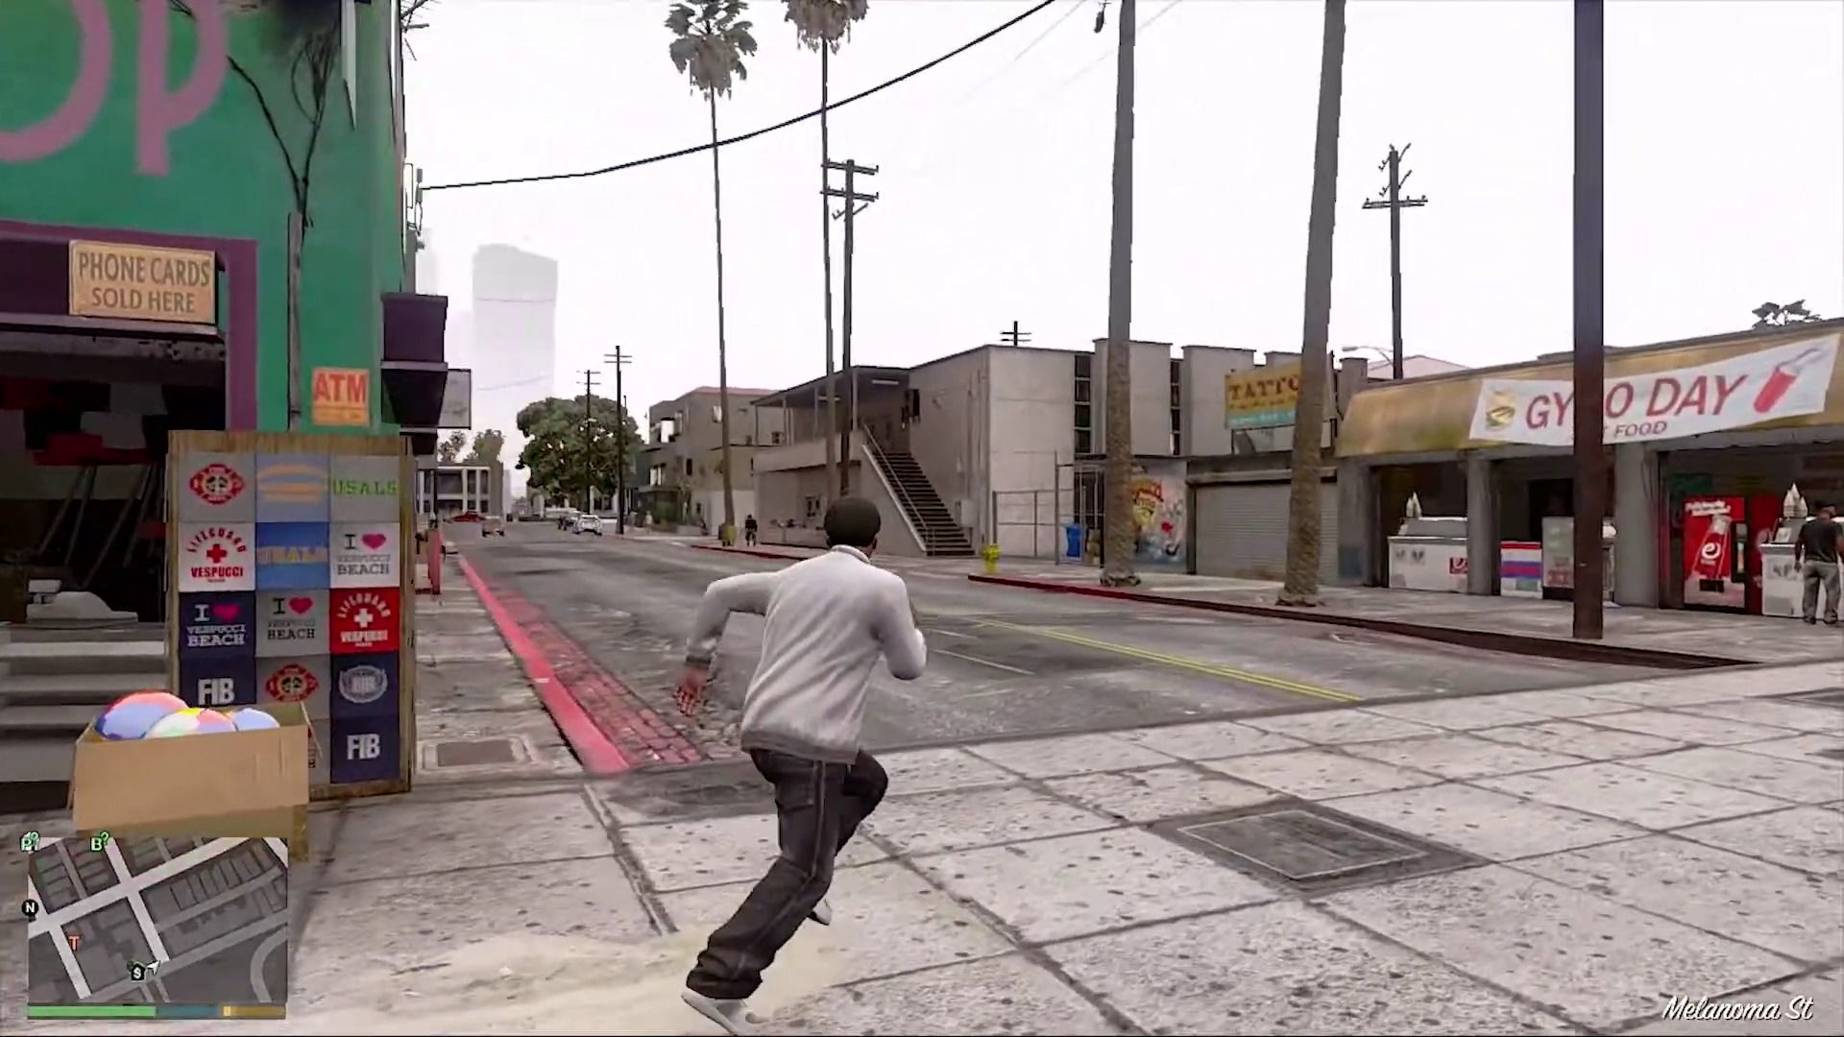
Open the in-game Menyoo trainer and go to the Hour setting in its time options
key("F8")
key("Down")
key("Down")
key("Down")
key("Return")
key("BackSpace")
key("Up")
key("Return")
key("Down")
key("Down")
key("Down")
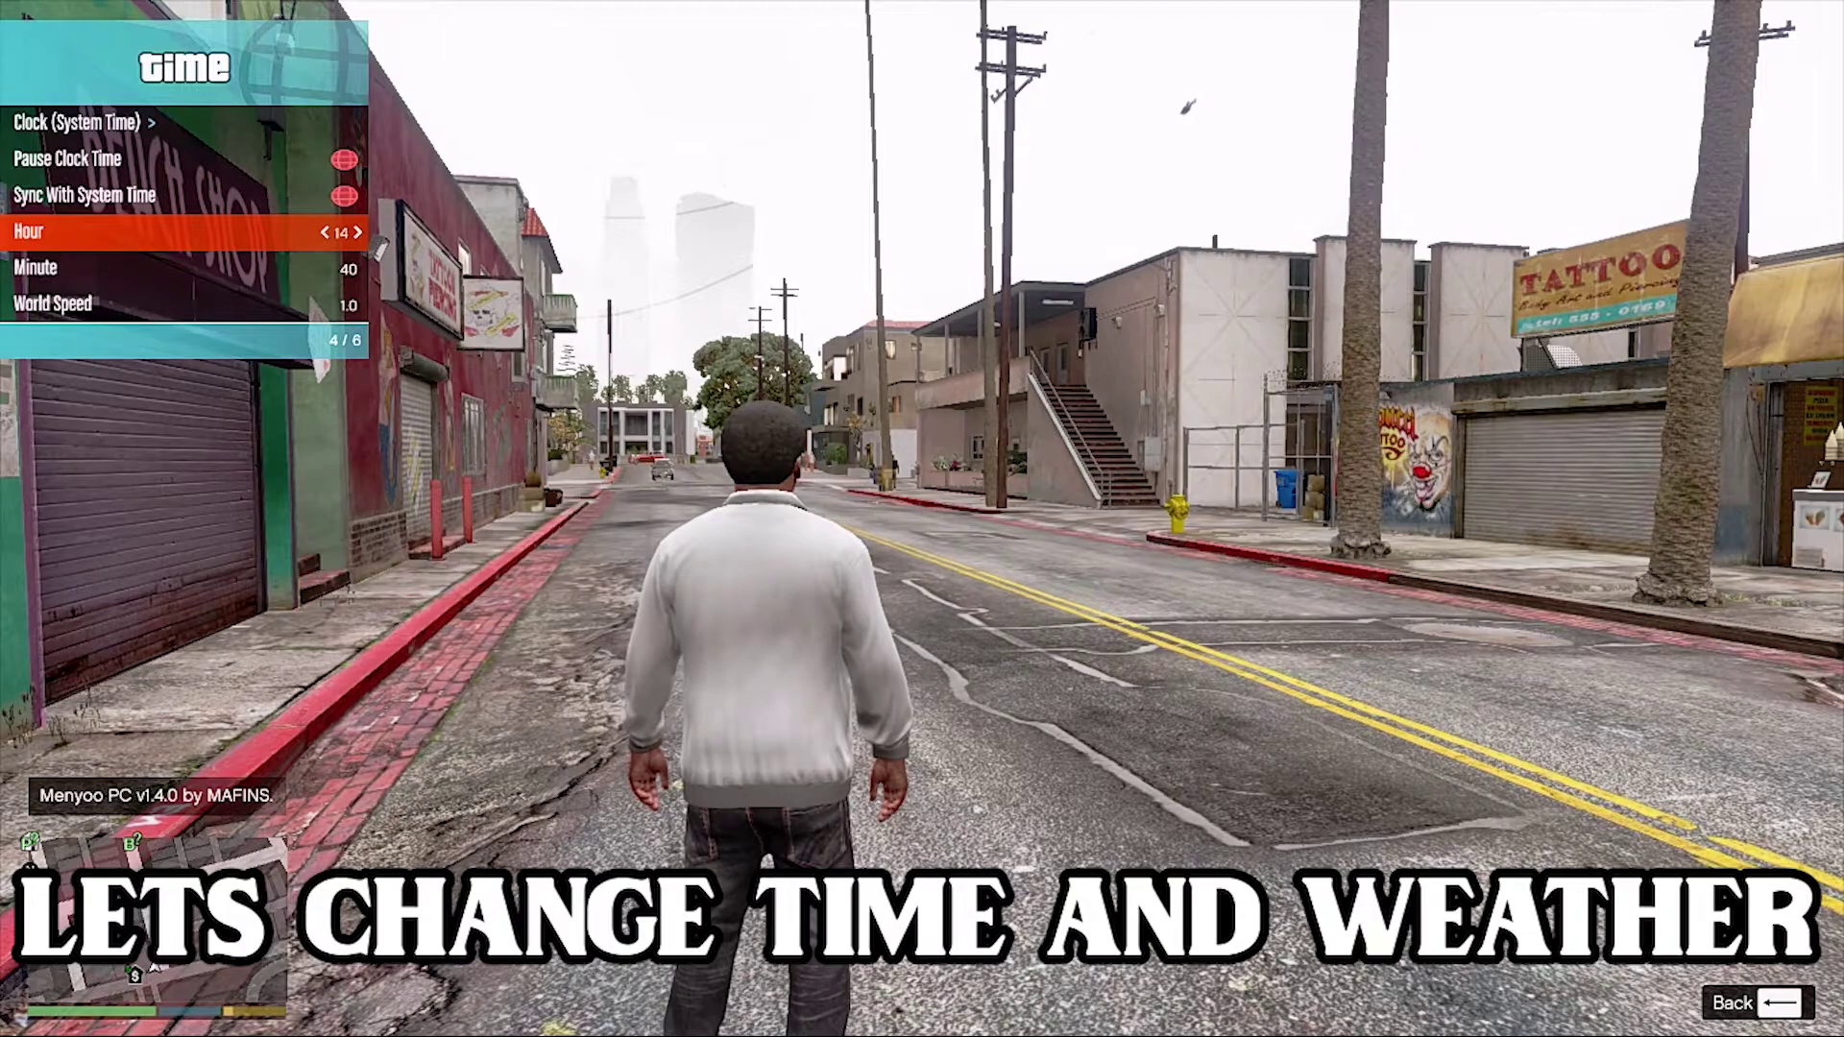
Set the in-game weather to ExtraSunny in Menyoo and leave the weather options
key("BackSpace")
key("Down")
key("Return")
key("Down")
key("Return")
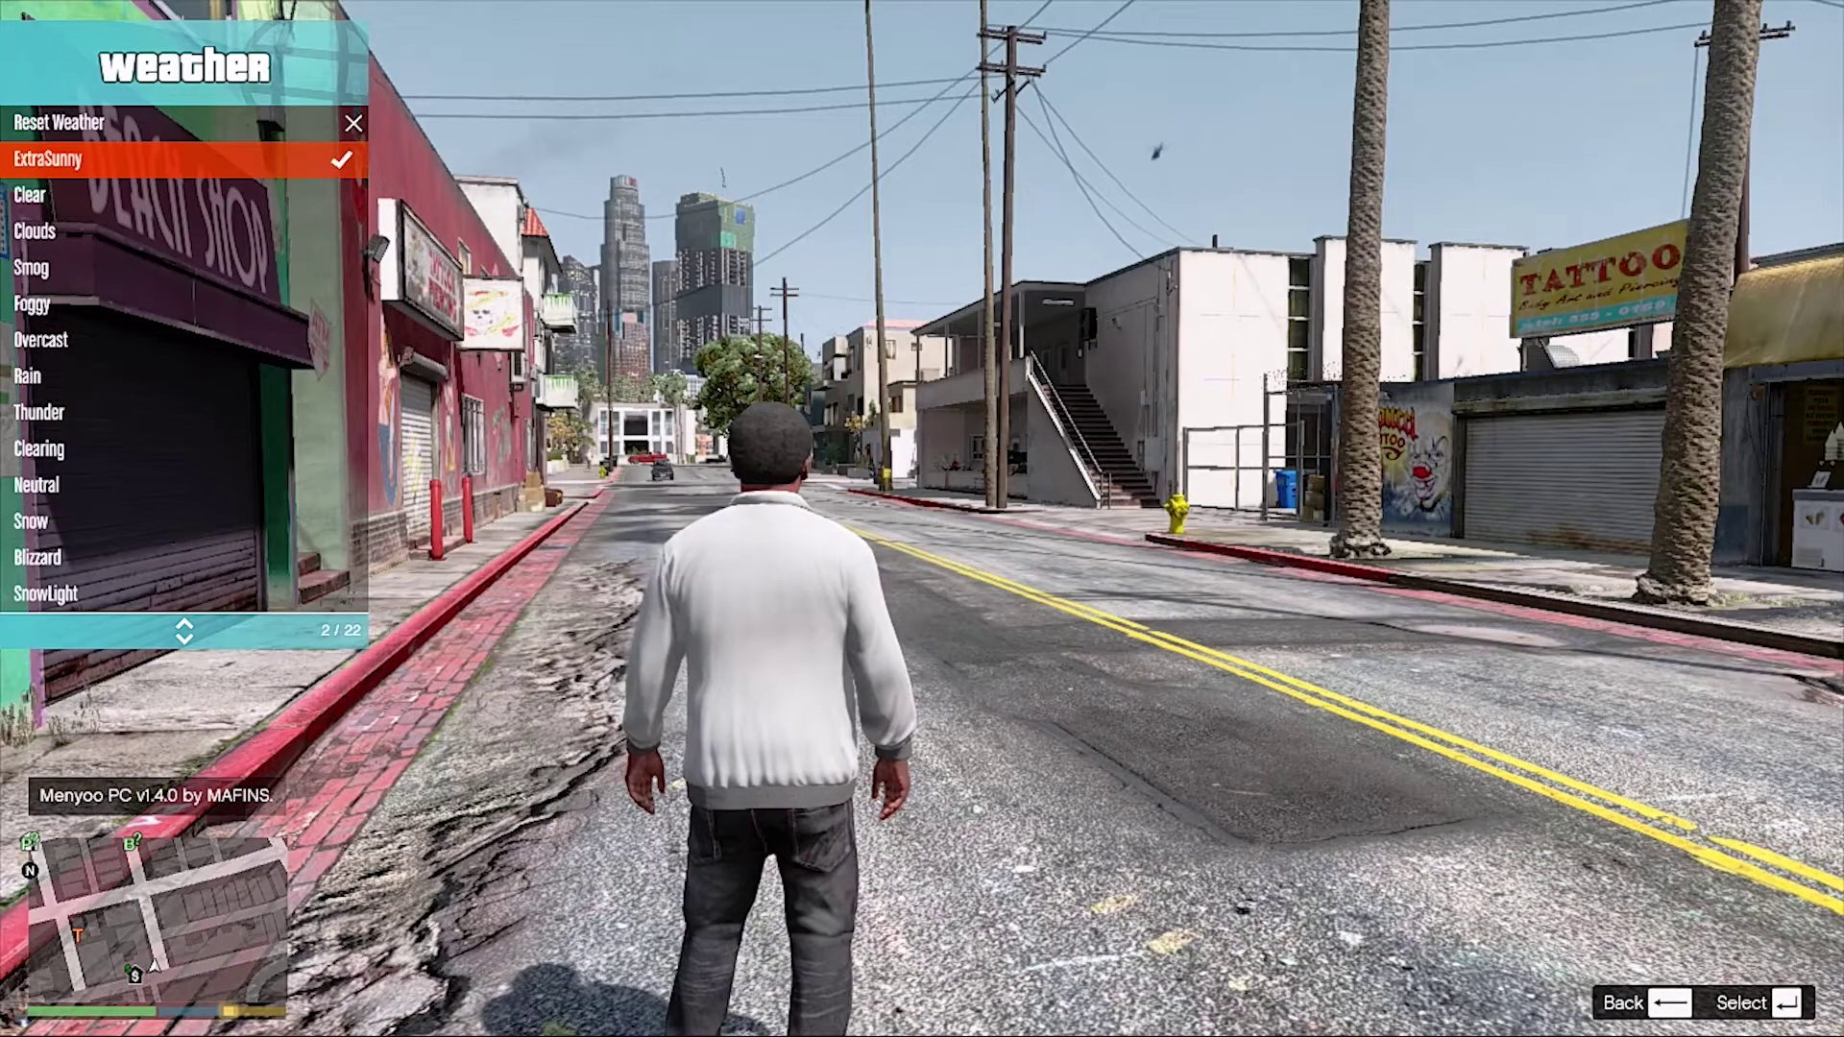
key("BackSpace")
key("BackSpace")
Open the ReShade overlay and load the CR ULTRA non-RTGI DAY.ini preset
key("Home")
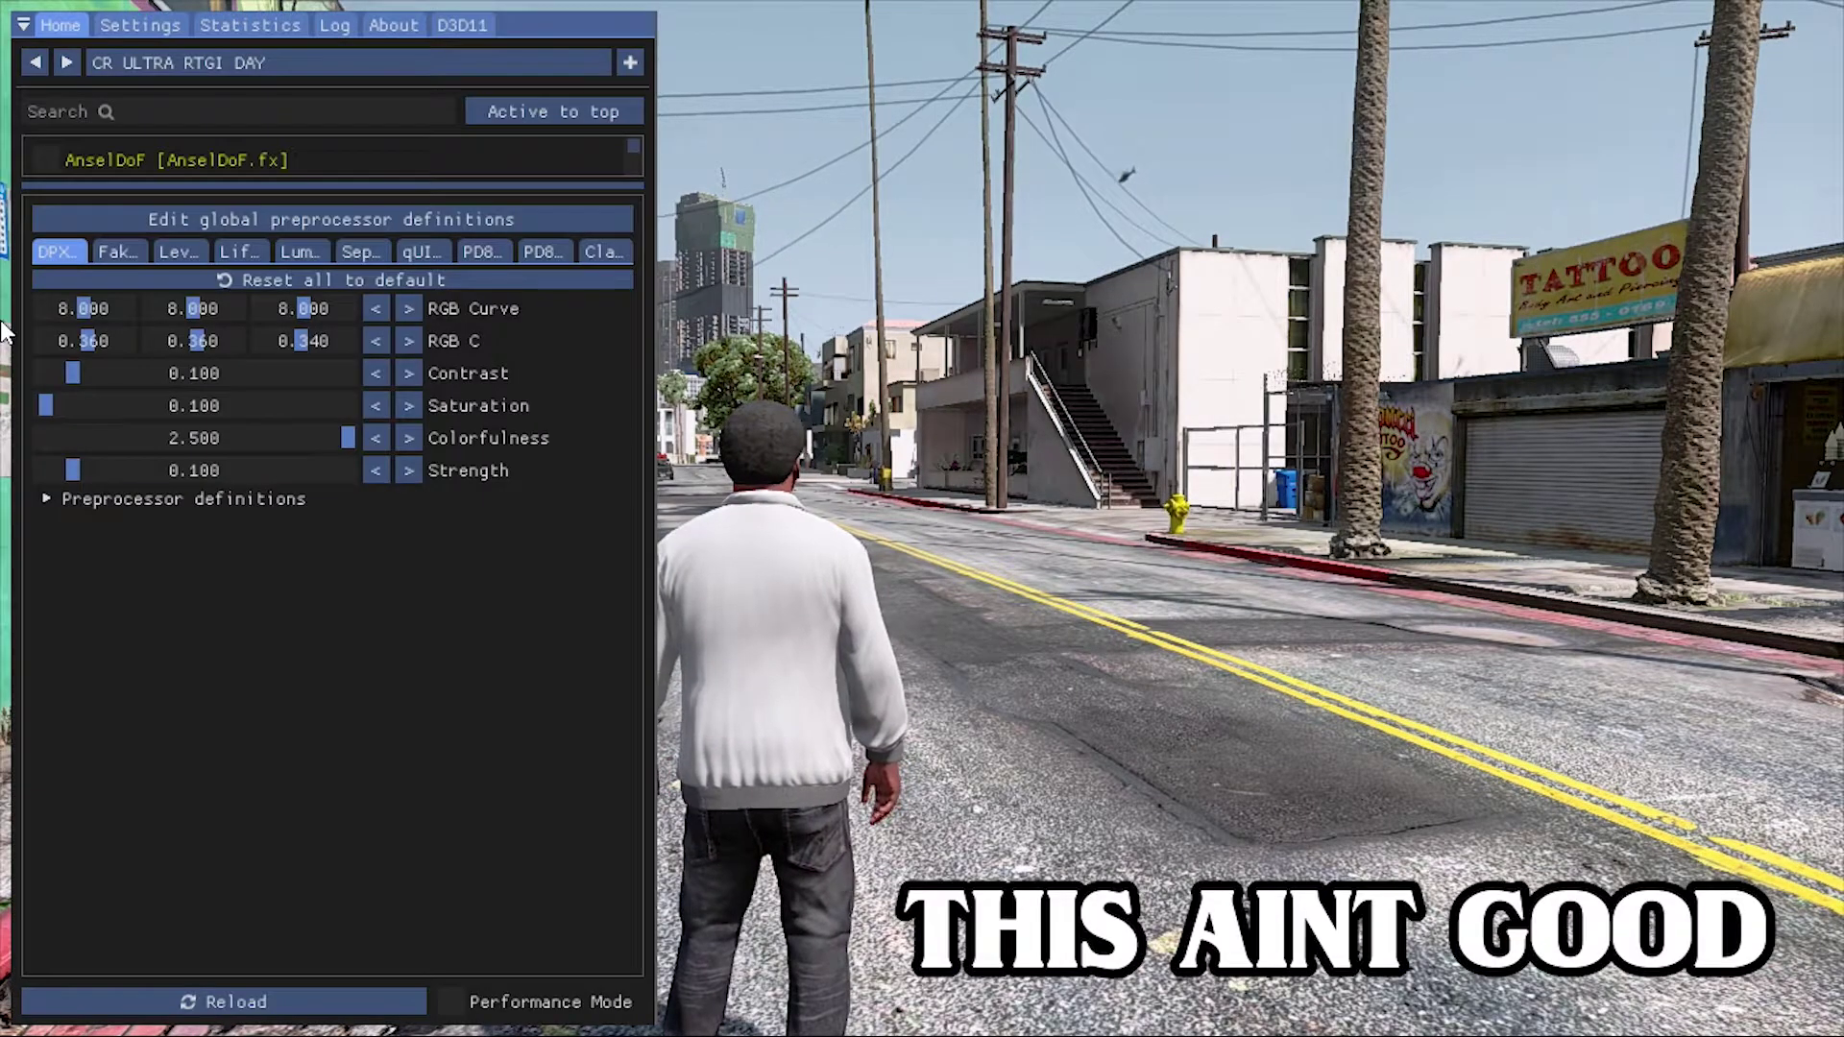
left_click(264, 65)
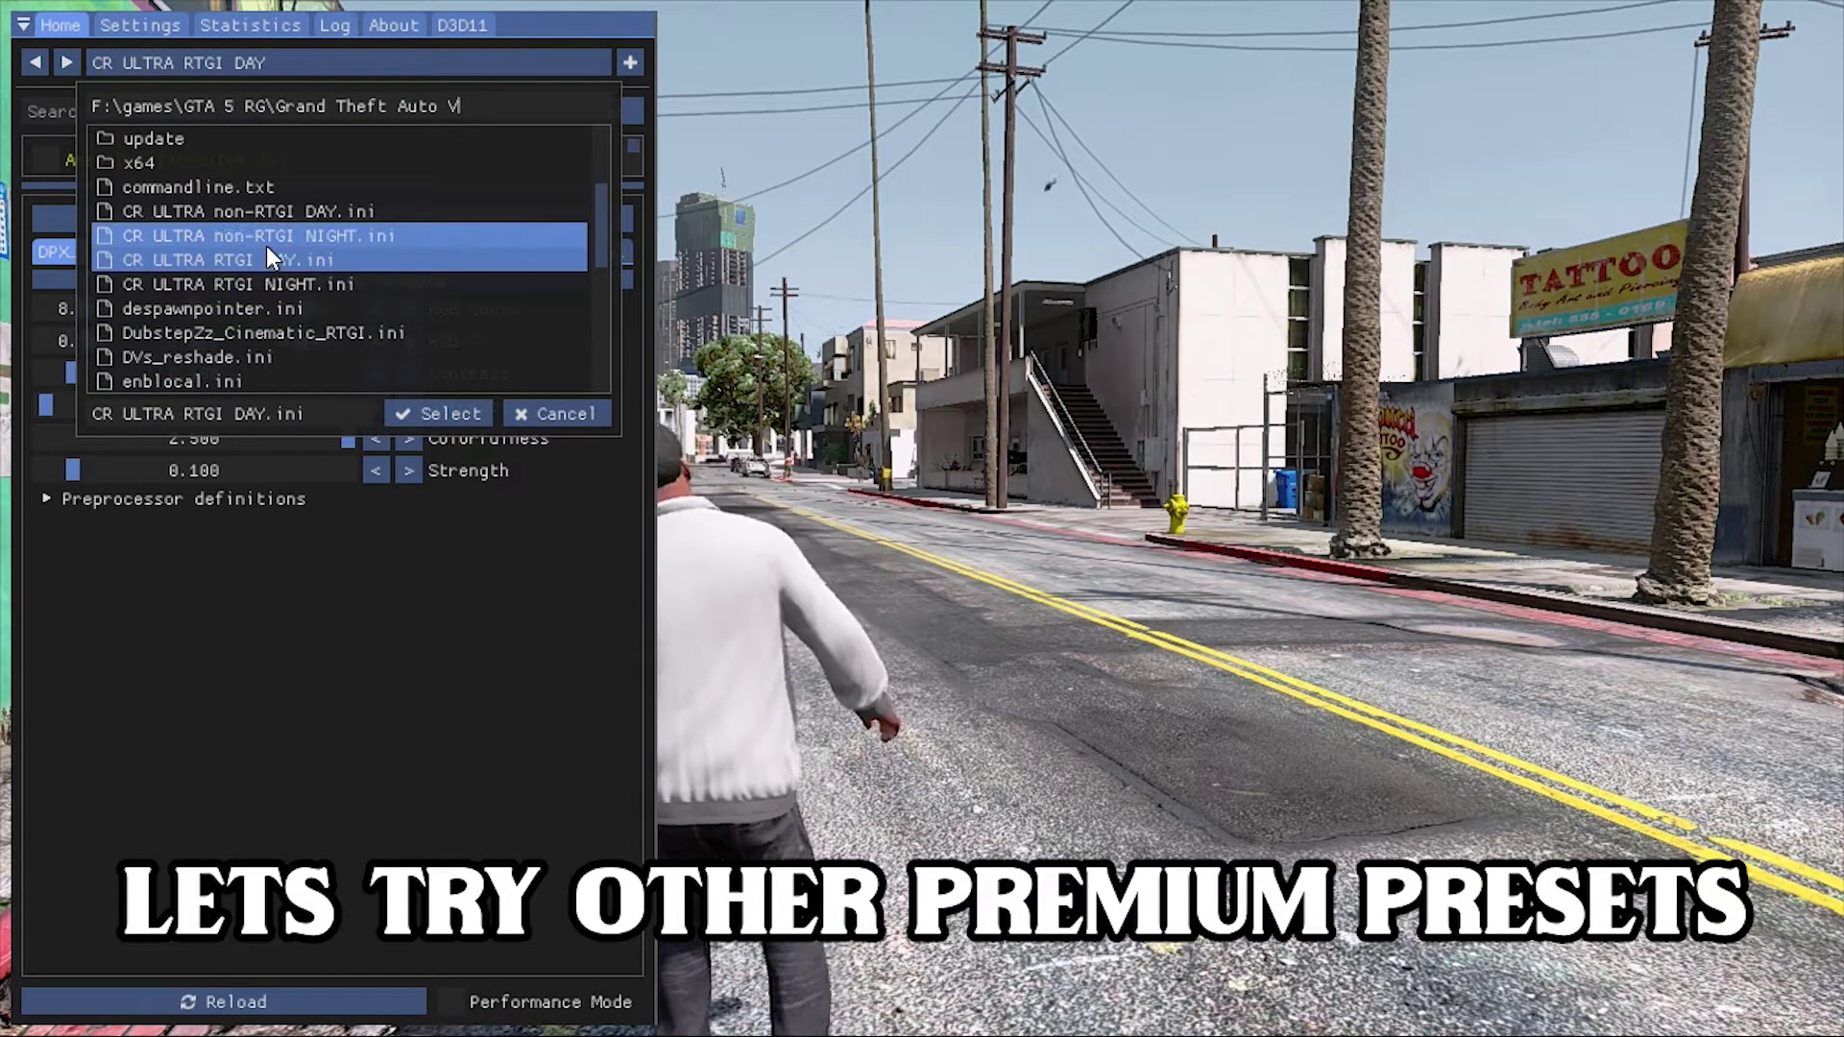
left_click(269, 212)
left_click(408, 419)
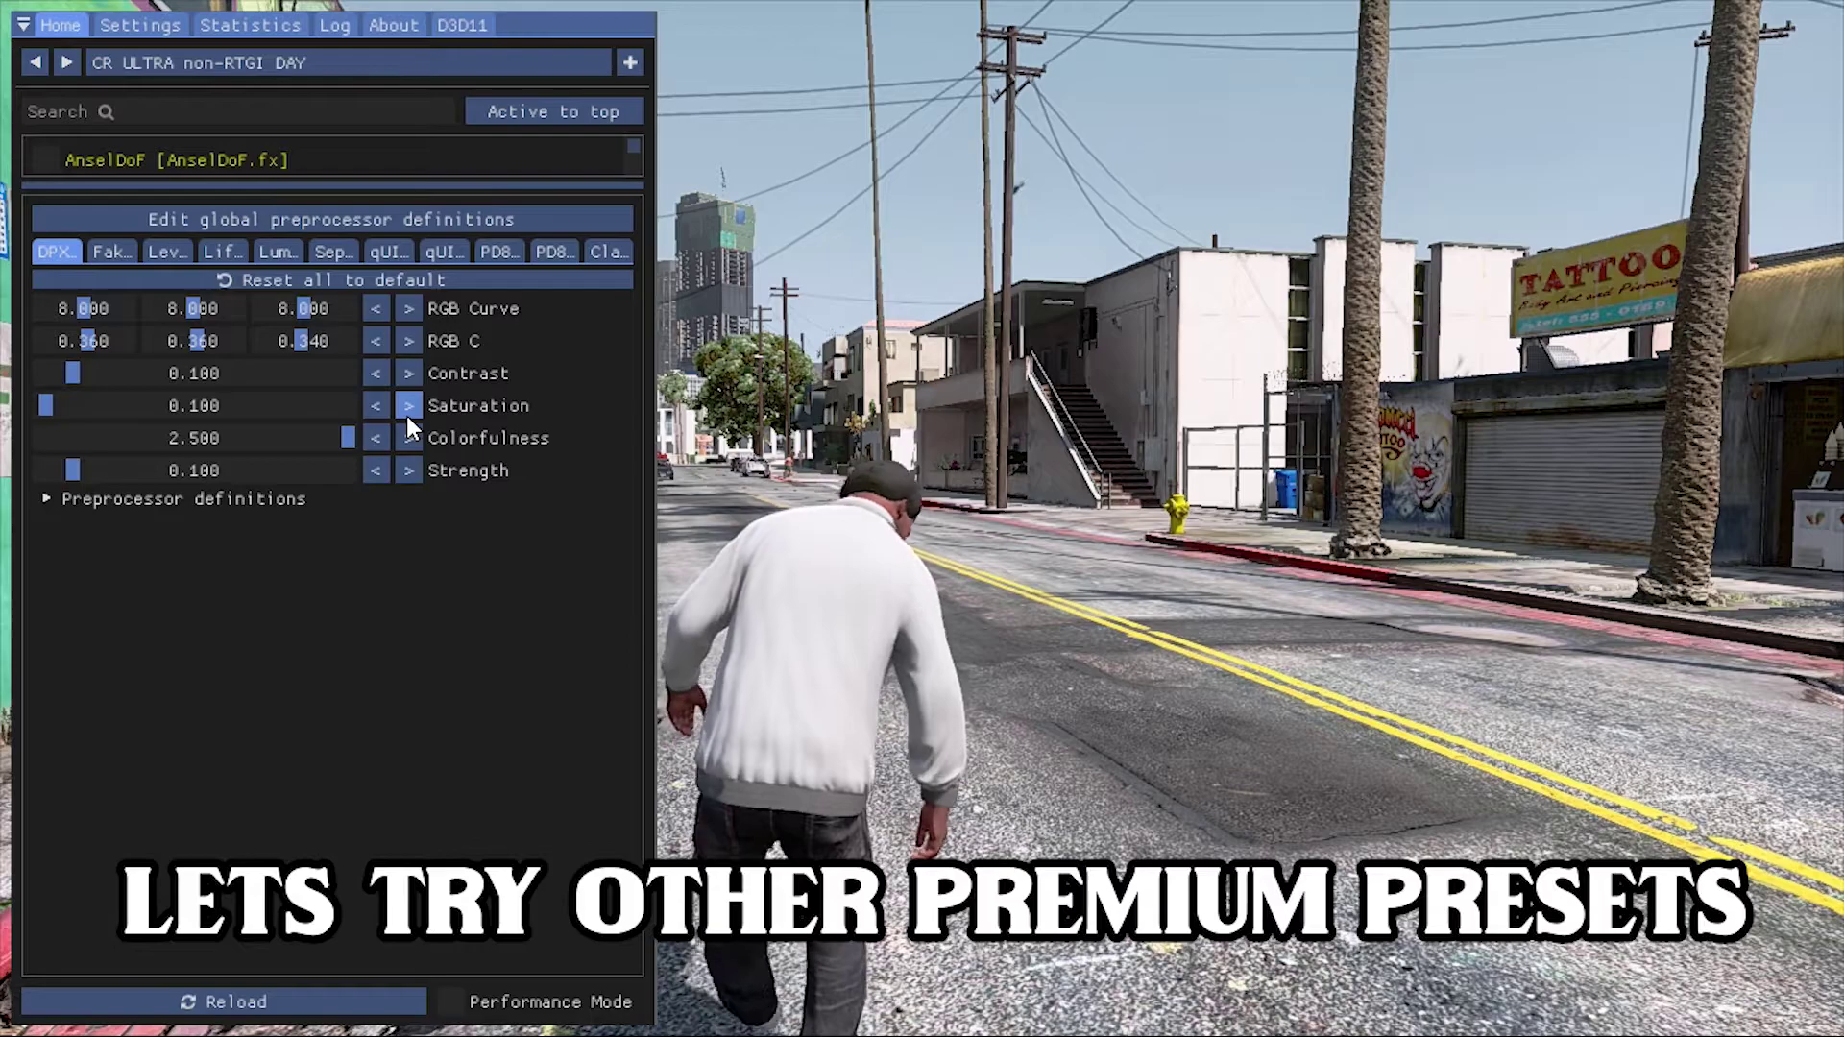
Switch the ReShade preset to CR ULTRA RTGI NIGHT.ini
left_click(287, 65)
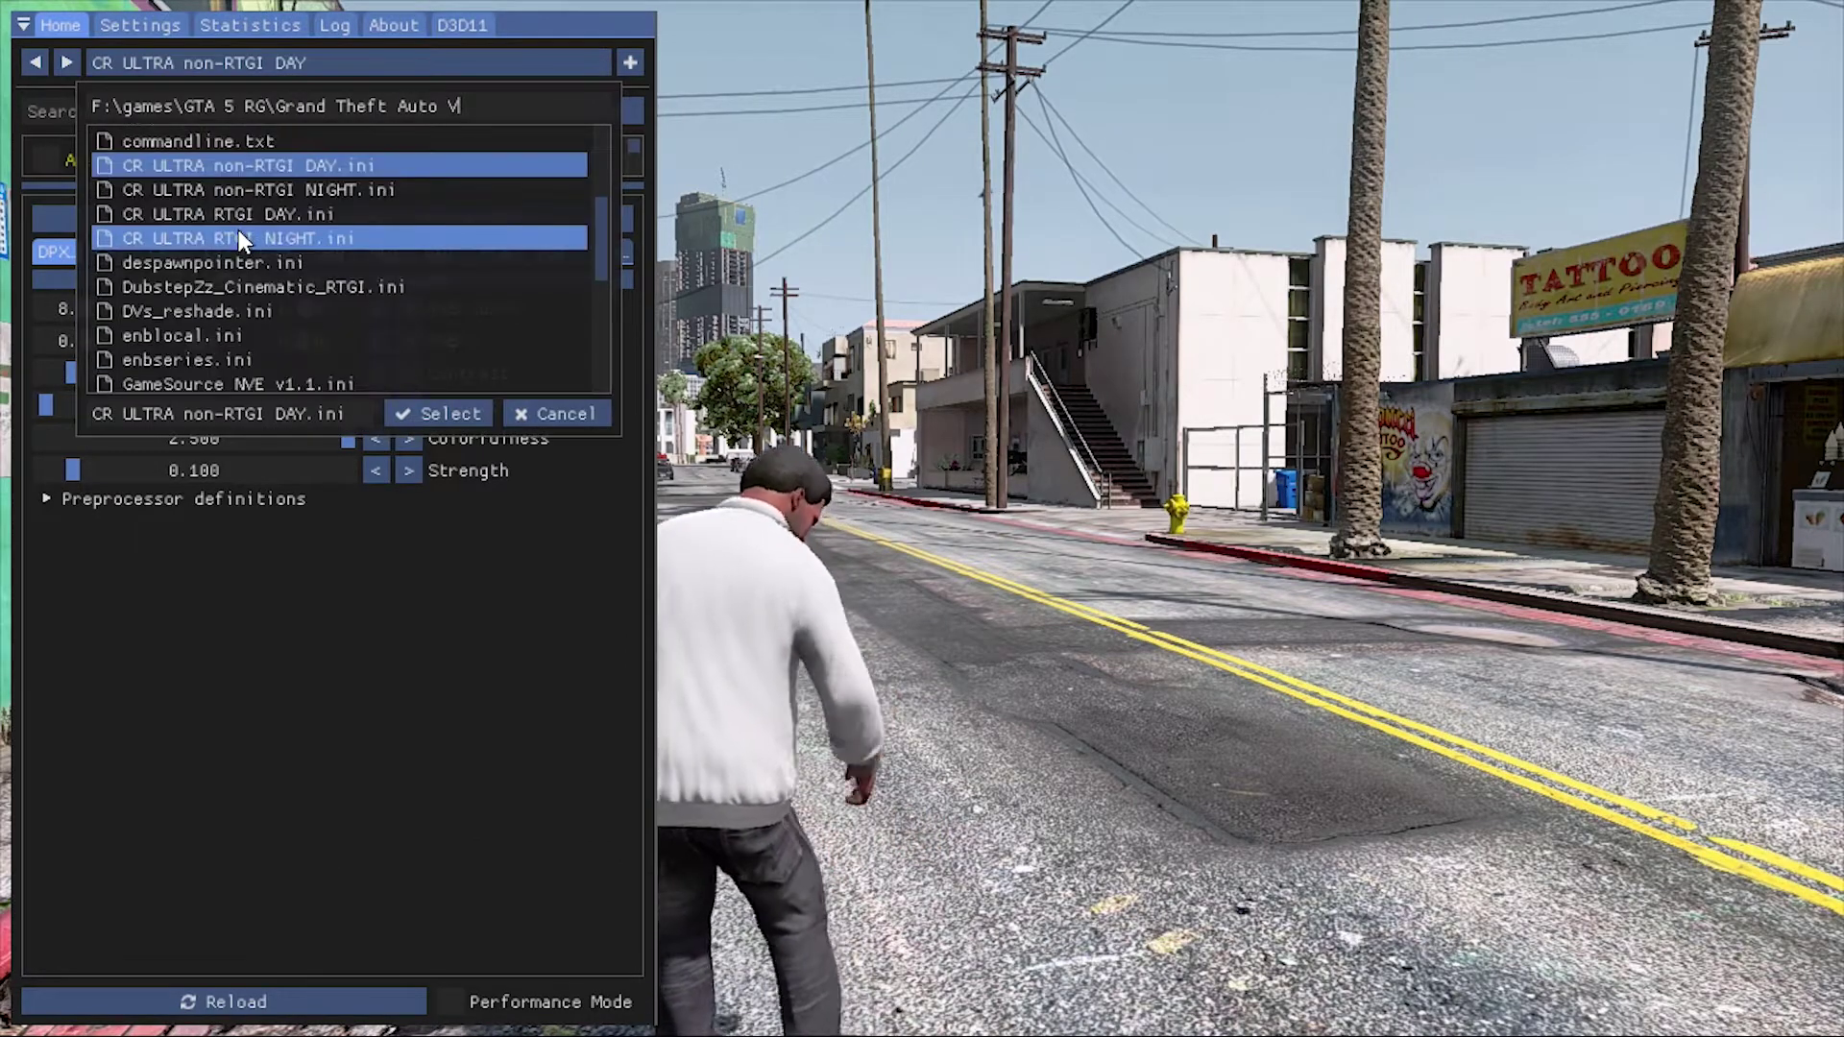
left_click(238, 240)
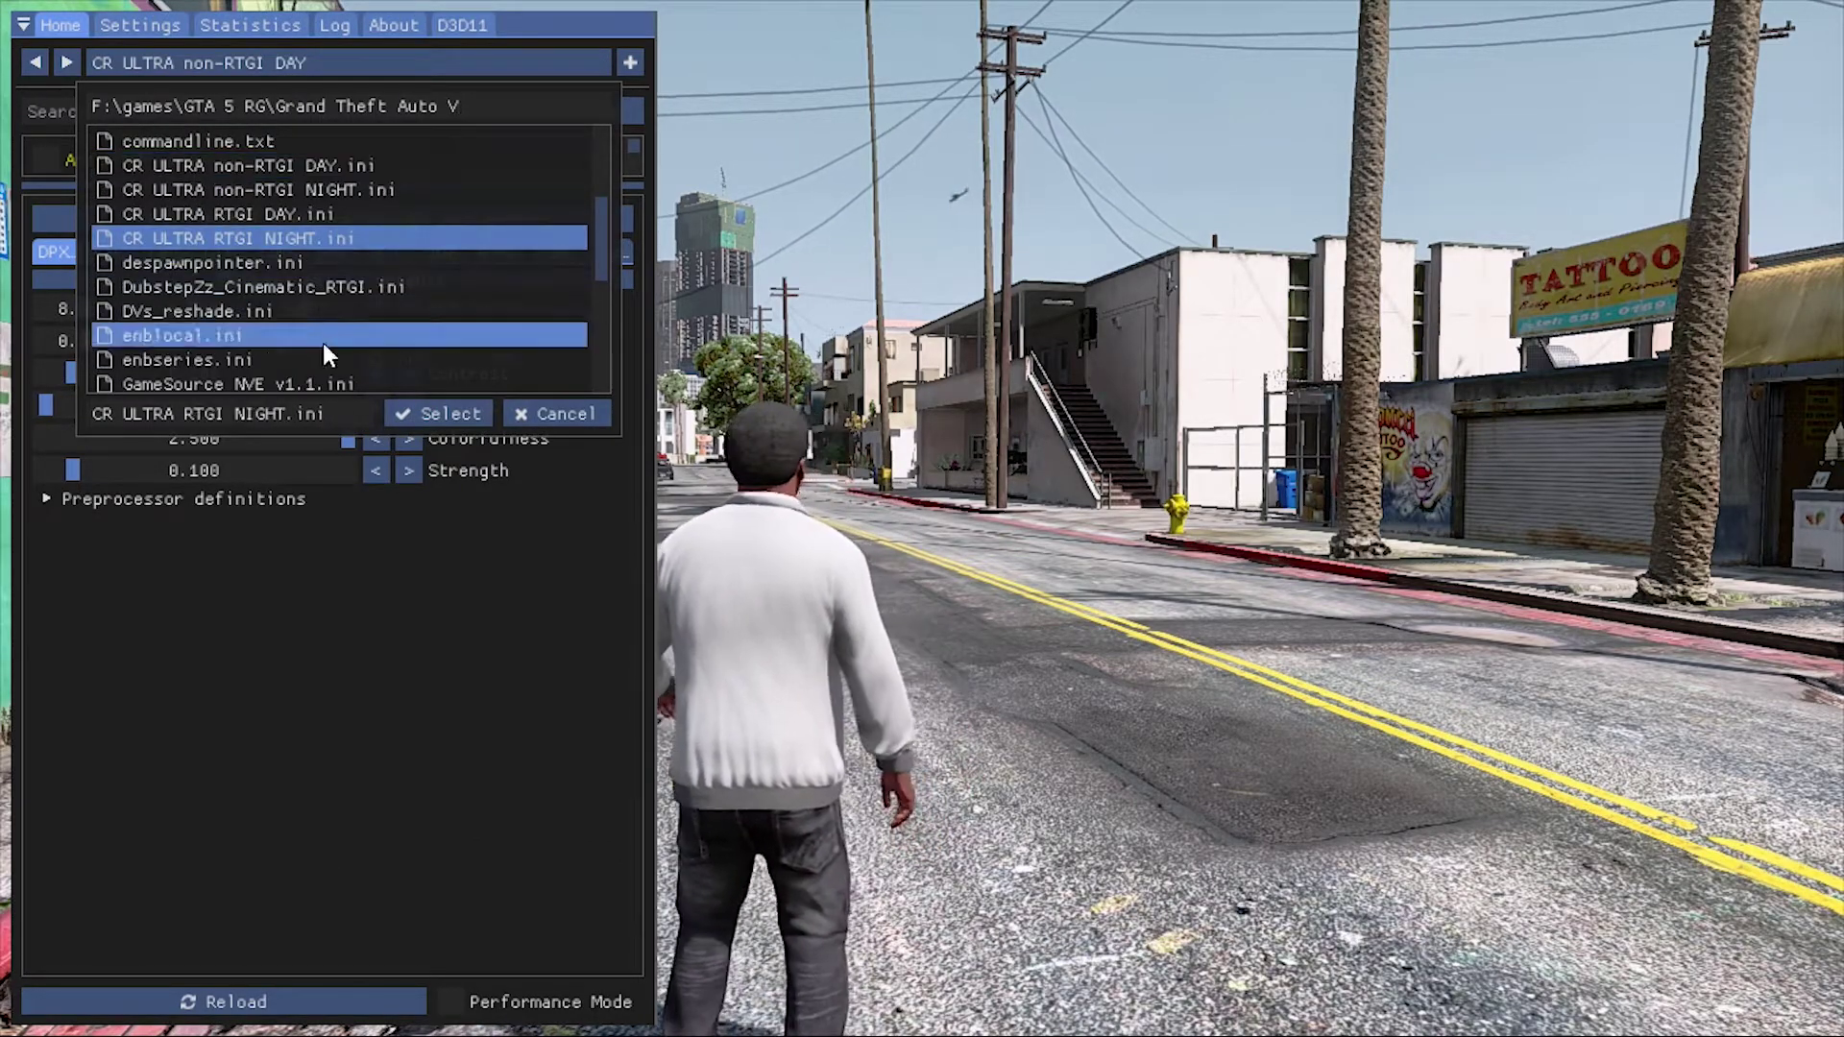
left_click(401, 413)
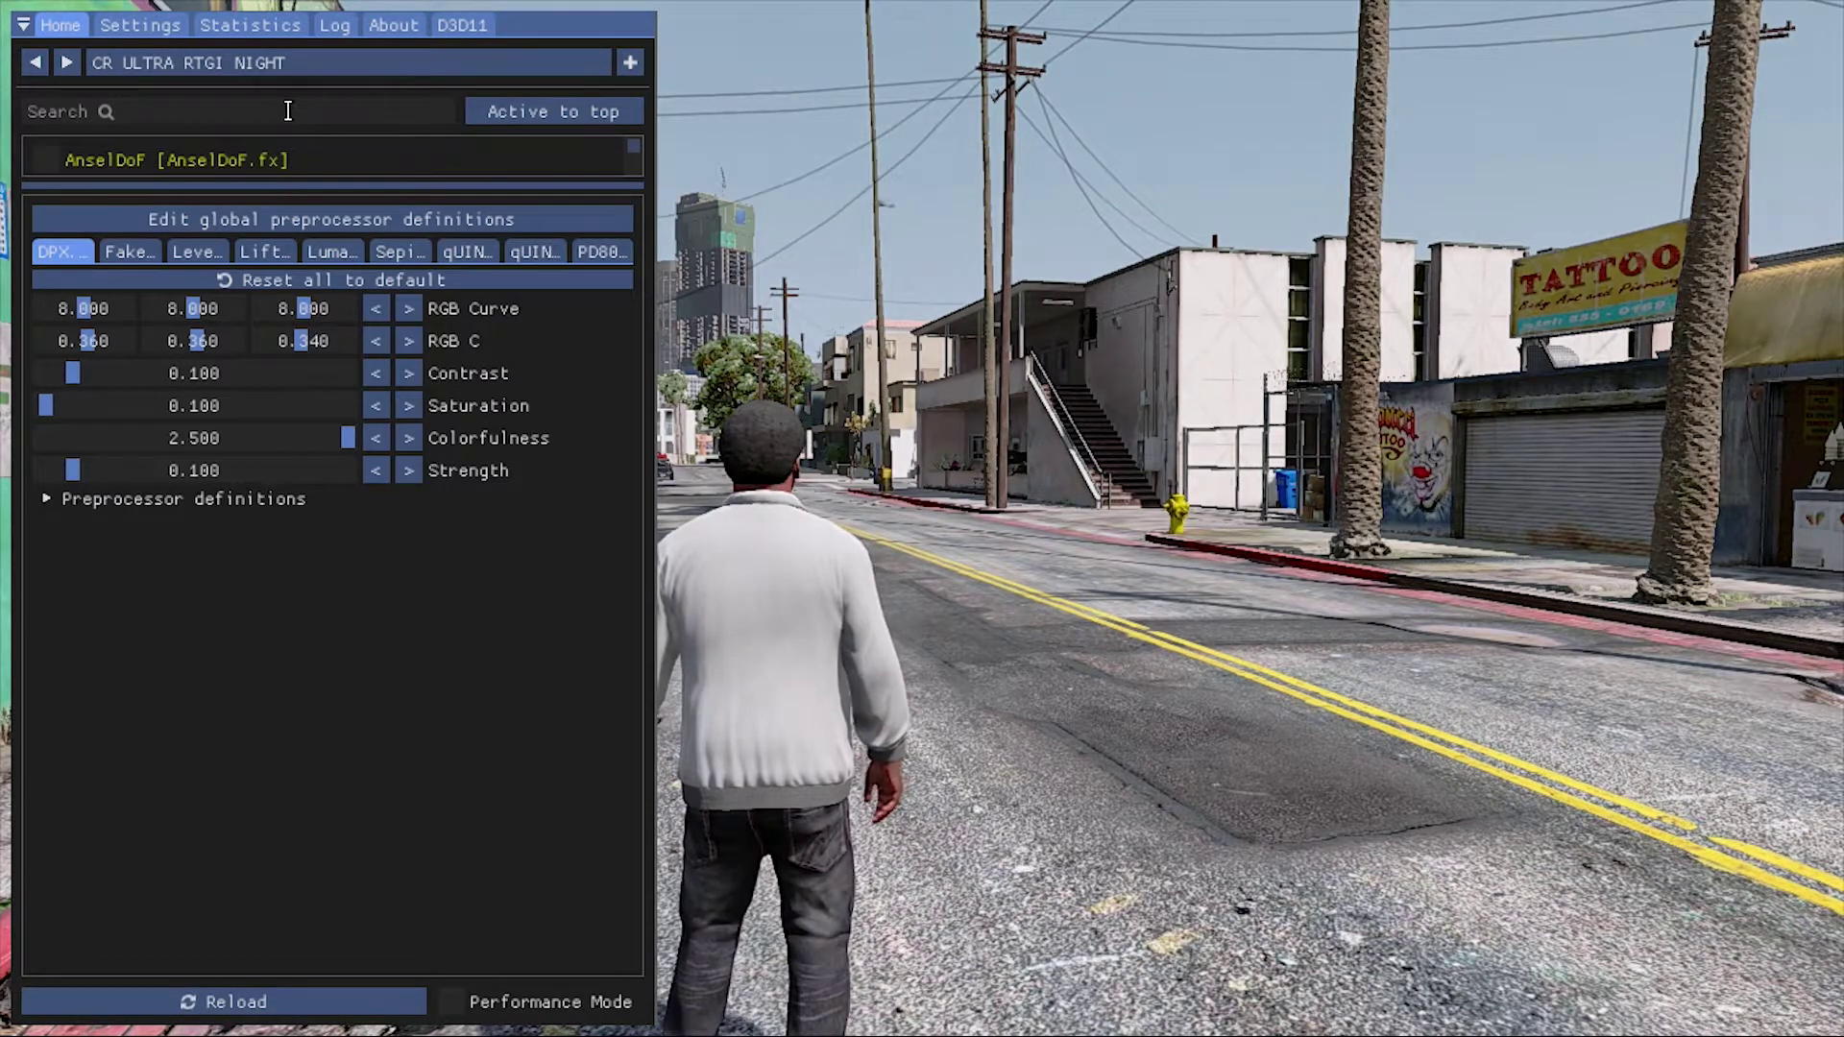
left_click(284, 68)
scroll(221, 292, "down", 2)
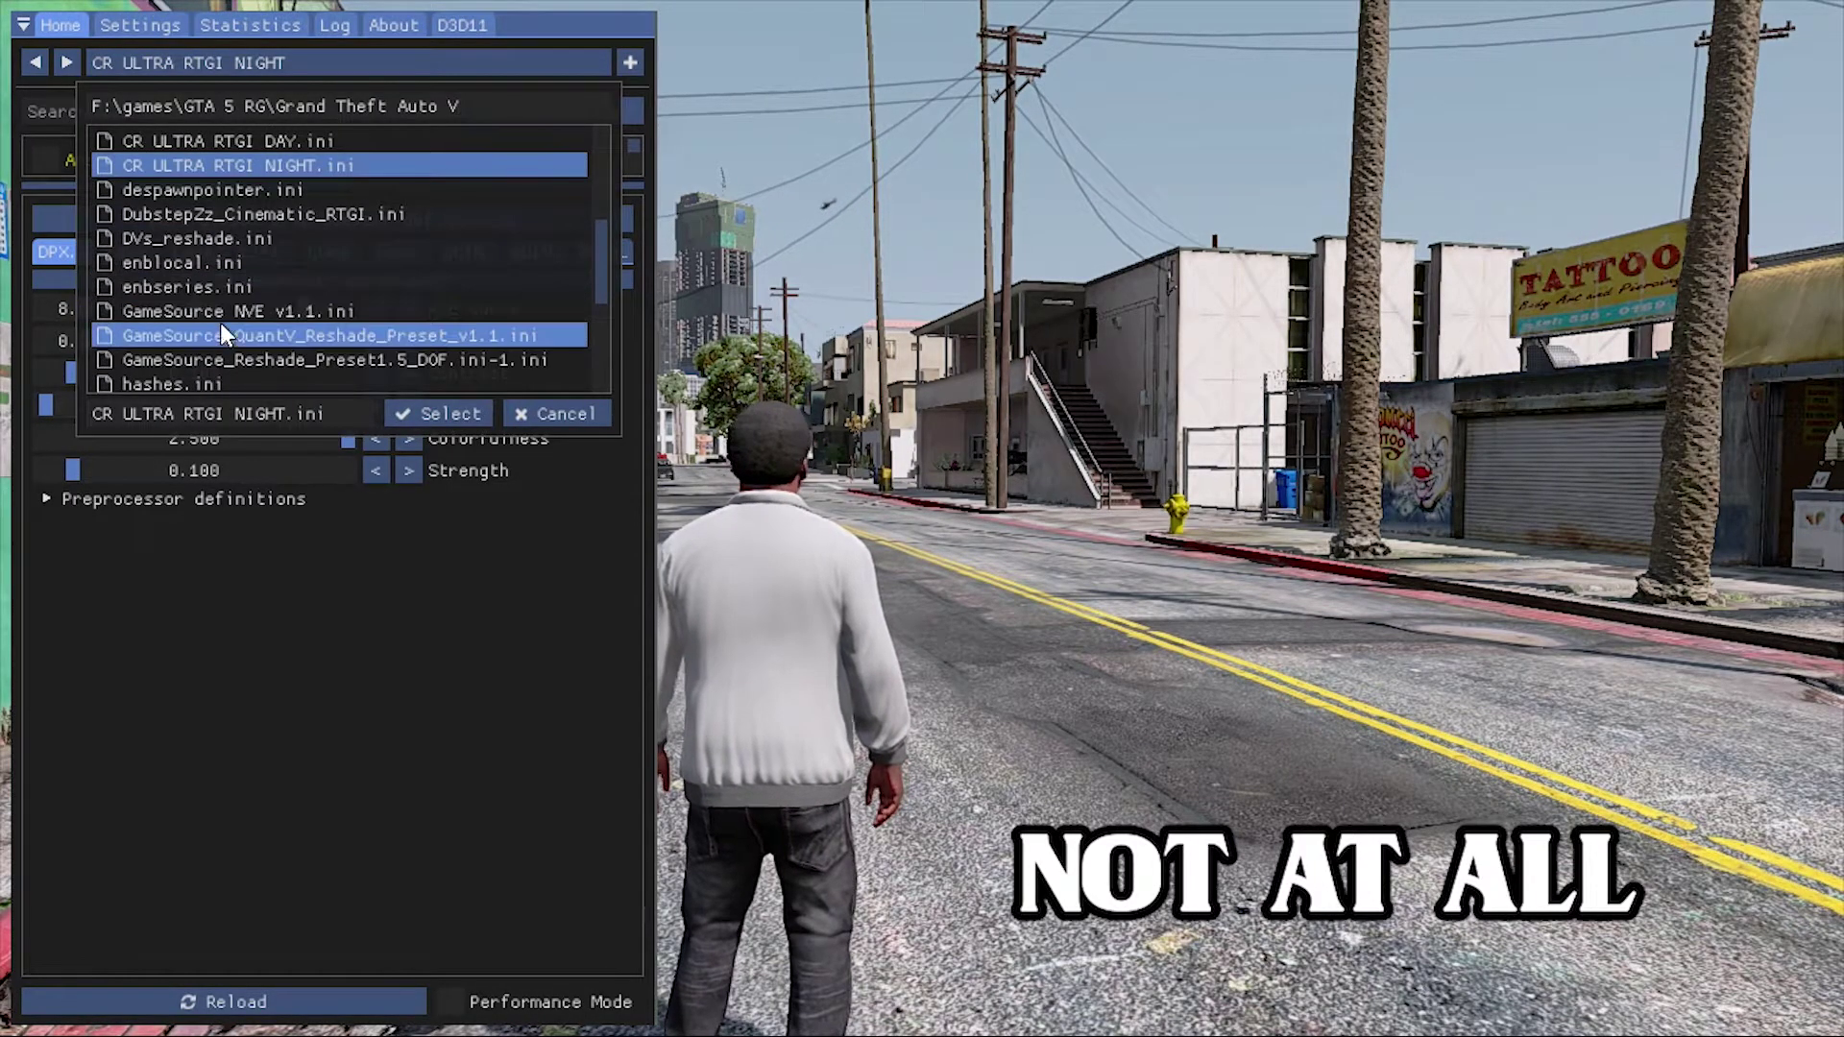
left_click(229, 313)
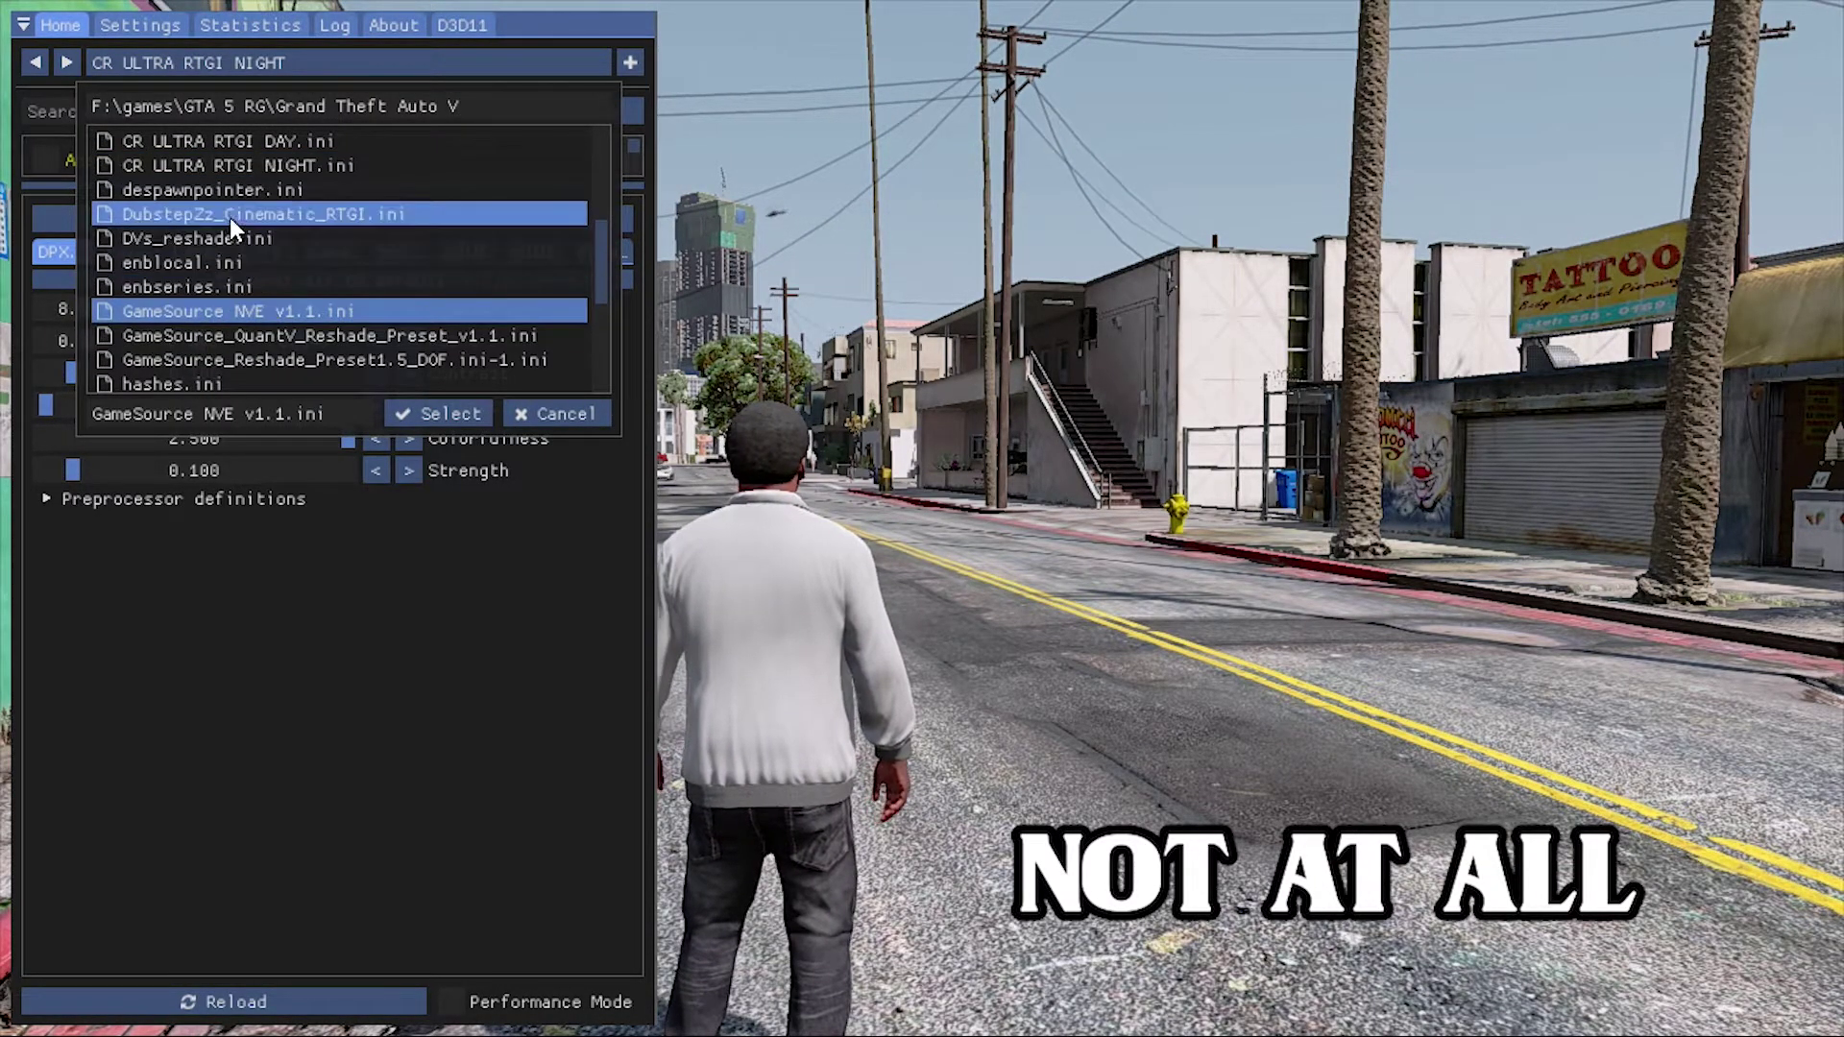
left_click(228, 188)
left_click(433, 409)
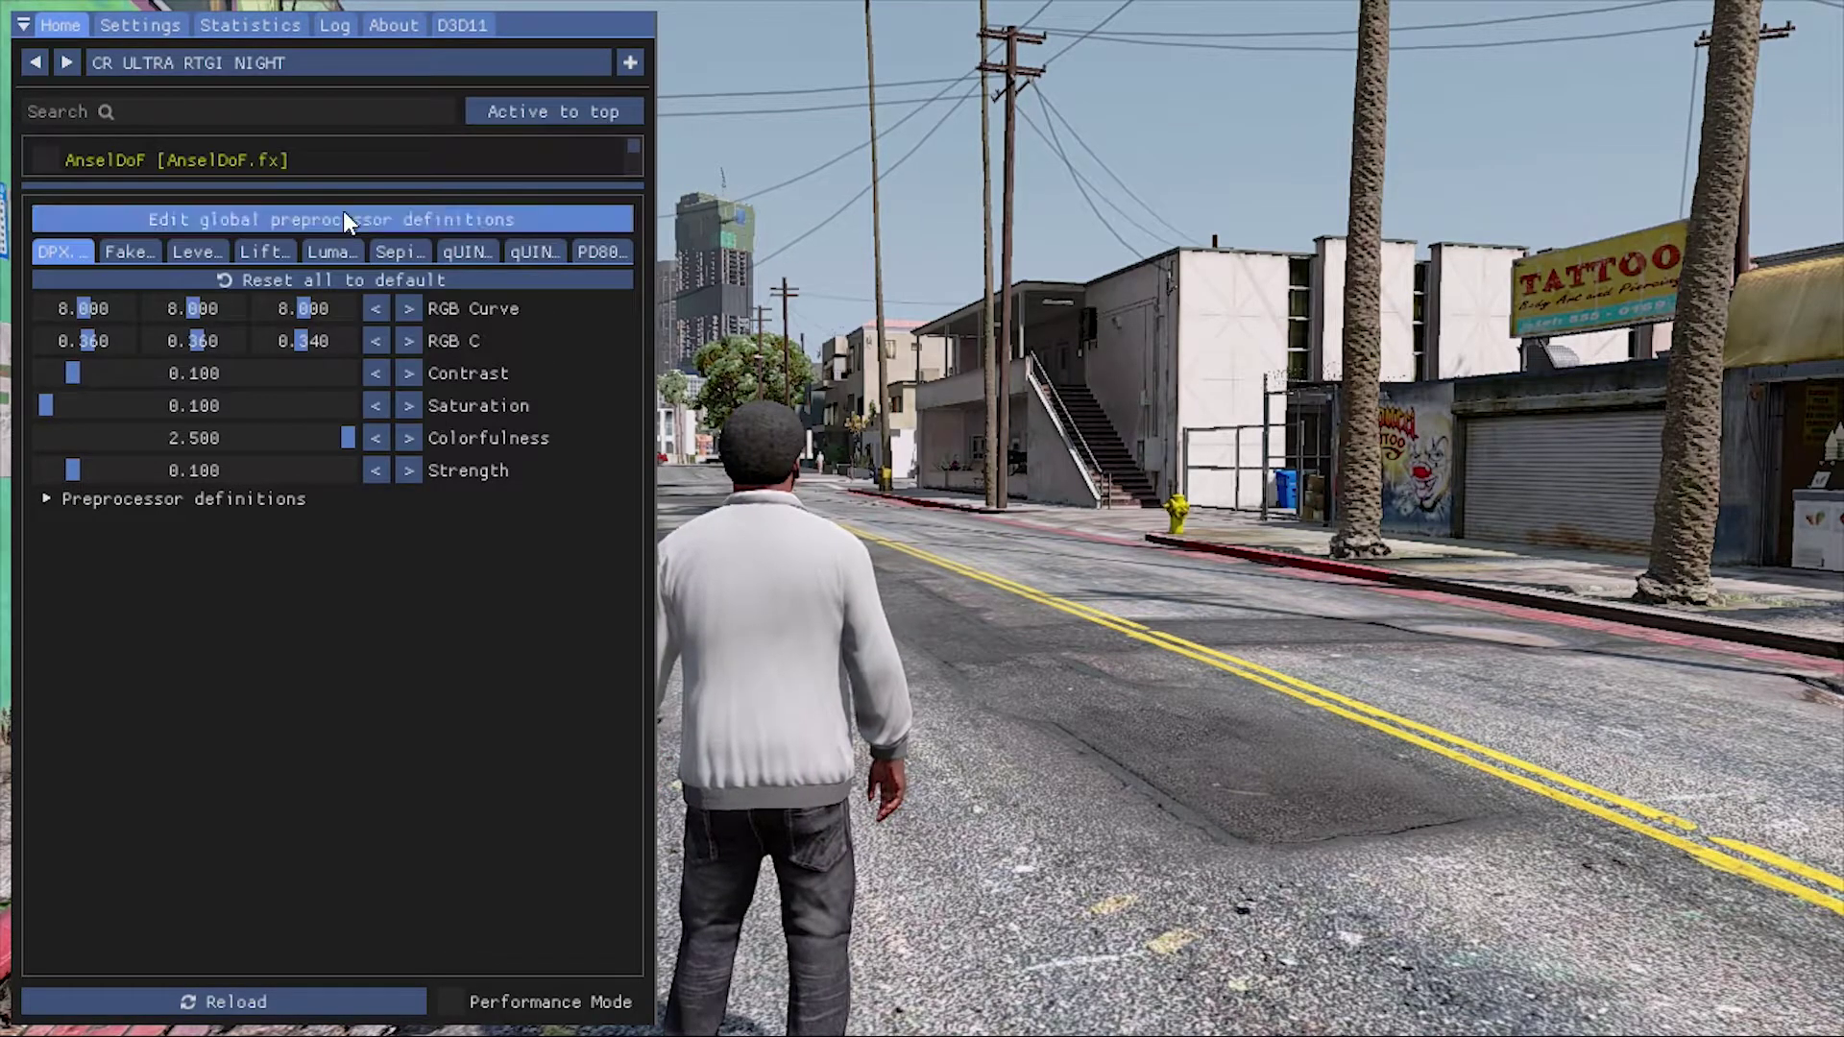
Load the DubstepZz_Cinematic_RTGI.ini ReShade preset and close the overlay
left_click(290, 68)
left_click(279, 308)
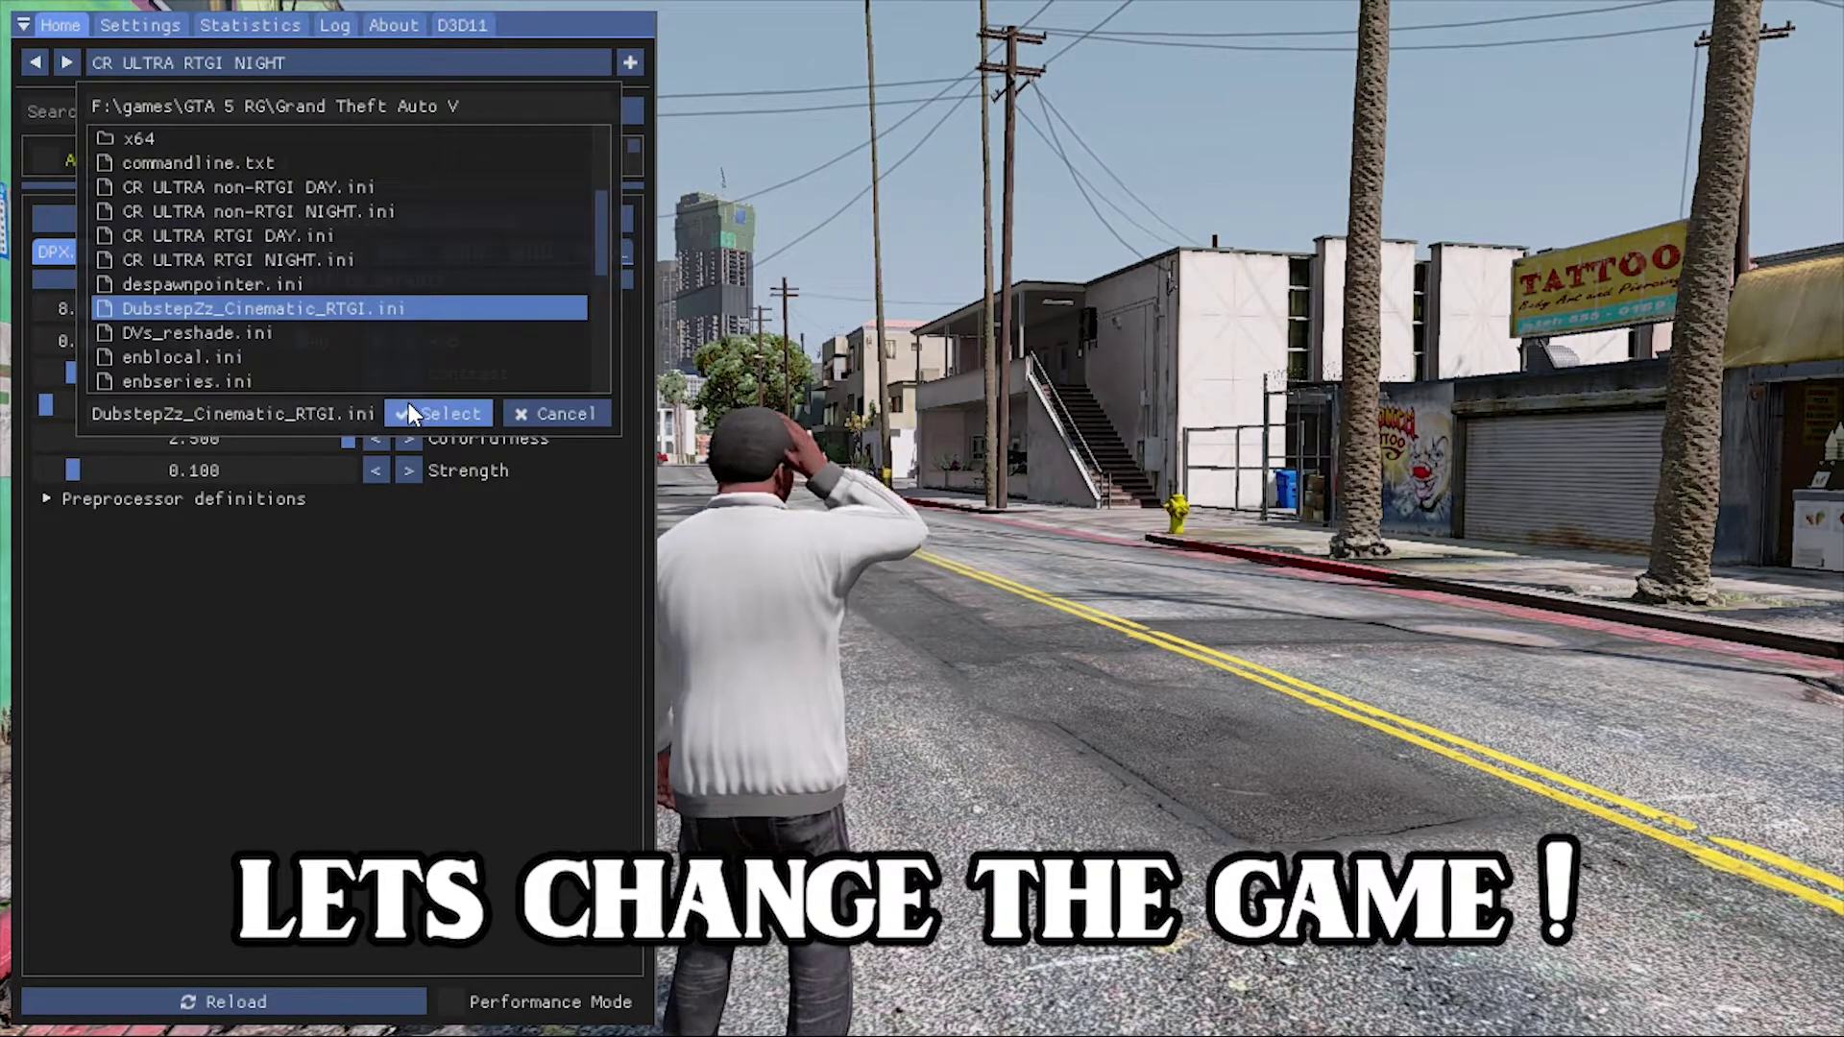
left_click(409, 406)
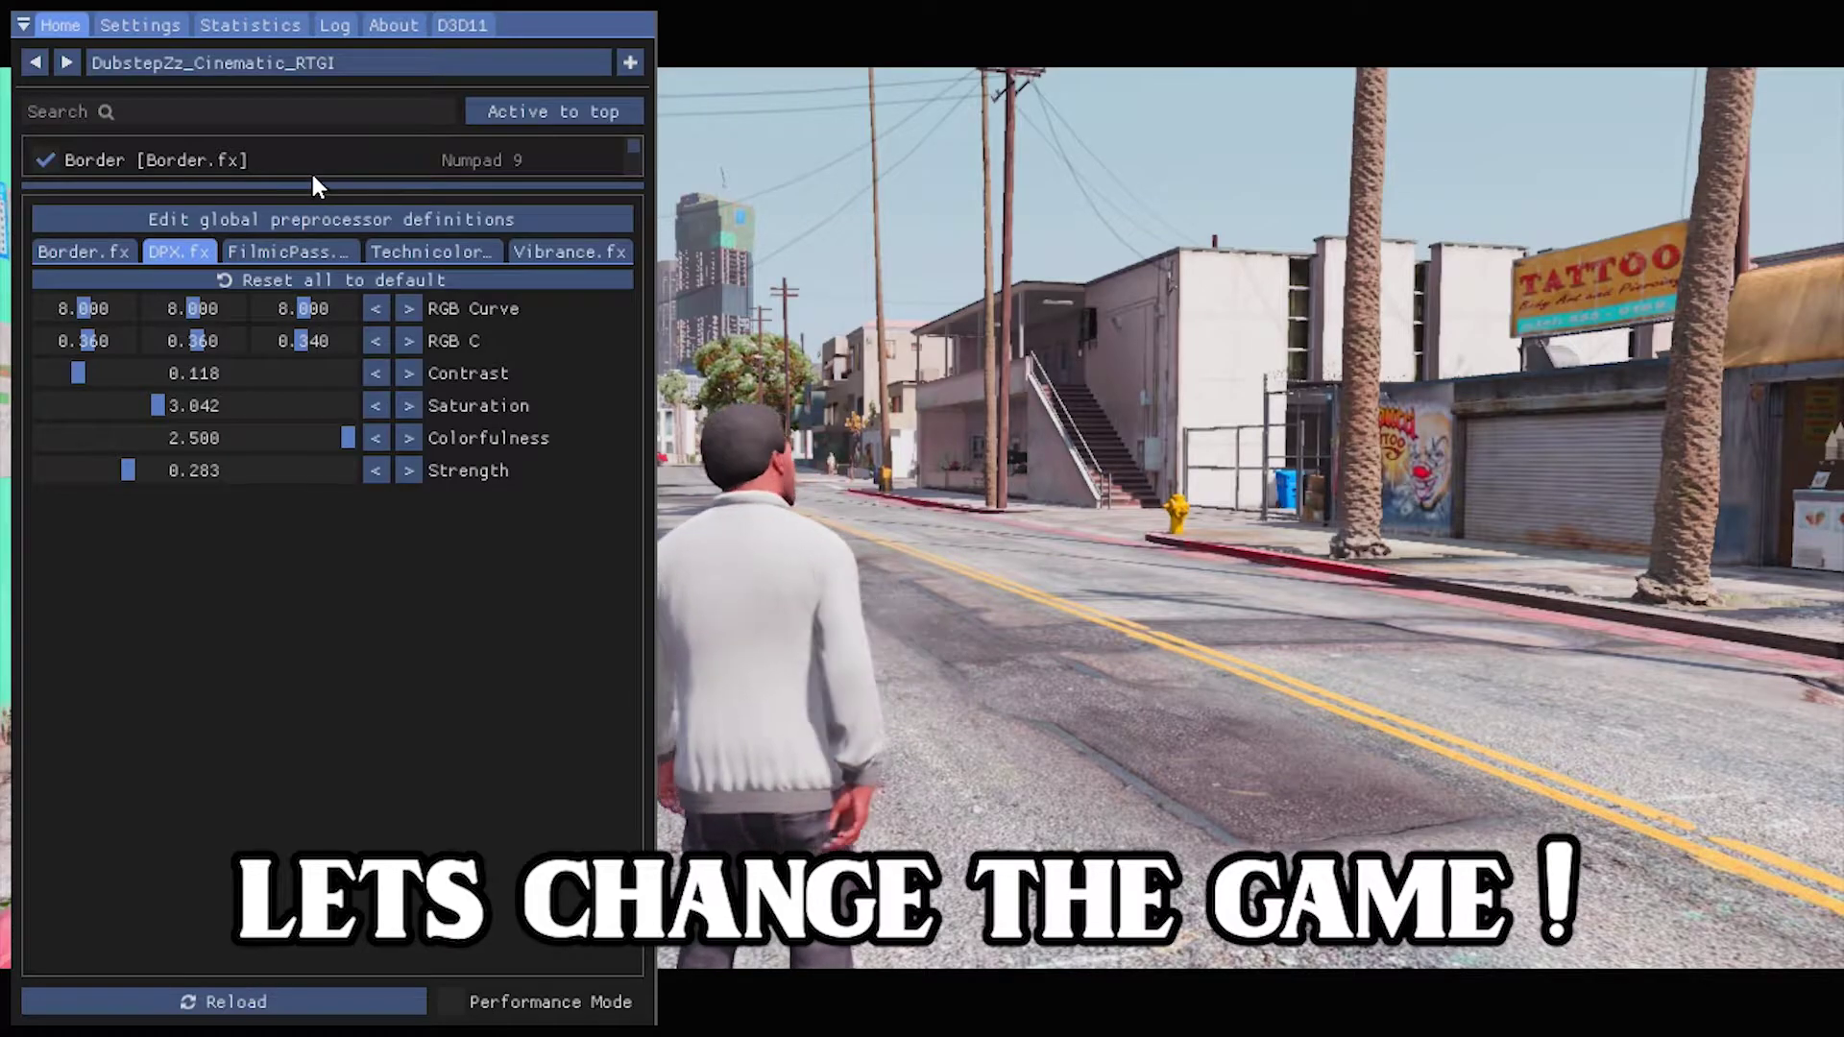
key("Home")
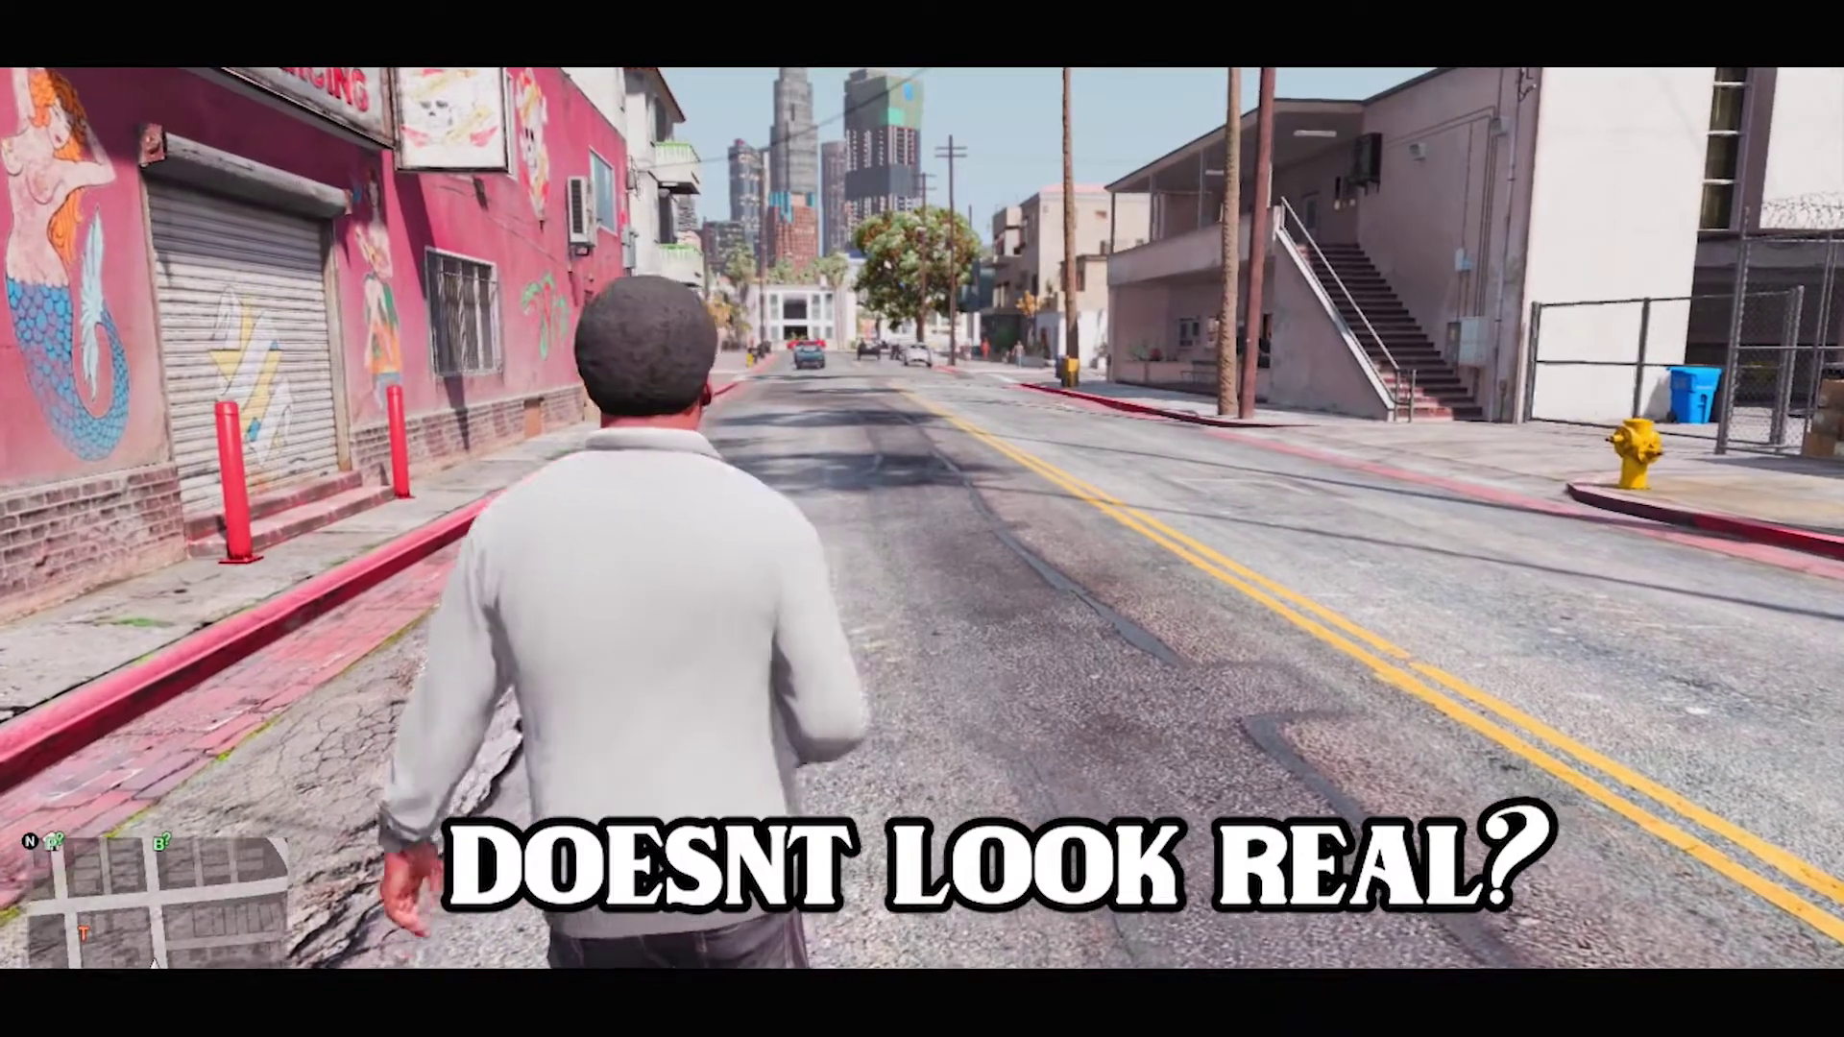
key("Home")
left_click(374, 64)
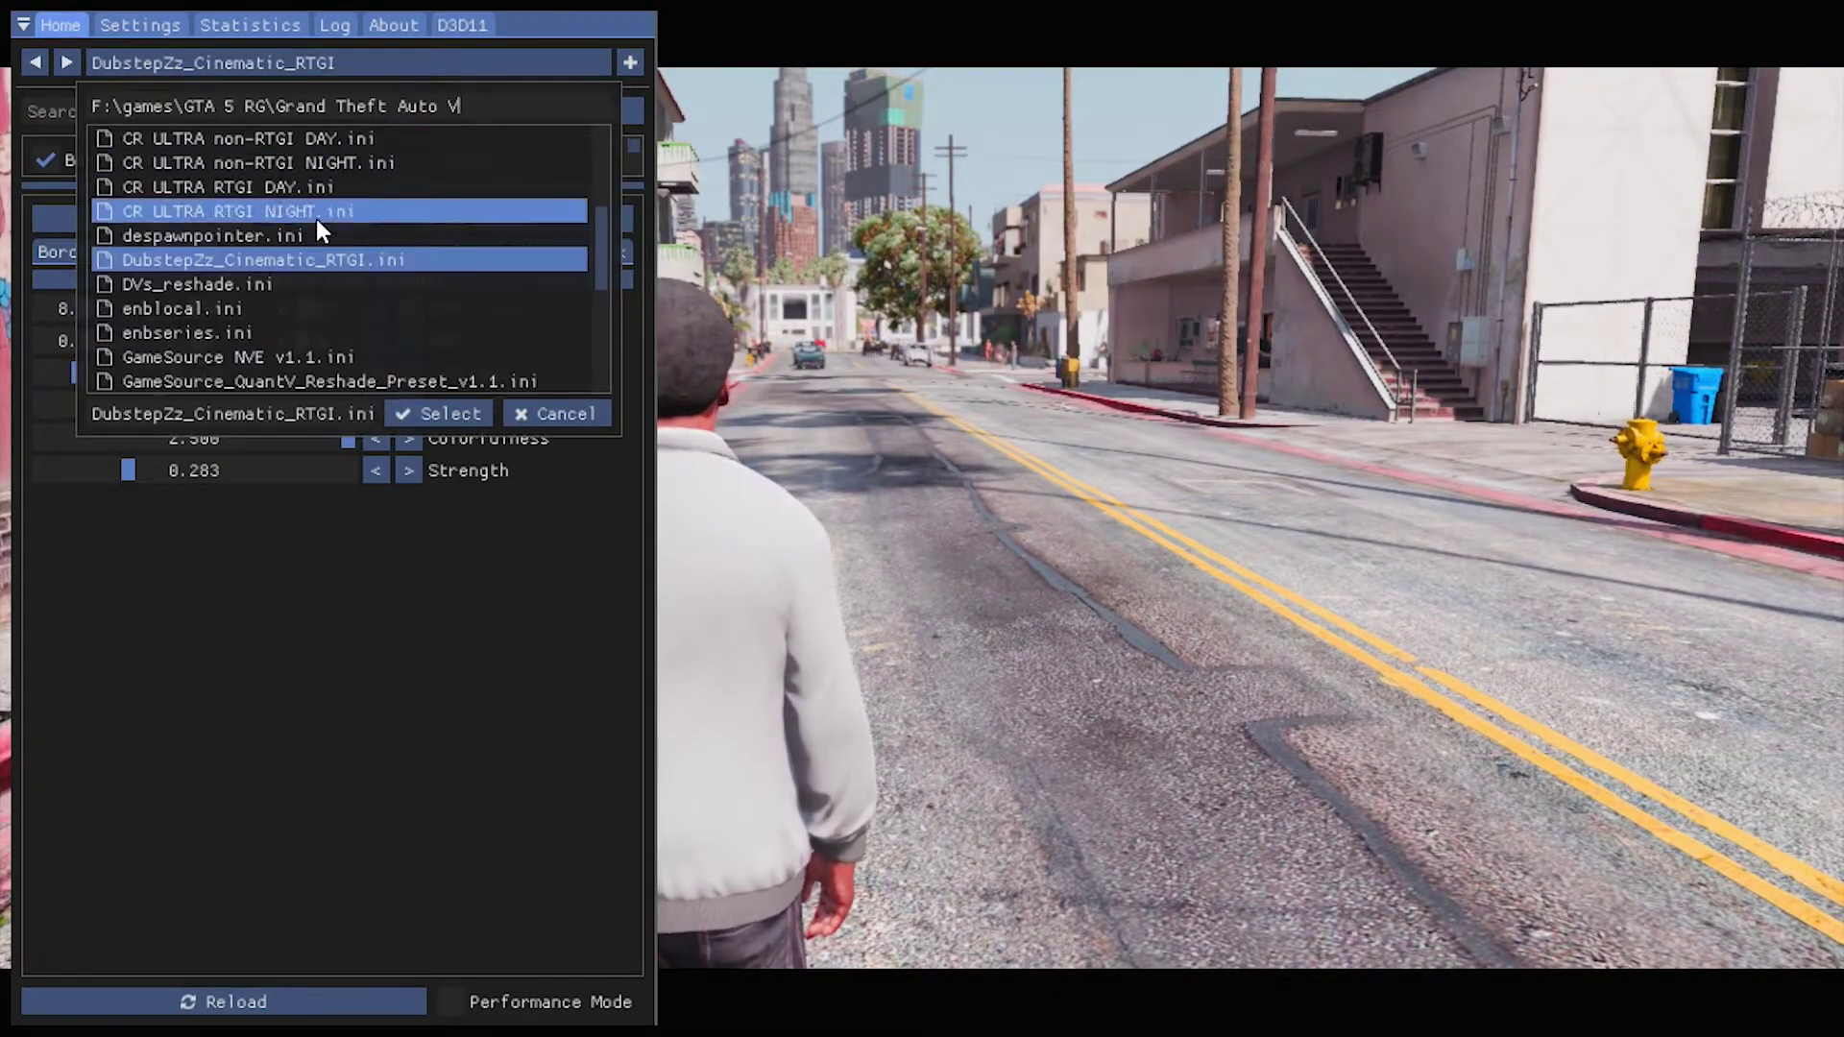
scroll(292, 309, "down", 1)
left_click(480, 290)
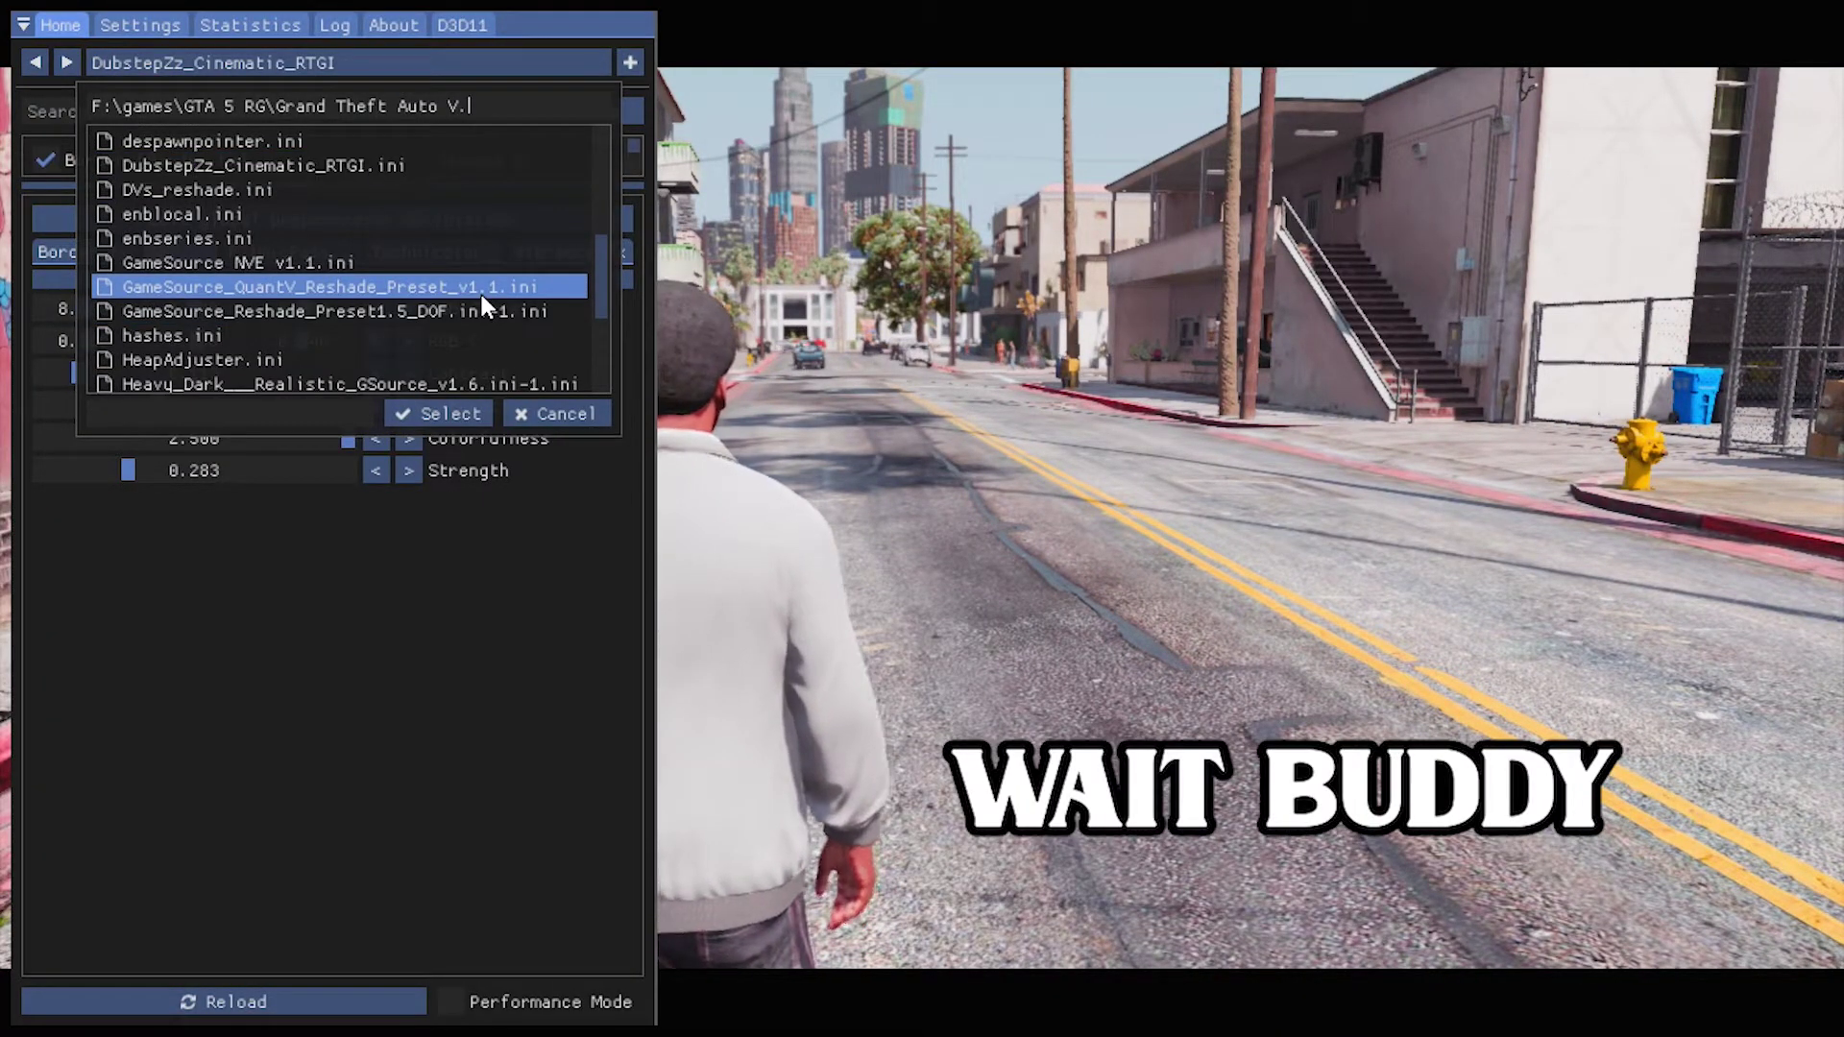
key("BackSpace")
key("BackSpace")
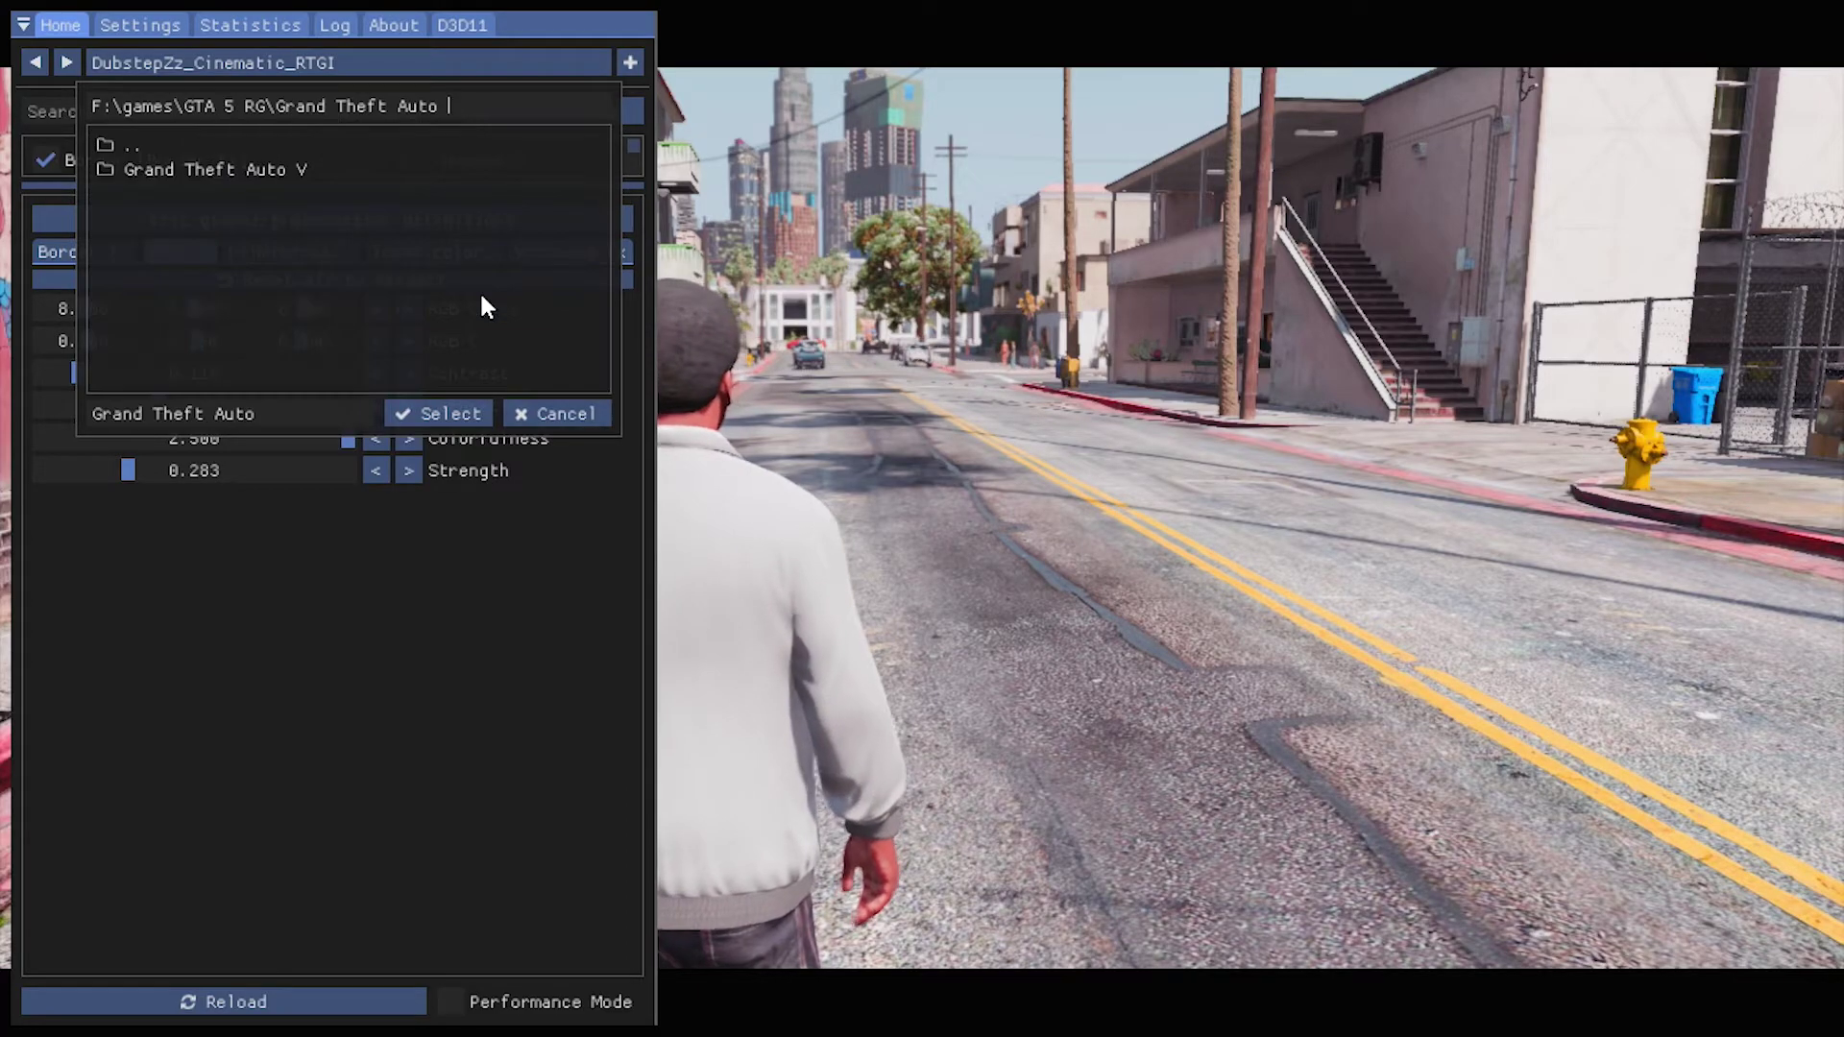
key("BackSpace")
key("BackSpace")
key("BackSpace")
key("BackSpace")
key("BackSpace")
key("BackSpace")
key("BackSpace")
key("BackSpace")
key("BackSpace")
key("BackSpace")
key("BackSpace")
left_click(563, 415)
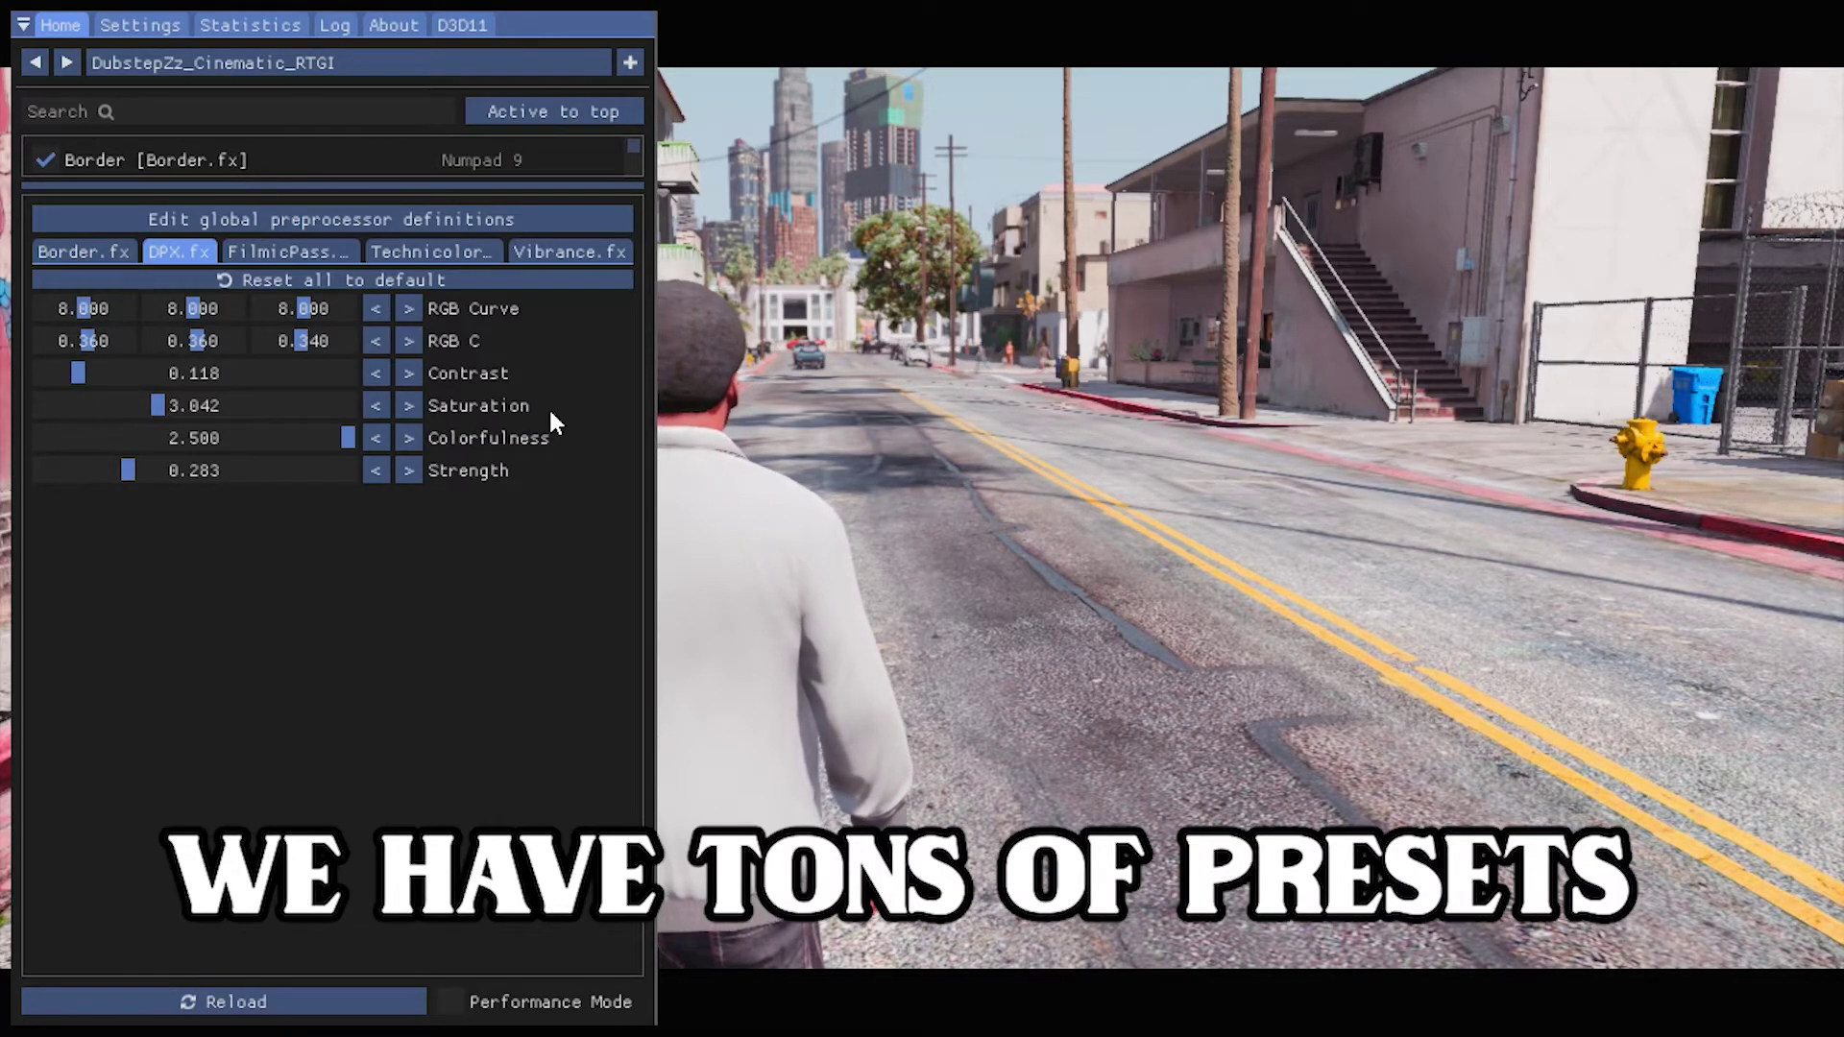
Close the ReShade overlay and go to the Hour setting in Menyoo's time options
key("Home")
key("F8")
key("Down")
key("Down")
key("Down")
key("Down")
key("Down")
key("Down")
key("Return")
key("Down")
key("Down")
key("Down")
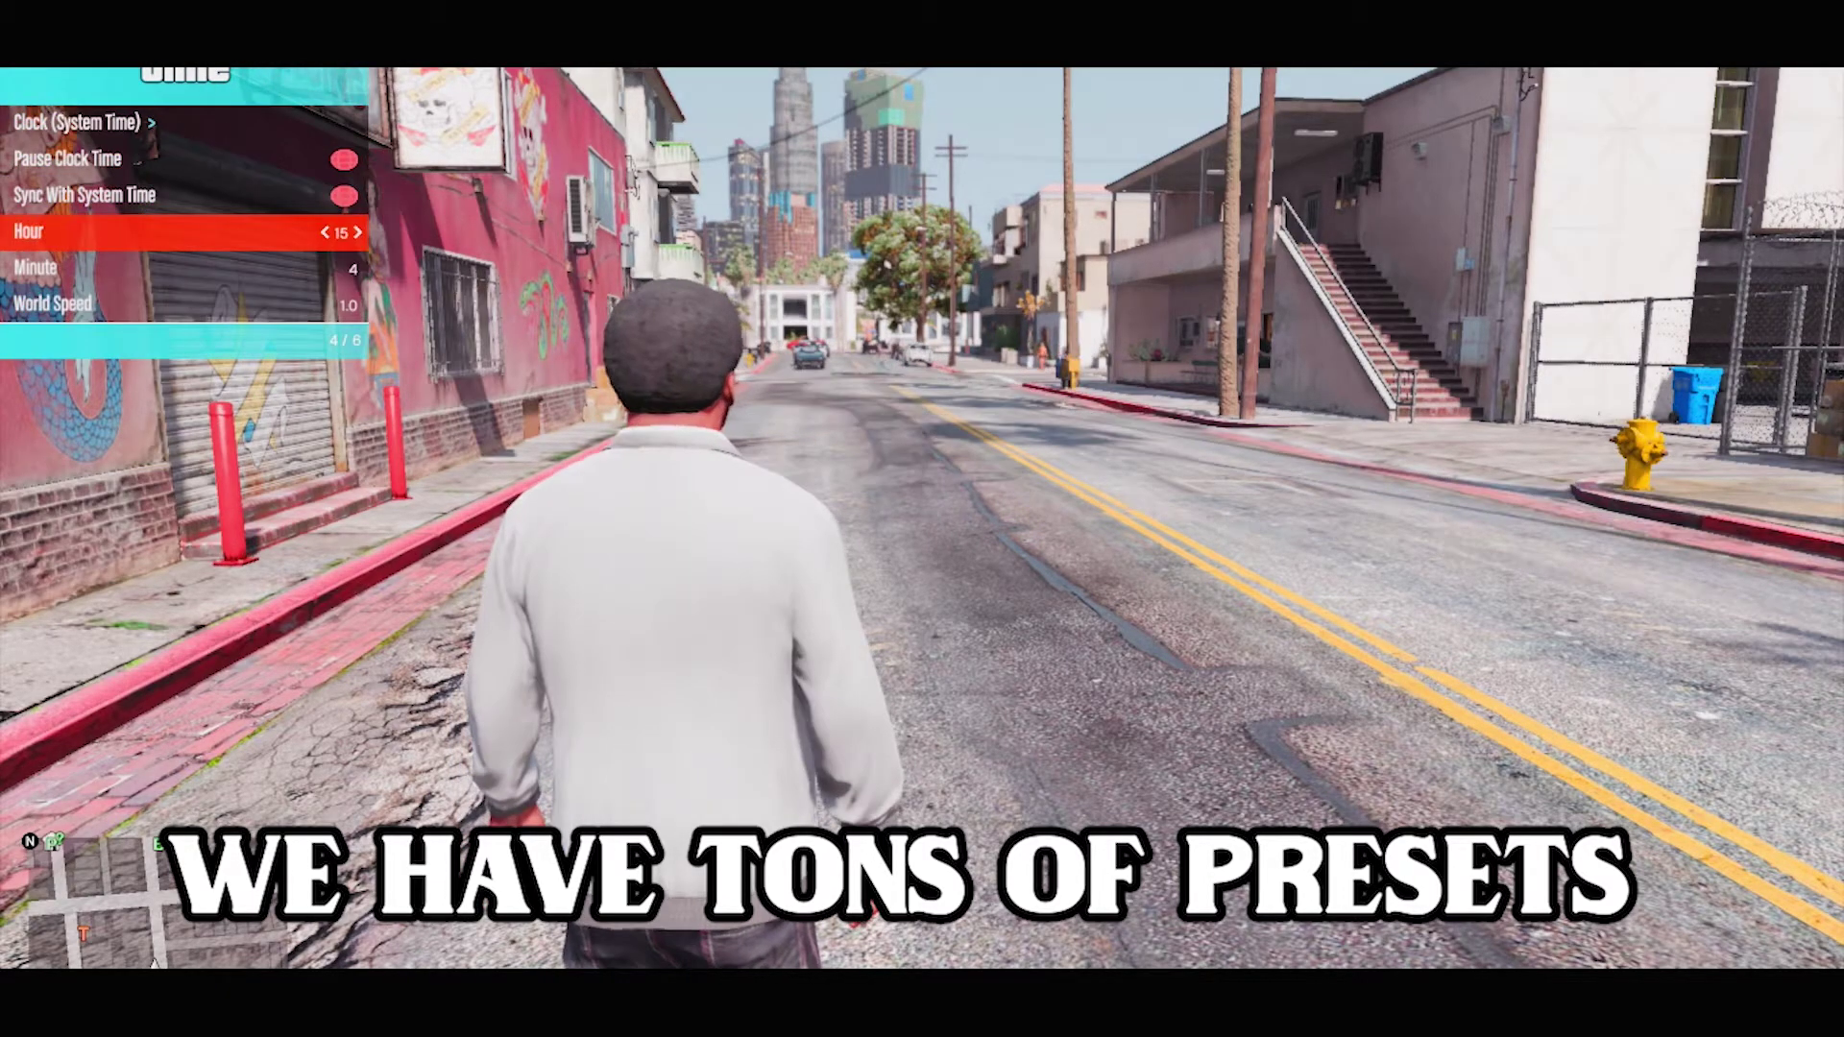
Advance the in-game hour to 2 for a night scene
key("Right")
key("Right")
key("Right")
key("Right")
key("Right")
key("Right")
key("Right")
key("Right")
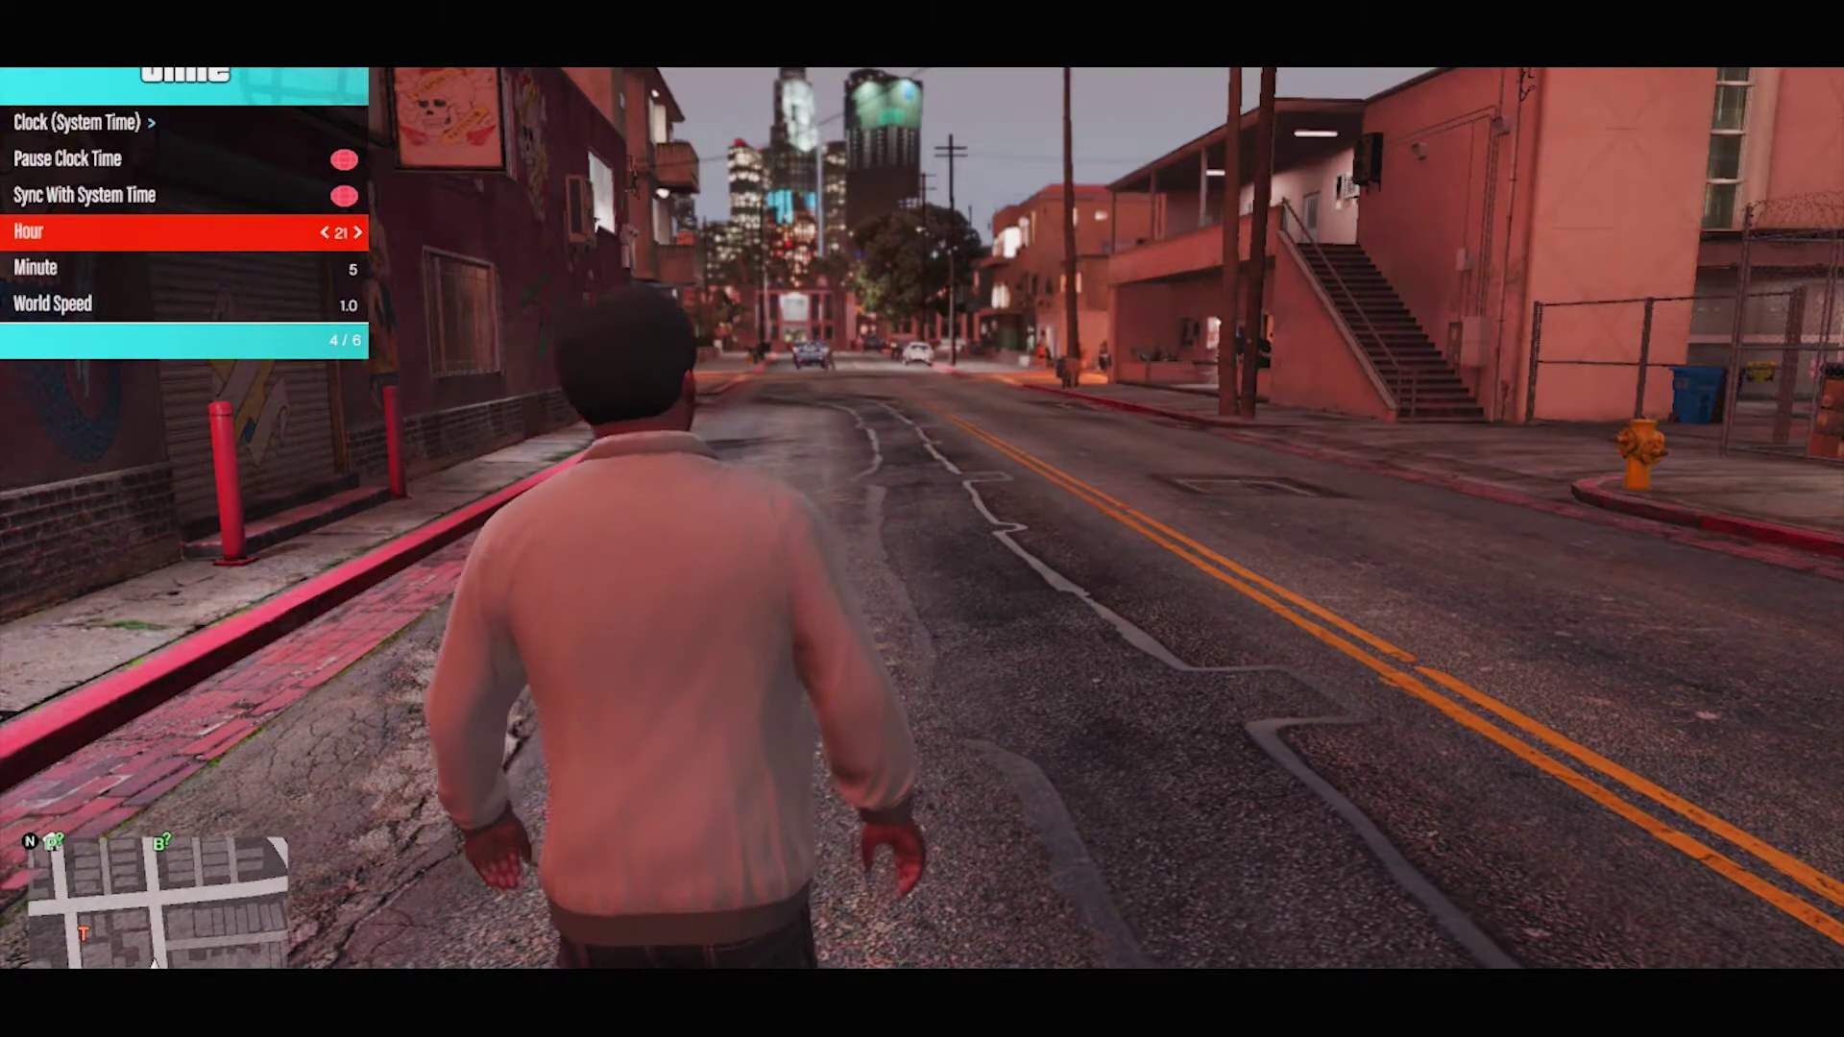
key("Right")
key("Right")
key("Right")
key("Right")
key("Right")
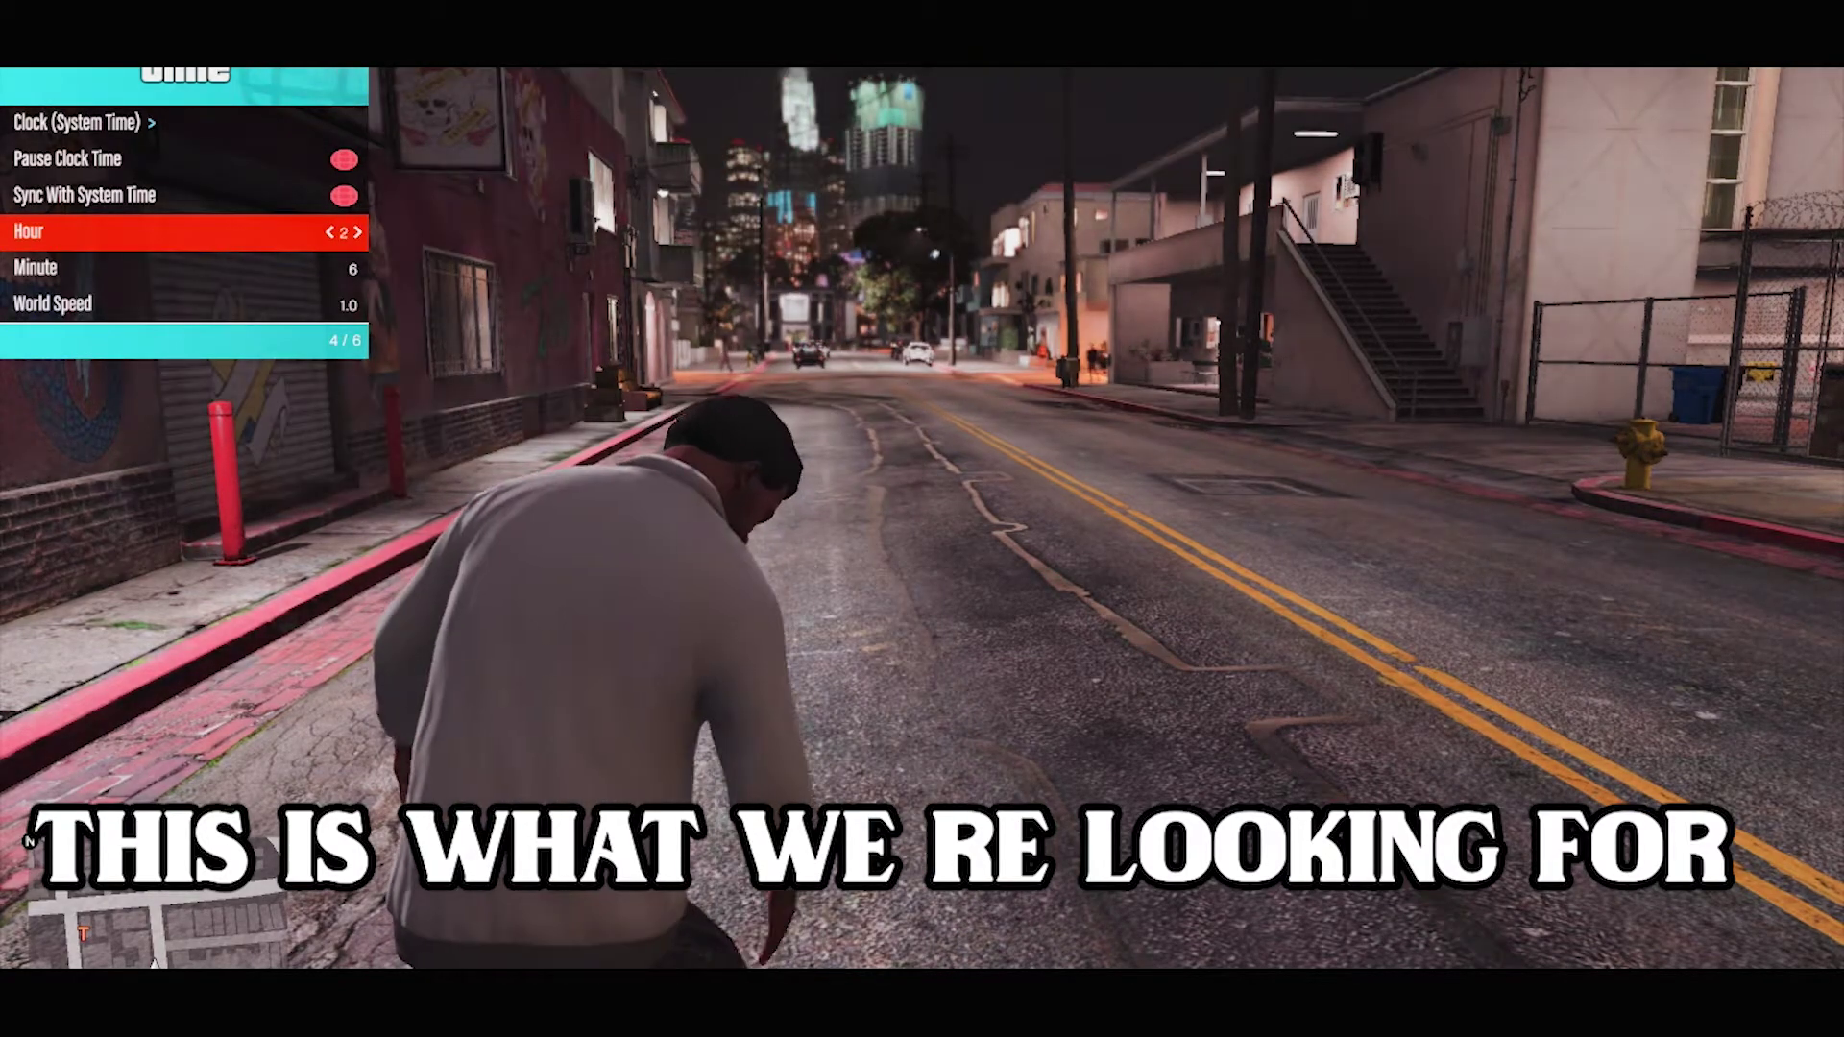
Leave the time options and set the in-game weather to Clouds
key("BackSpace")
key("Up")
key("Up")
key("Return")
key("BackSpace")
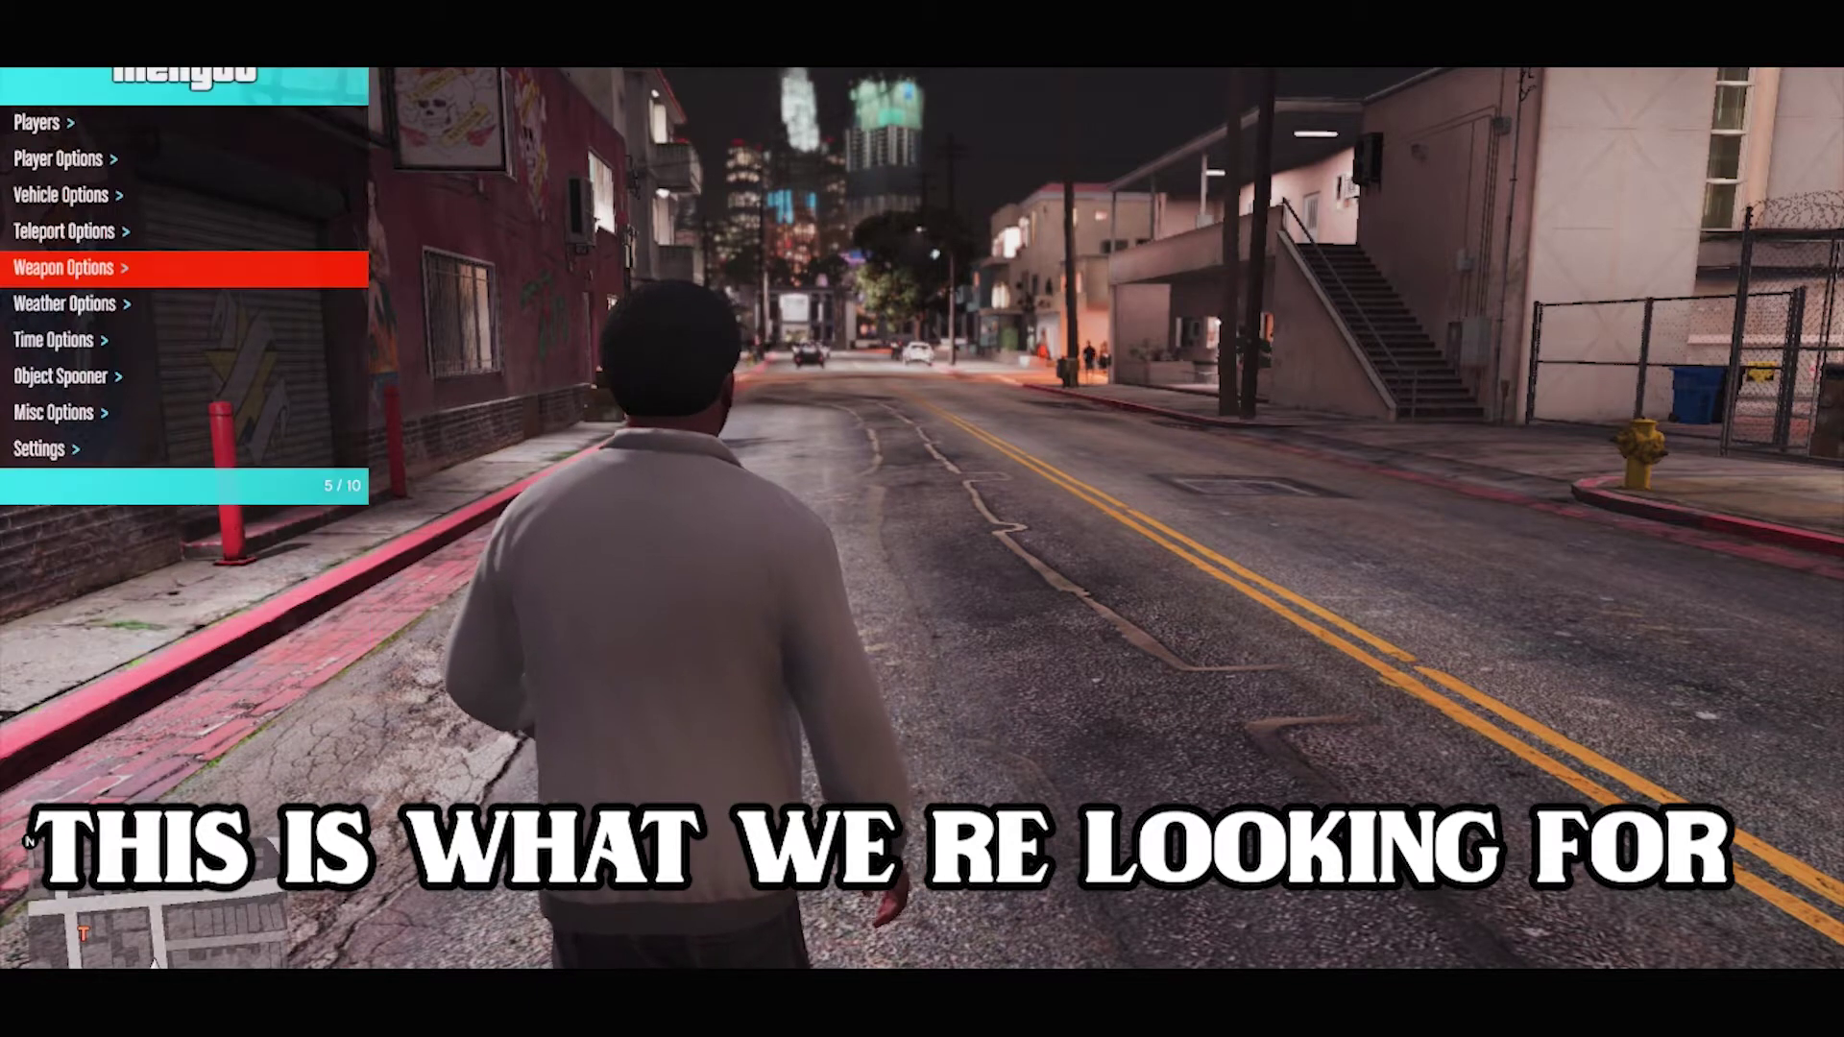
key("Down")
key("Return")
key("Down")
key("Return")
key("Down")
key("Return")
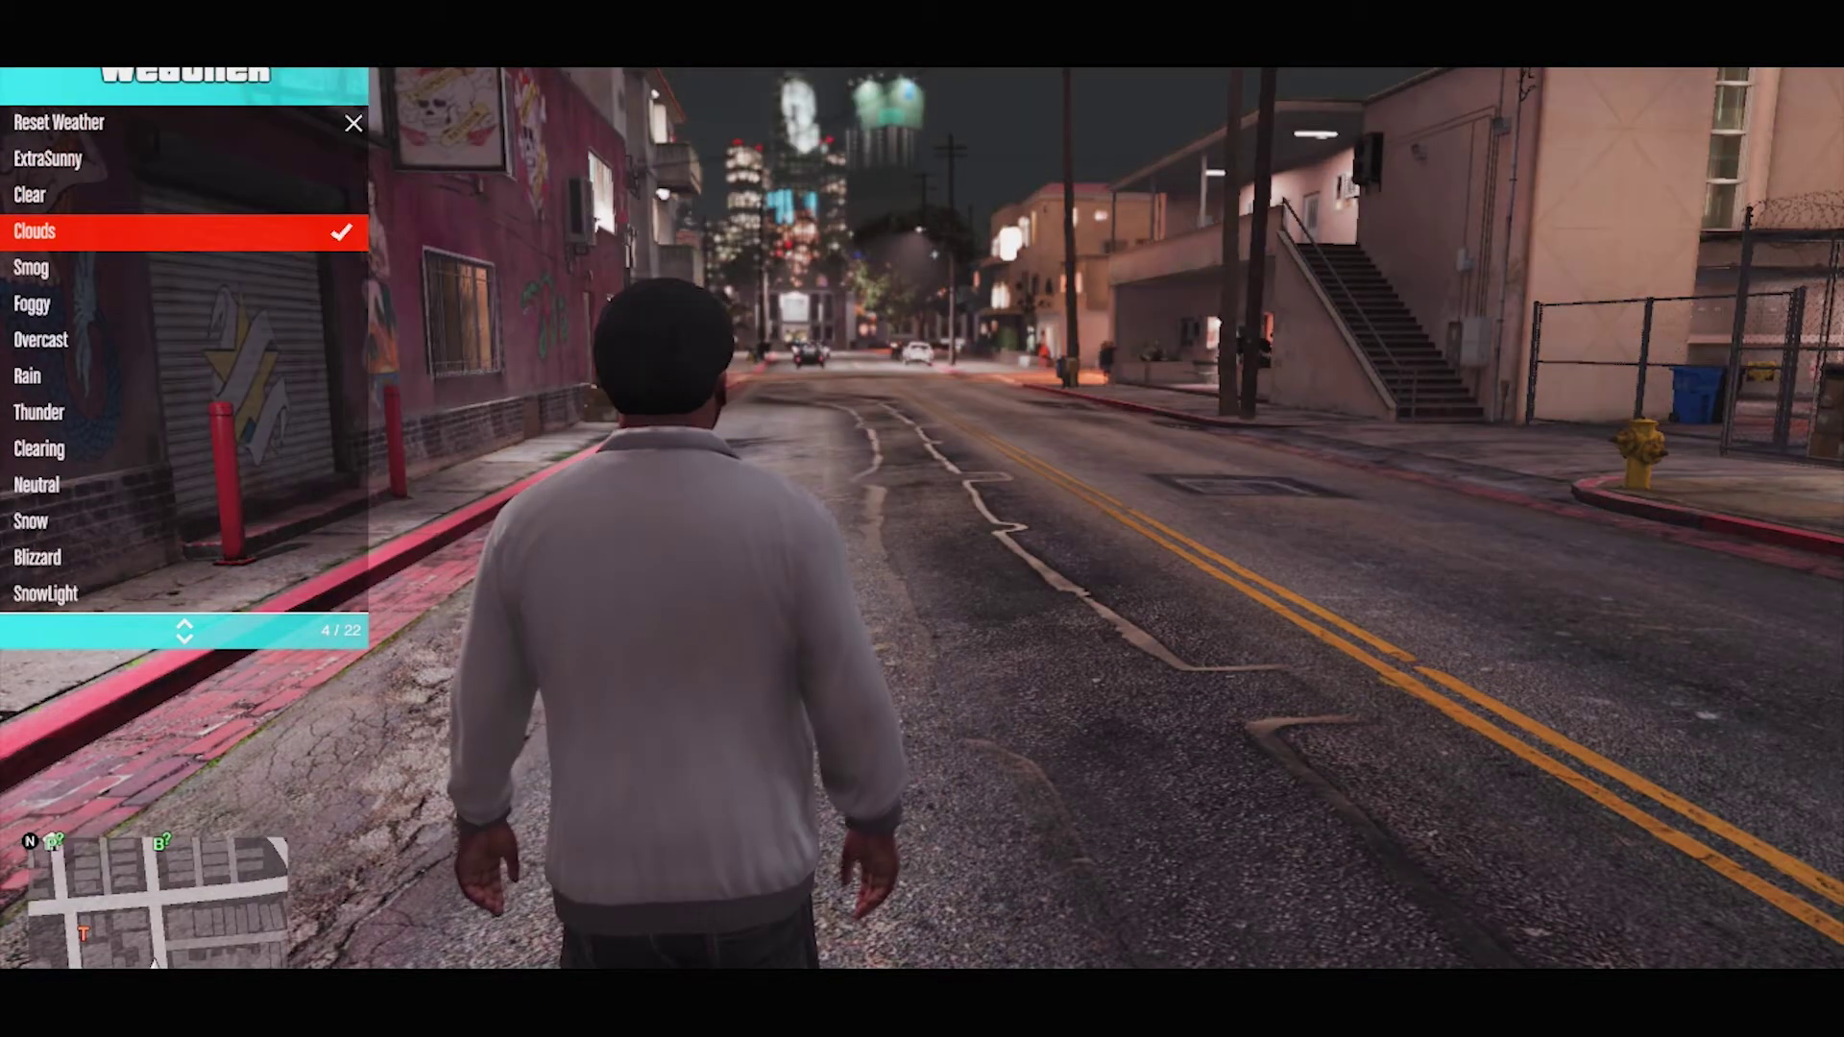